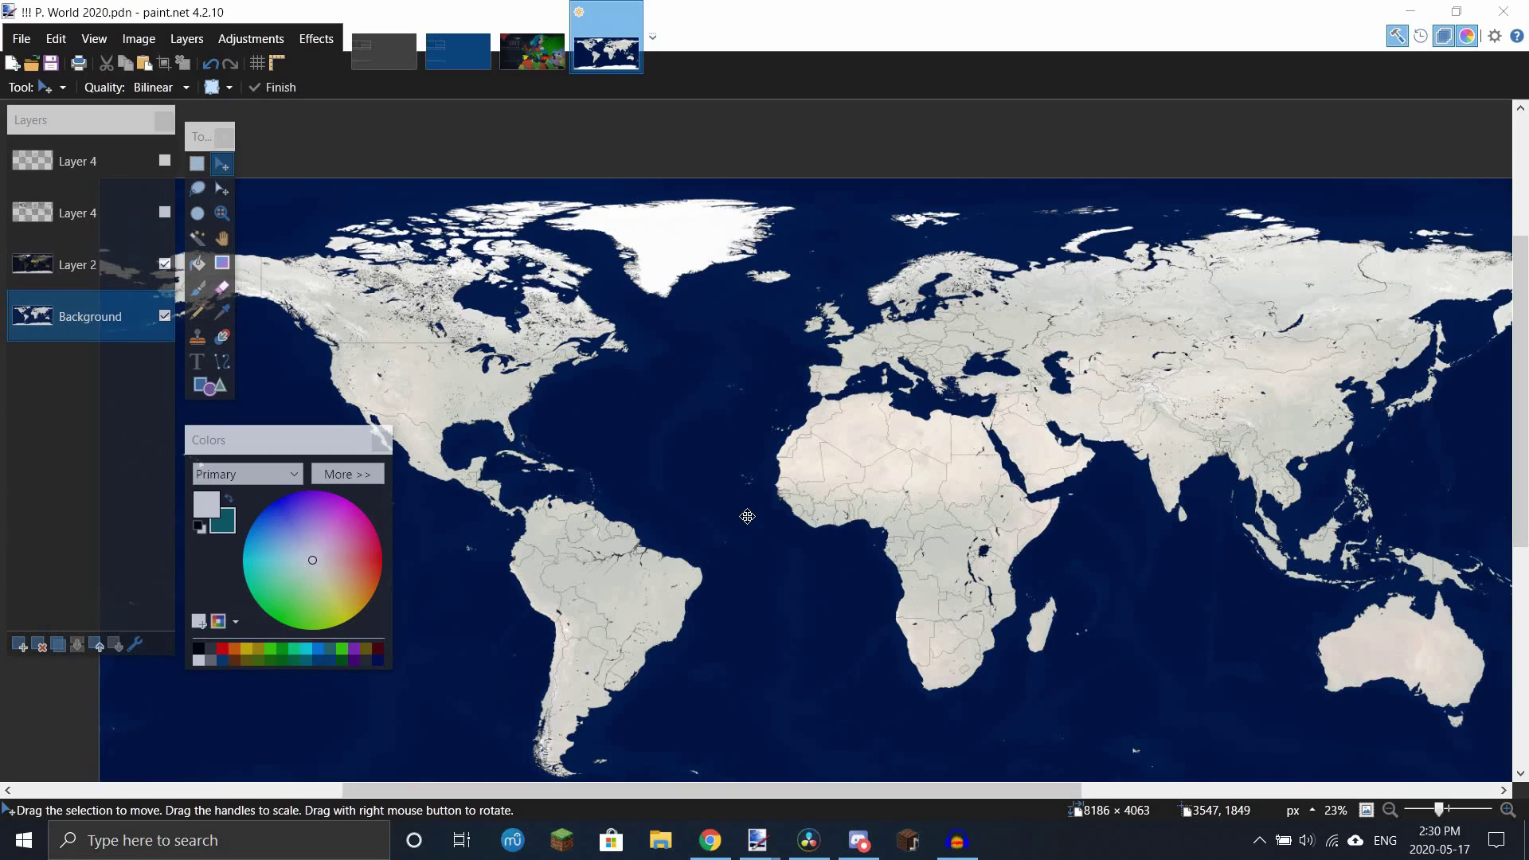
Step: Switch to Chrome and look through the Chinese Mapping channel's home page on YouTube
left_click(709, 839)
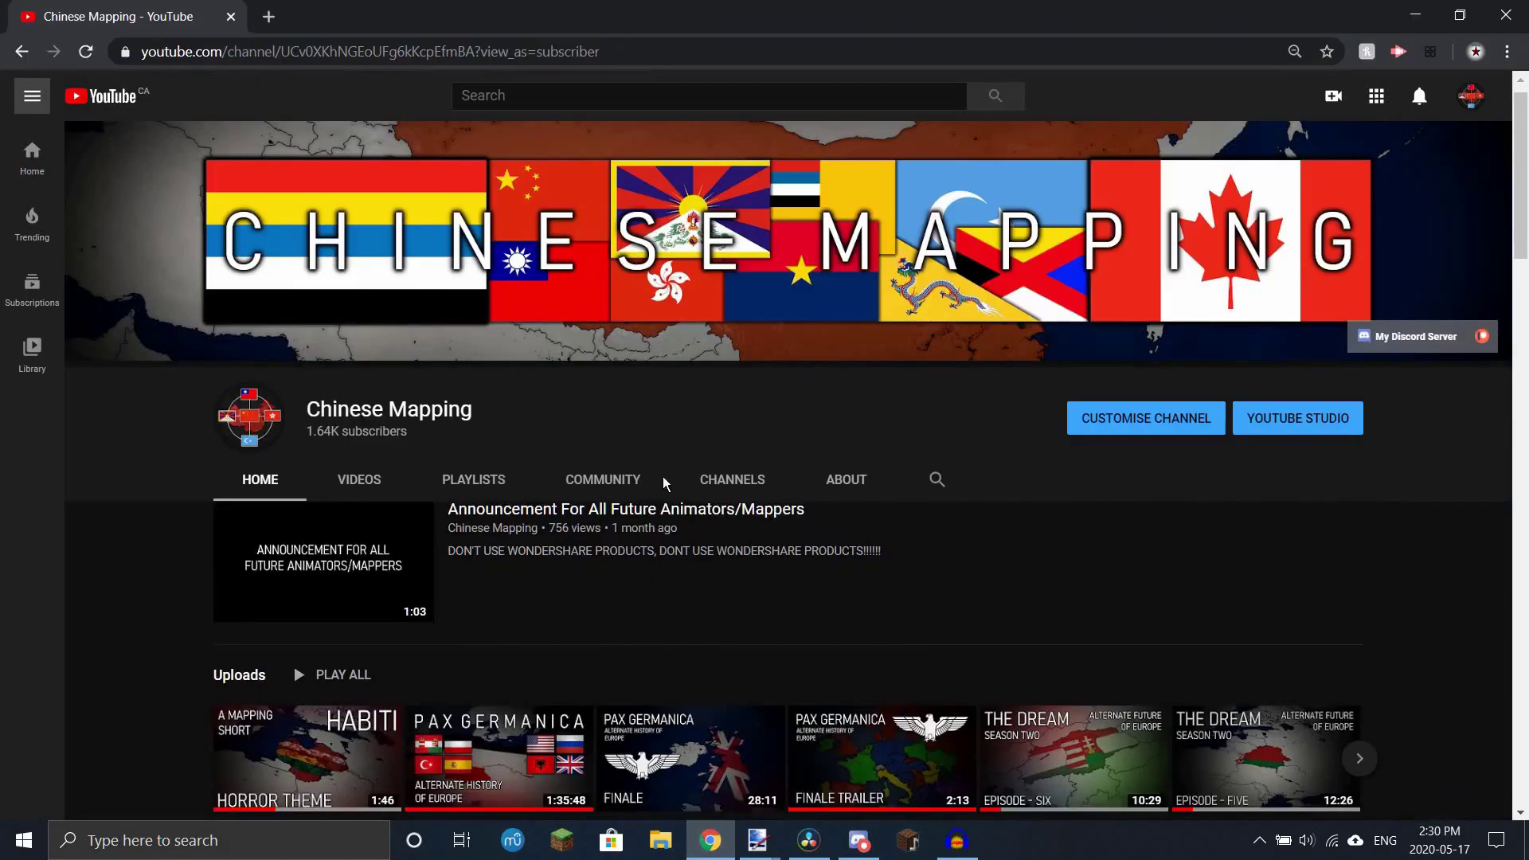
scroll(317, 506, "down", 4)
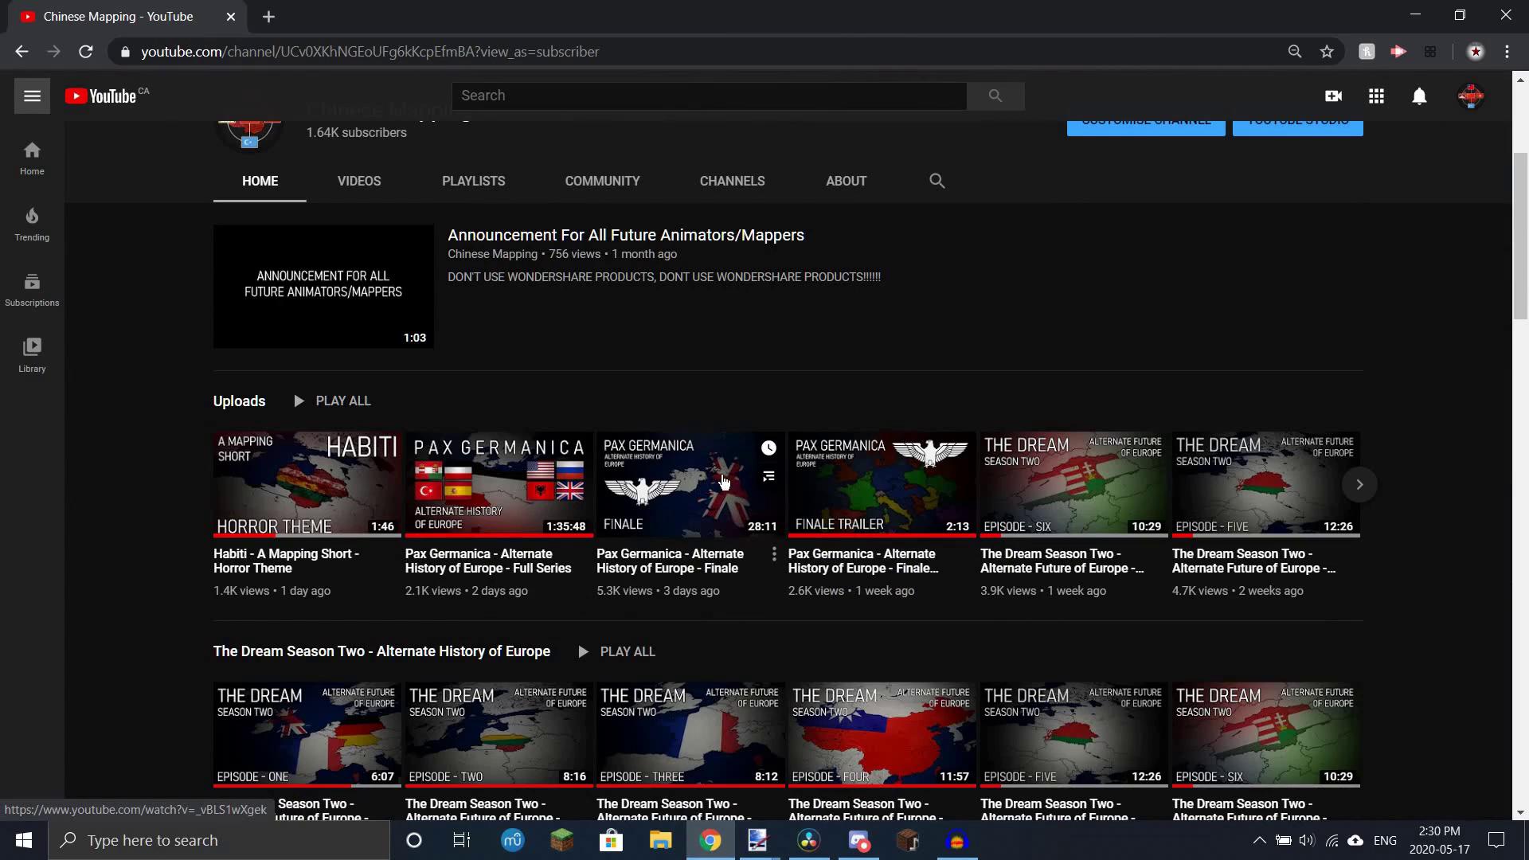
scroll(722, 480, "down", 1)
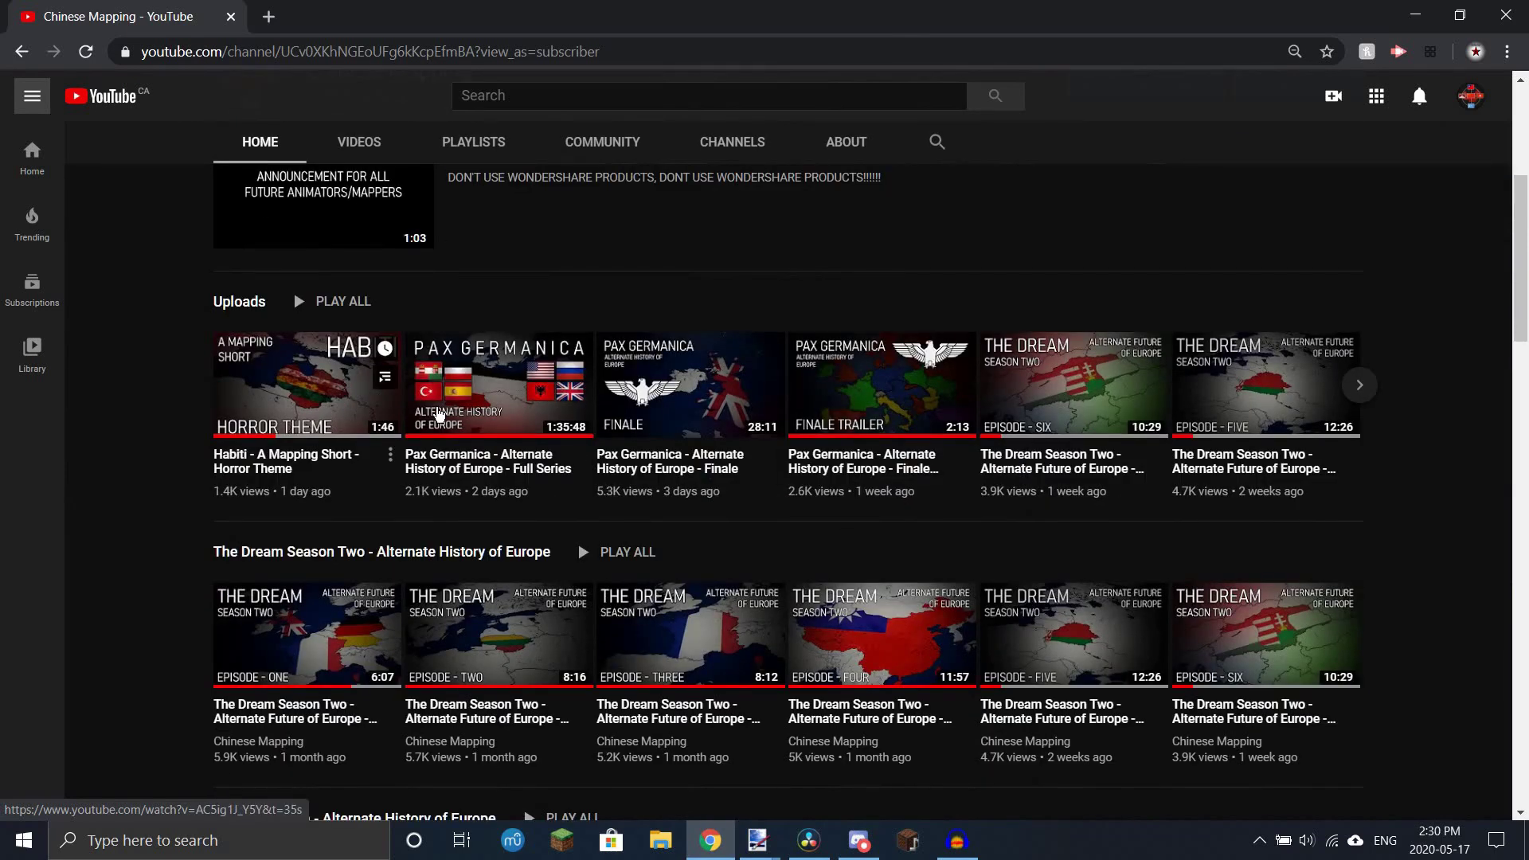
scroll(758, 471, "down", 3)
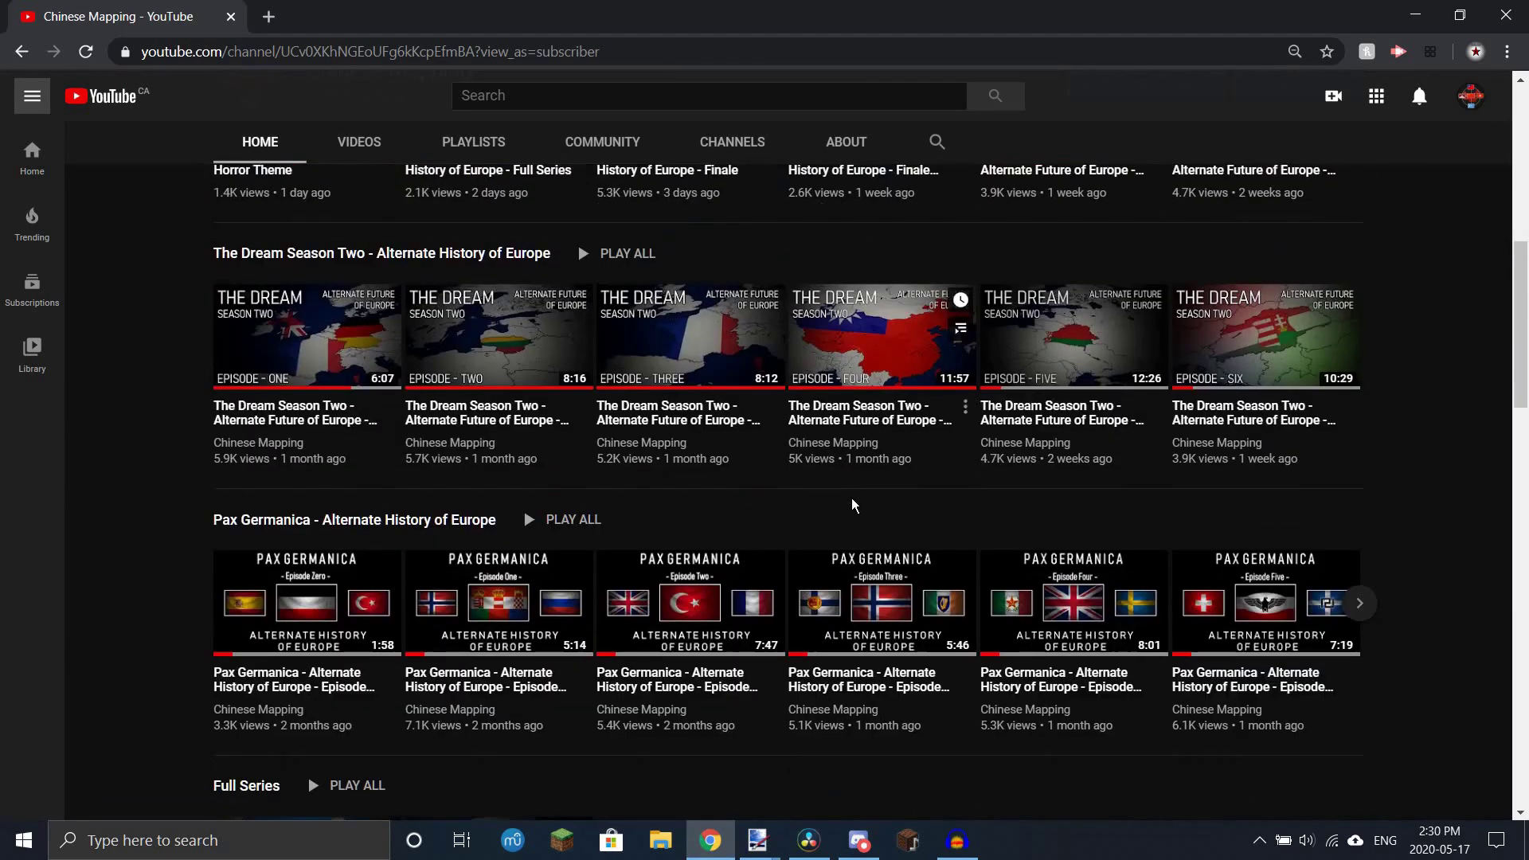
scroll(850, 510, "up", 4)
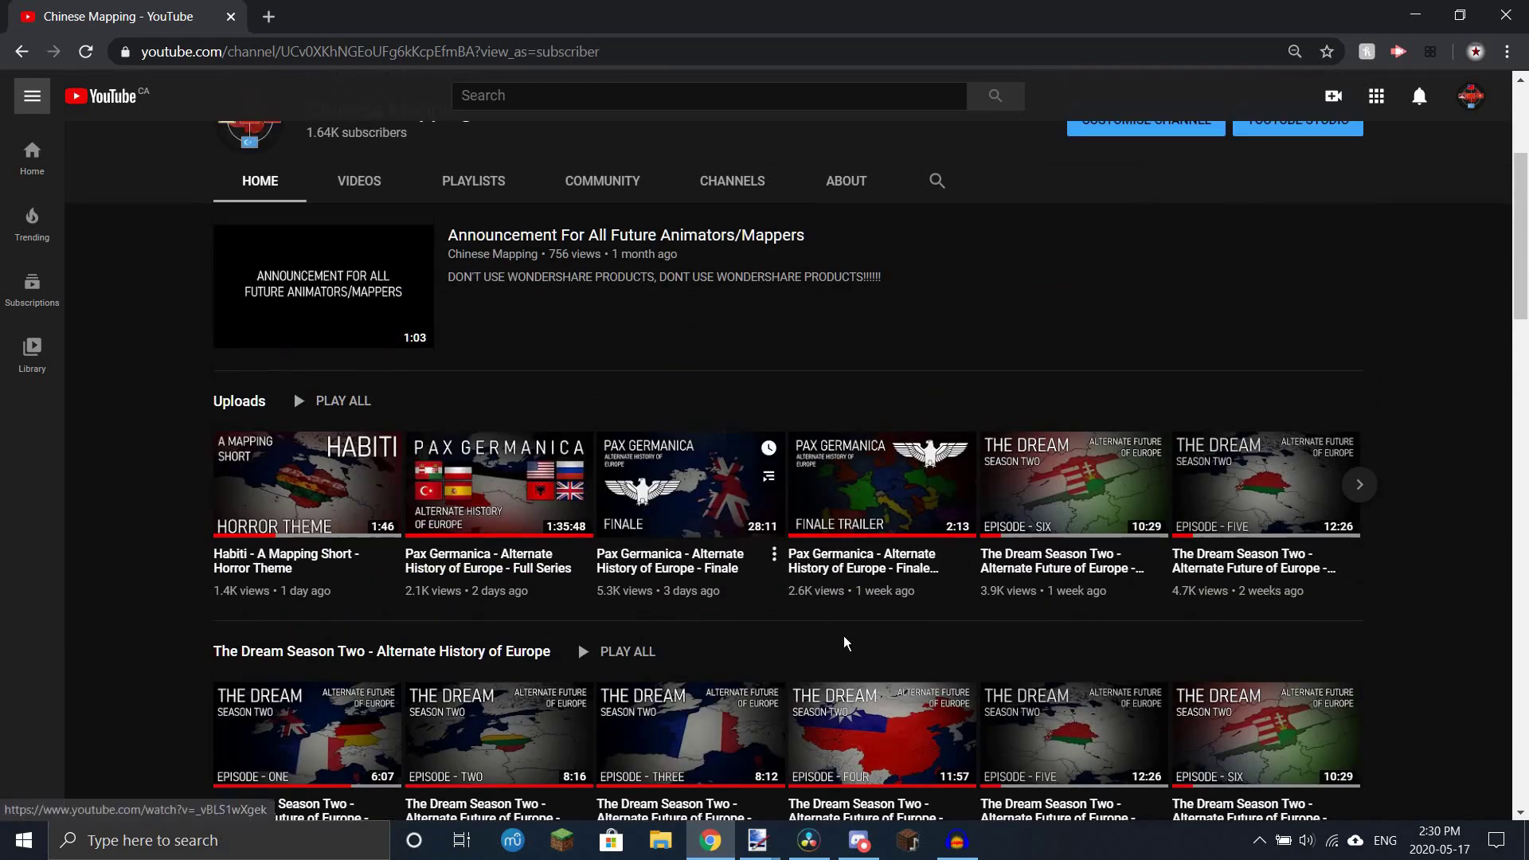
scroll(845, 643, "up", 2)
Step: Switch back to the P. World 2020 map in paint.net and examine it at different scales, from the whole world to Europe
mouse_move(757, 838)
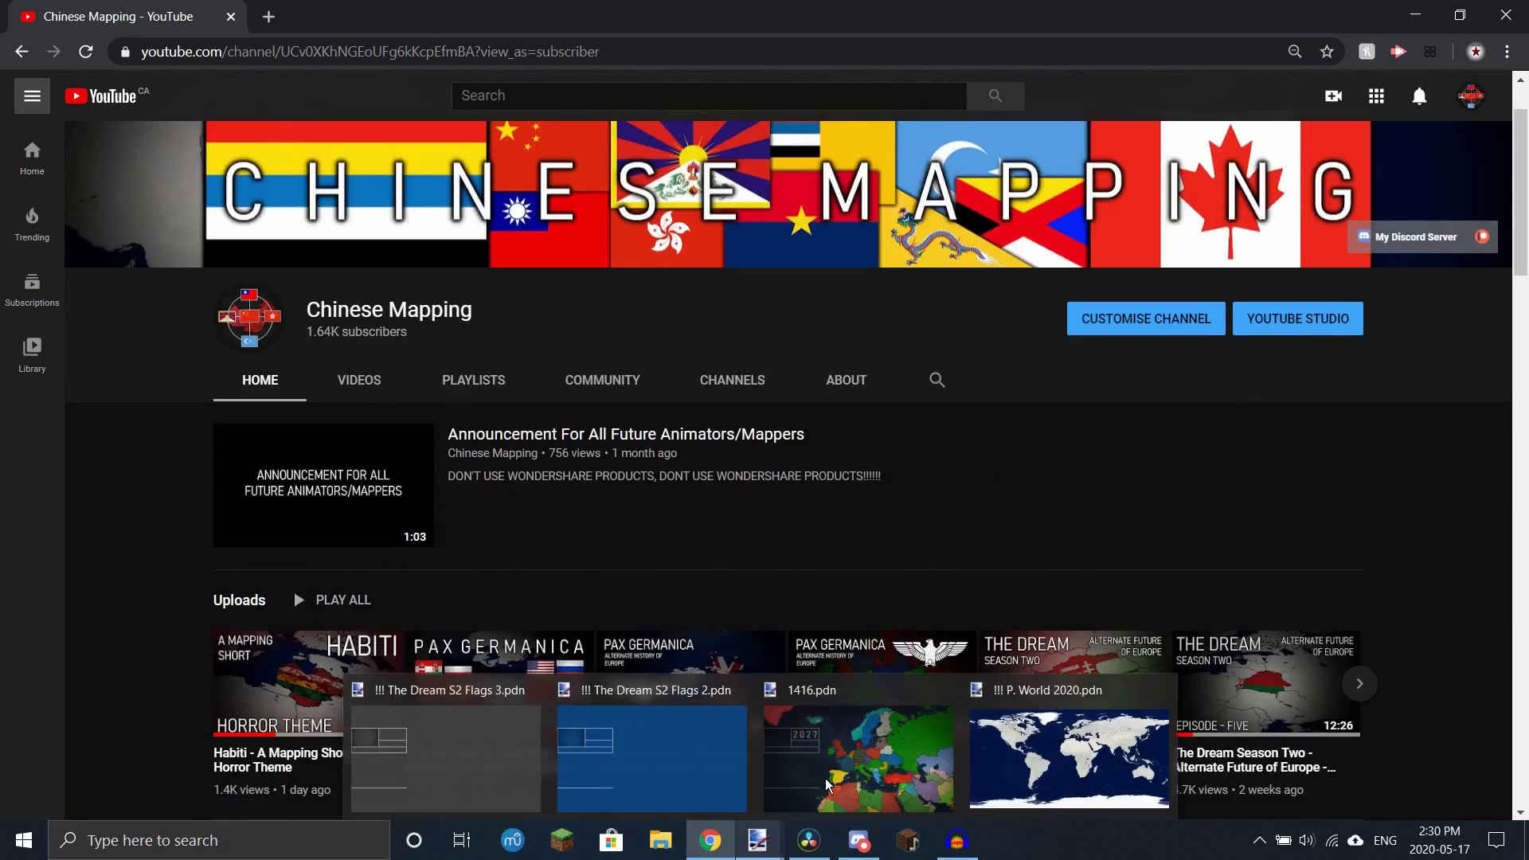
left_click(1070, 756)
scroll(847, 421, "down", 1)
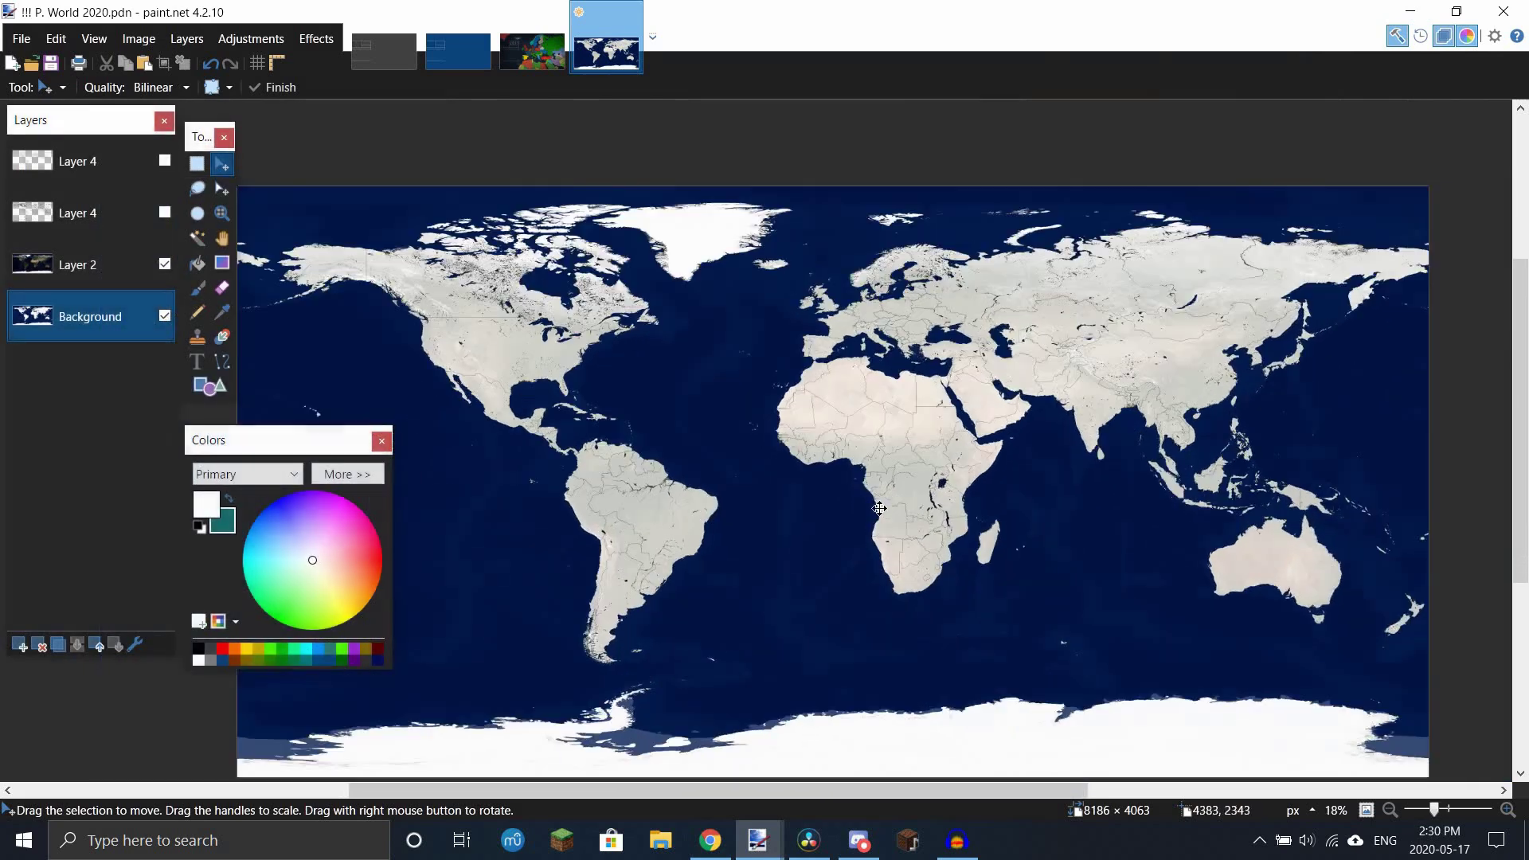
scroll(874, 353, "down", 1)
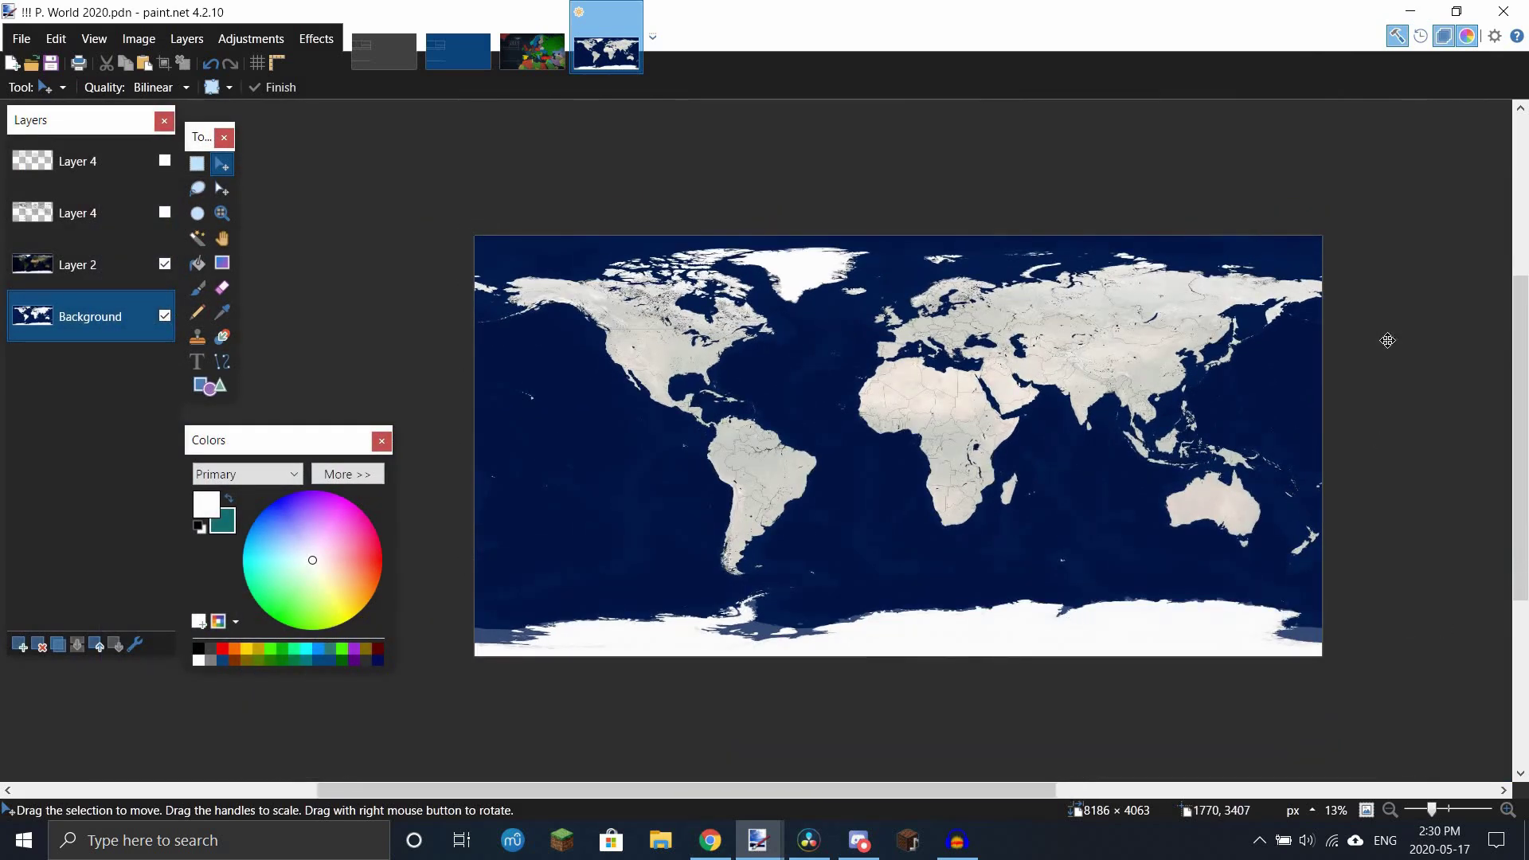
scroll(796, 328, "down", 1)
scroll(787, 341, "up", 1)
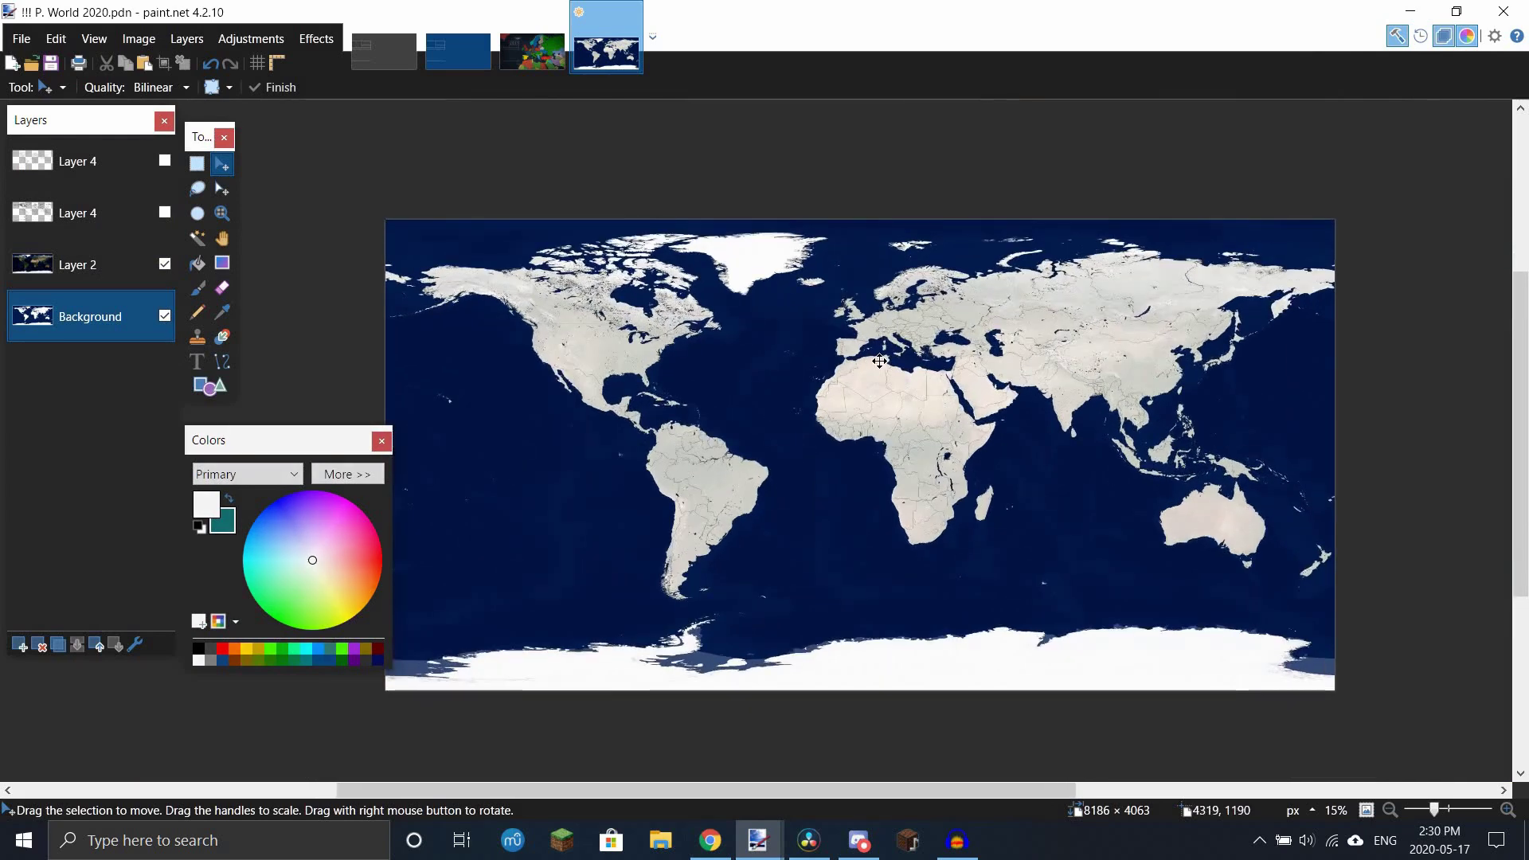
scroll(774, 357, "down", 1)
scroll(762, 374, "up", 1)
scroll(762, 374, "up", 1)
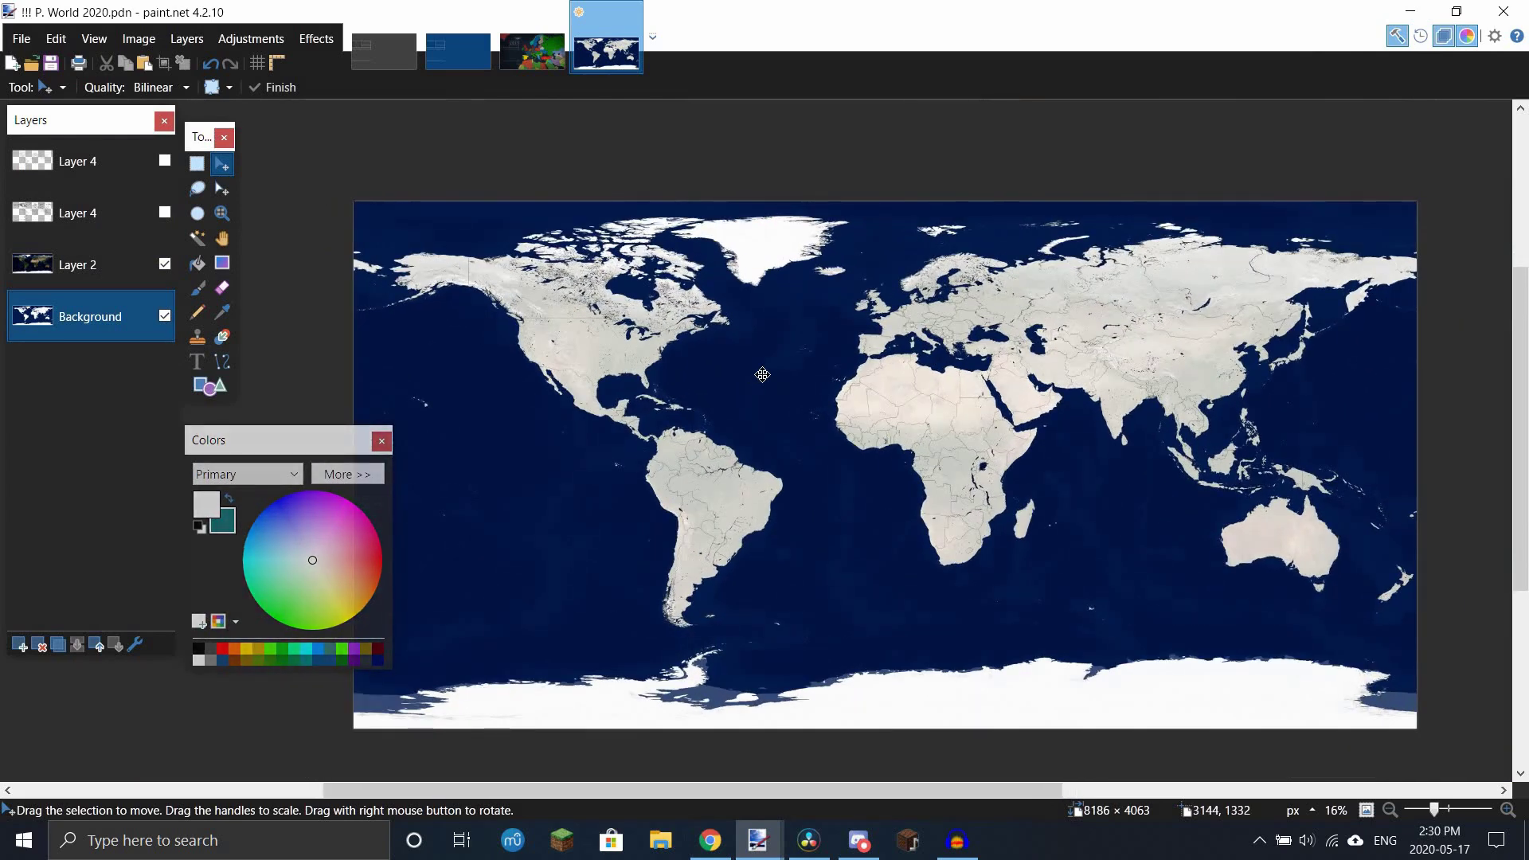
scroll(844, 341, "up", 2)
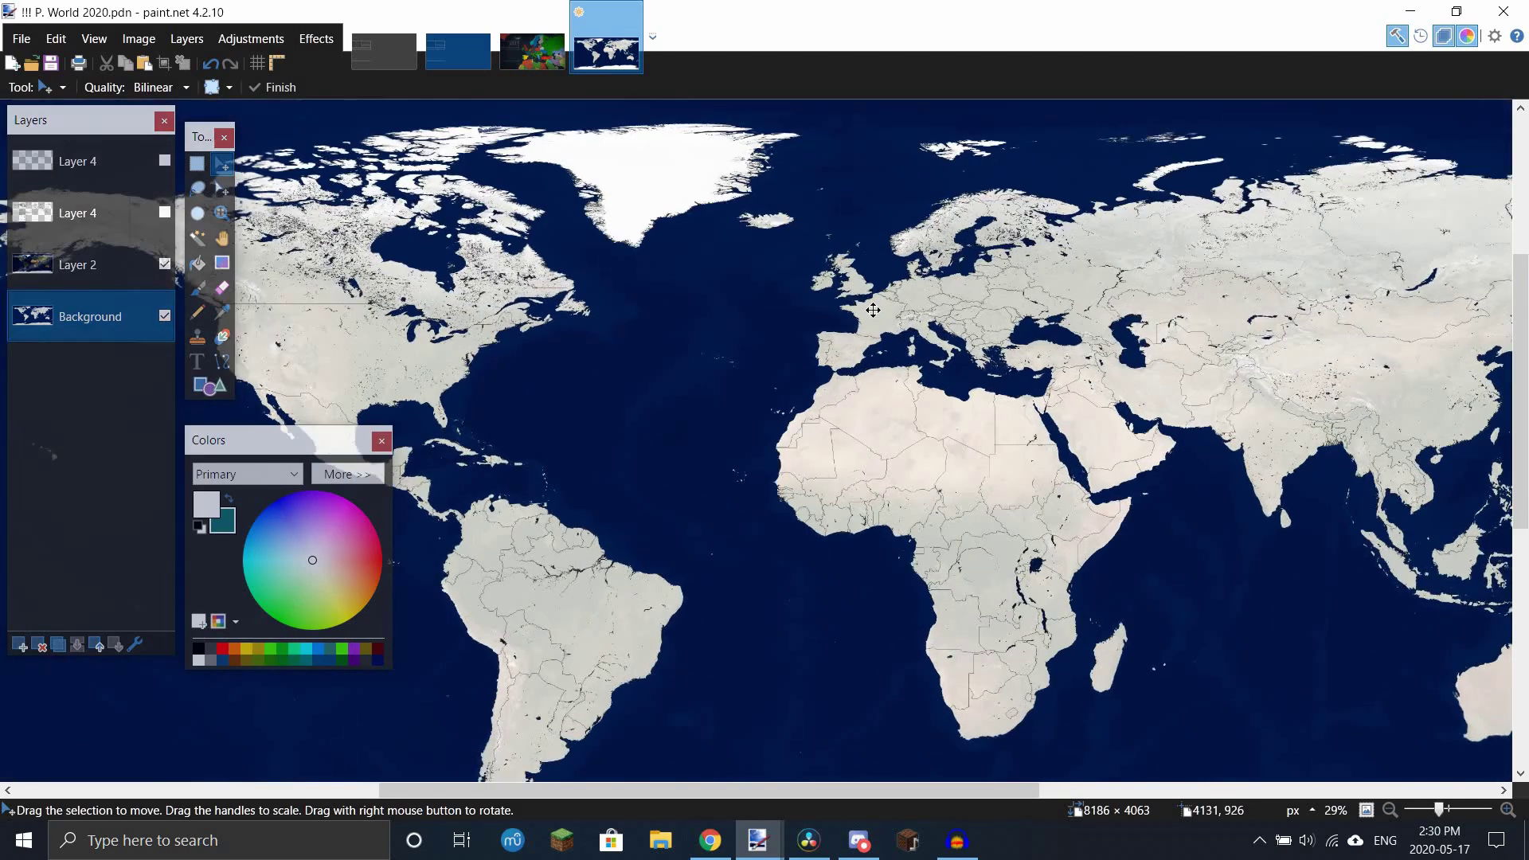
scroll(820, 331, "down", 3)
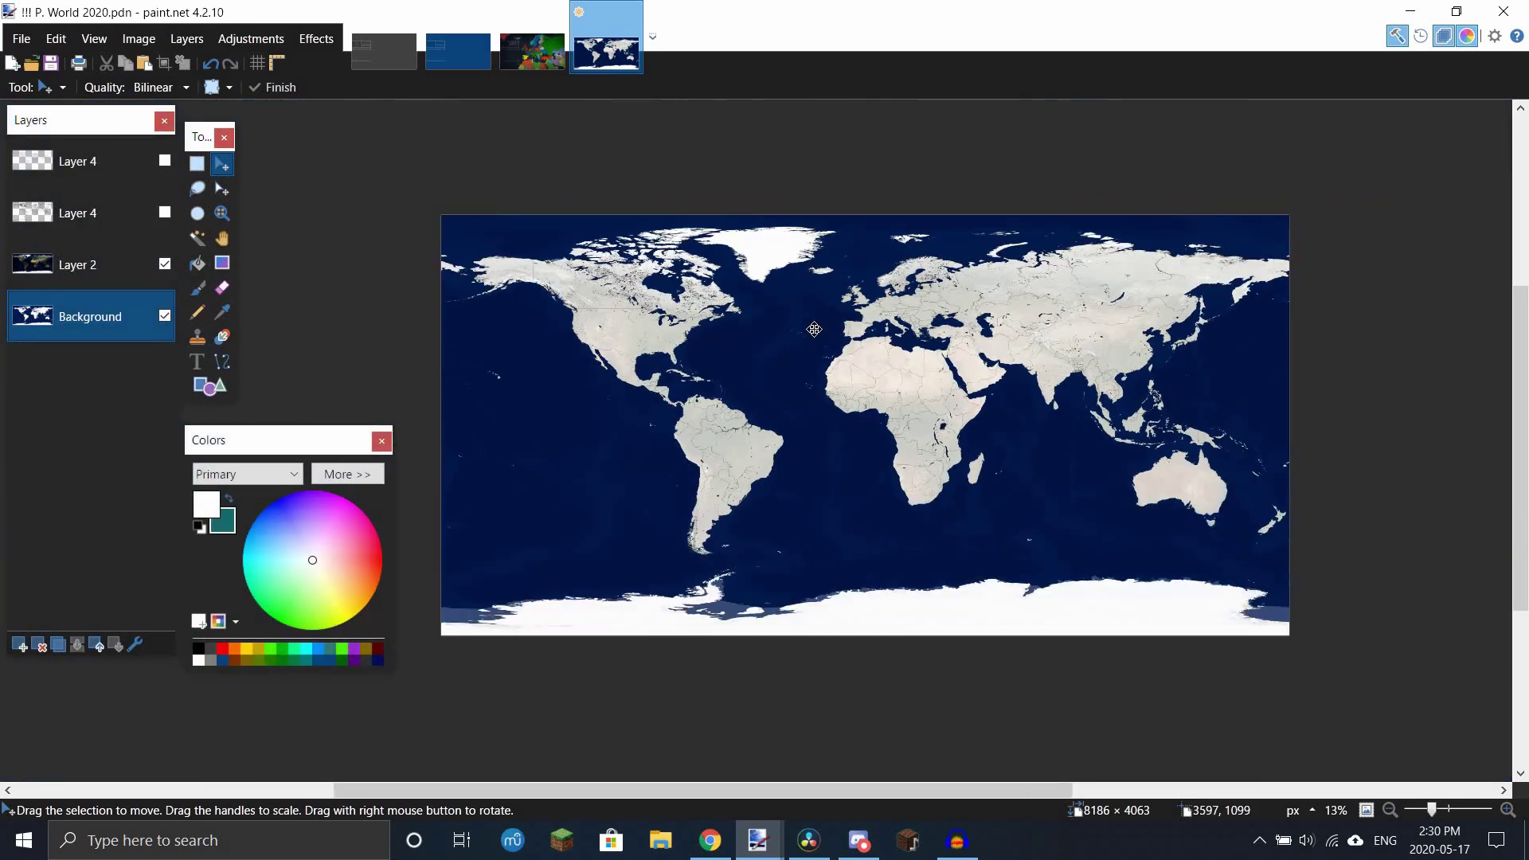
scroll(813, 328, "up", 1)
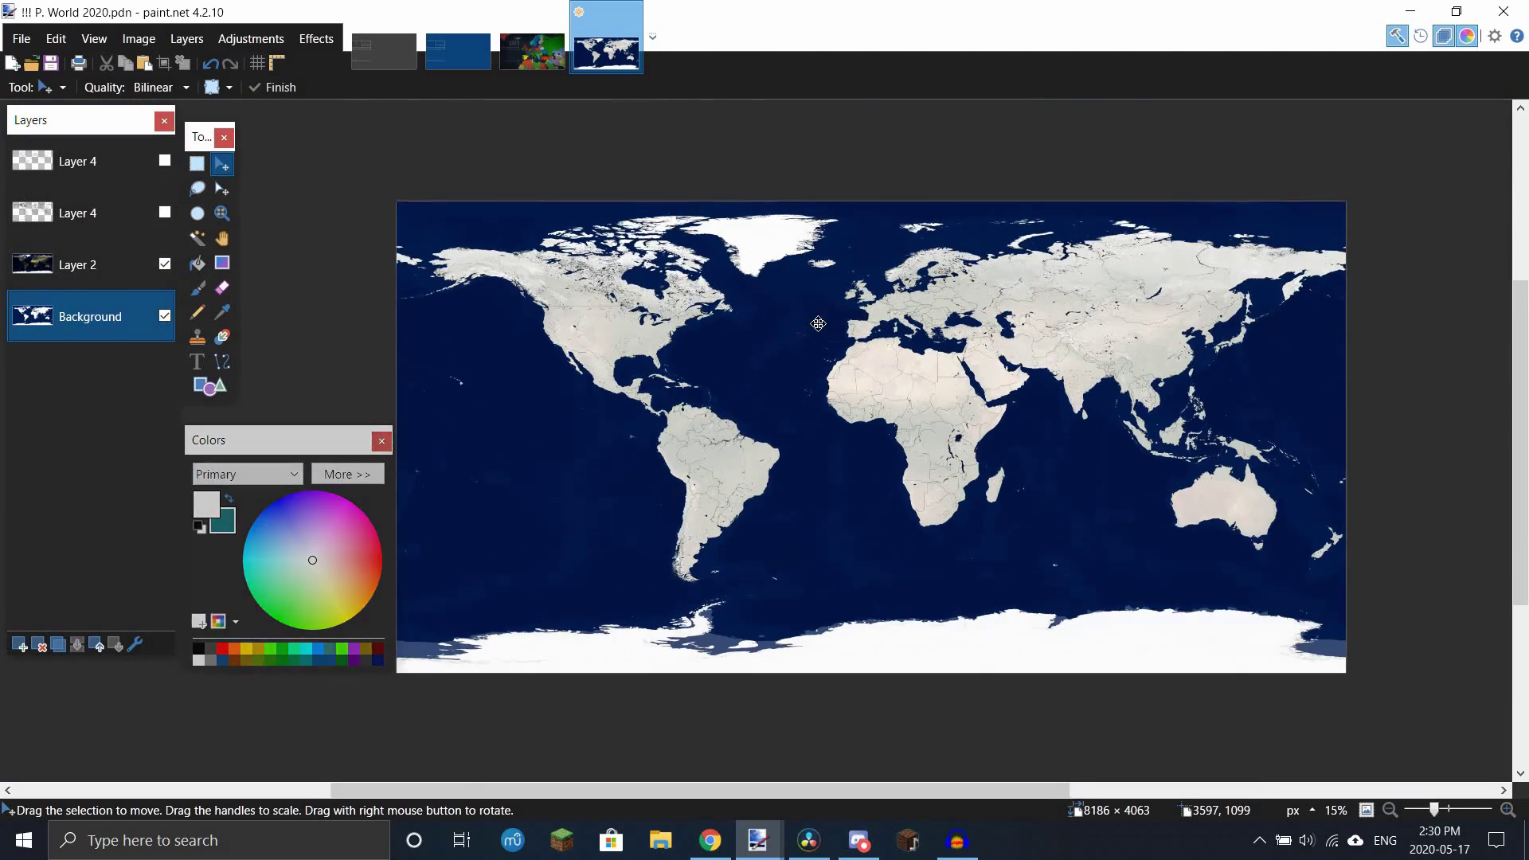
scroll(950, 279, "up", 2)
scroll(945, 313, "down", 3)
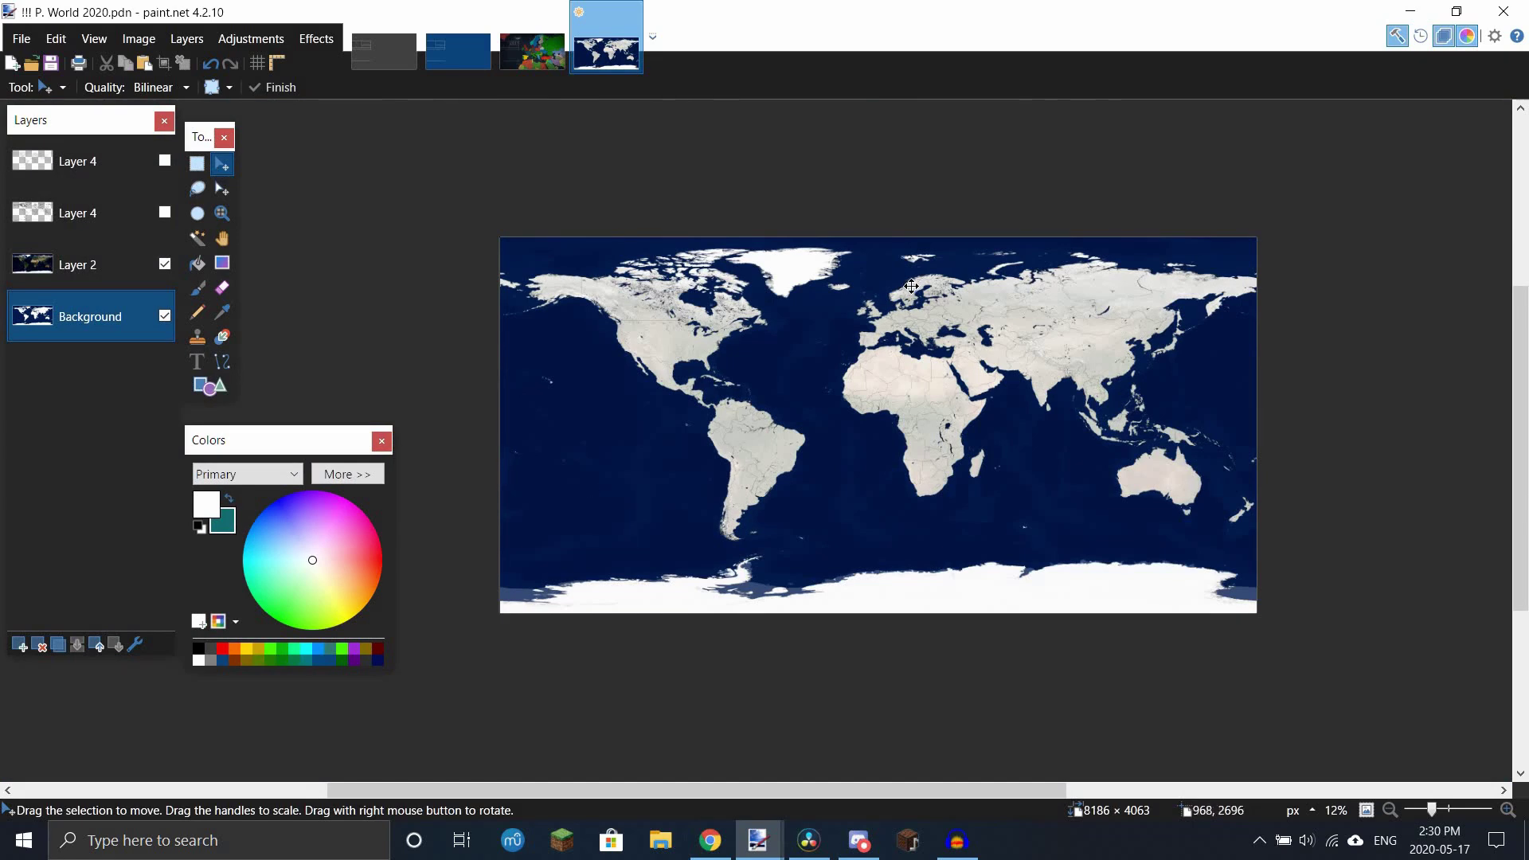
scroll(910, 286, "up", 1)
scroll(574, 331, "up", 2)
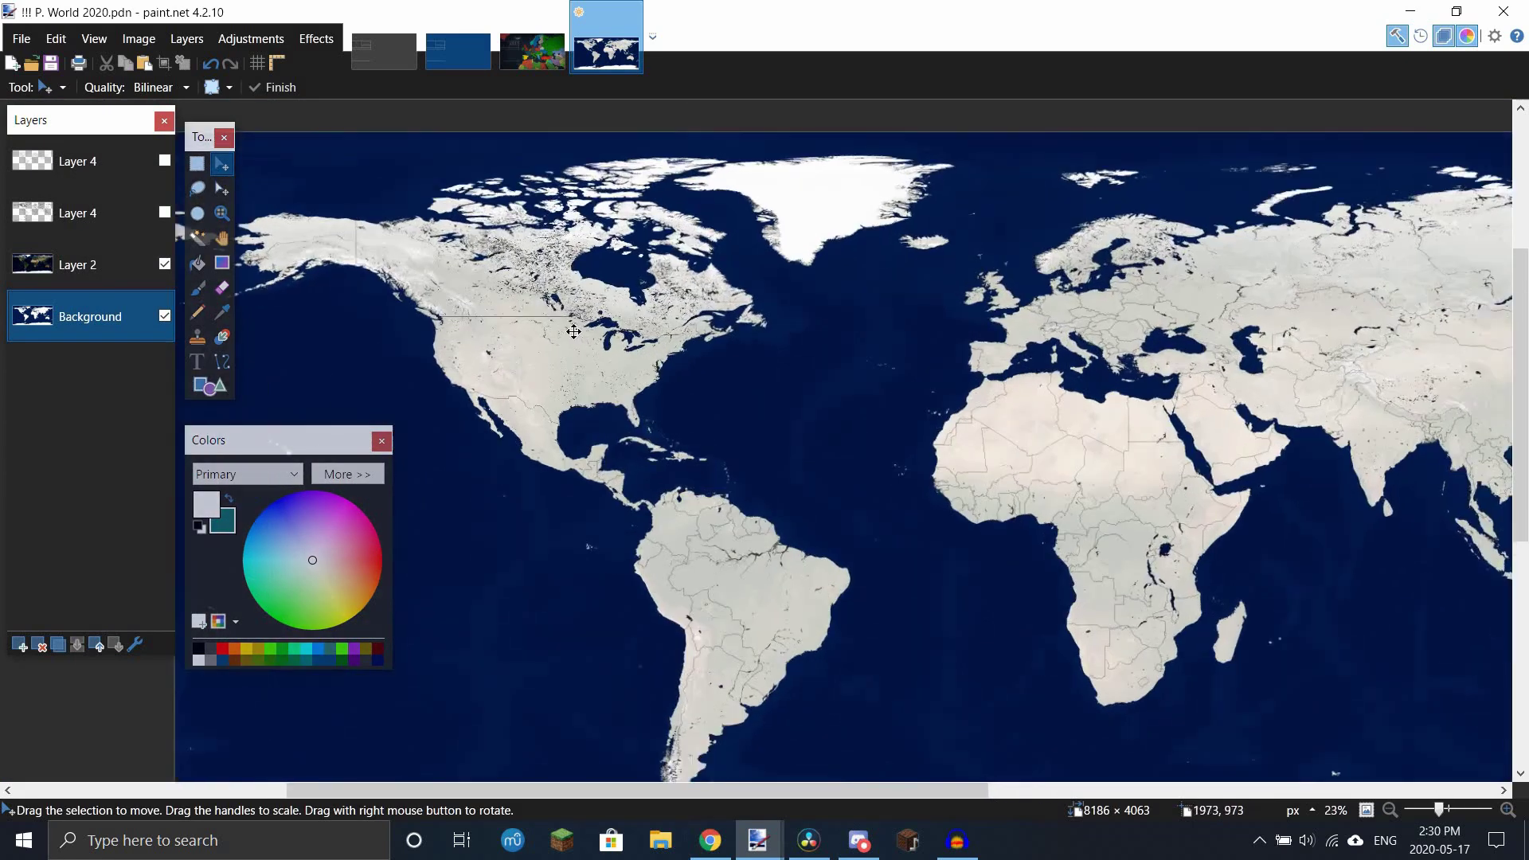
scroll(916, 318, "down", 2)
scroll(1234, 313, "up", 3)
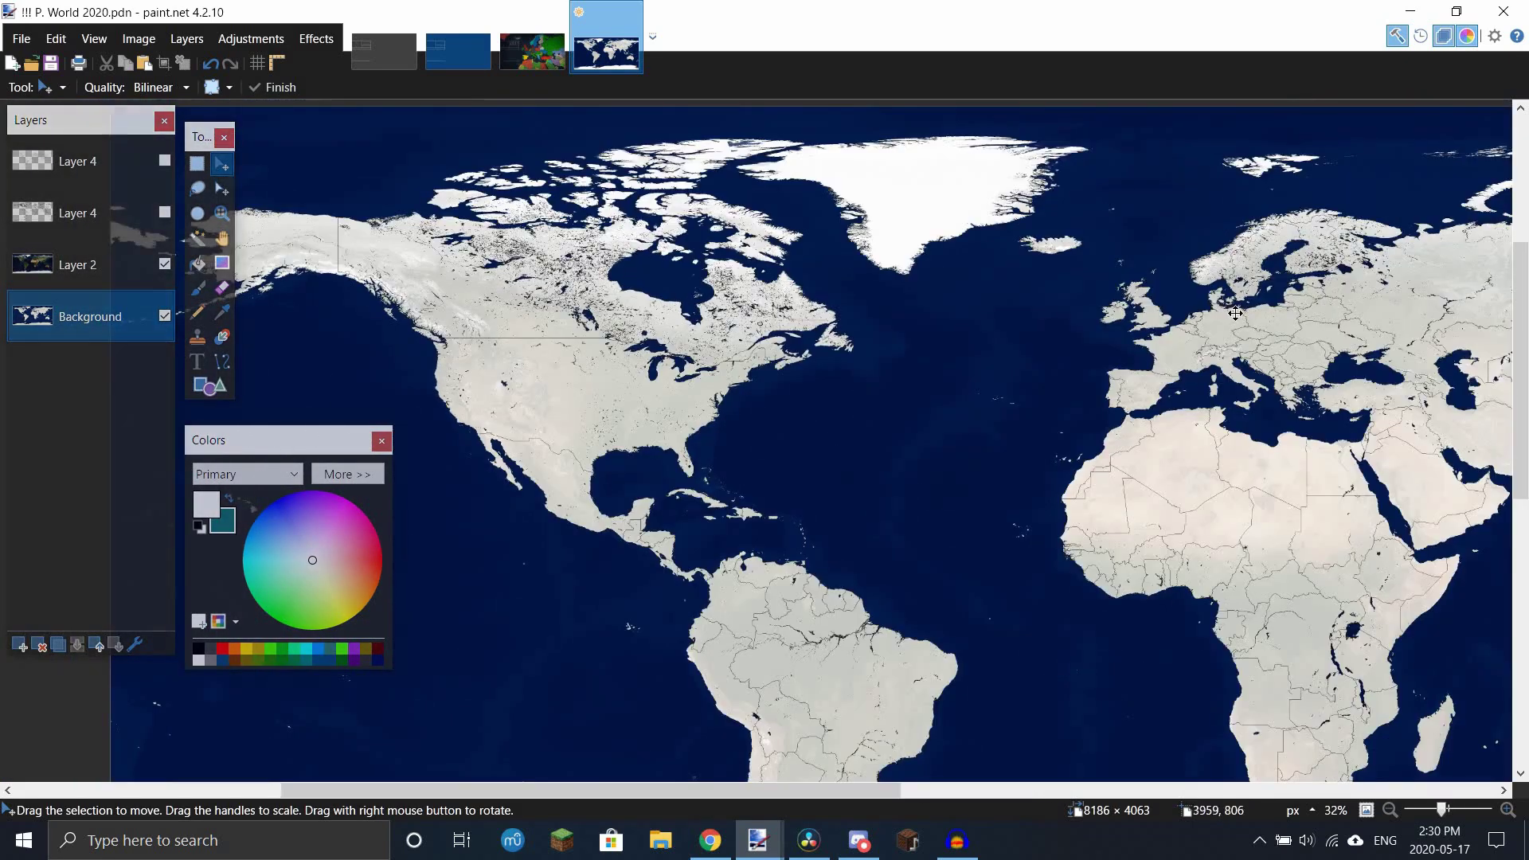
scroll(1234, 313, "down", 1)
scroll(810, 402, "up", 3)
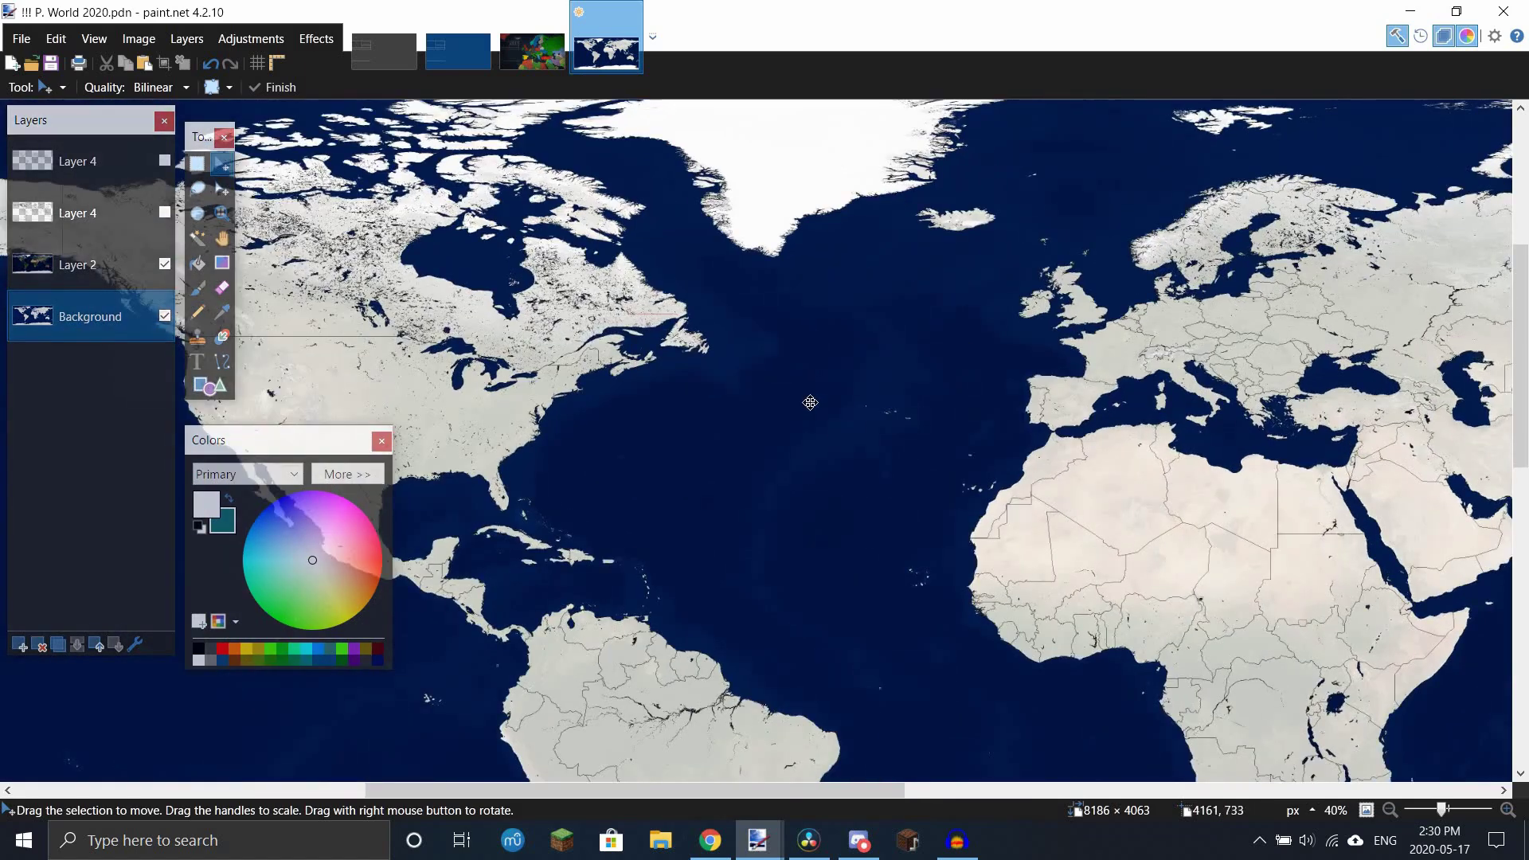
scroll(768, 364, "down", 5)
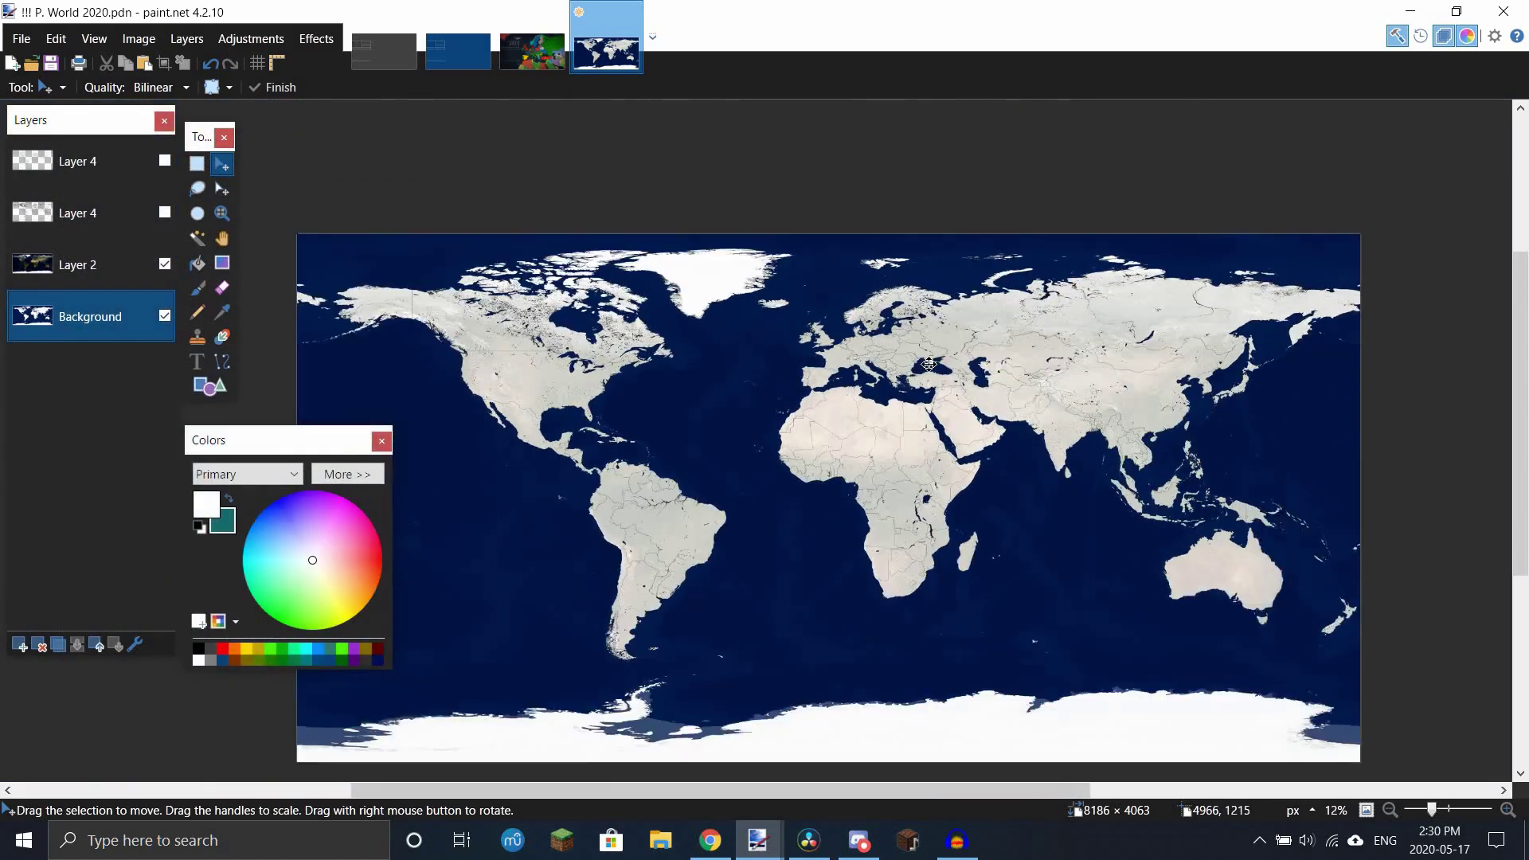
scroll(797, 354, "up", 2)
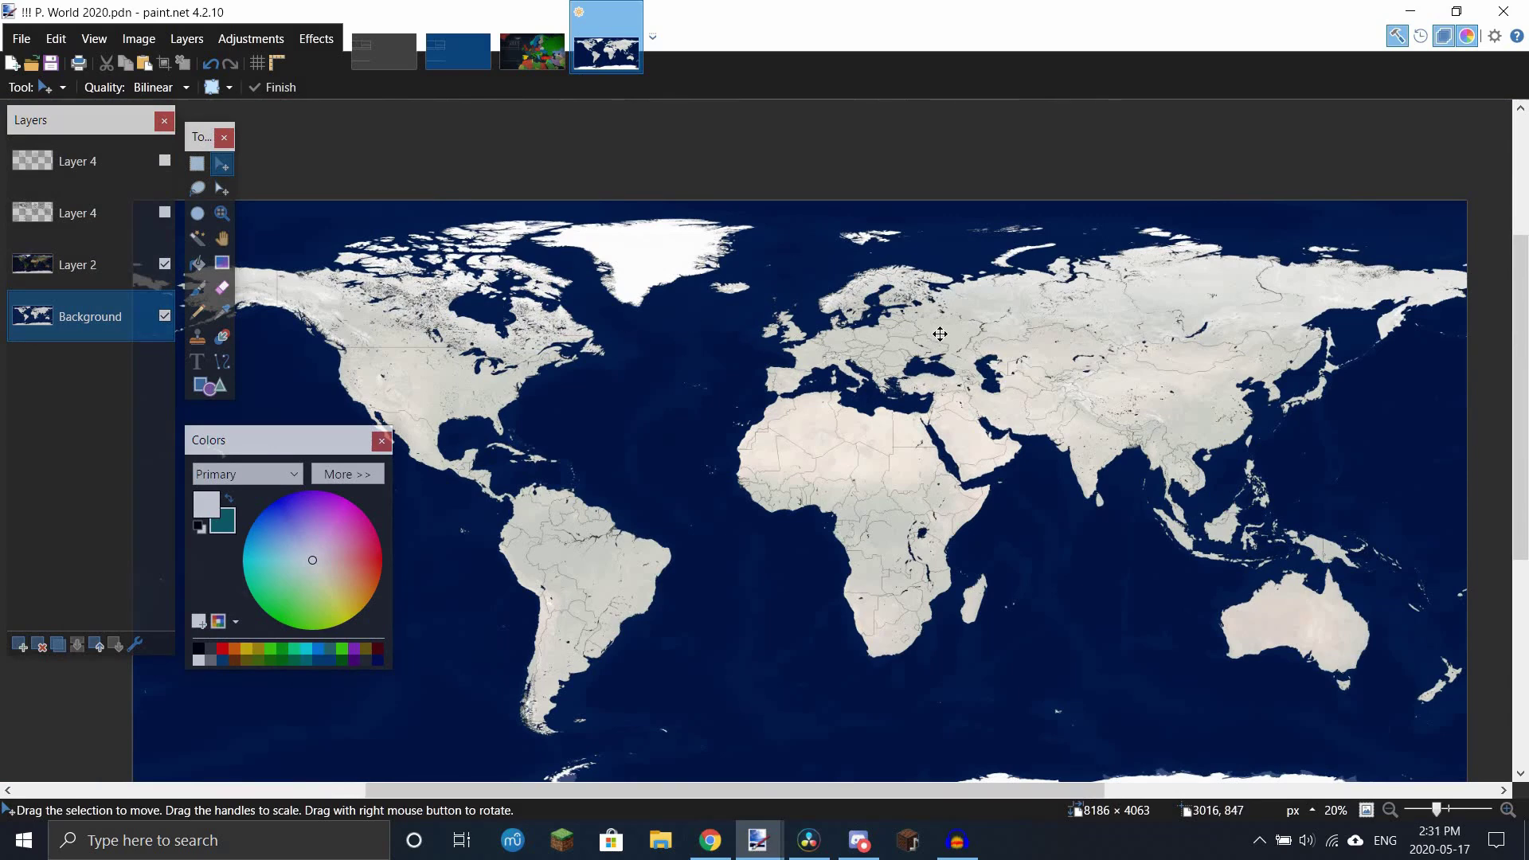
scroll(940, 333, "up", 5)
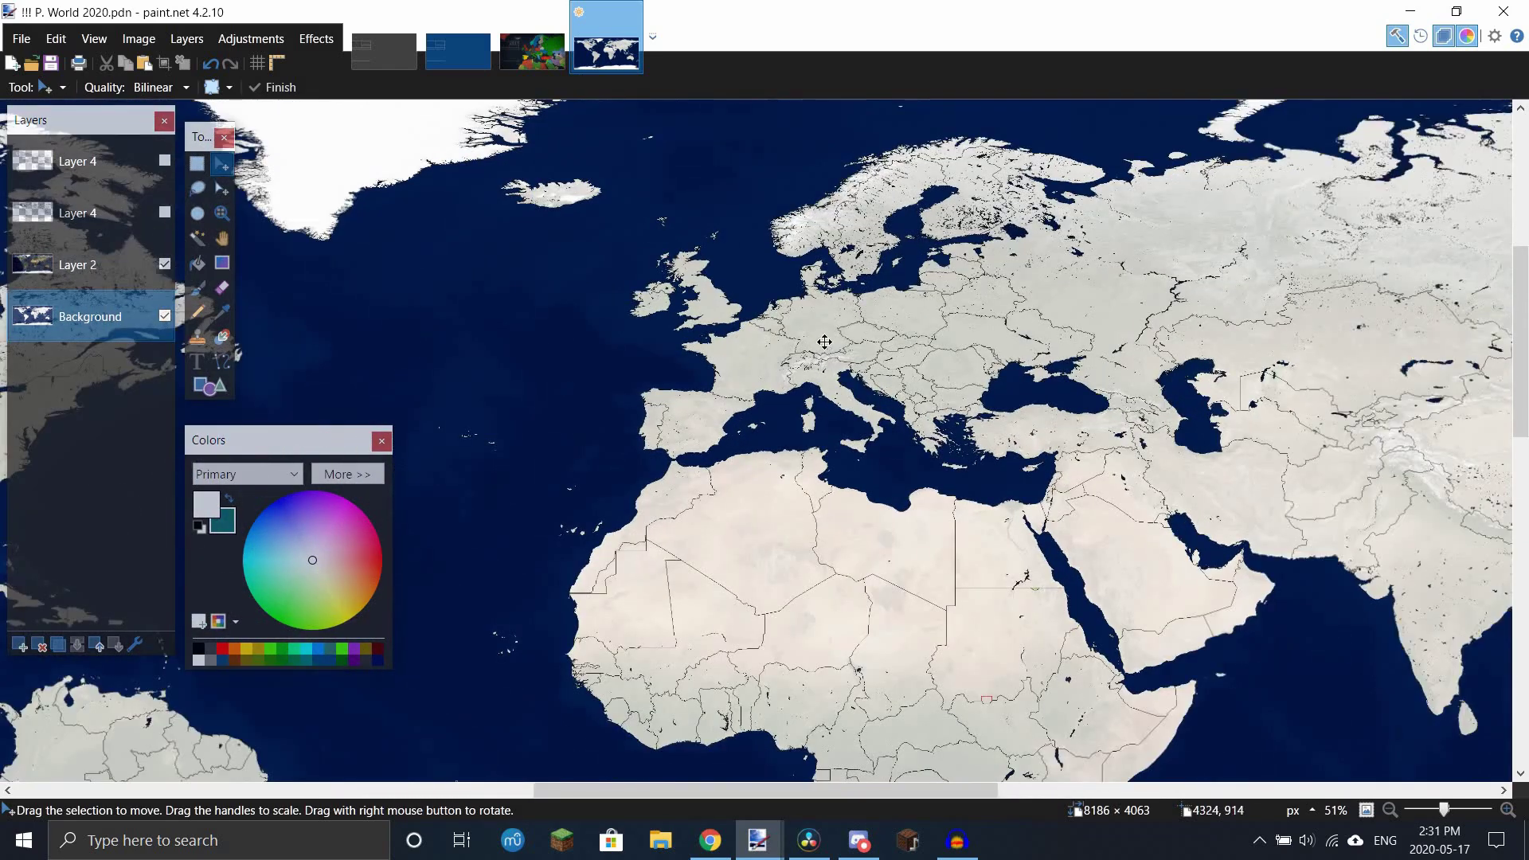
scroll(995, 326, "down", 4)
scroll(895, 327, "up", 4)
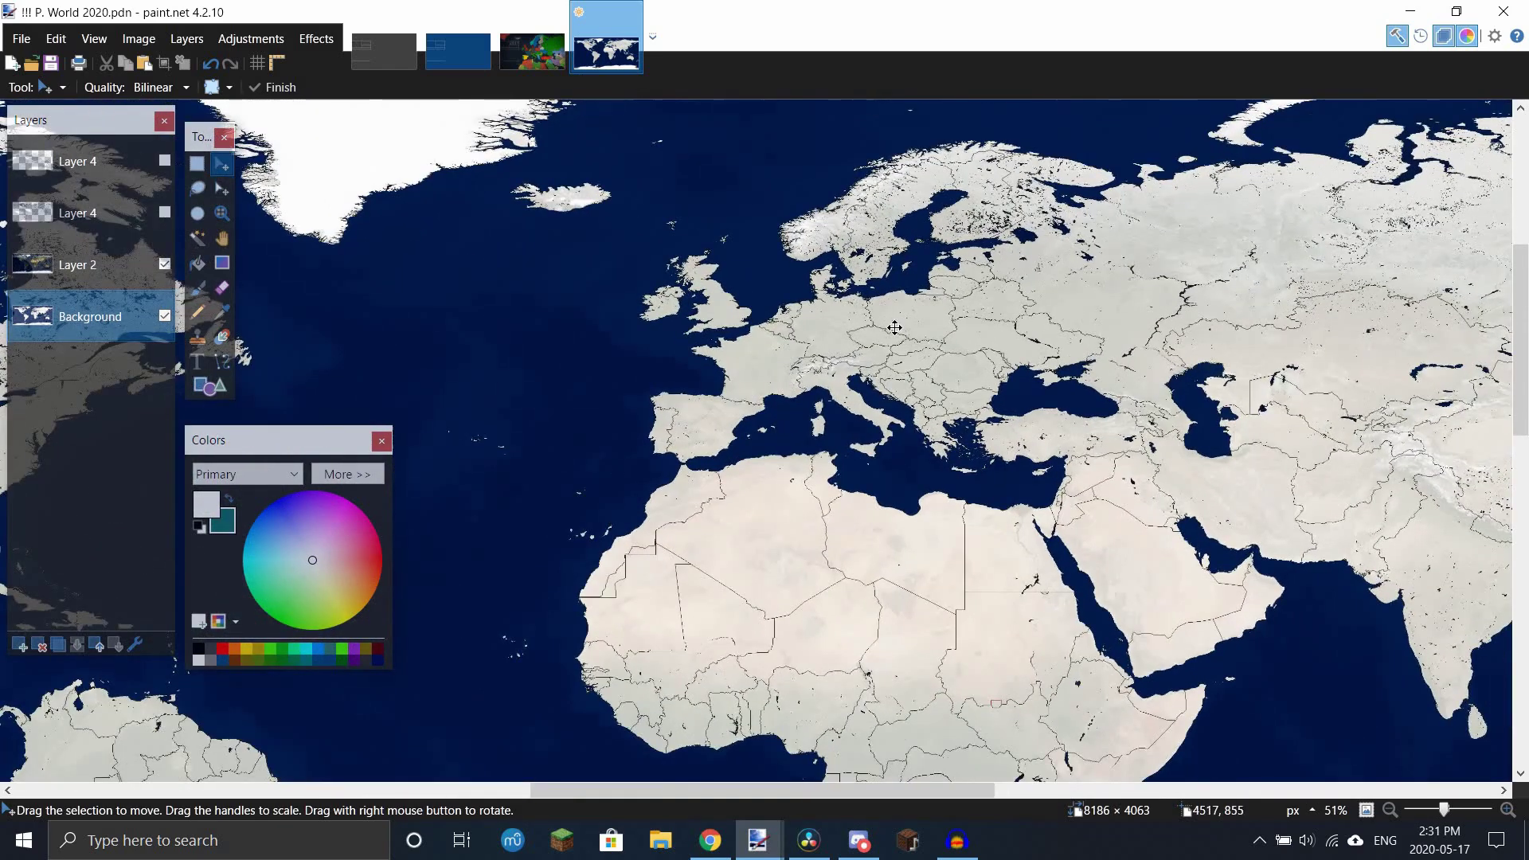
scroll(828, 365, "up", 1)
scroll(828, 365, "up", 3)
key("s")
key("s")
key("s")
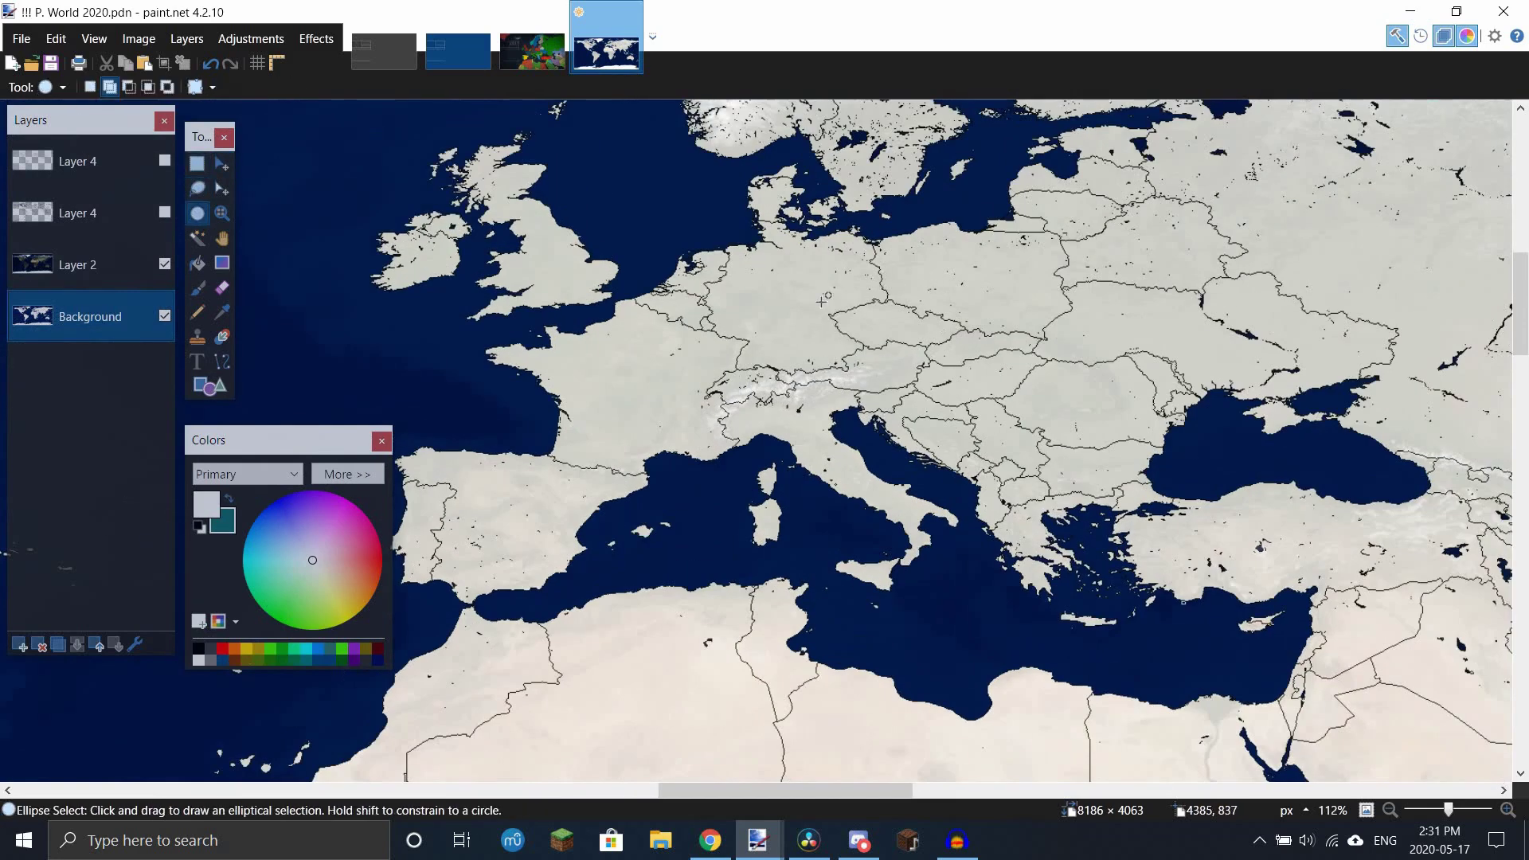
scroll(860, 276, "up", 1)
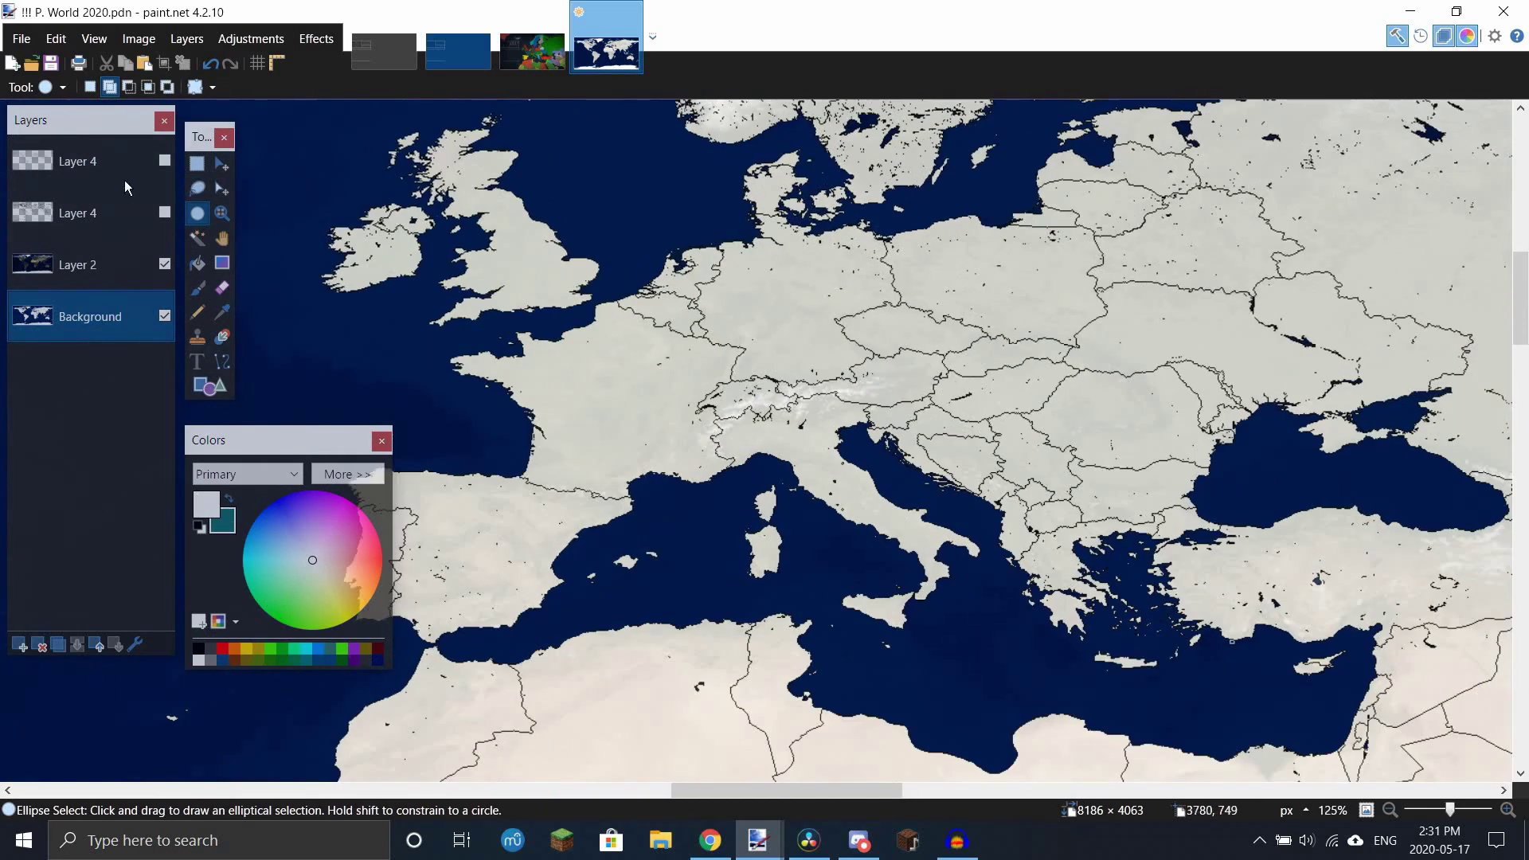
Step: Show the topmost Layer 4, examine its subdivision borders around France, Germany and Switzerland, and hide the layer again
left_click(163, 161)
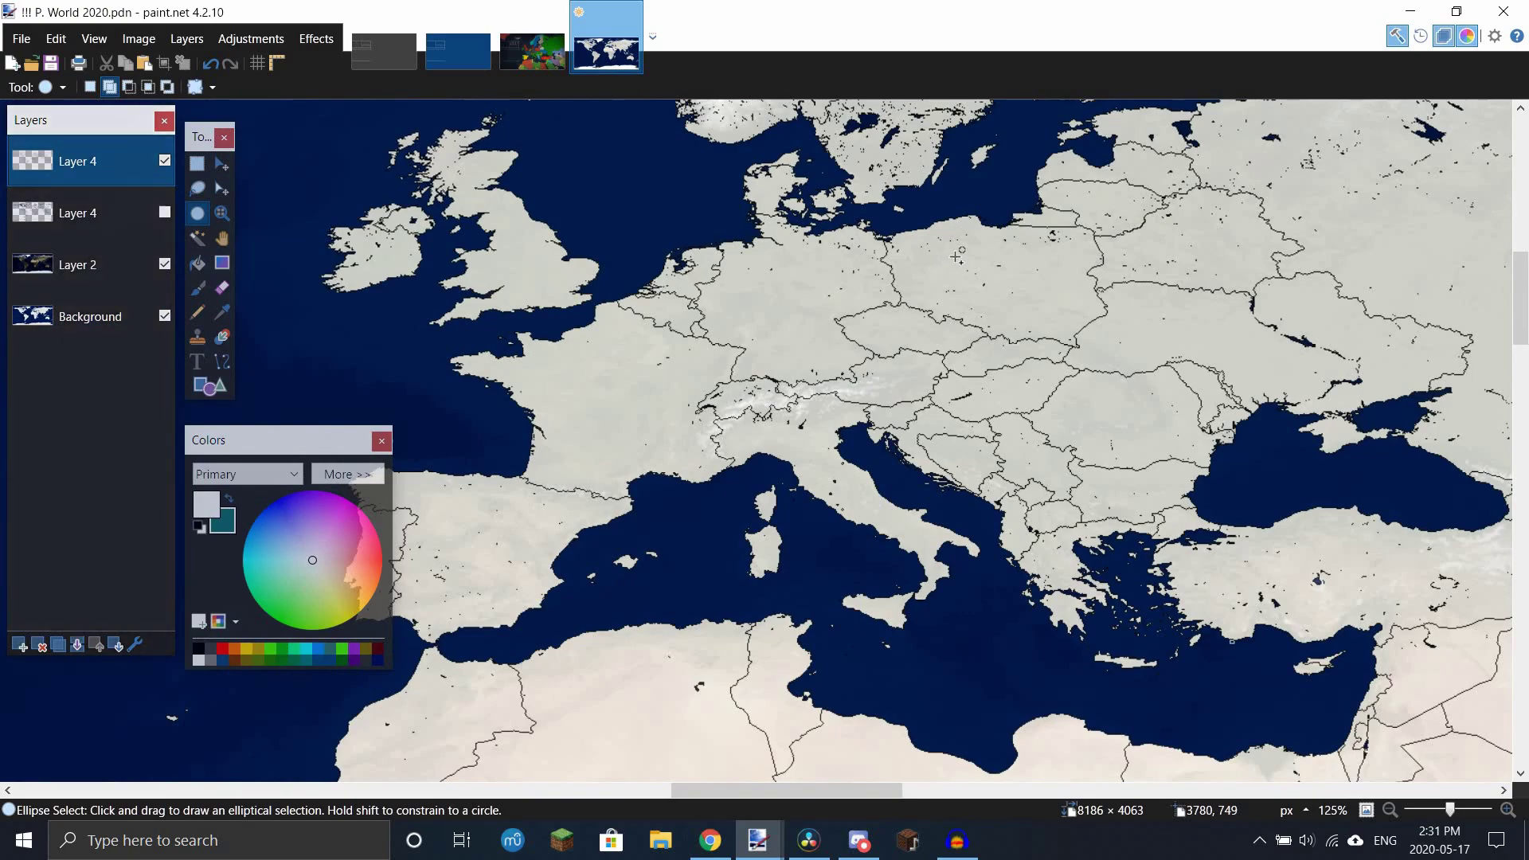
scroll(755, 320, "up", 3)
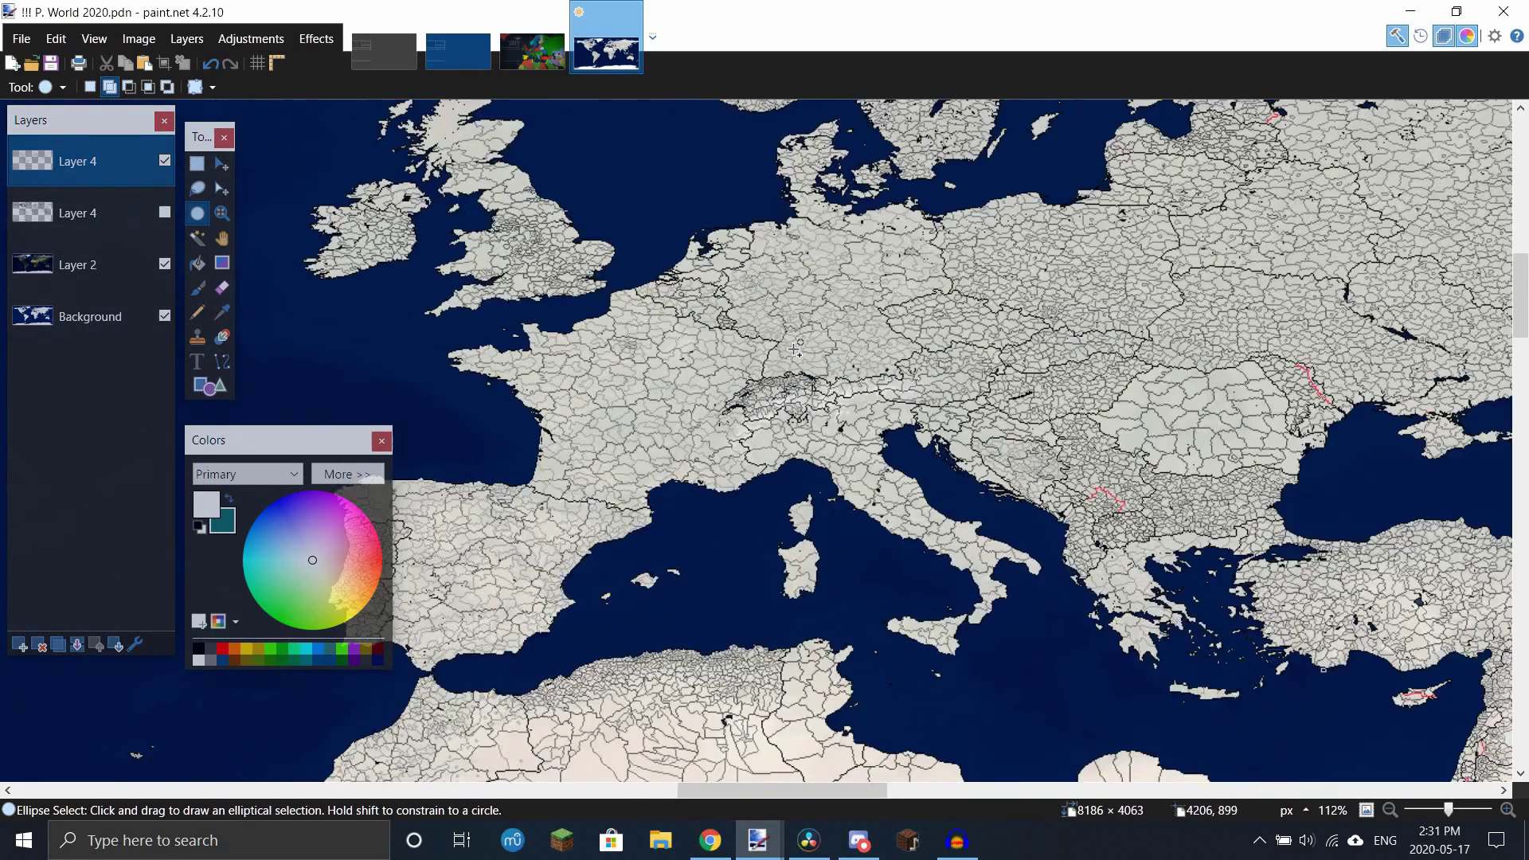
scroll(753, 334, "up", 4)
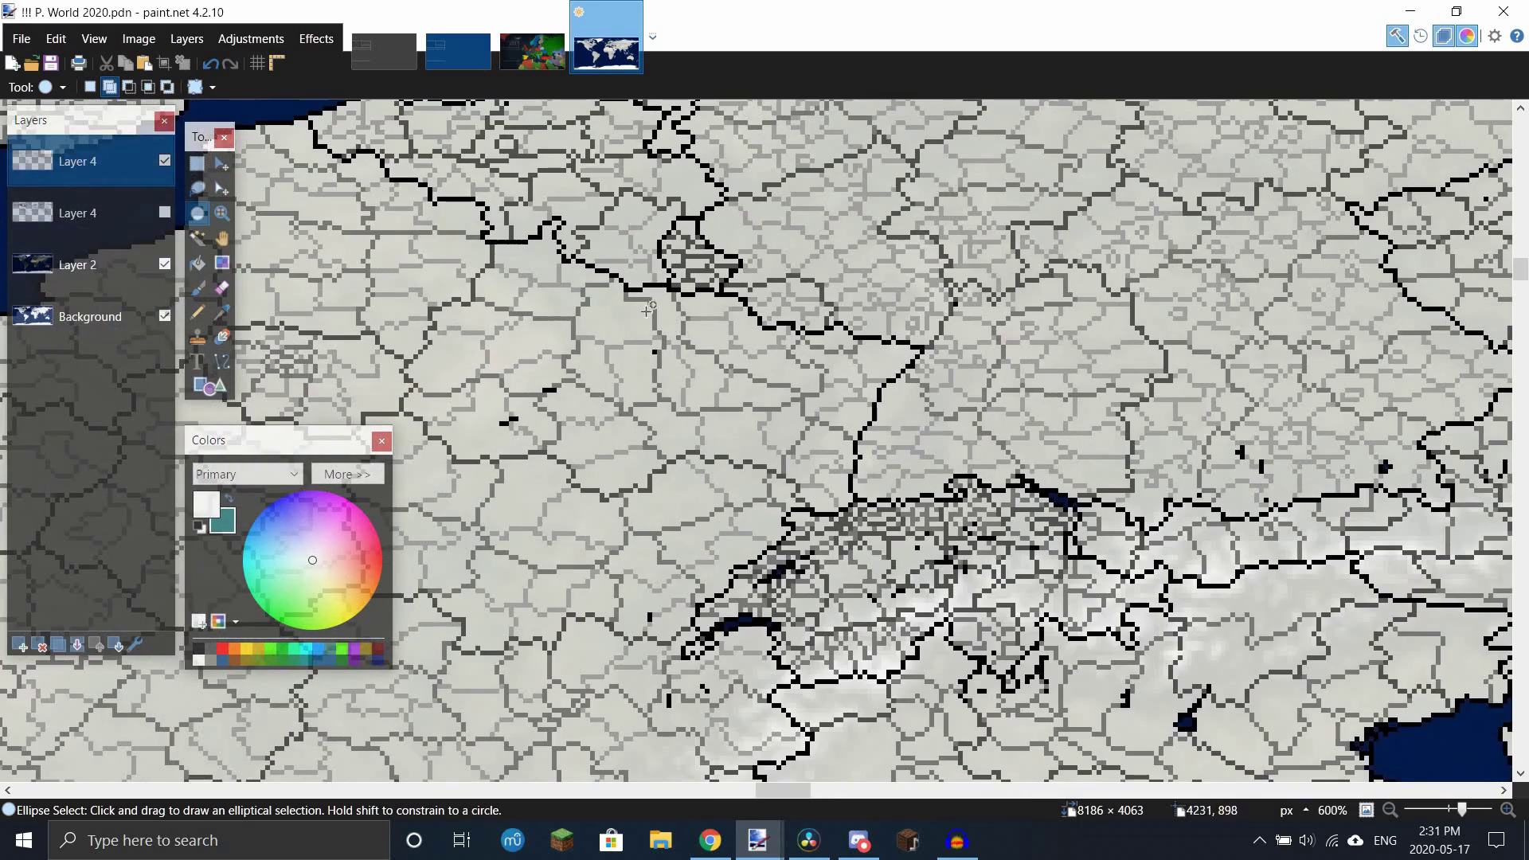
left_click(164, 161)
scroll(605, 246, "down", 3)
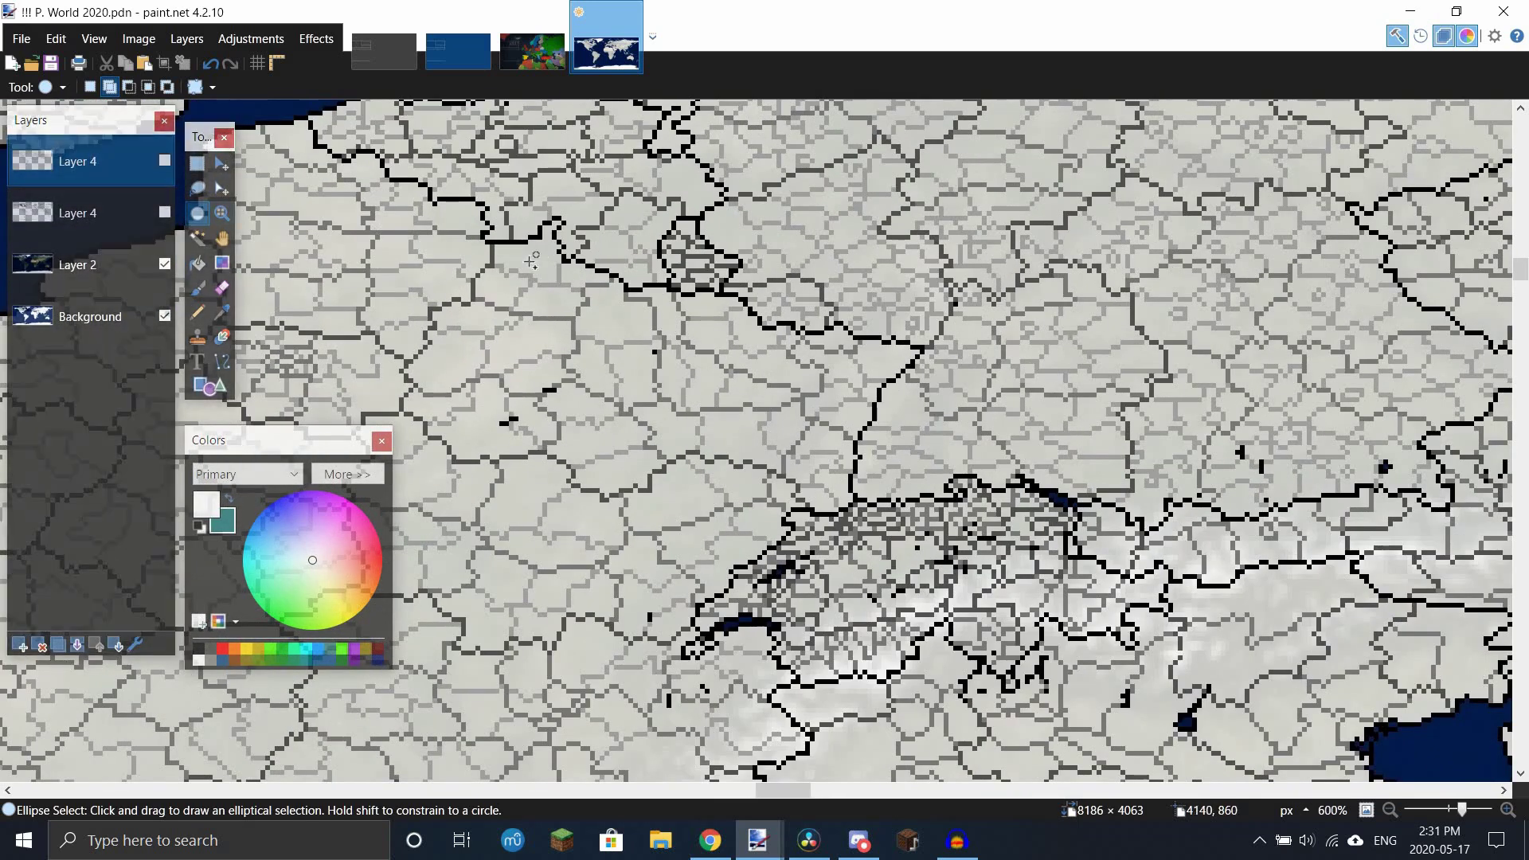
Step: Activate the Paint Bucket on the Background layer with dark green (hex 008E09) as the primary color
left_click(90, 316)
left_click(197, 263)
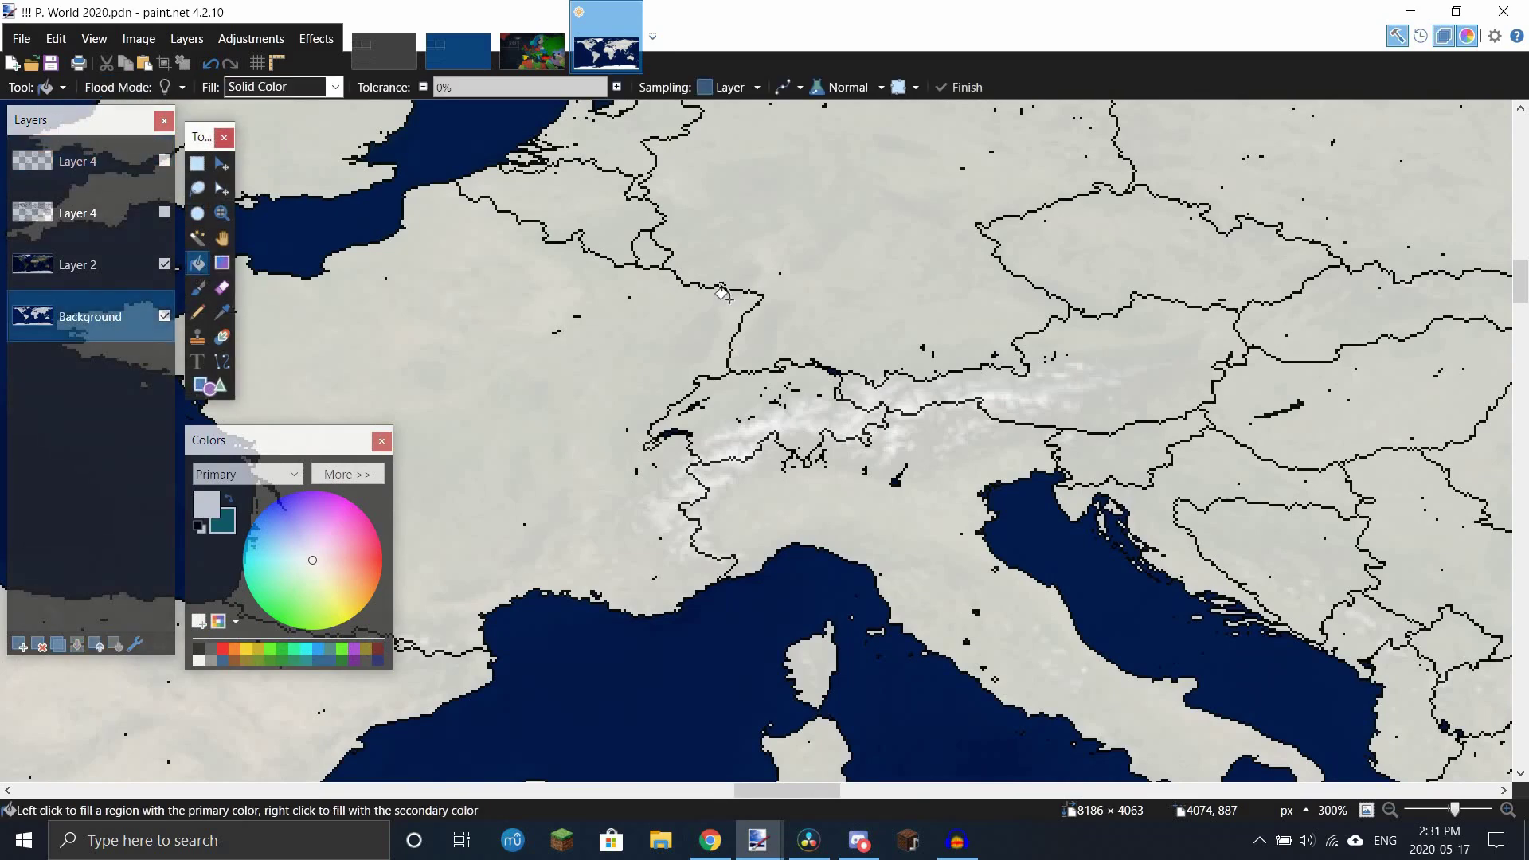
scroll(918, 318, "down", 4)
scroll(969, 307, "up", 4)
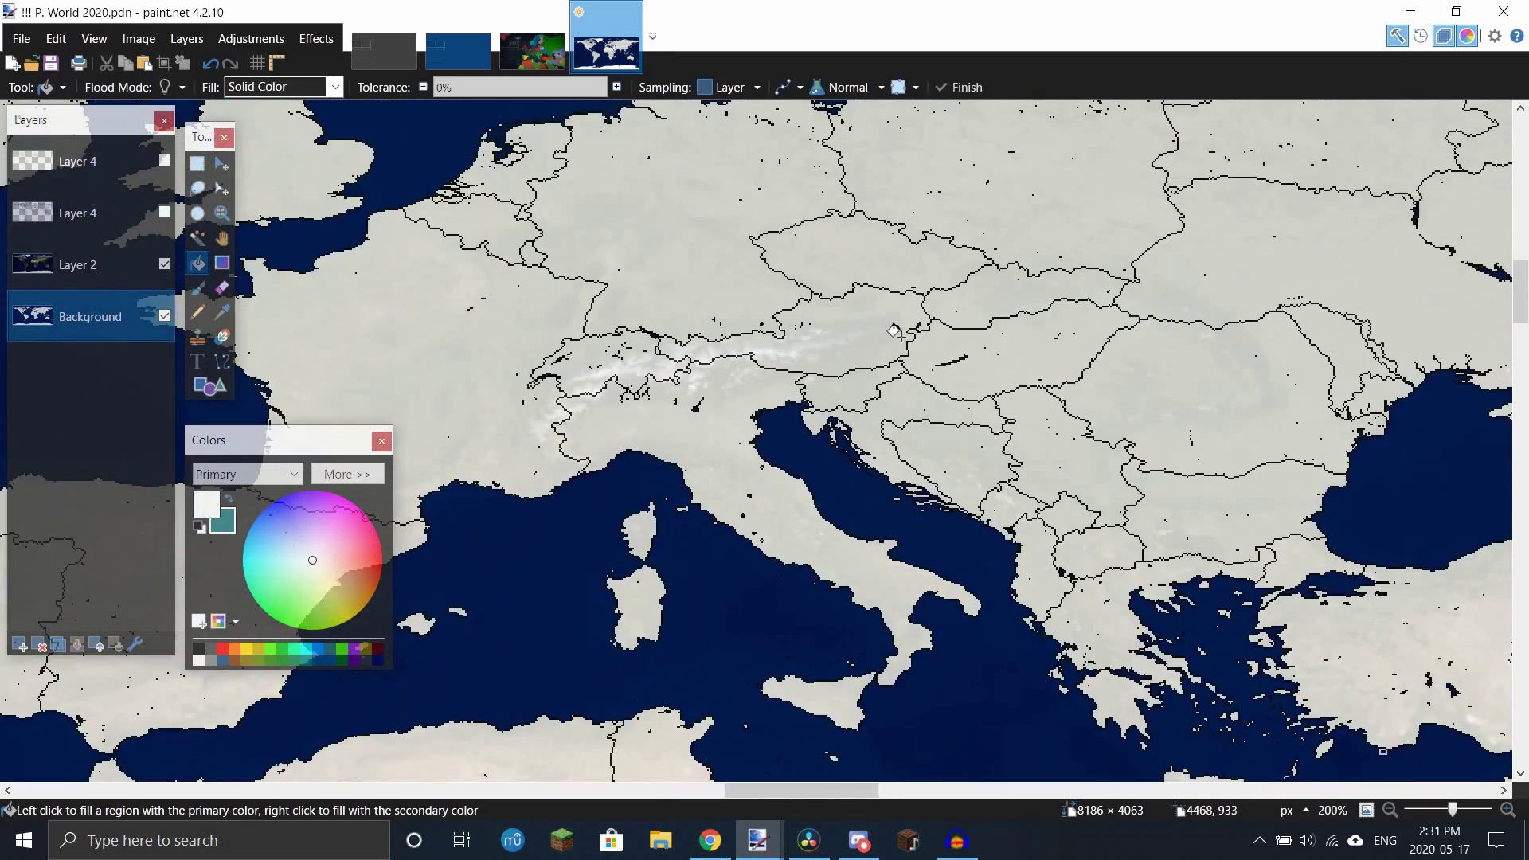
scroll(876, 335, "down", 2)
scroll(814, 369, "up", 2)
scroll(814, 370, "up", 2)
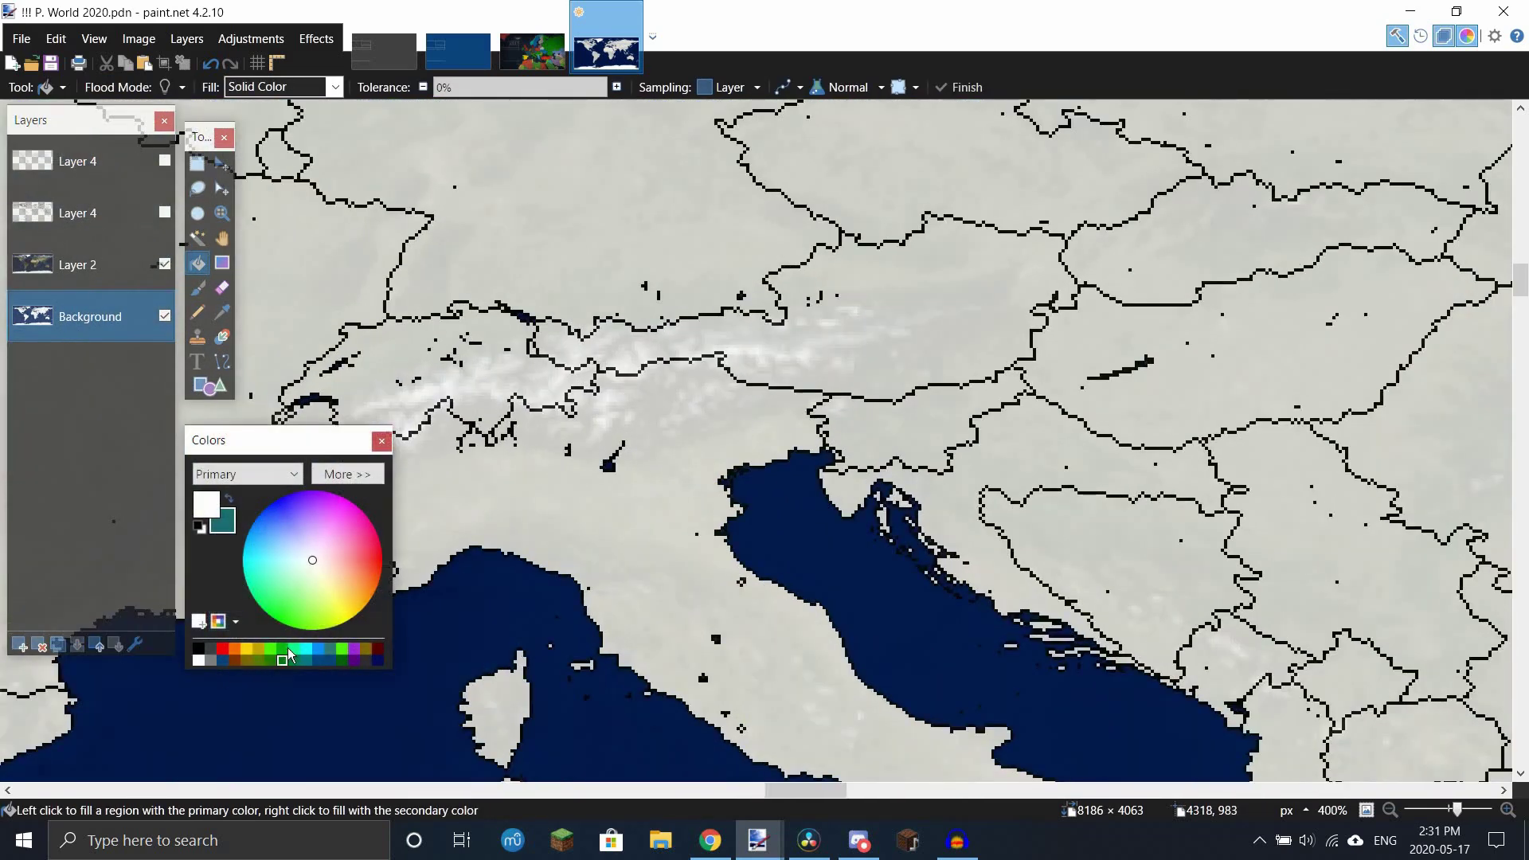
scroll(704, 381, "down", 3)
scroll(704, 380, "up", 1)
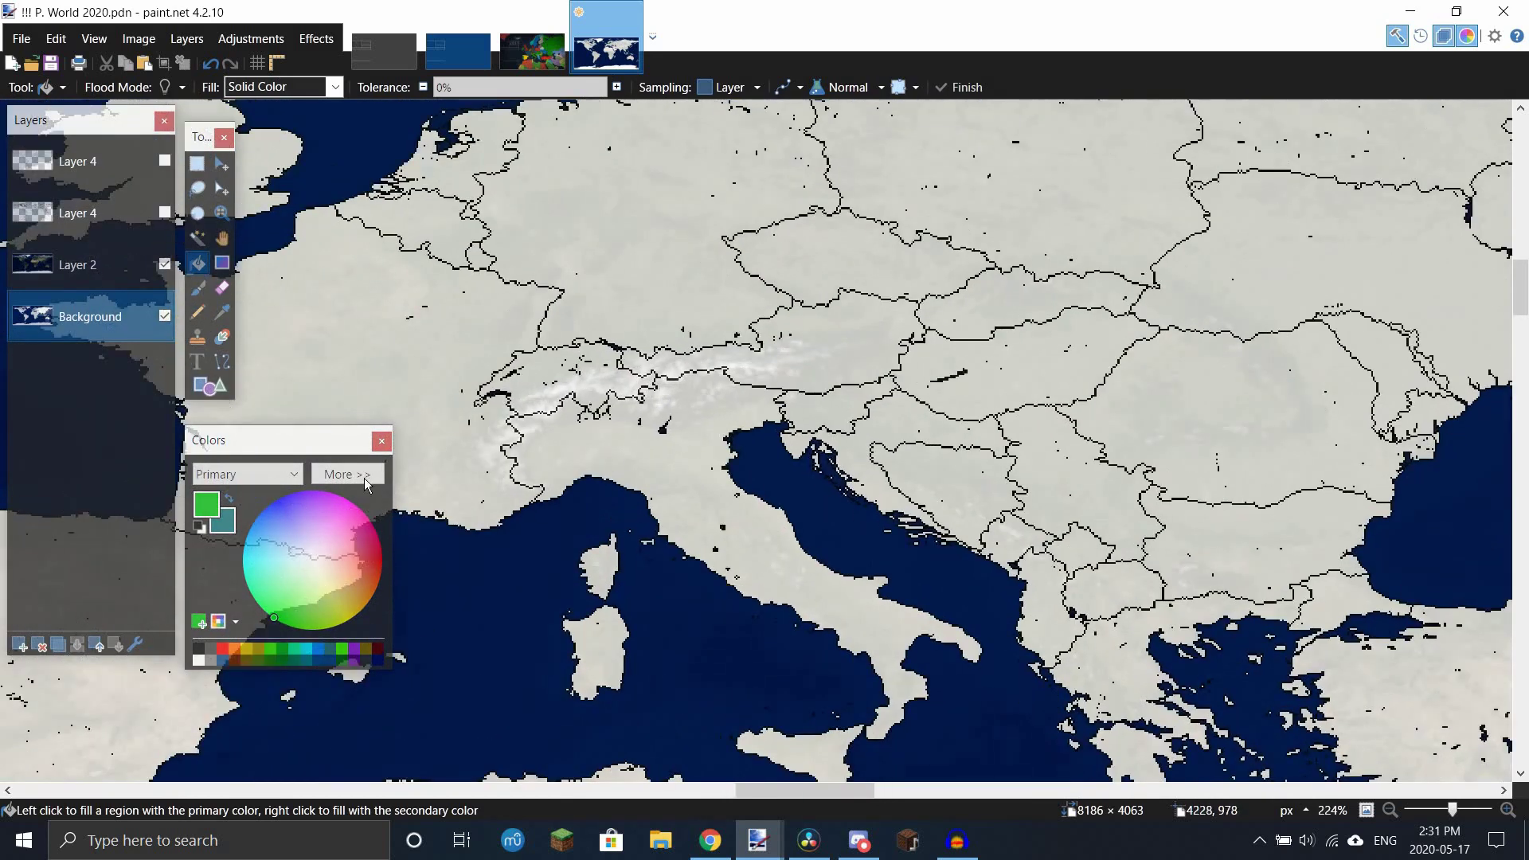
left_click(348, 474)
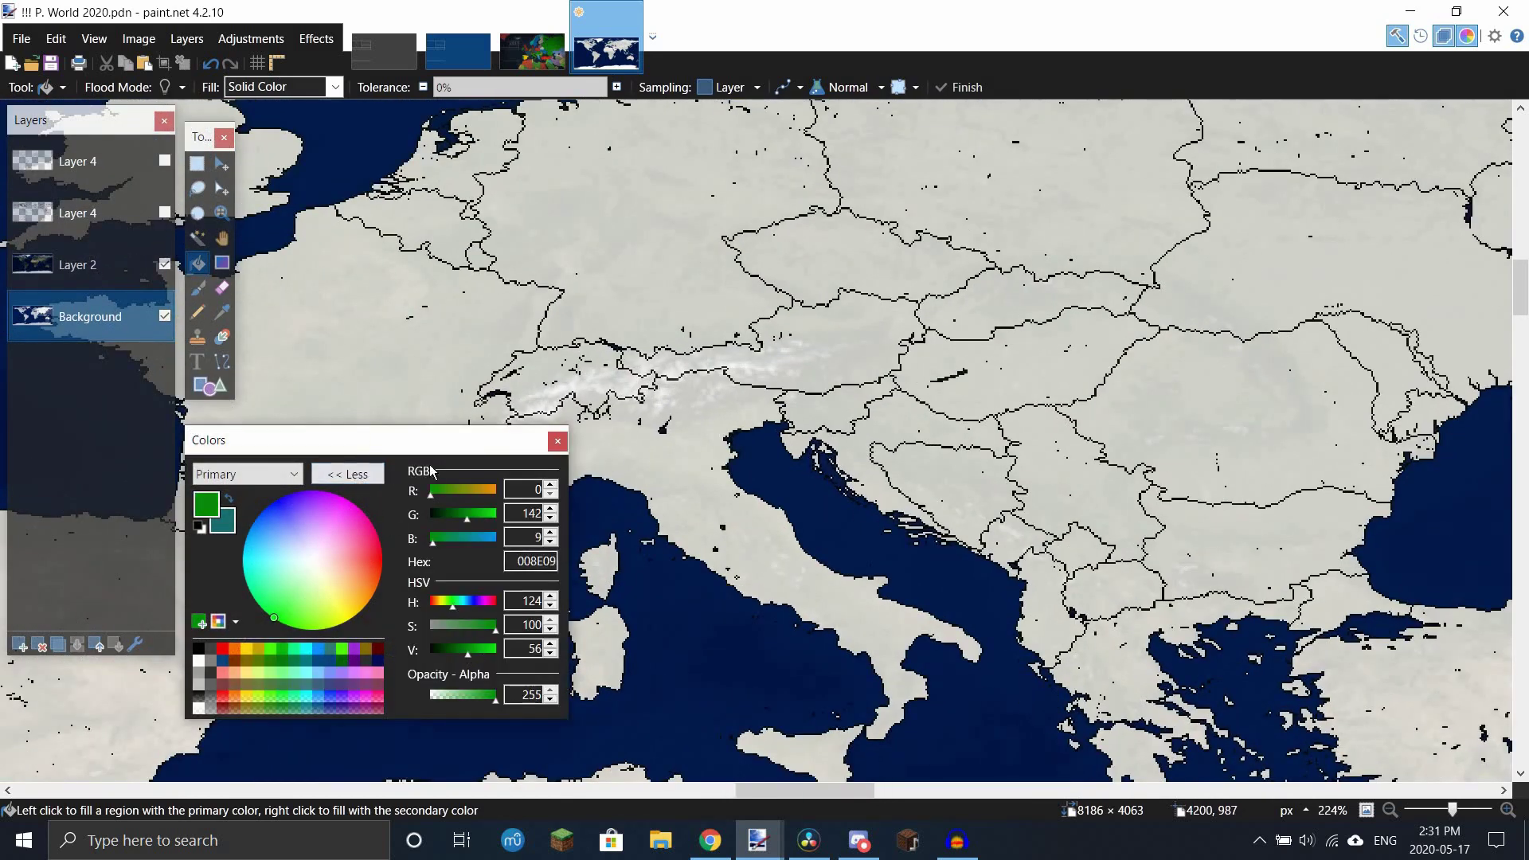
left_click(347, 474)
Step: Review the Paint Bucket's antialiasing option and fill Austria with solid green on the Background layer
scroll(833, 311, "up", 2)
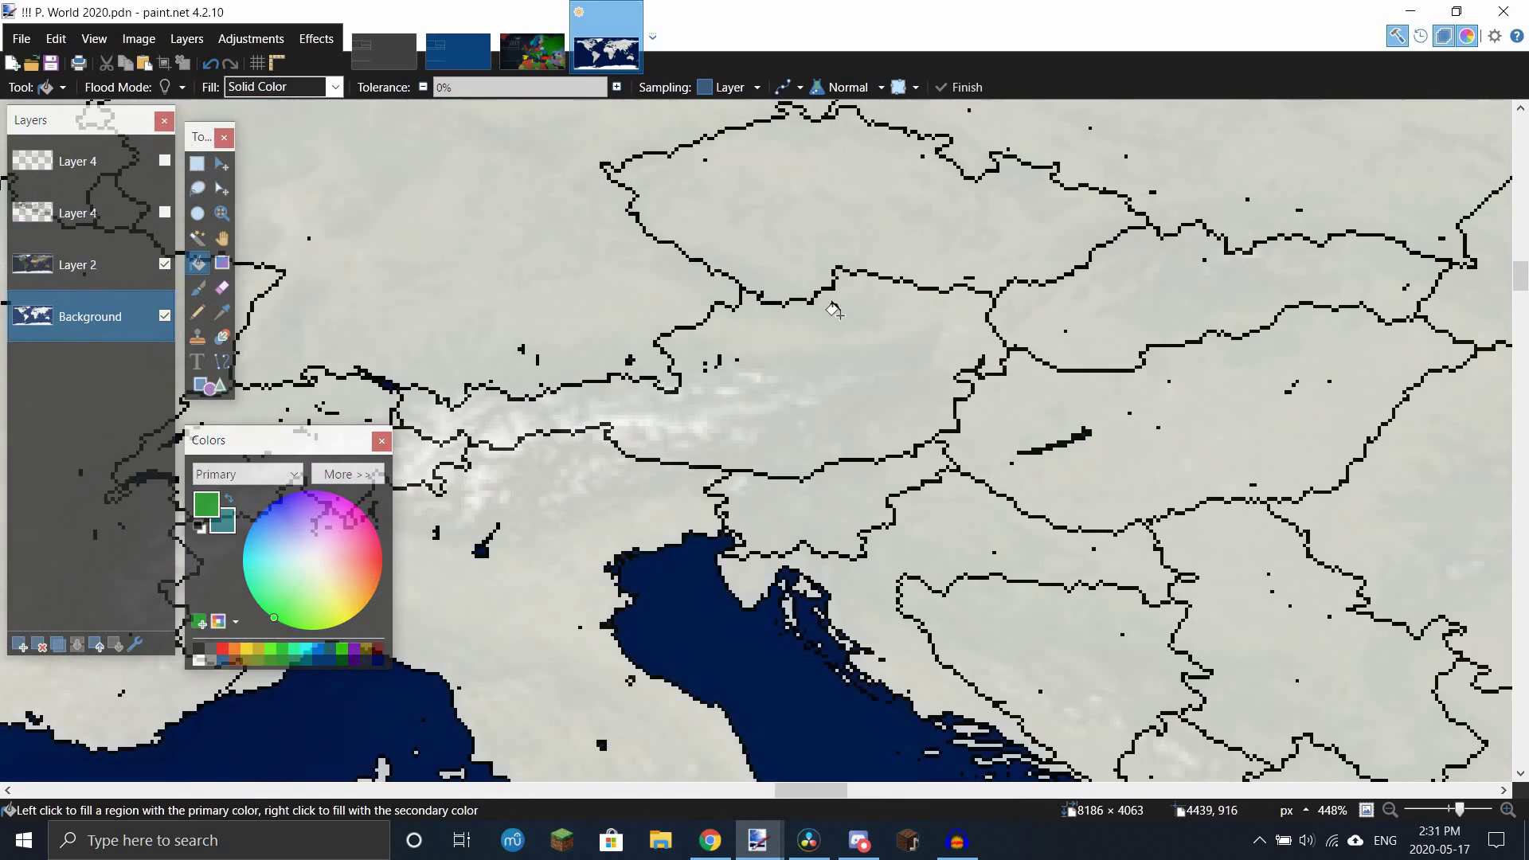
left_click(798, 88)
left_click(828, 110)
scroll(939, 320, "down", 2)
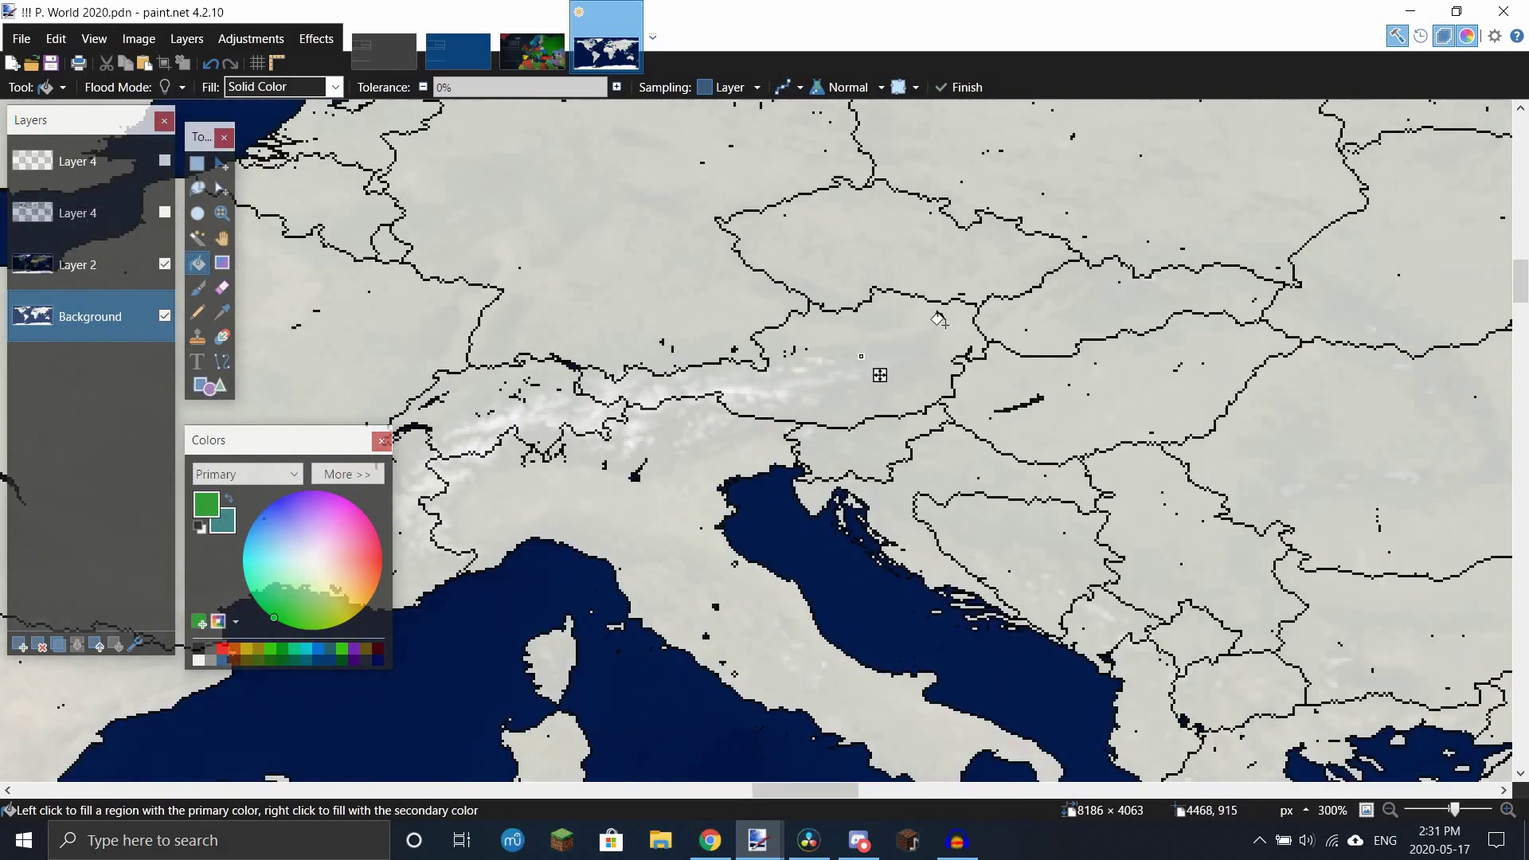
left_click(939, 320)
scroll(848, 350, "down", 4)
scroll(653, 382, "up", 4)
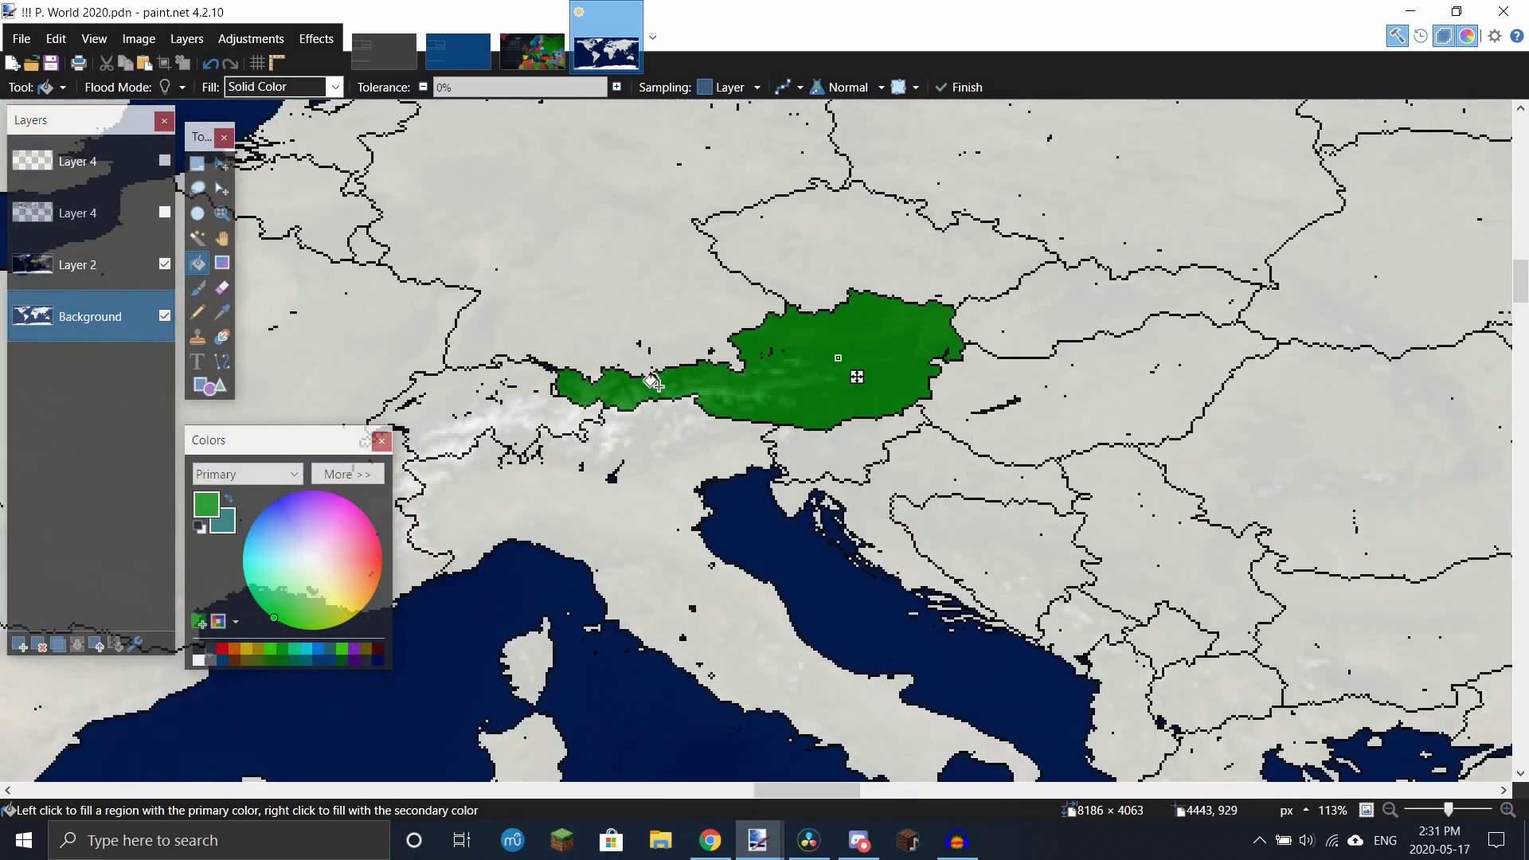
Step: Undo the green fill of Austria on the Background layer
scroll(755, 360, "down", 2)
scroll(906, 374, "up", 2)
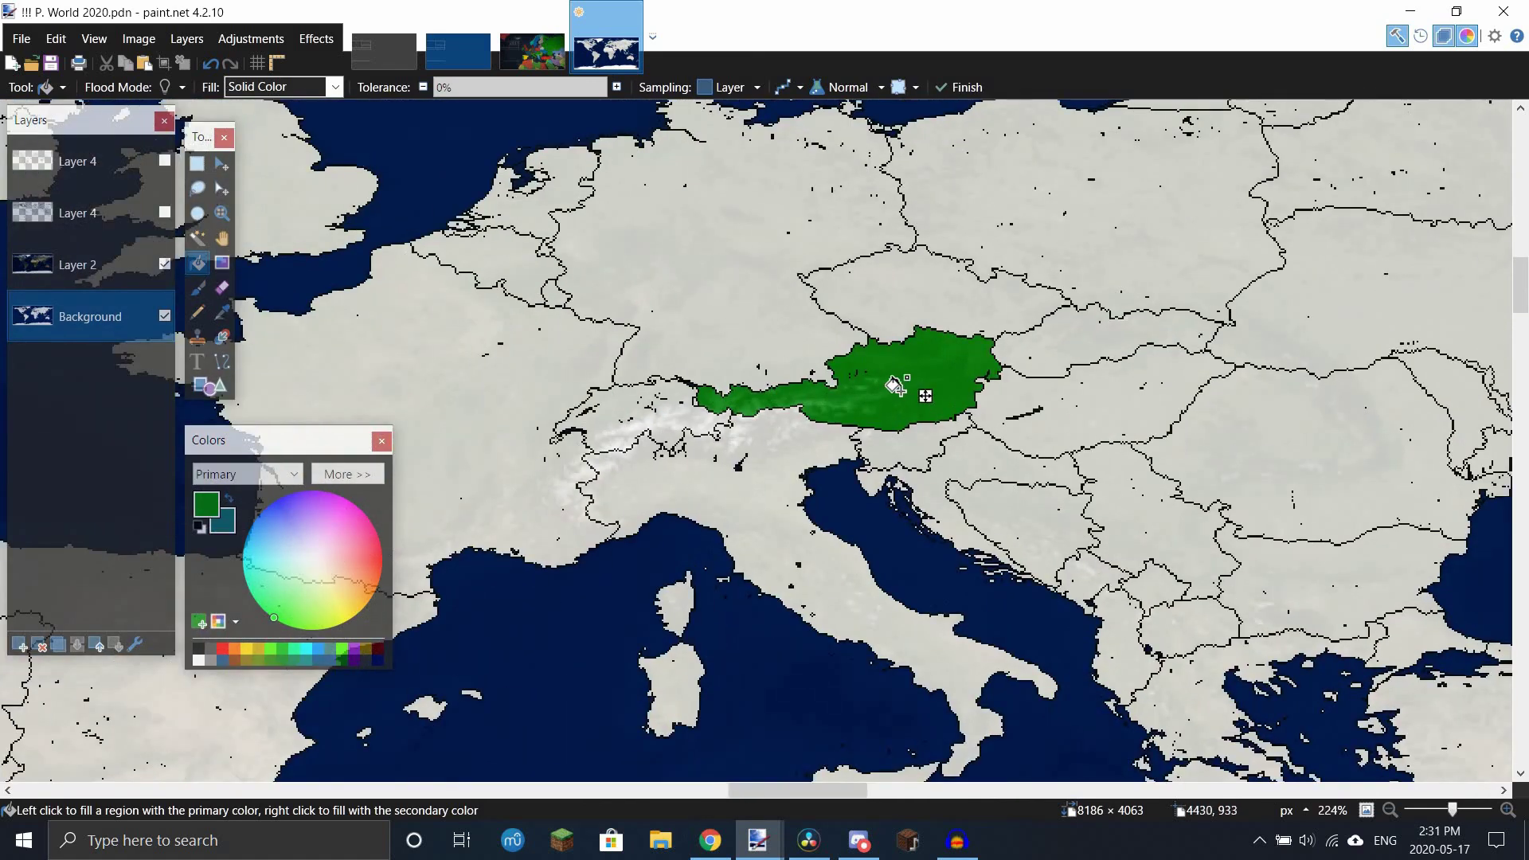
key("ctrl+z")
scroll(780, 168, "down", 2)
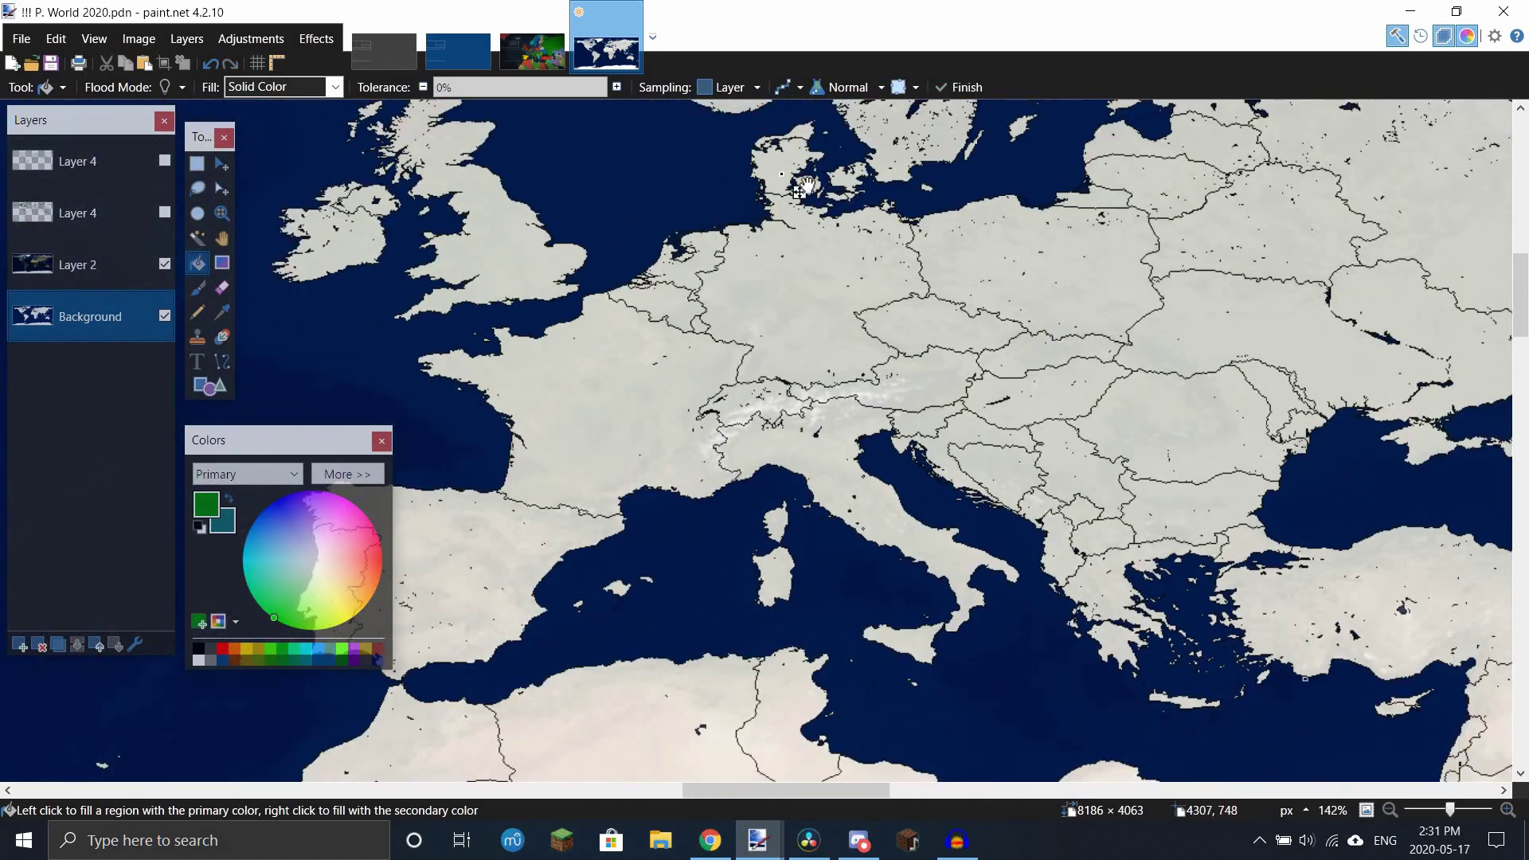
Step: Fill mainland Denmark with solid green on the Background layer using the Paint Bucket at 0% tolerance
left_click(784, 175)
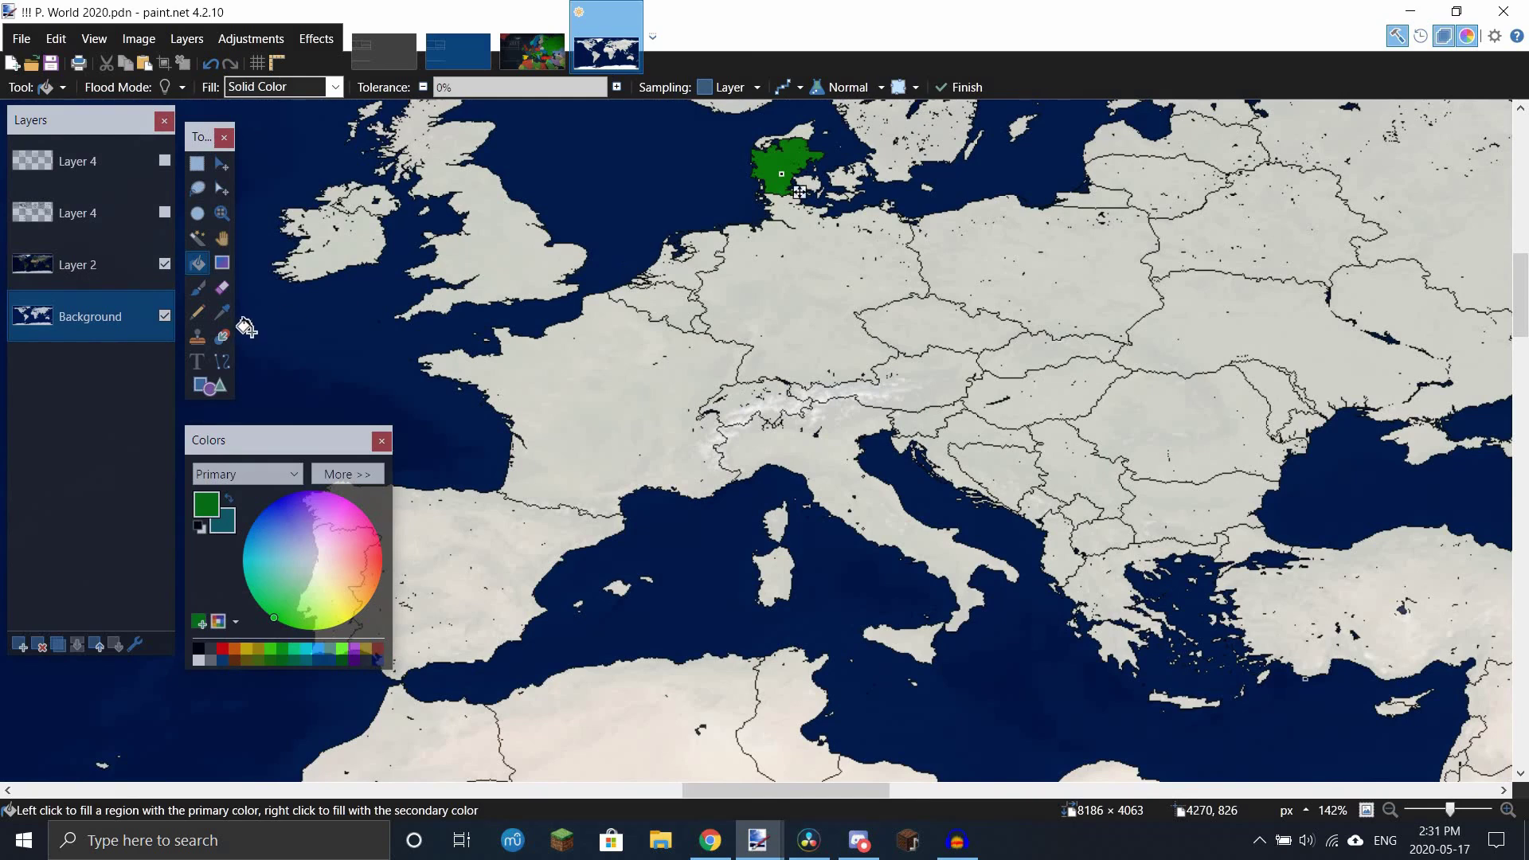
key("ctrl+z")
key("r")
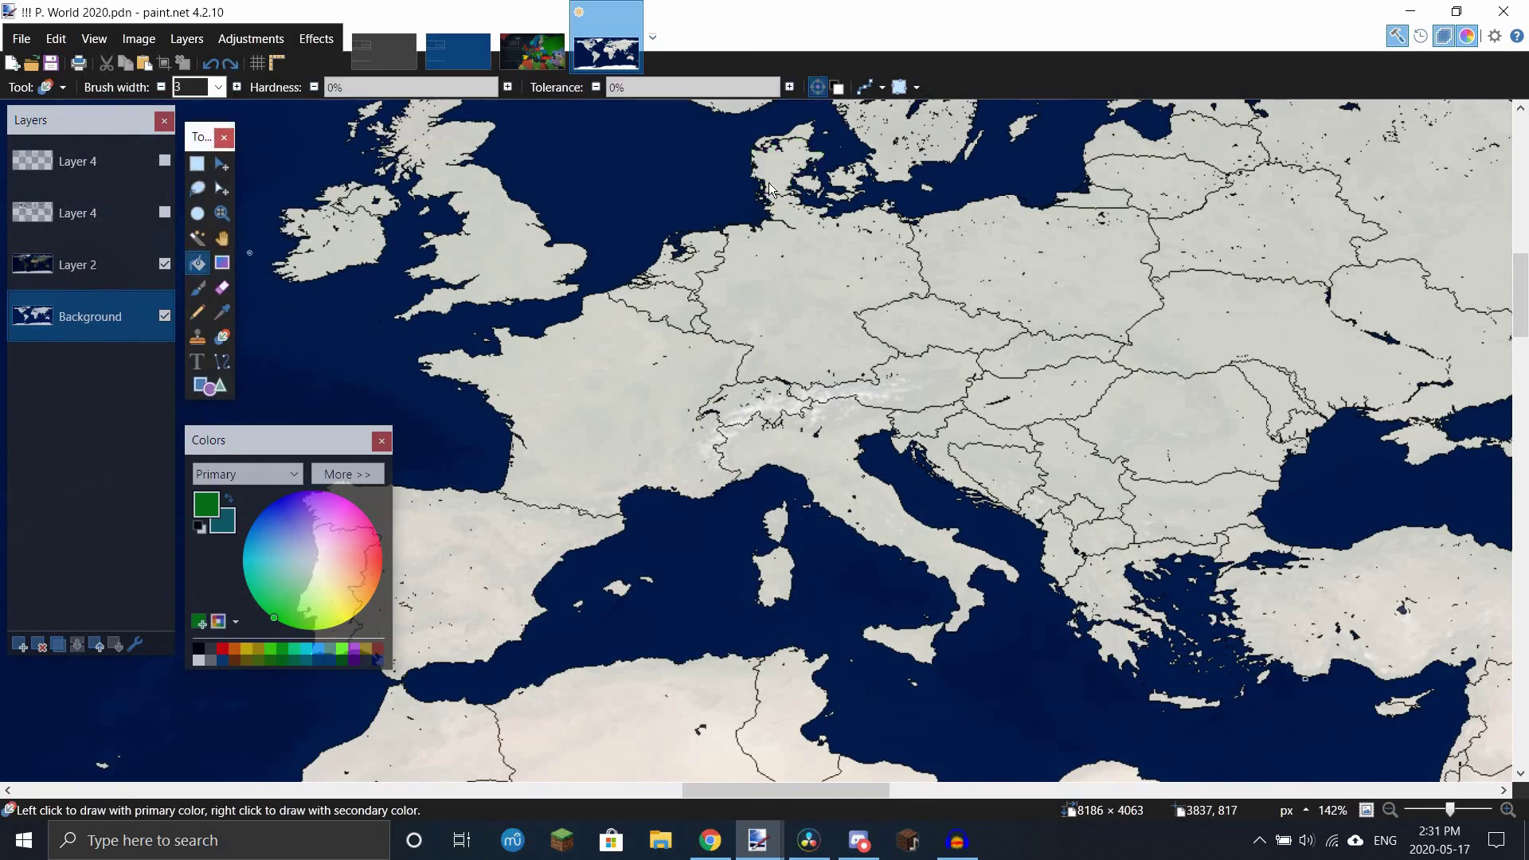
key("f")
scroll(768, 188, "up", 2)
scroll(791, 263, "up", 3)
left_click(778, 437)
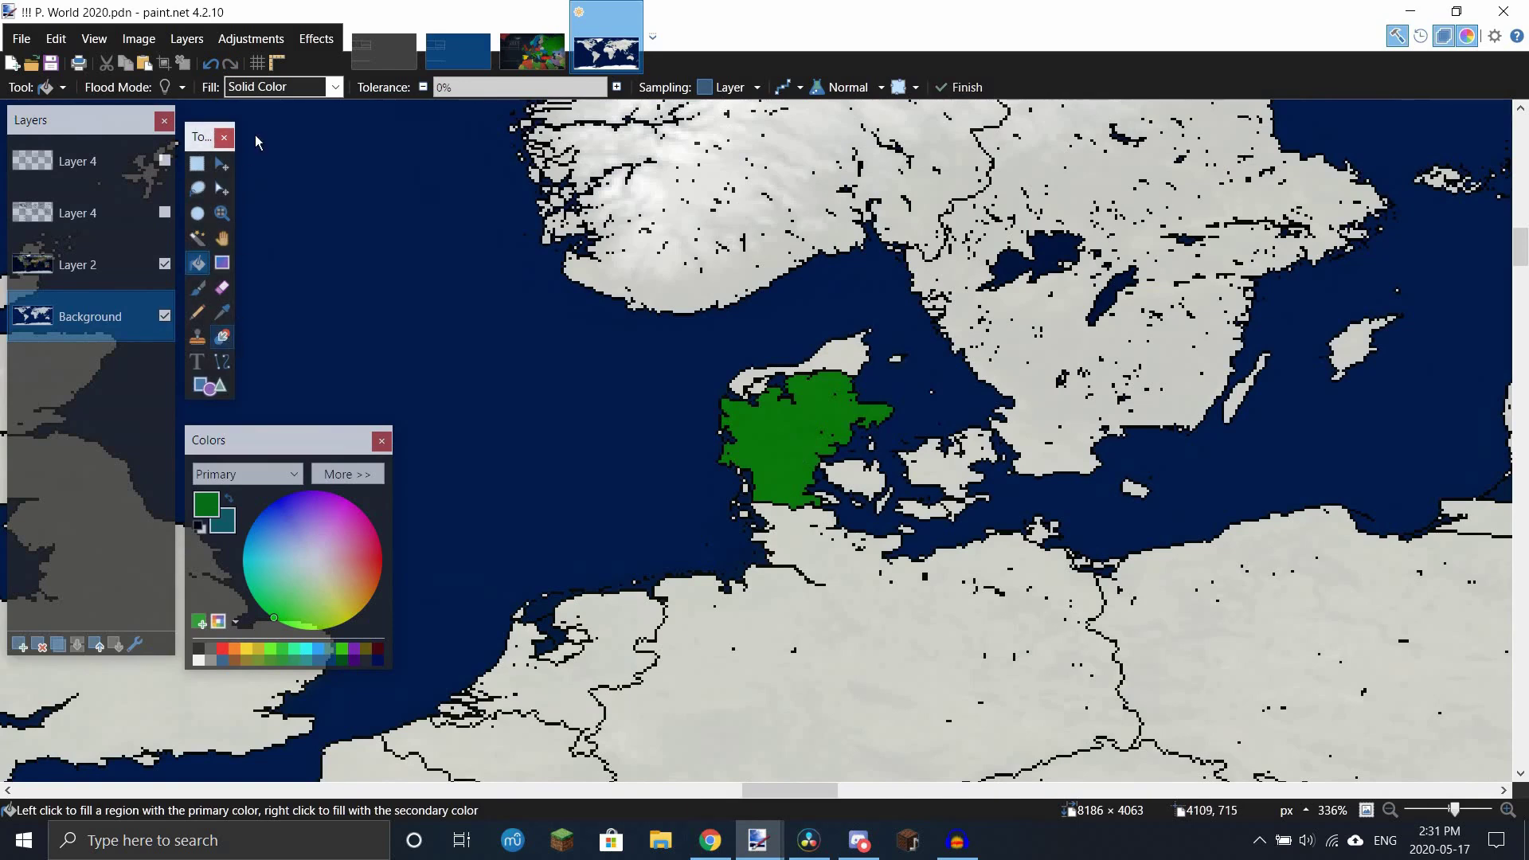
Step: Paint Denmark's northern tip and islands green with the Recolor tool at a brush width of 40
key("r")
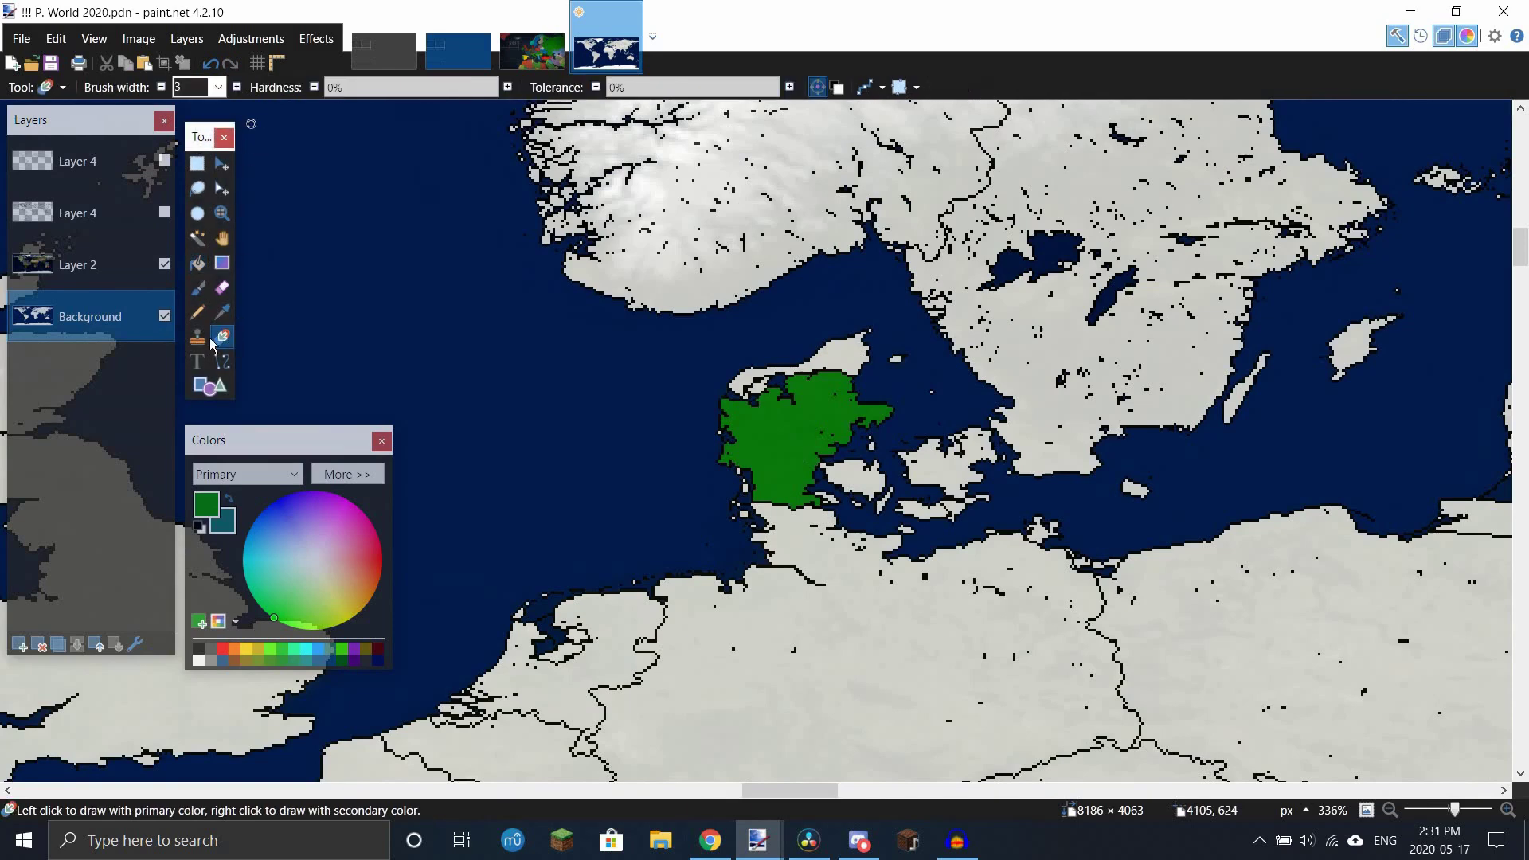
left_click(218, 87)
left_click(205, 371)
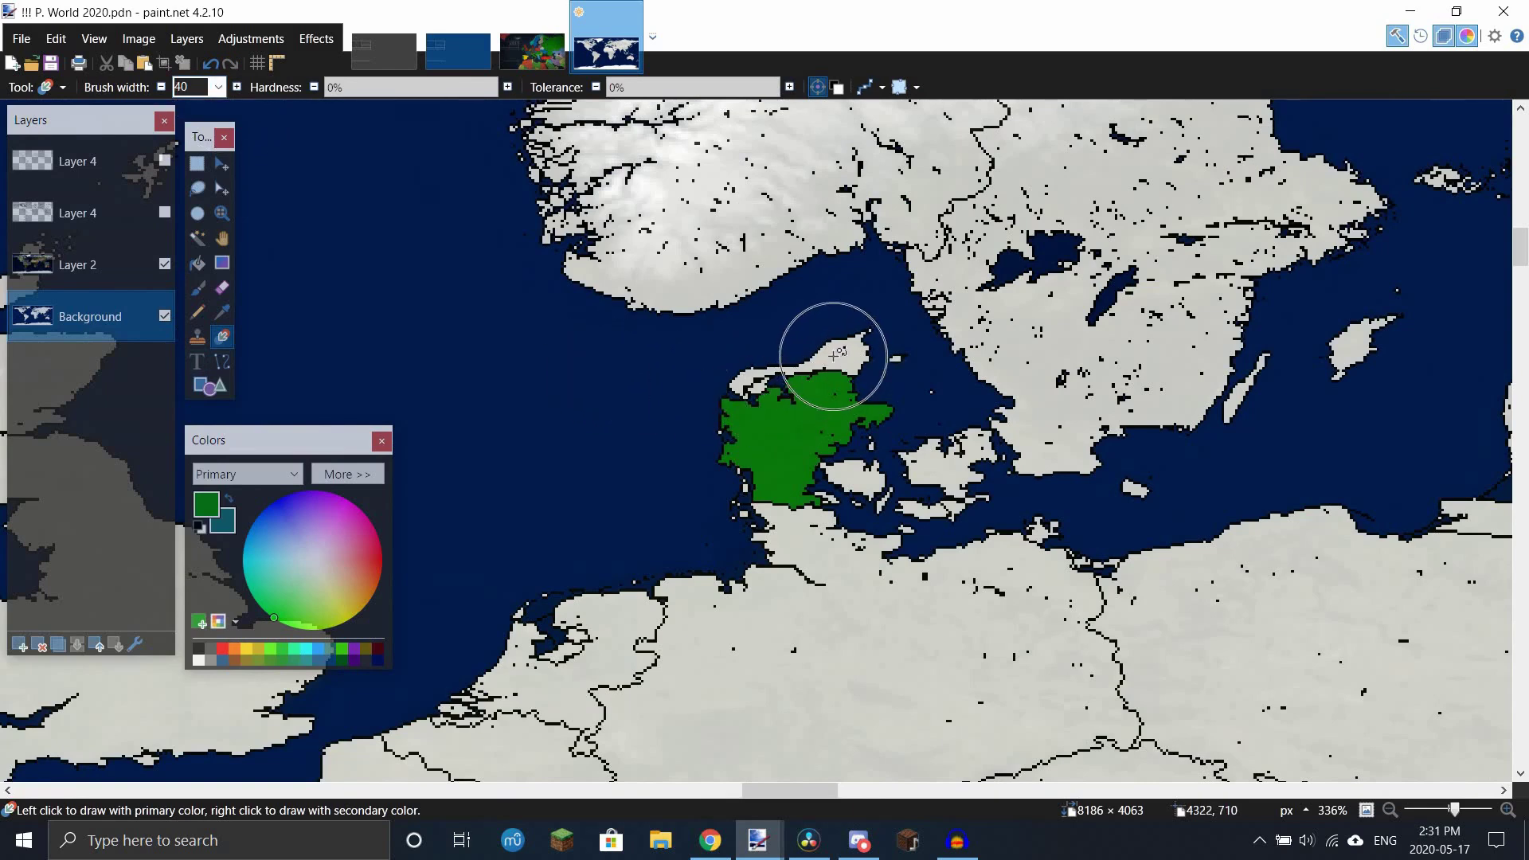
mouse_move(833, 355)
left_mouse_down()
mouse_move(833, 341)
mouse_move(870, 382)
mouse_move(731, 406)
mouse_move(761, 443)
mouse_move(900, 463)
mouse_move(929, 447)
mouse_move(948, 468)
mouse_move(915, 460)
left_mouse_up()
scroll(916, 460, "down", 6)
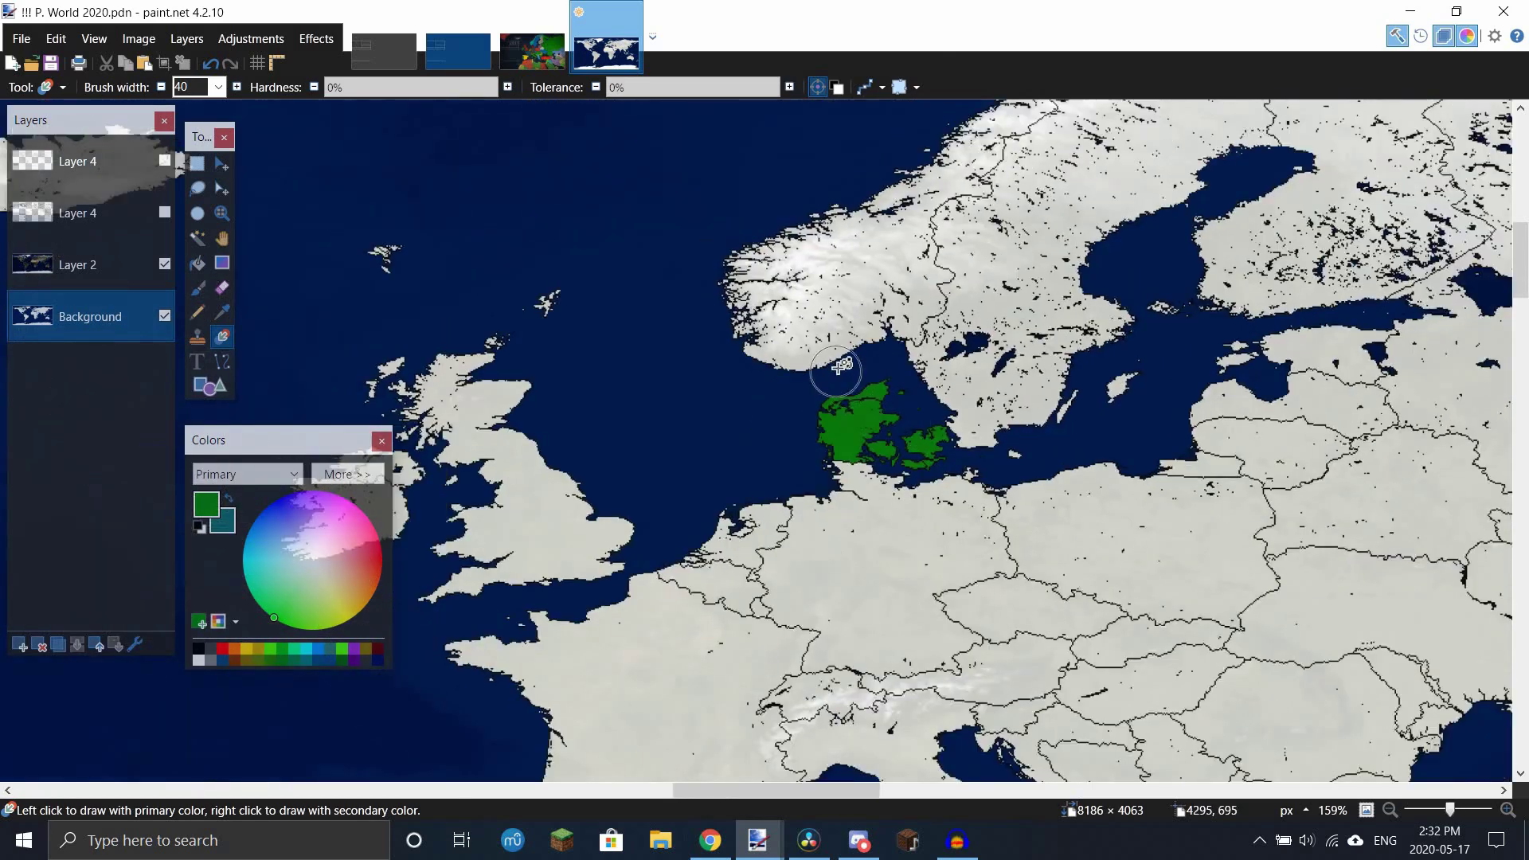
Step: Fill Greenland with solid green on the Background layer using the Paint Bucket
key("f")
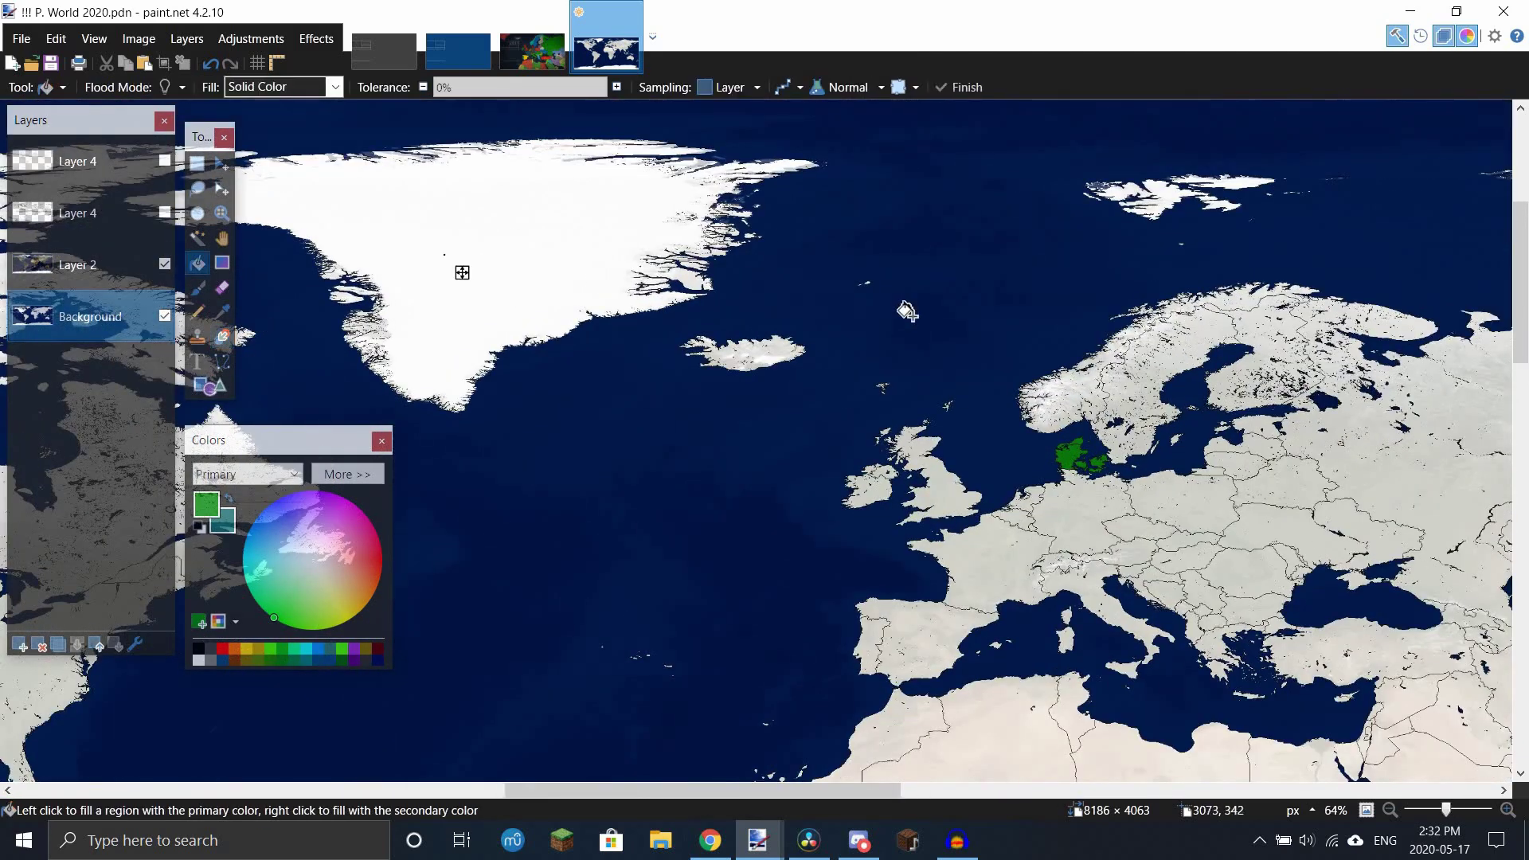
scroll(636, 300, "down", 2)
left_click(663, 287)
key("ctrl+z")
scroll(597, 323, "up", 2)
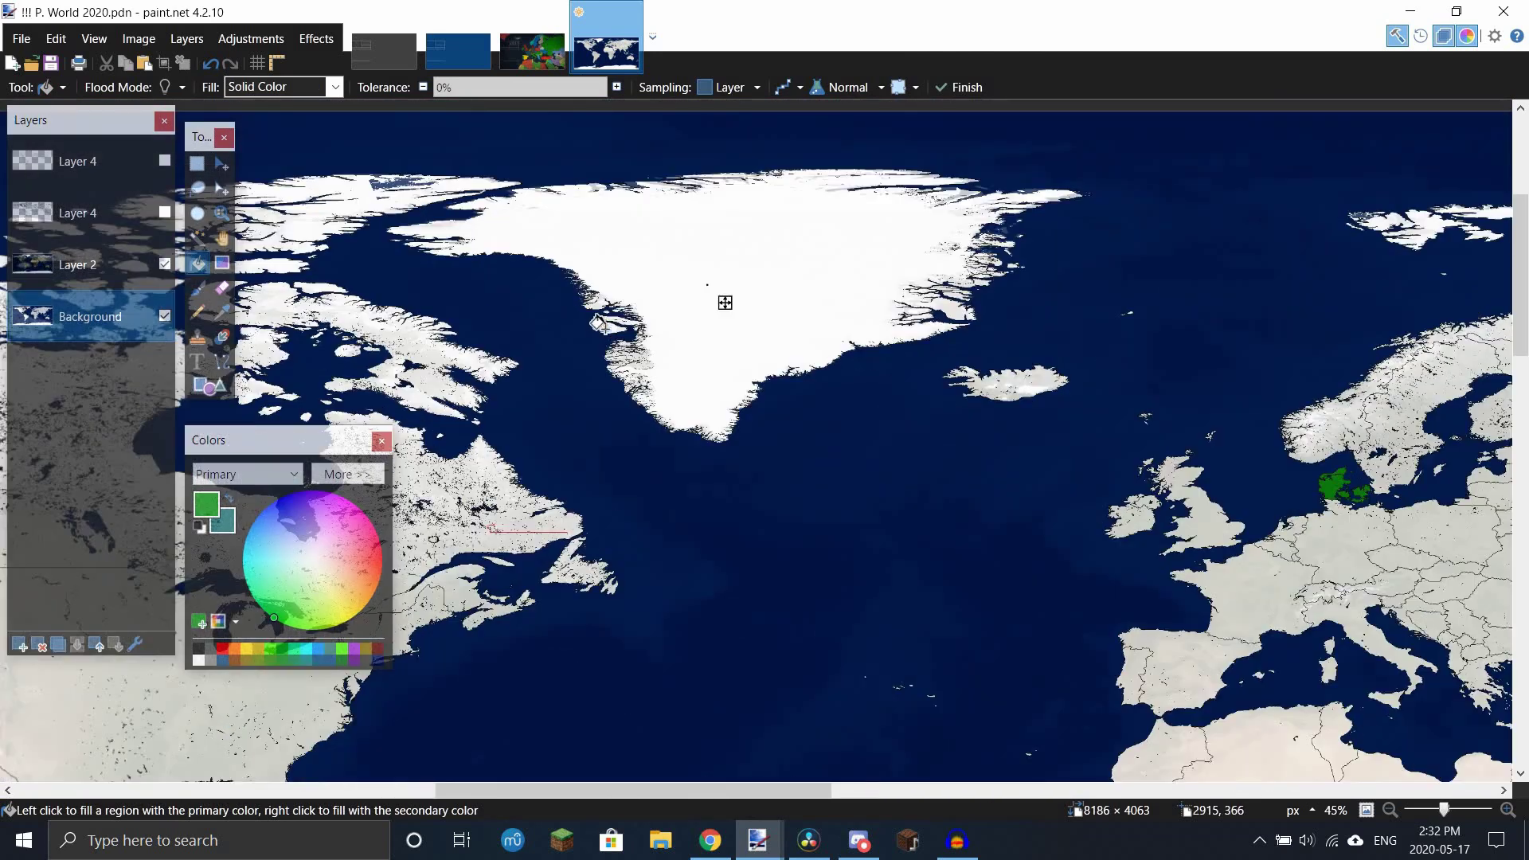
scroll(626, 327, "up", 2)
scroll(615, 319, "up", 2)
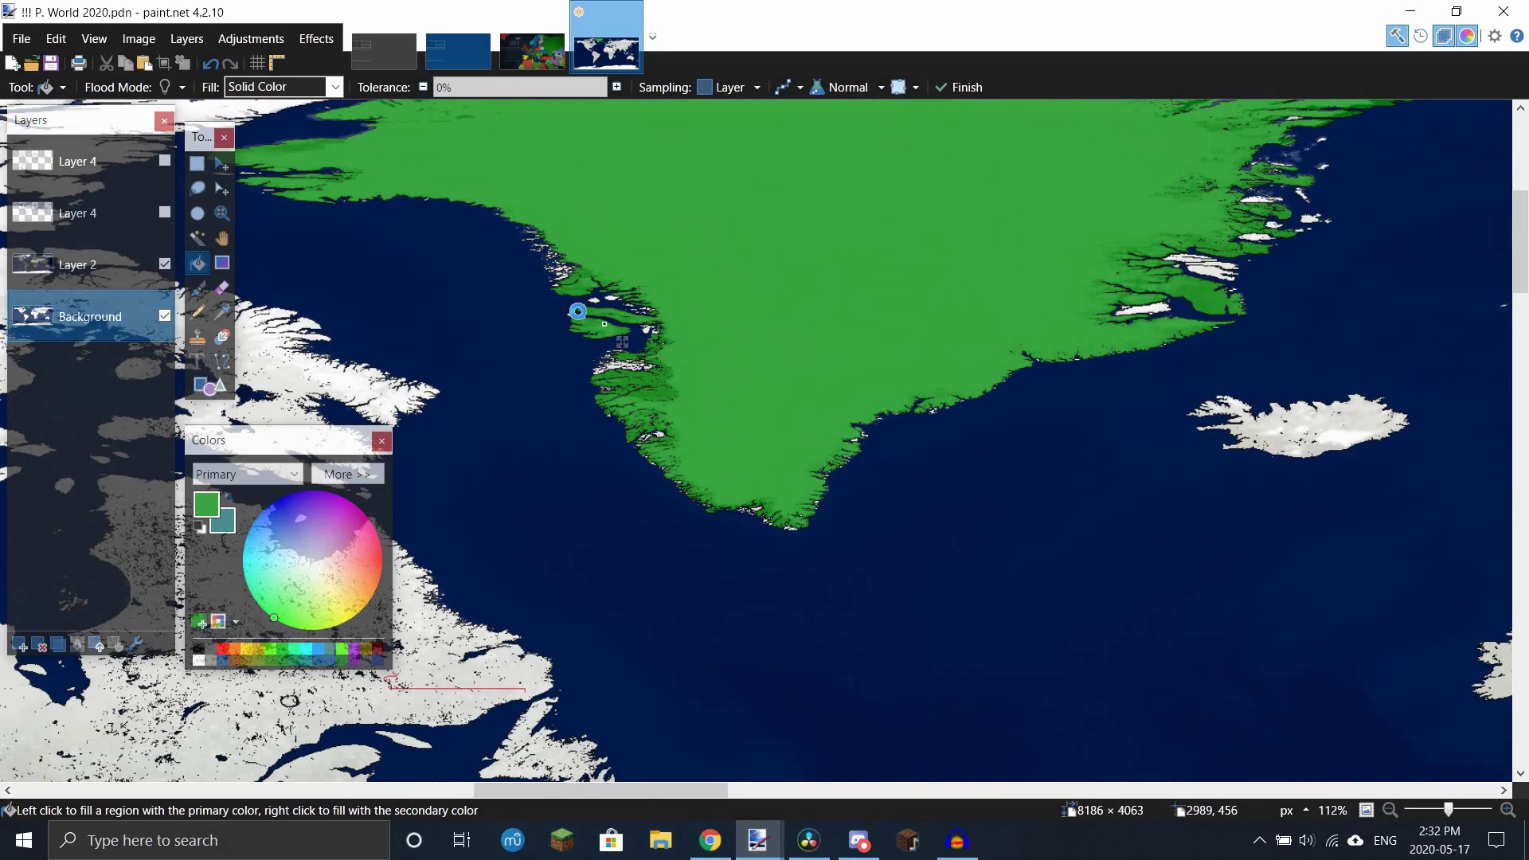
Step: Recolor the leftover white patches along Greenland's coast green with the Recolor tool at a brush width of 100
key("e")
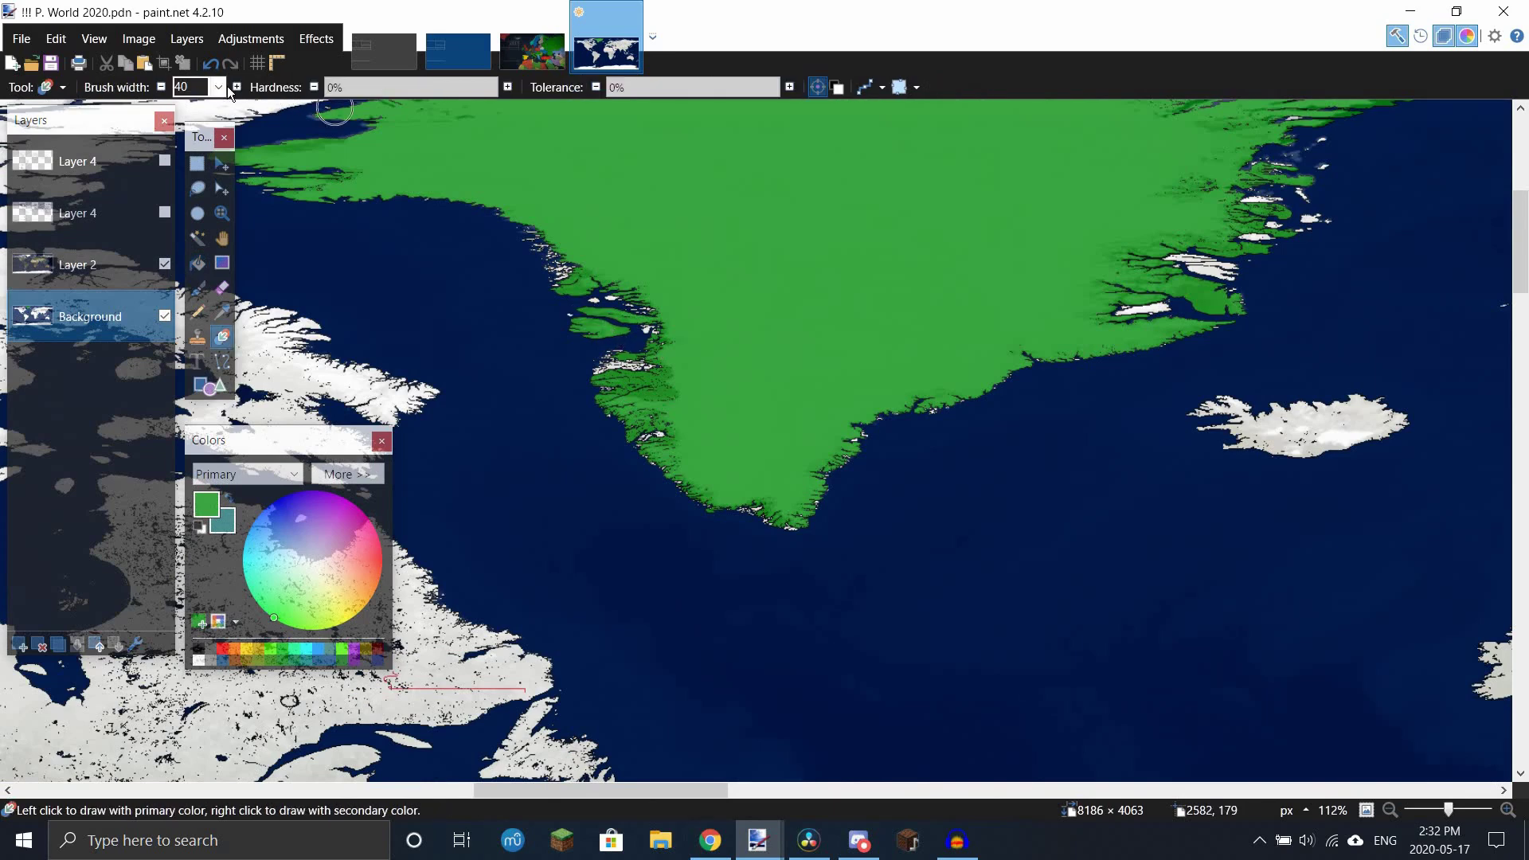
left_click(218, 87)
left_click(221, 290)
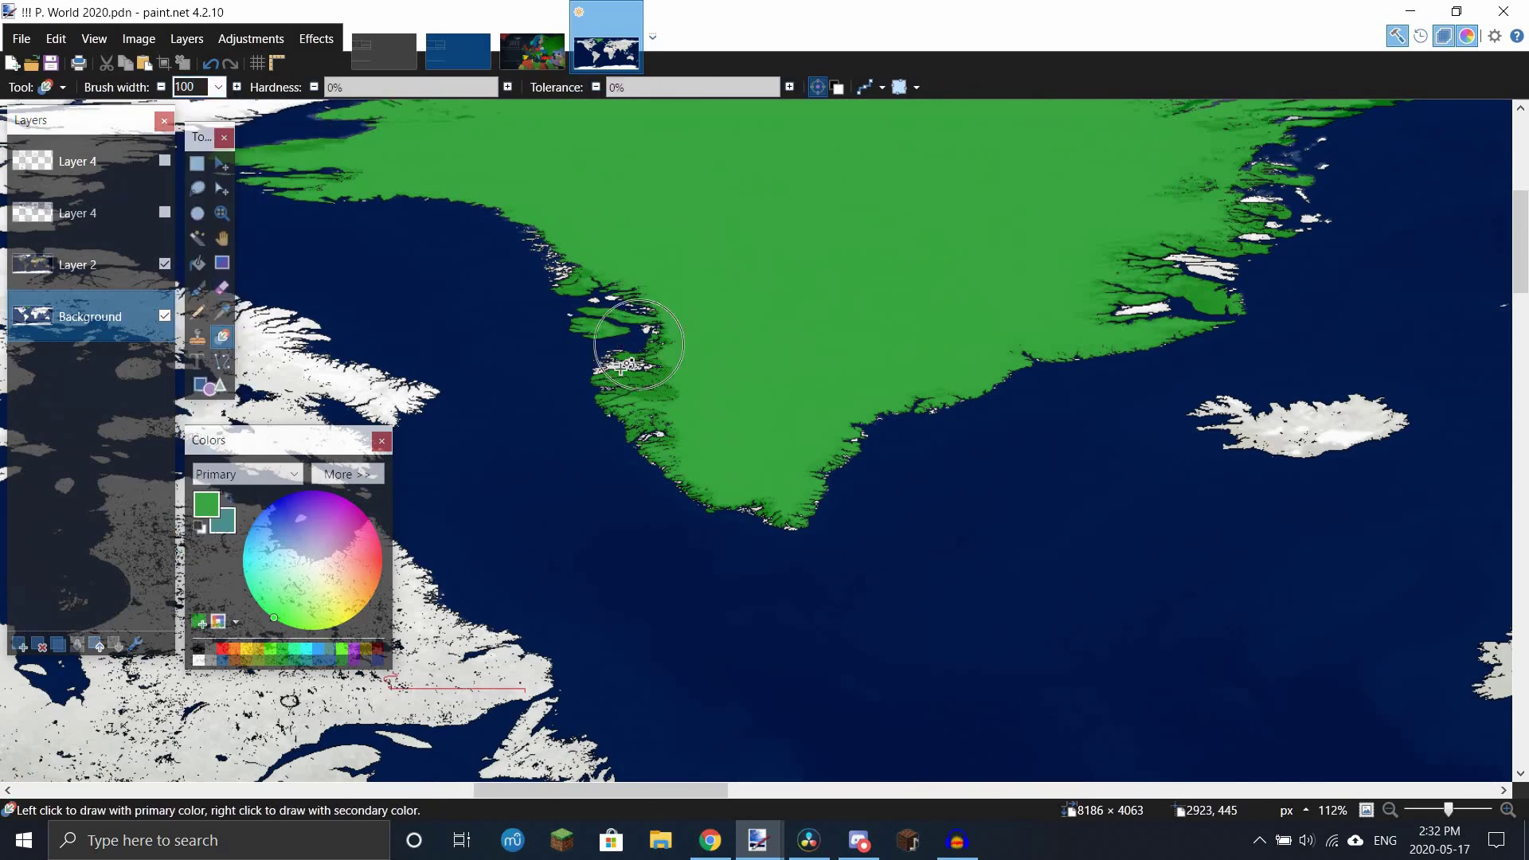
scroll(621, 363, "down", 1)
scroll(609, 375, "down", 1)
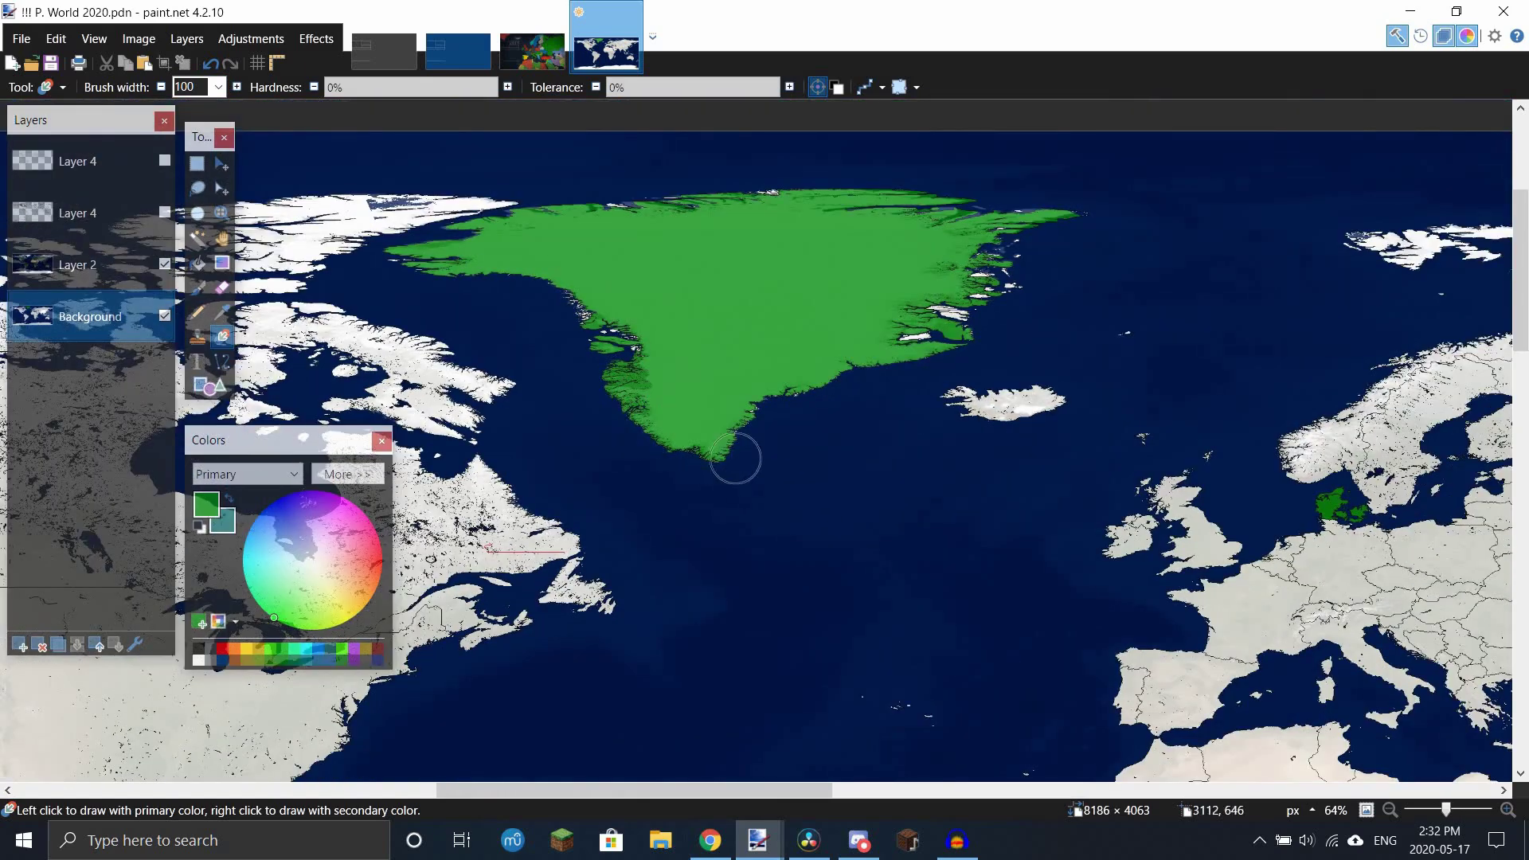
scroll(805, 307, "down", 5)
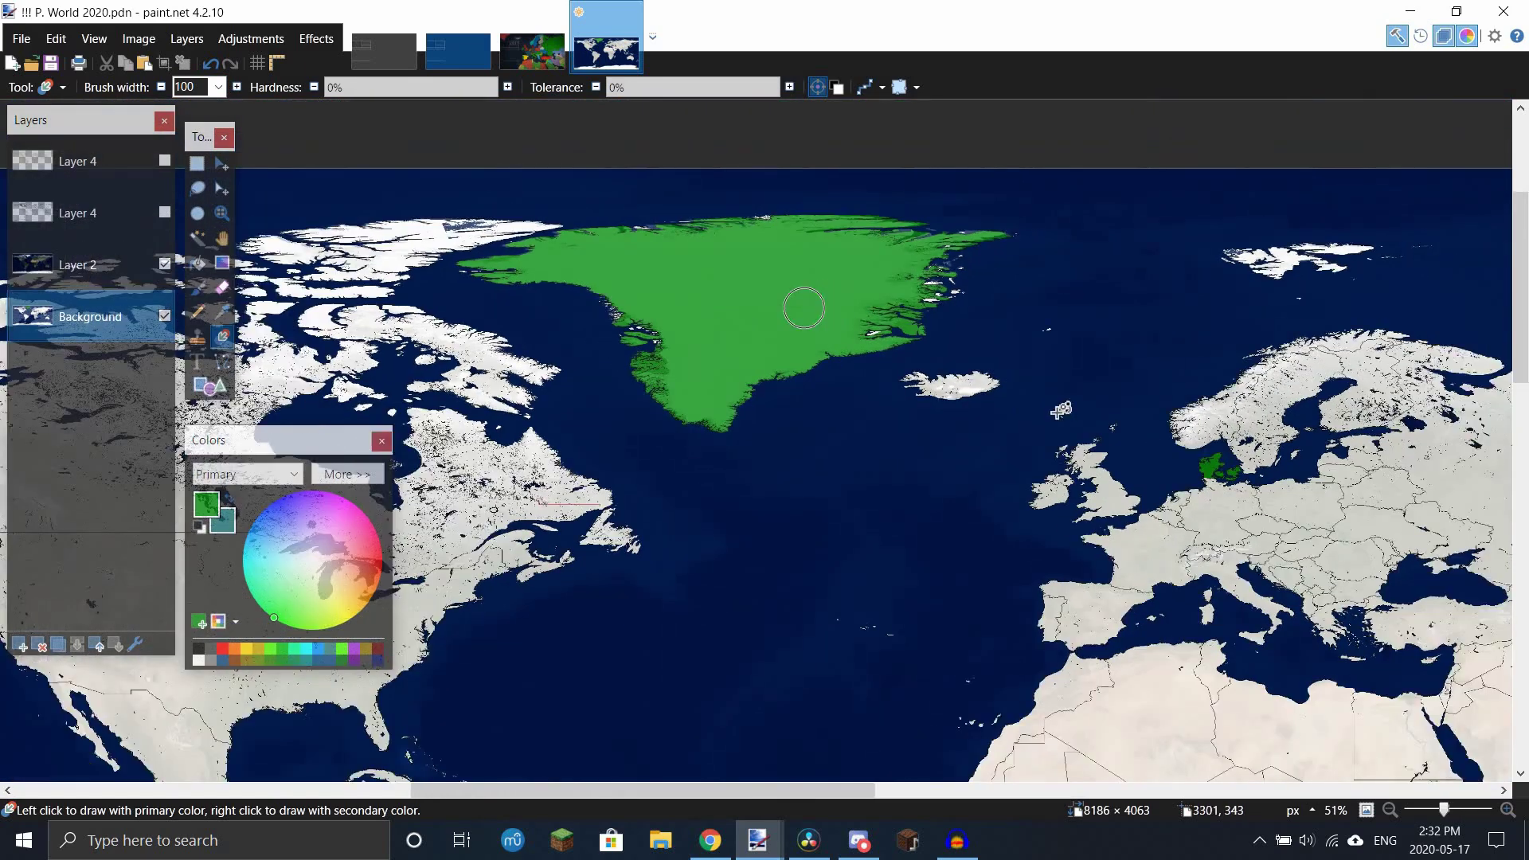
Step: Select Austria on the Background layer with the Magic Wand at 0% tolerance and clear the selection
scroll(887, 338, "up", 6)
left_click(196, 237)
left_click(197, 264)
scroll(890, 457, "up", 8)
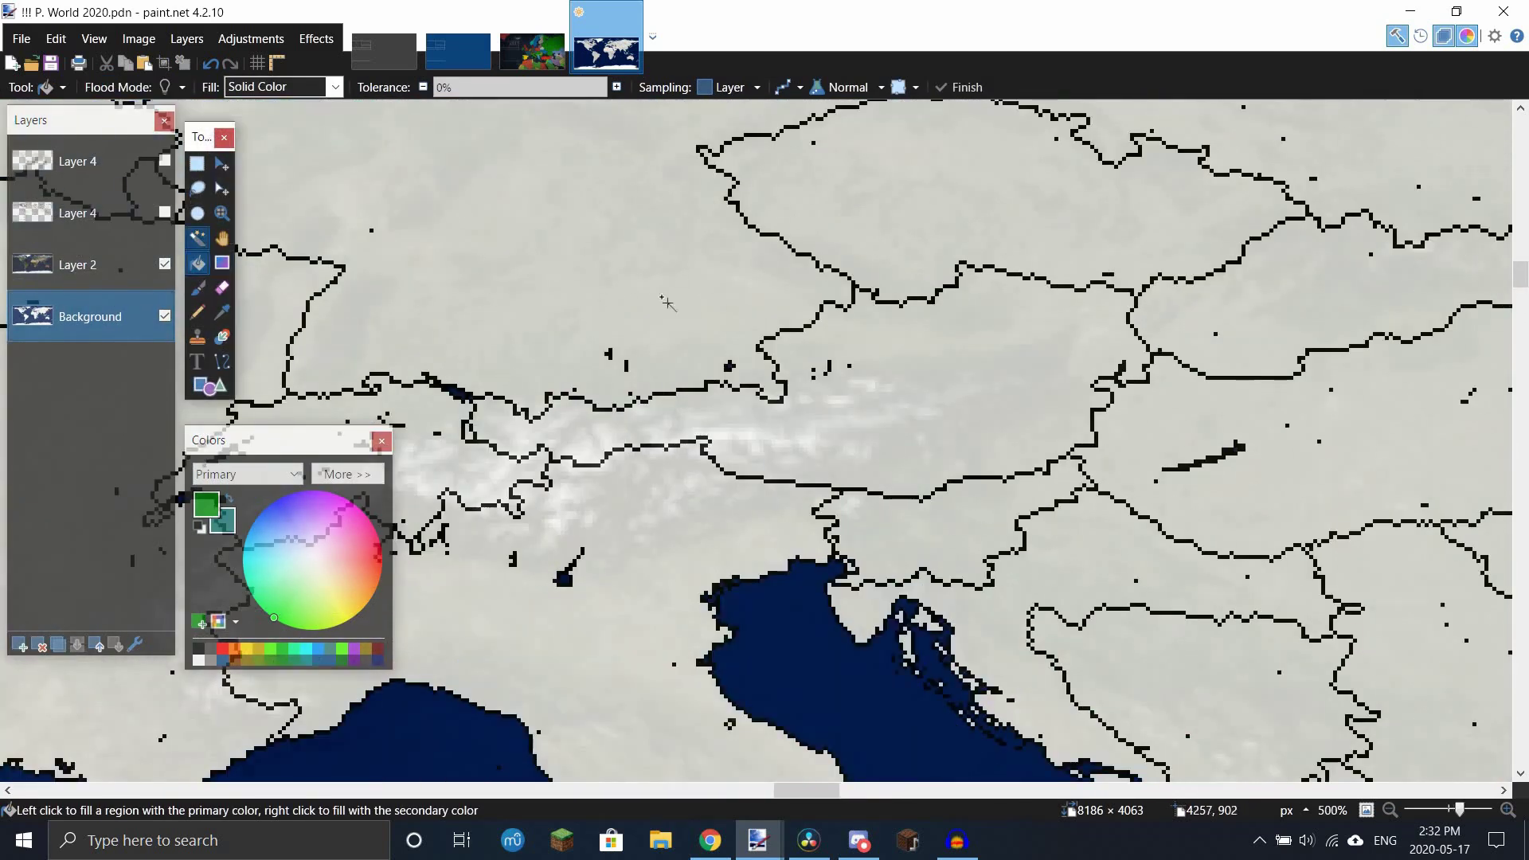
left_click(196, 238)
scroll(796, 433, "down", 2)
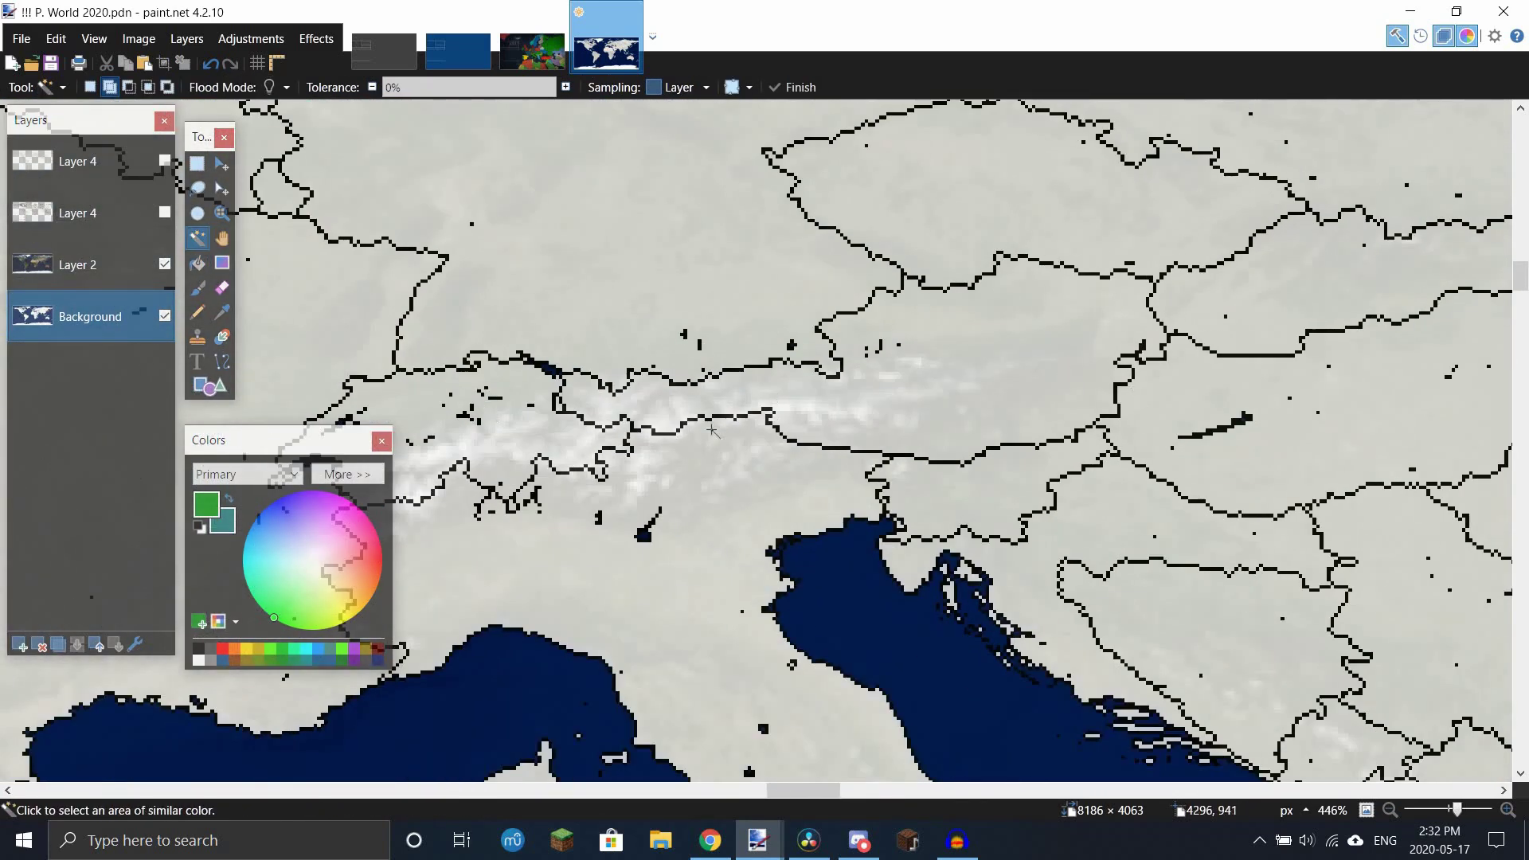
left_click(845, 407)
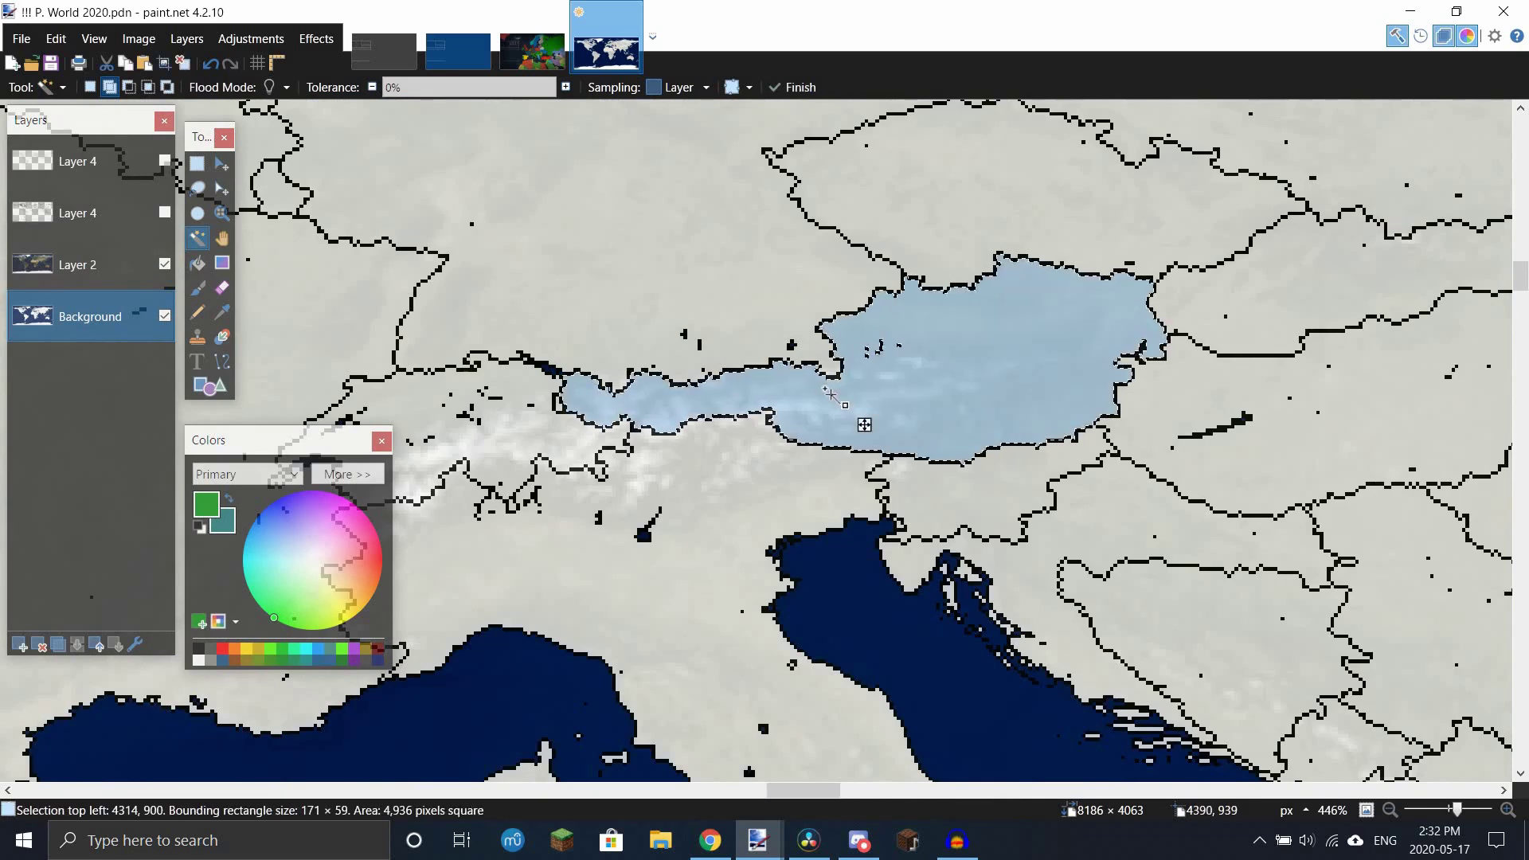
key("ctrl+d")
scroll(457, 349, "down", 5)
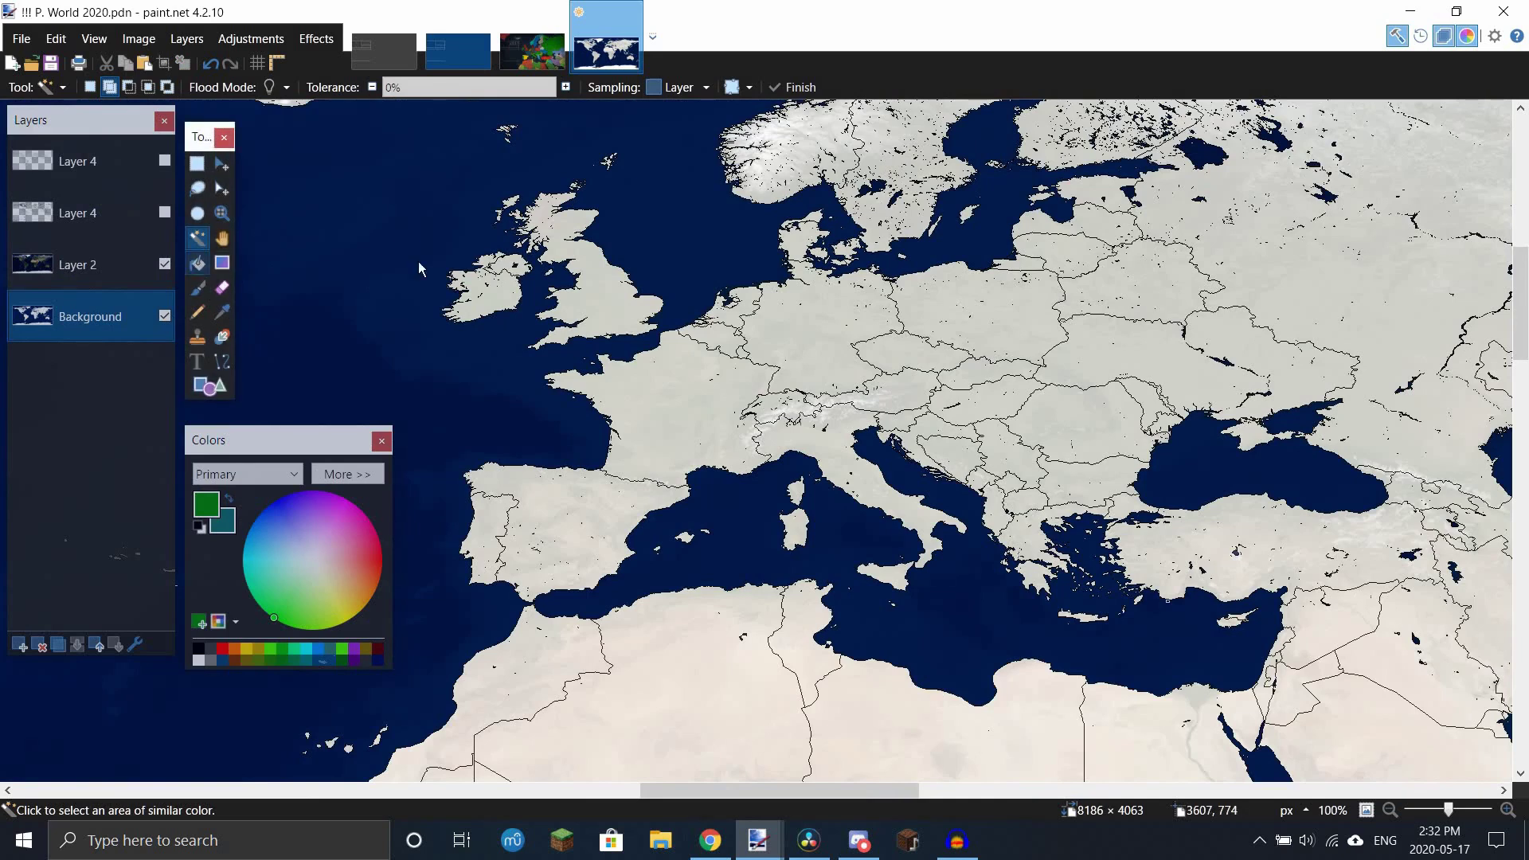
Step: Switch back to the Paint Bucket and fill Greenland with green from its southeast coast
left_click(198, 263)
scroll(772, 330, "left", 1)
scroll(772, 331, "up", 1)
scroll(772, 331, "left", 1)
scroll(772, 330, "up", 1)
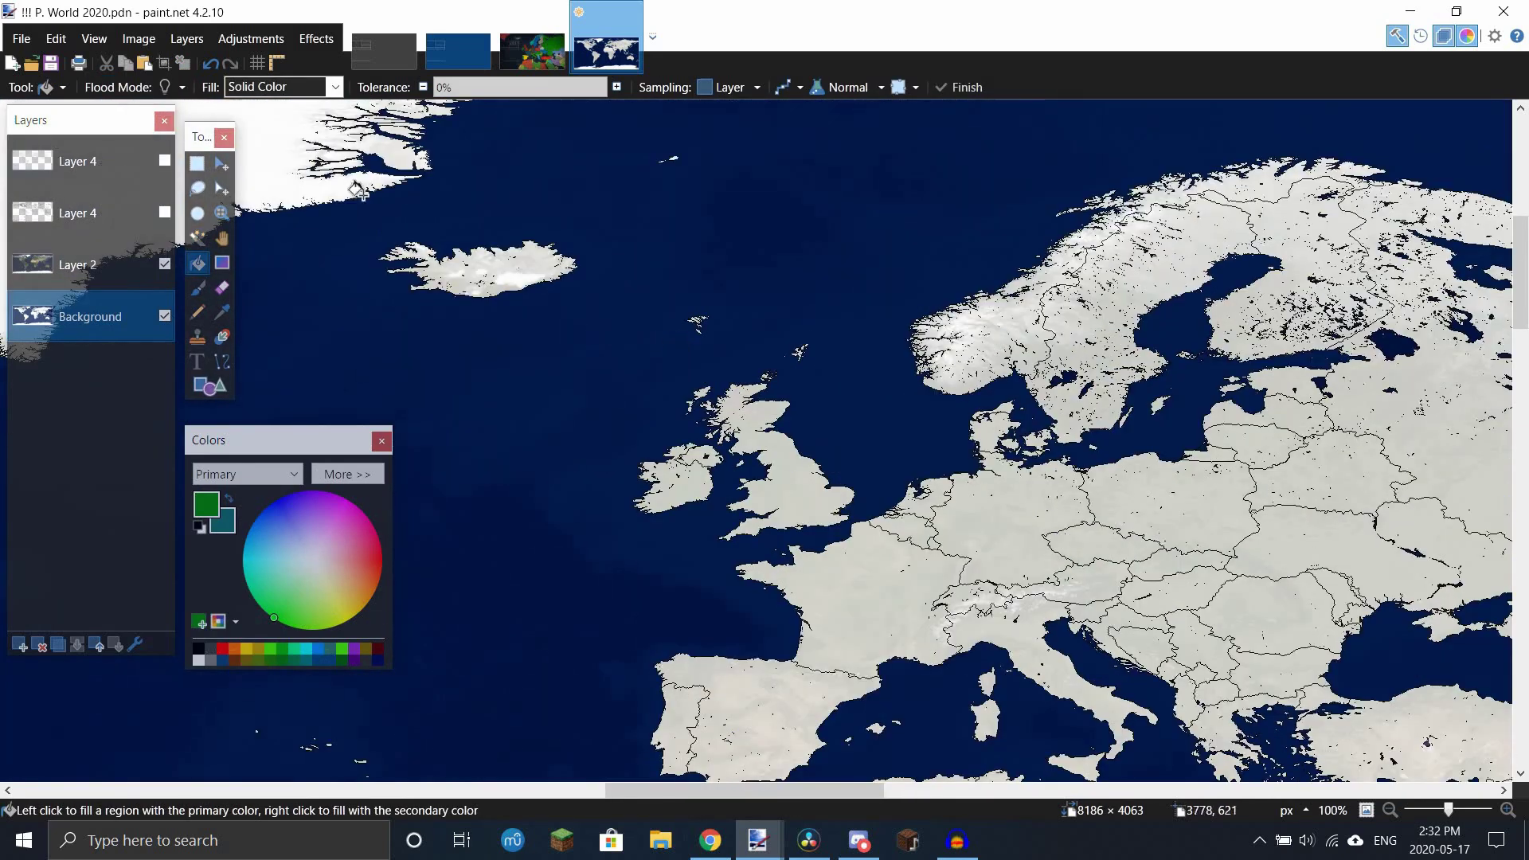
scroll(651, 245, "down", 1)
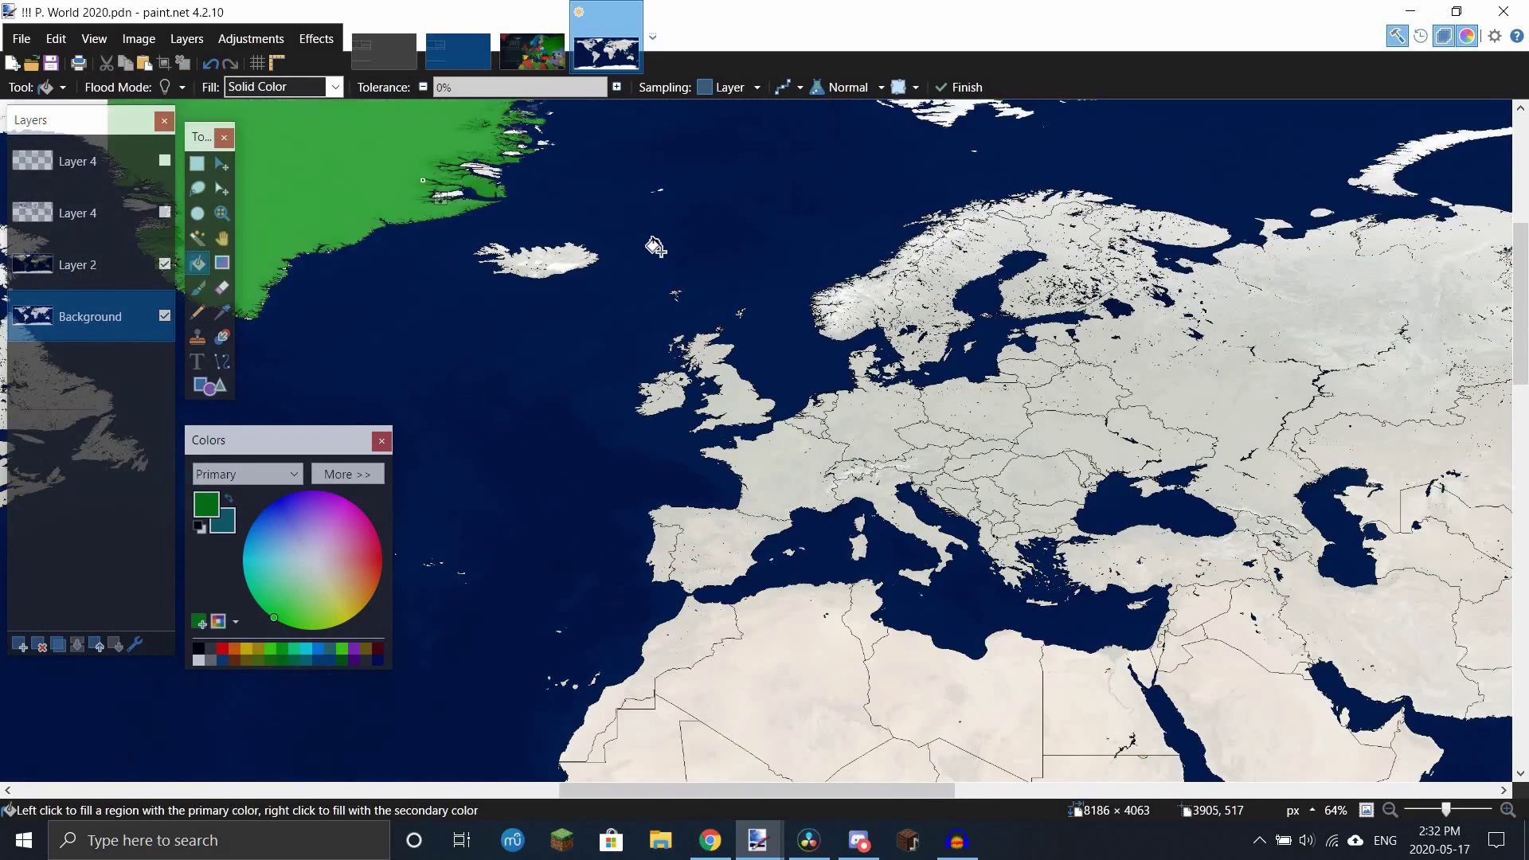
left_click(468, 199)
scroll(446, 211, "down", 2)
scroll(426, 218, "up", 4)
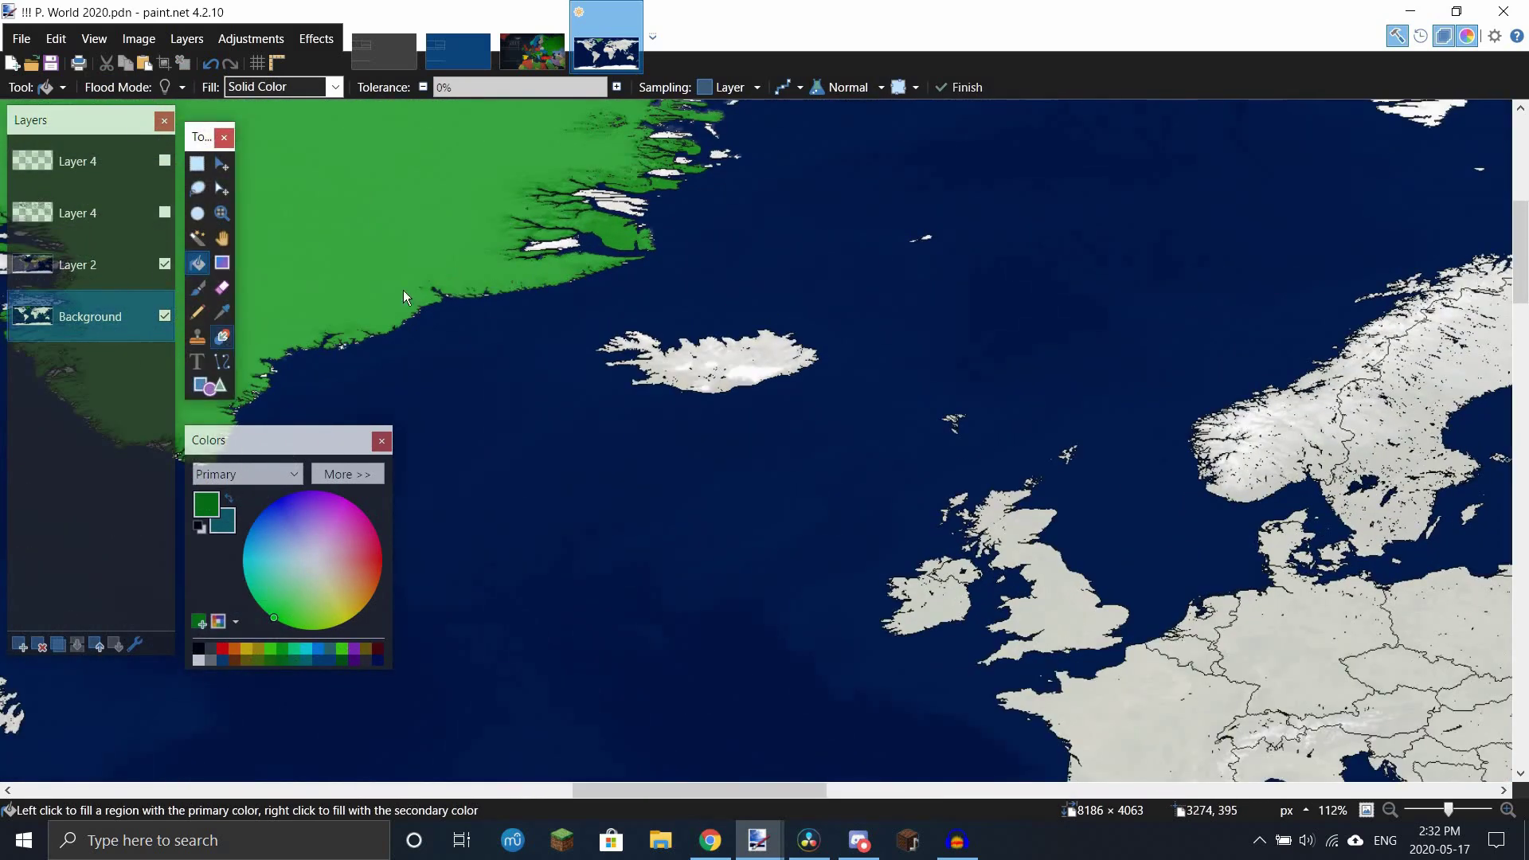
Step: Brush over the remaining white areas on Greenland's east coast with the Recolor tool at width 100
mouse_move(651, 206)
left_mouse_down()
mouse_move(613, 199)
mouse_move(549, 246)
mouse_move(707, 207)
left_mouse_up()
scroll(764, 246, "down", 5)
scroll(765, 247, "up", 1)
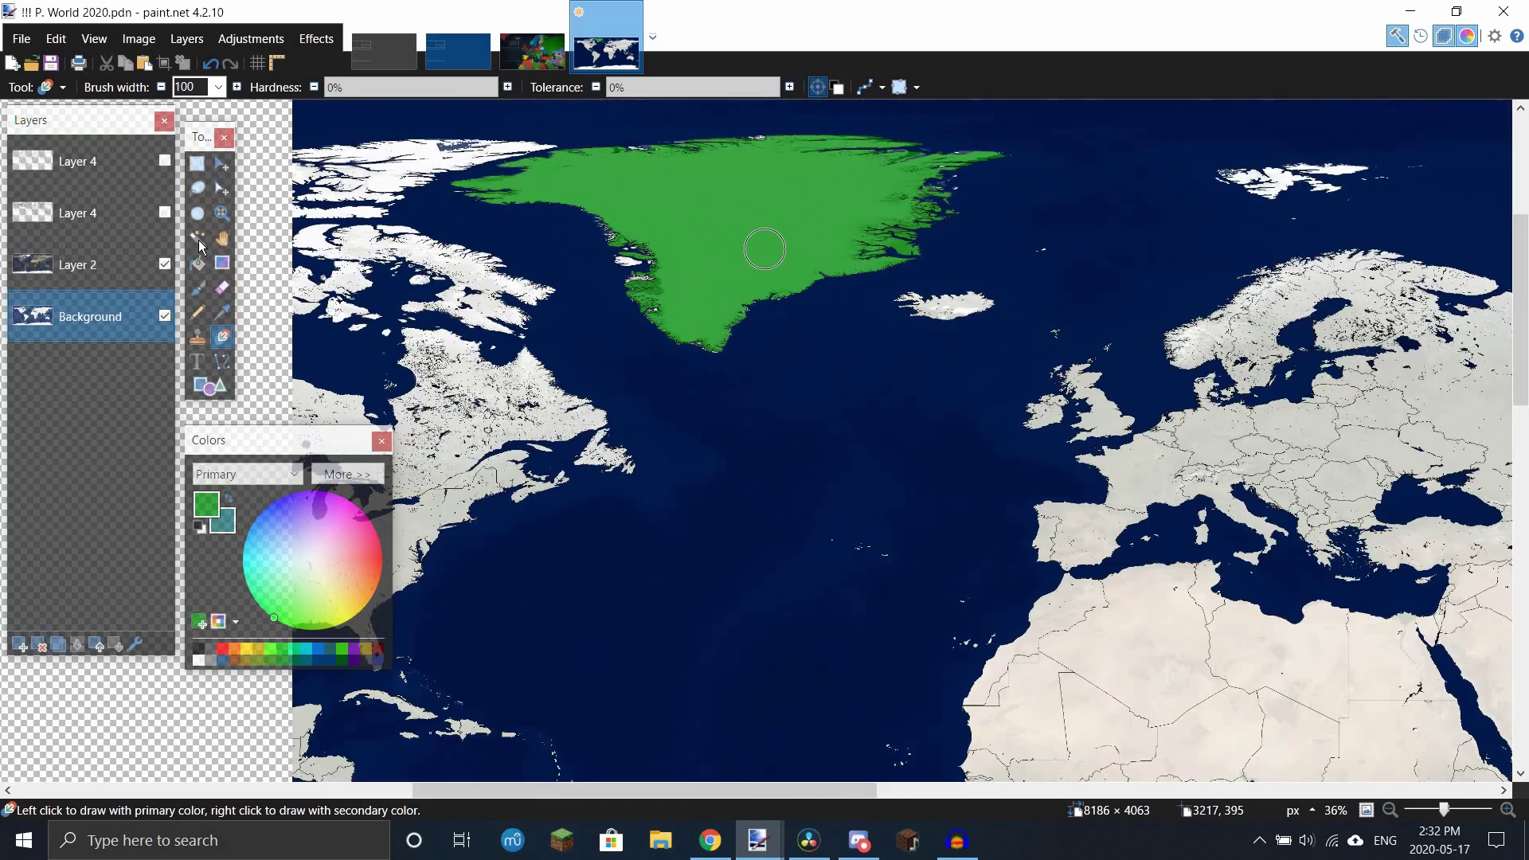
Step: Select green Greenland with the Magic Wand, examine the selection outline along its east coast, and deselect it
left_click(198, 238)
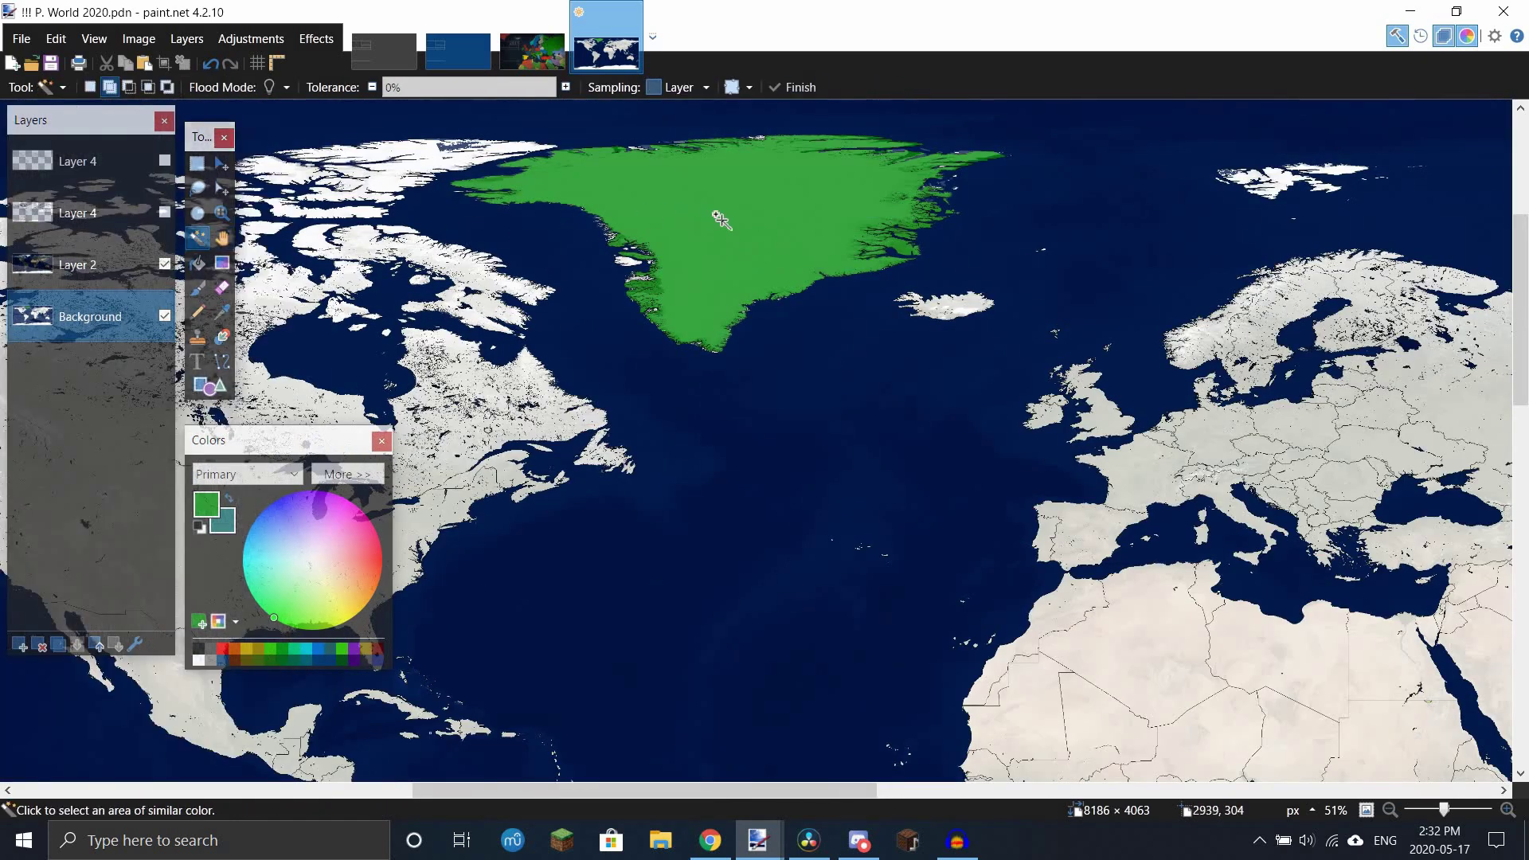
scroll(719, 227, "up", 2)
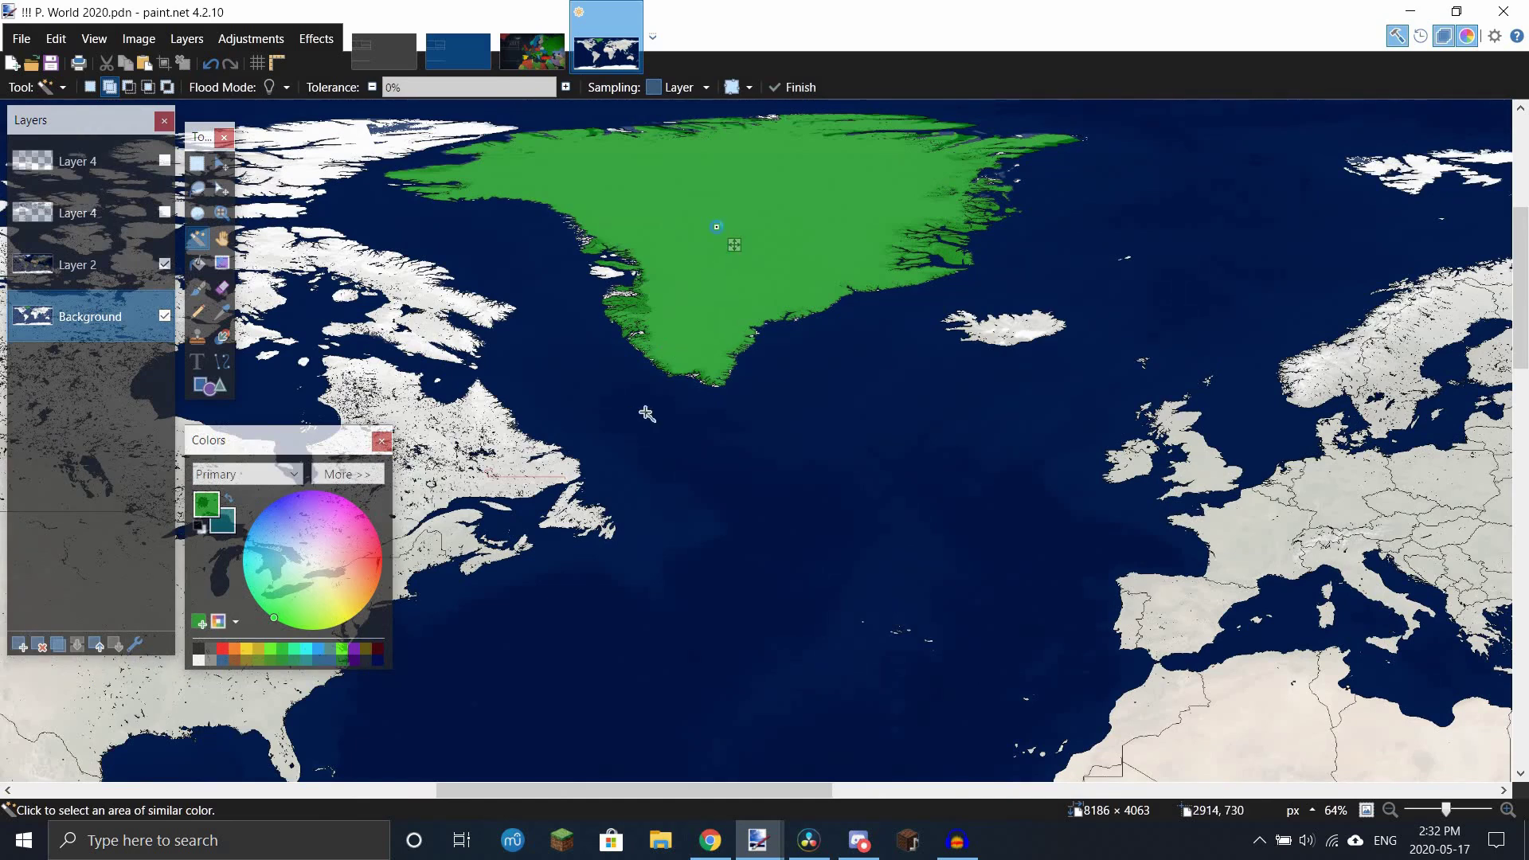
left_click(946, 220)
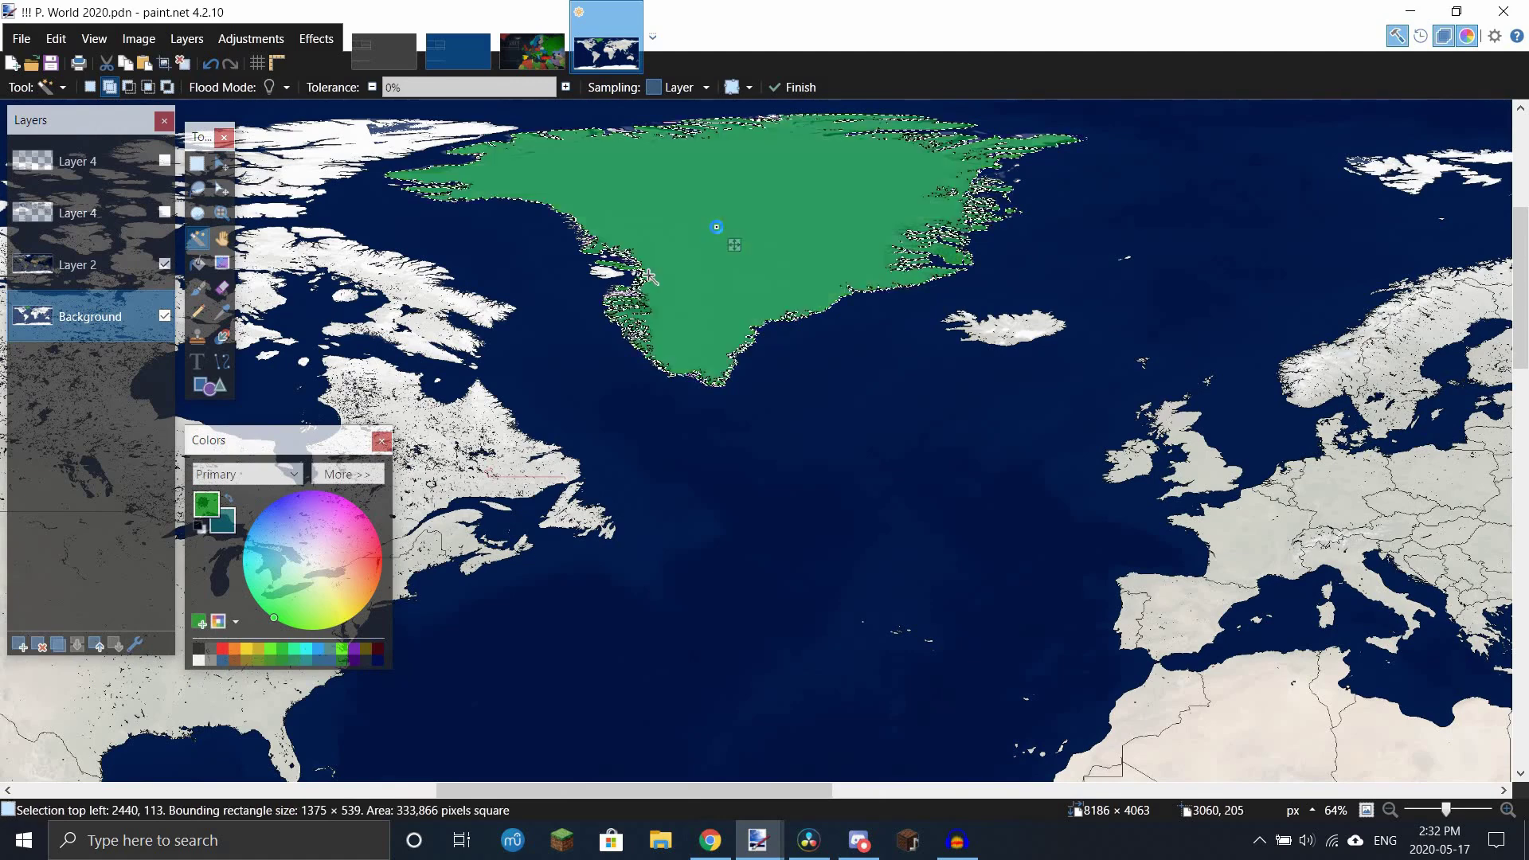
scroll(948, 239, "up", 4)
scroll(945, 243, "down", 4)
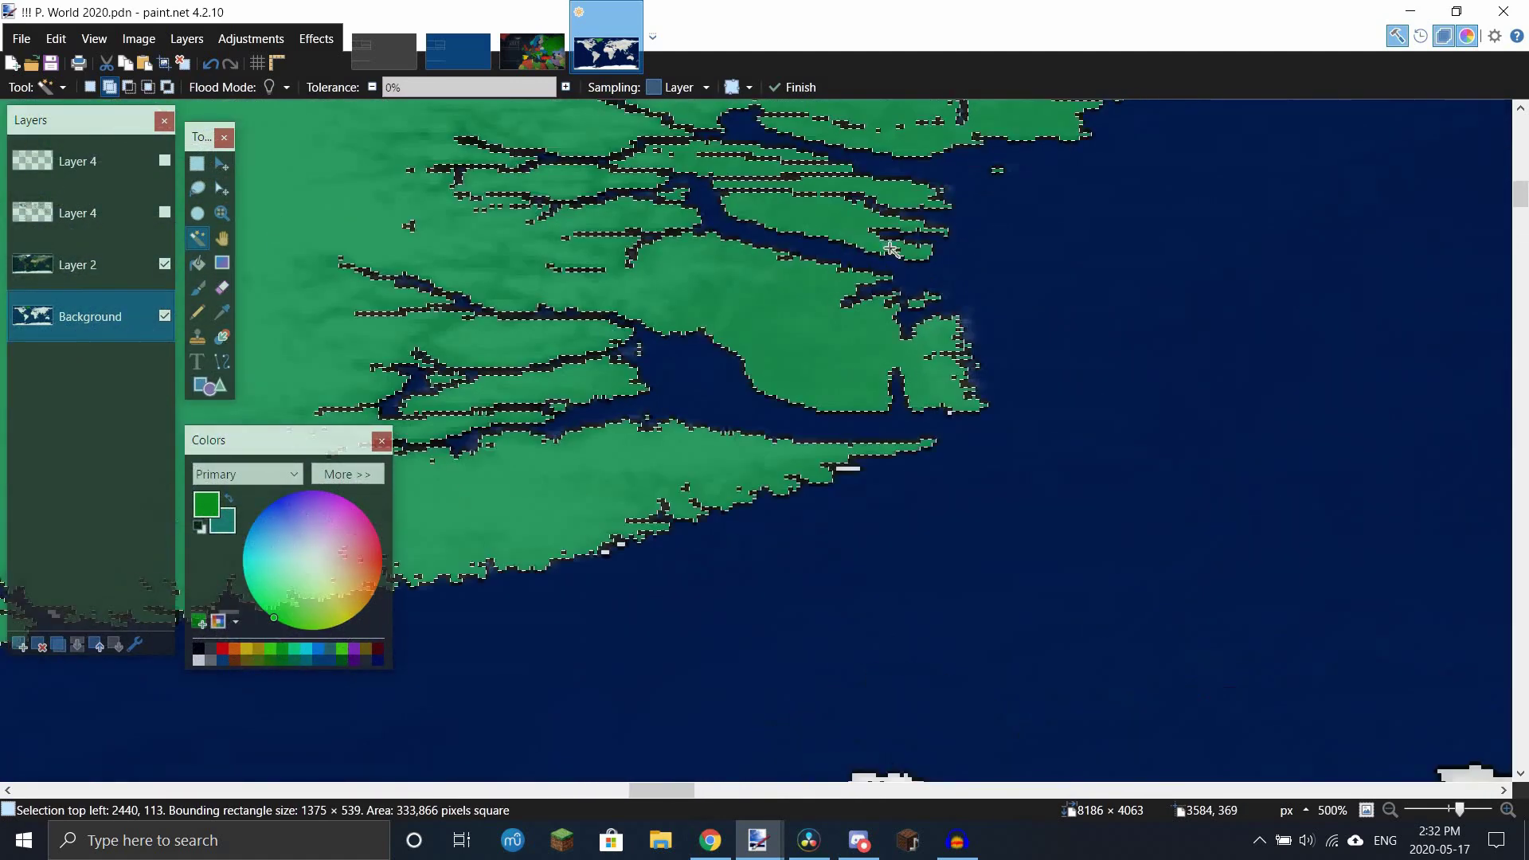
scroll(855, 323, "down", 2)
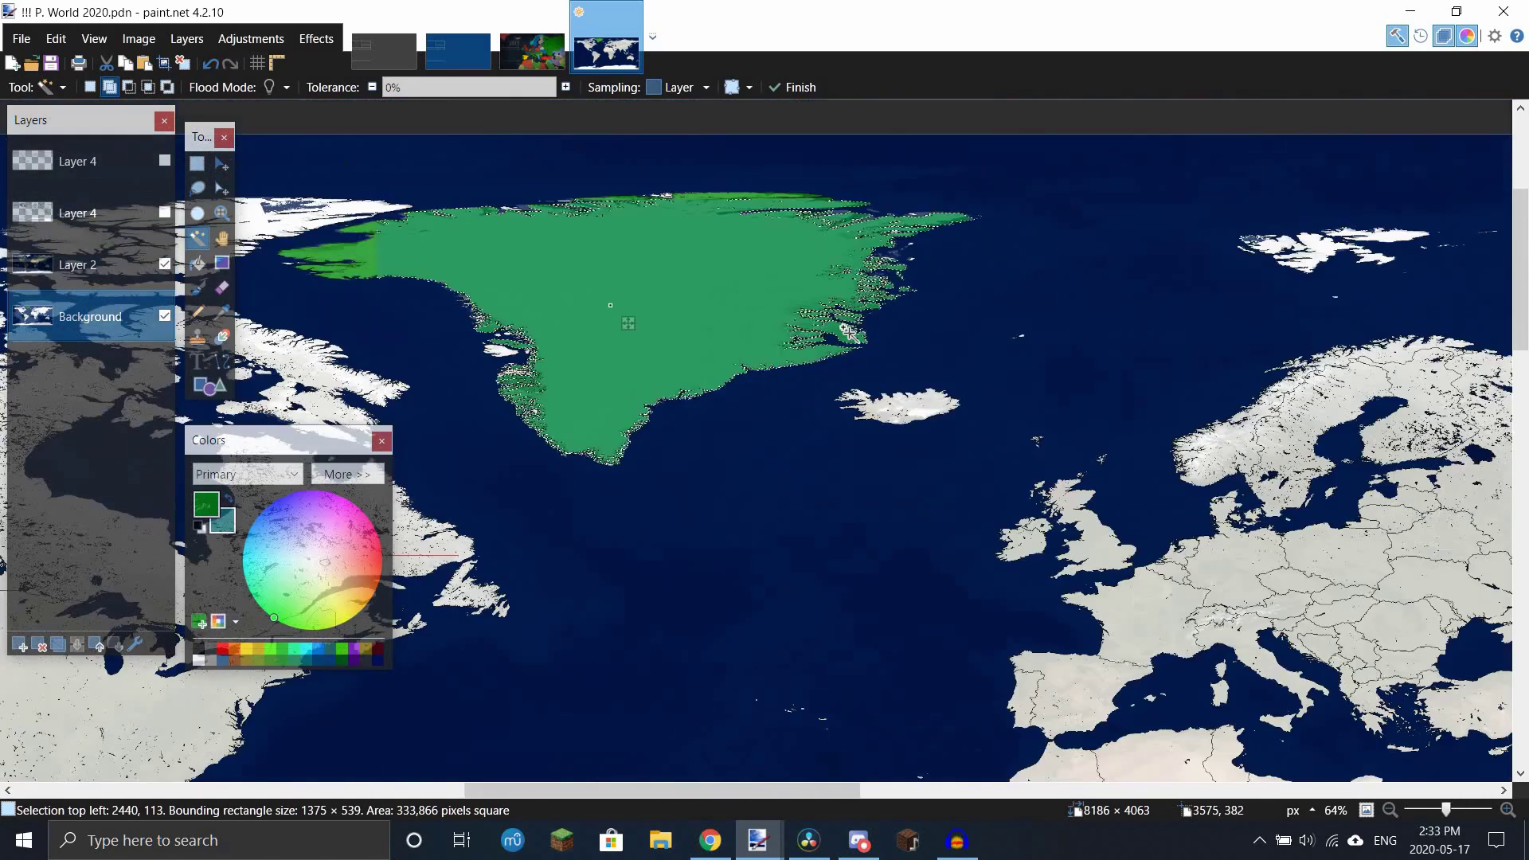
scroll(928, 400, "down", 4)
key("ctrl+d")
Step: Undo Greenland's green coloring and return to the Paint Bucket
scroll(928, 400, "up", 2)
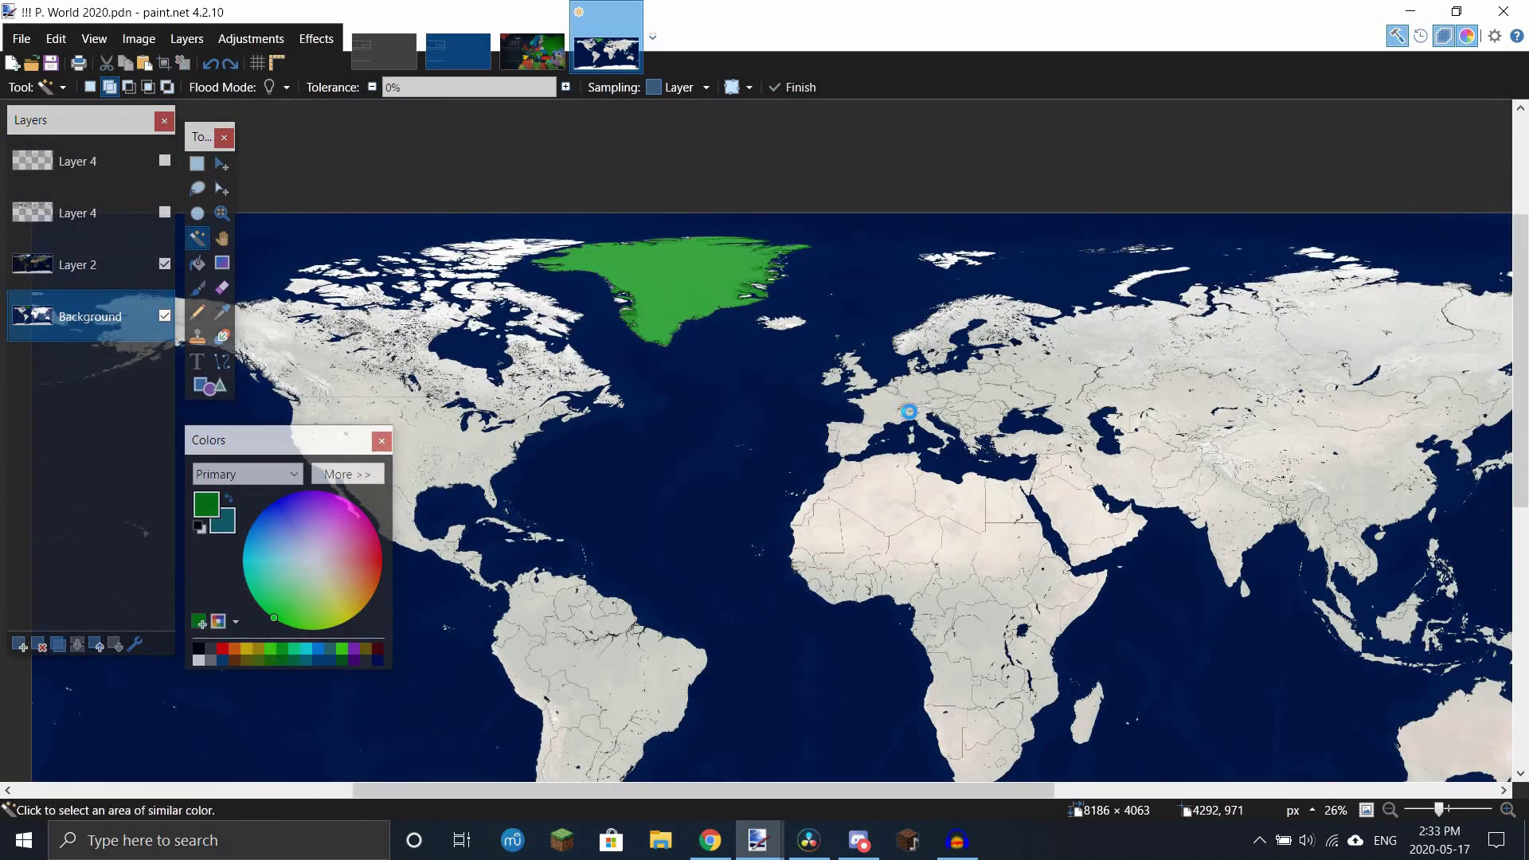
key("f")
scroll(883, 402, "up", 2)
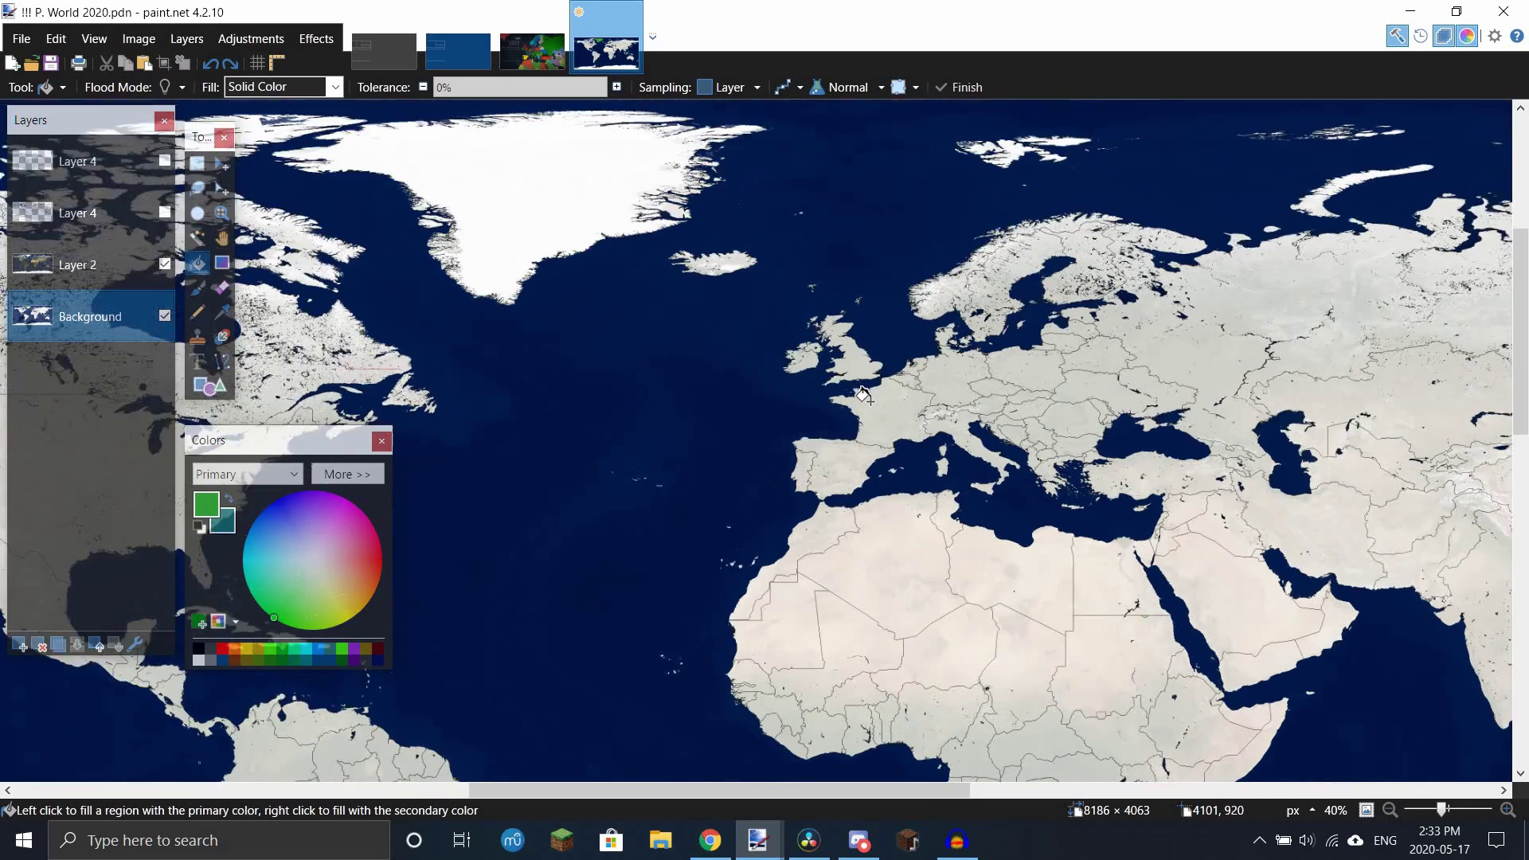
scroll(884, 390, "up", 1)
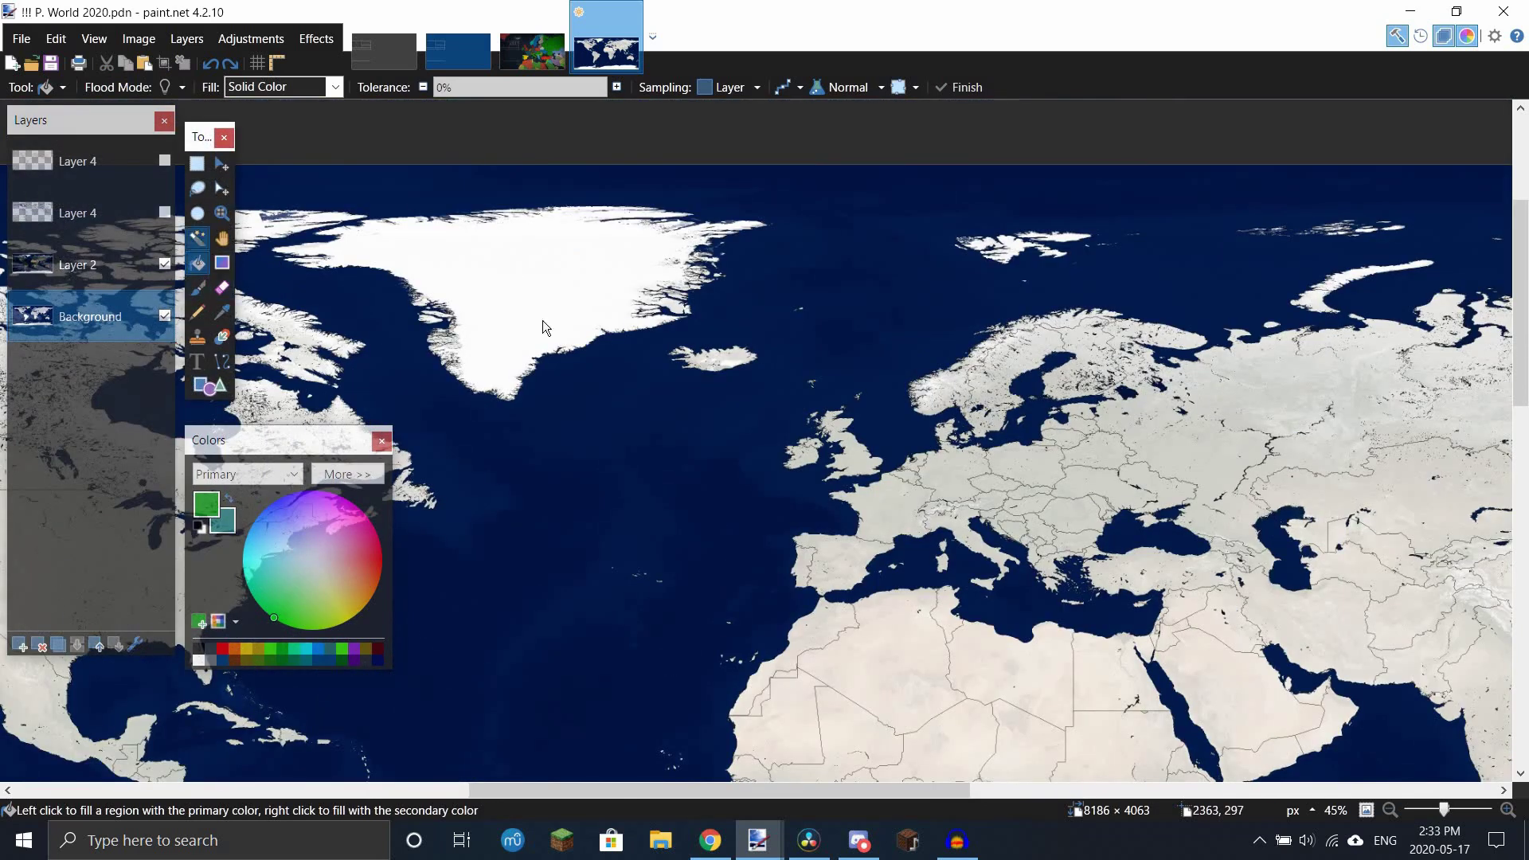
Step: Select Austria with the Magic Wand at 0% tolerance and cut it out of the Background layer
key("s")
scroll(881, 493, "up", 7)
left_click(832, 480)
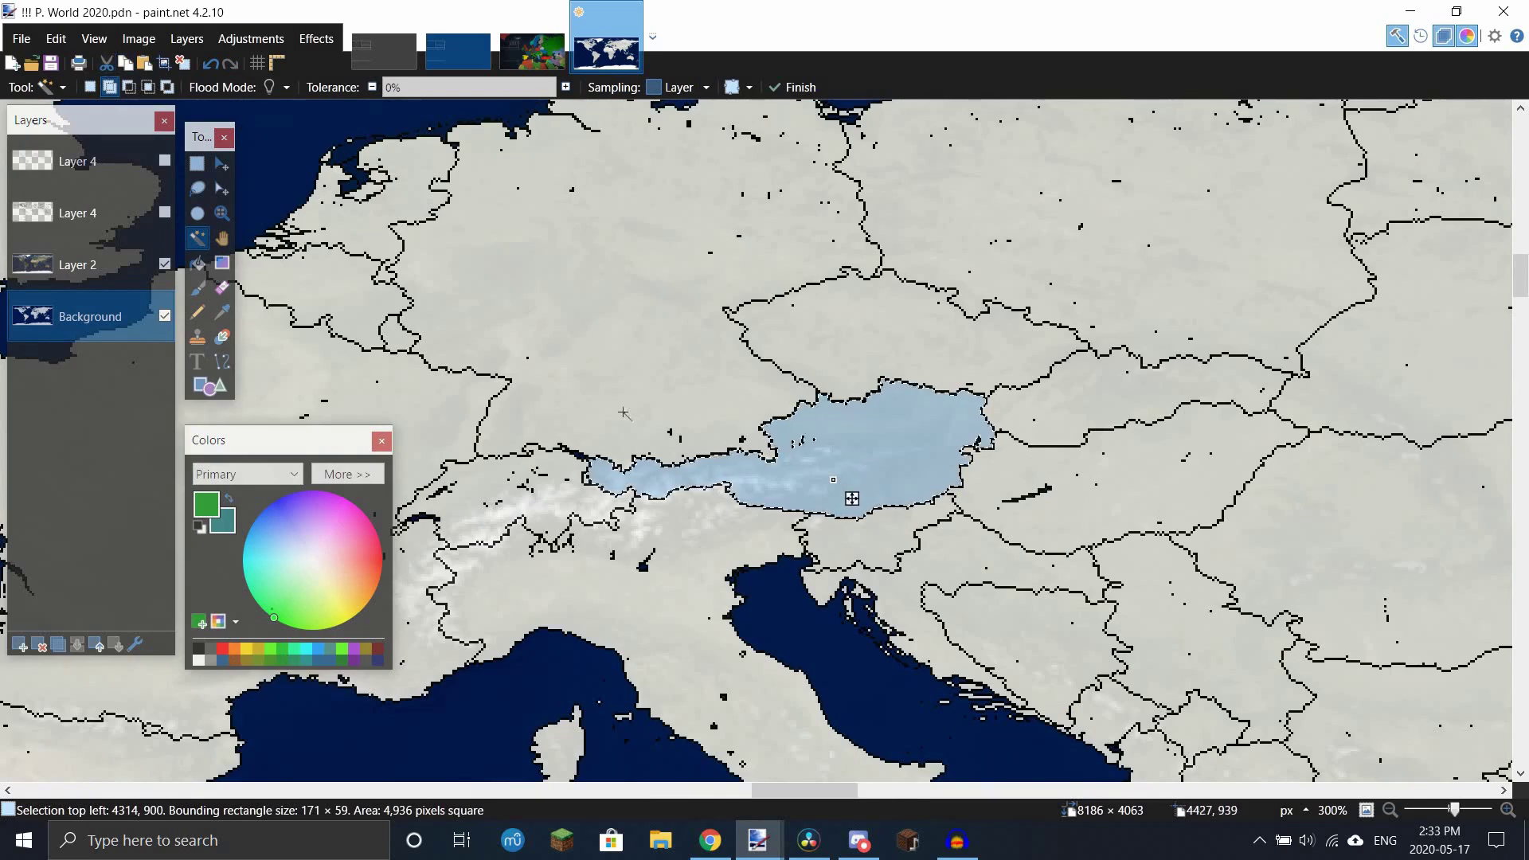
left_click(106, 70)
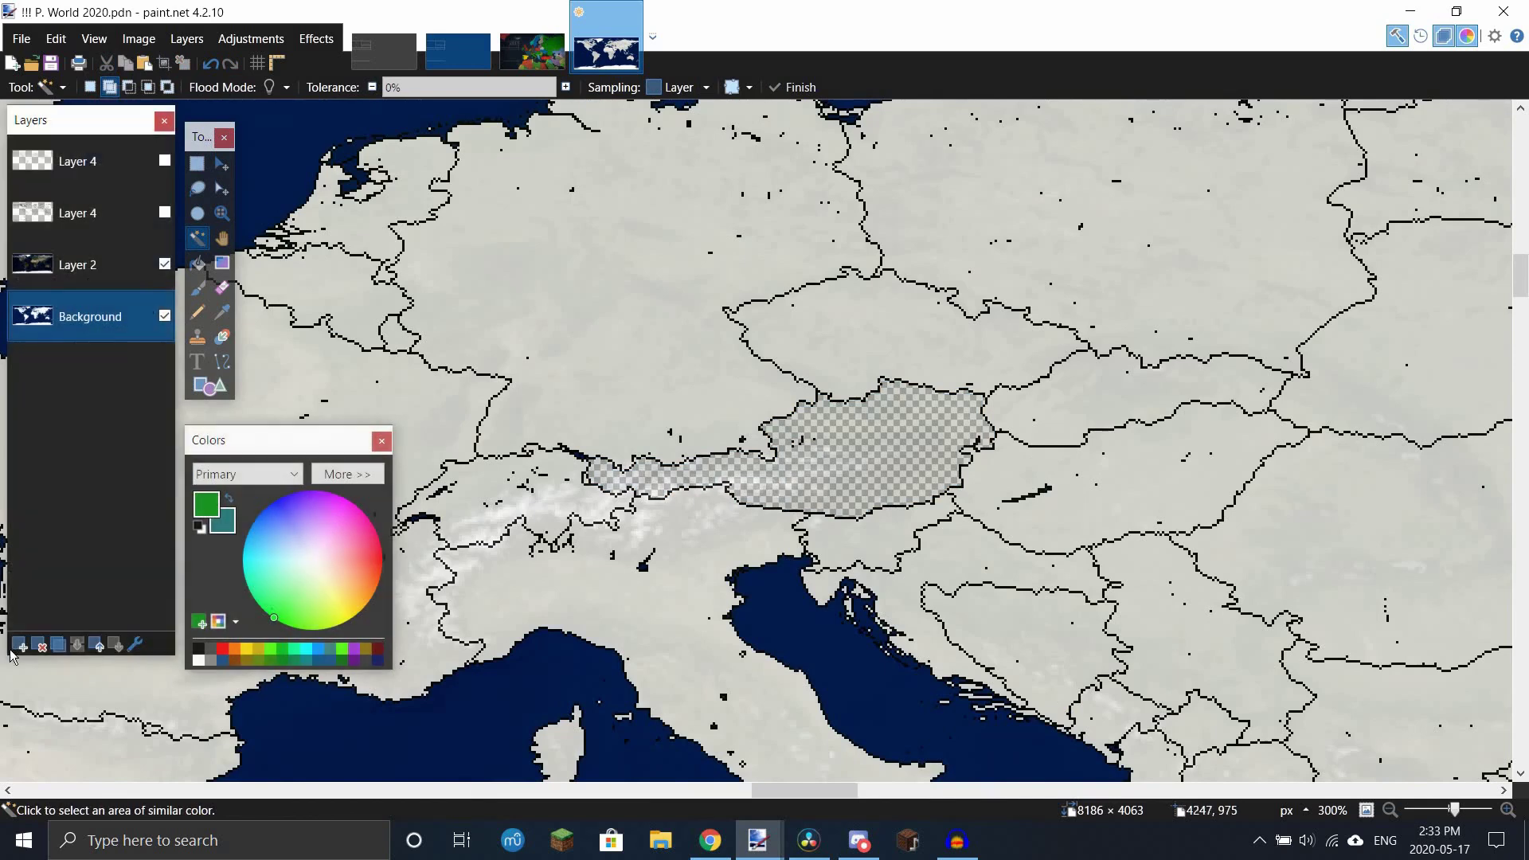
Step: Add a new layer and move it below the Background layer, beneath the Austria cutout
key("ctrl+shift+n")
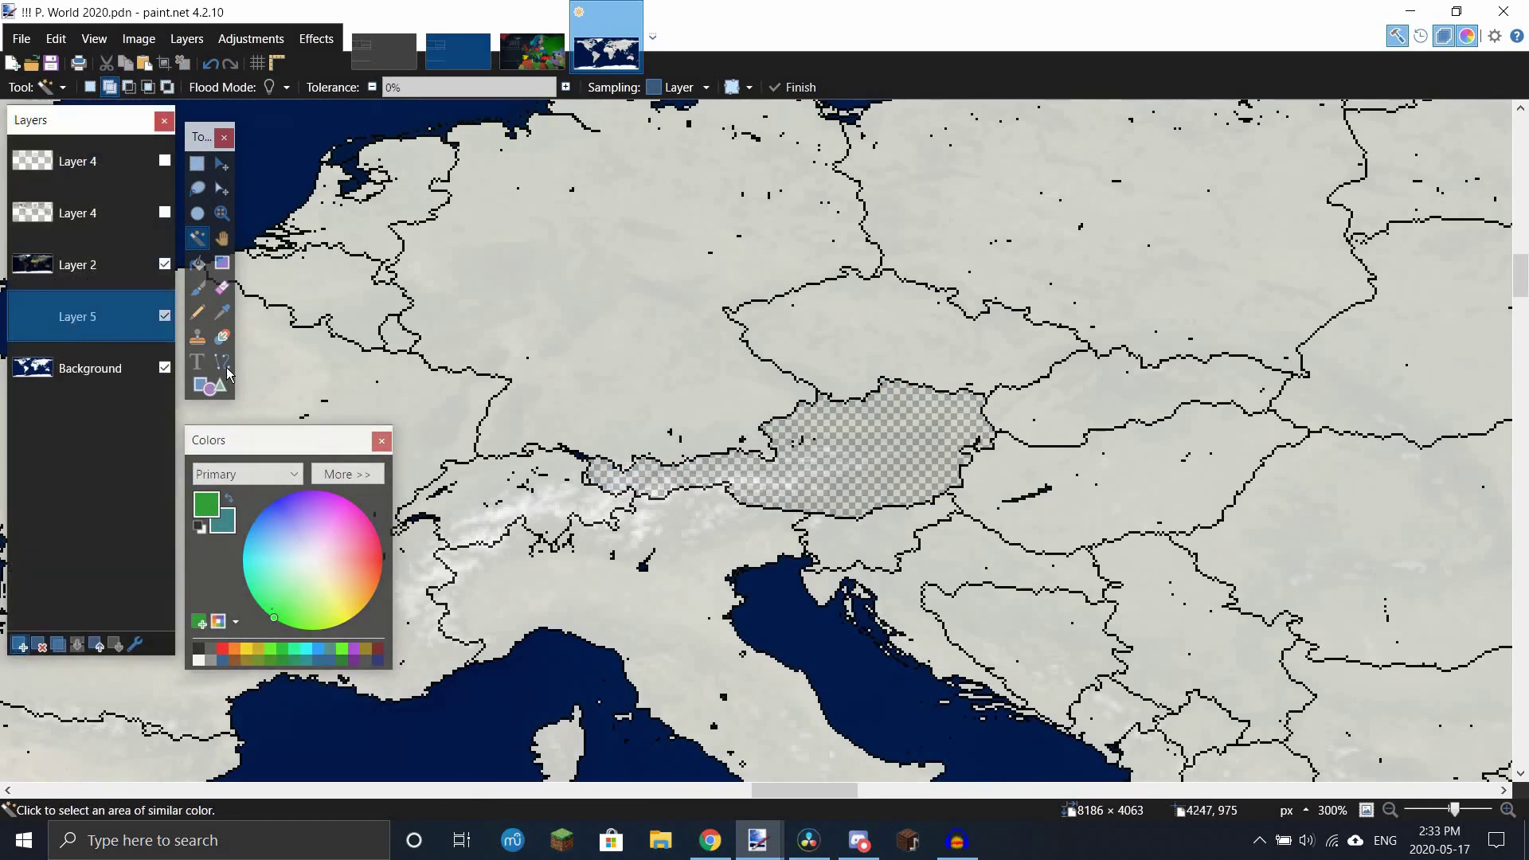
left_click(118, 644)
scroll(908, 438, "down", 1, "ctrl")
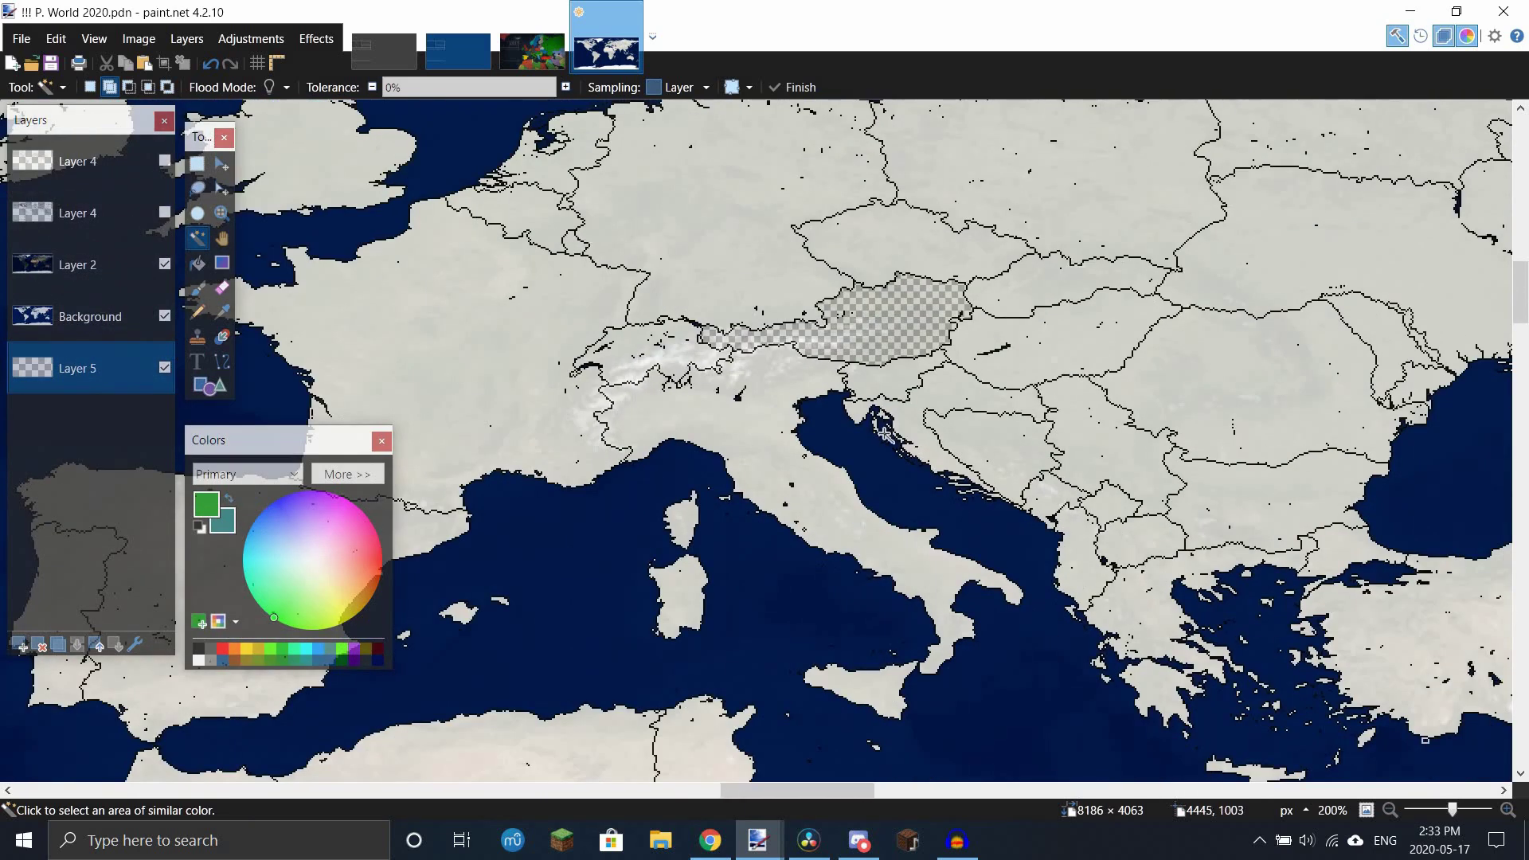
Step: Switch to Chrome and run a Google image search for "austrian flag" in a new browser tab
scroll(879, 468, "up", 2)
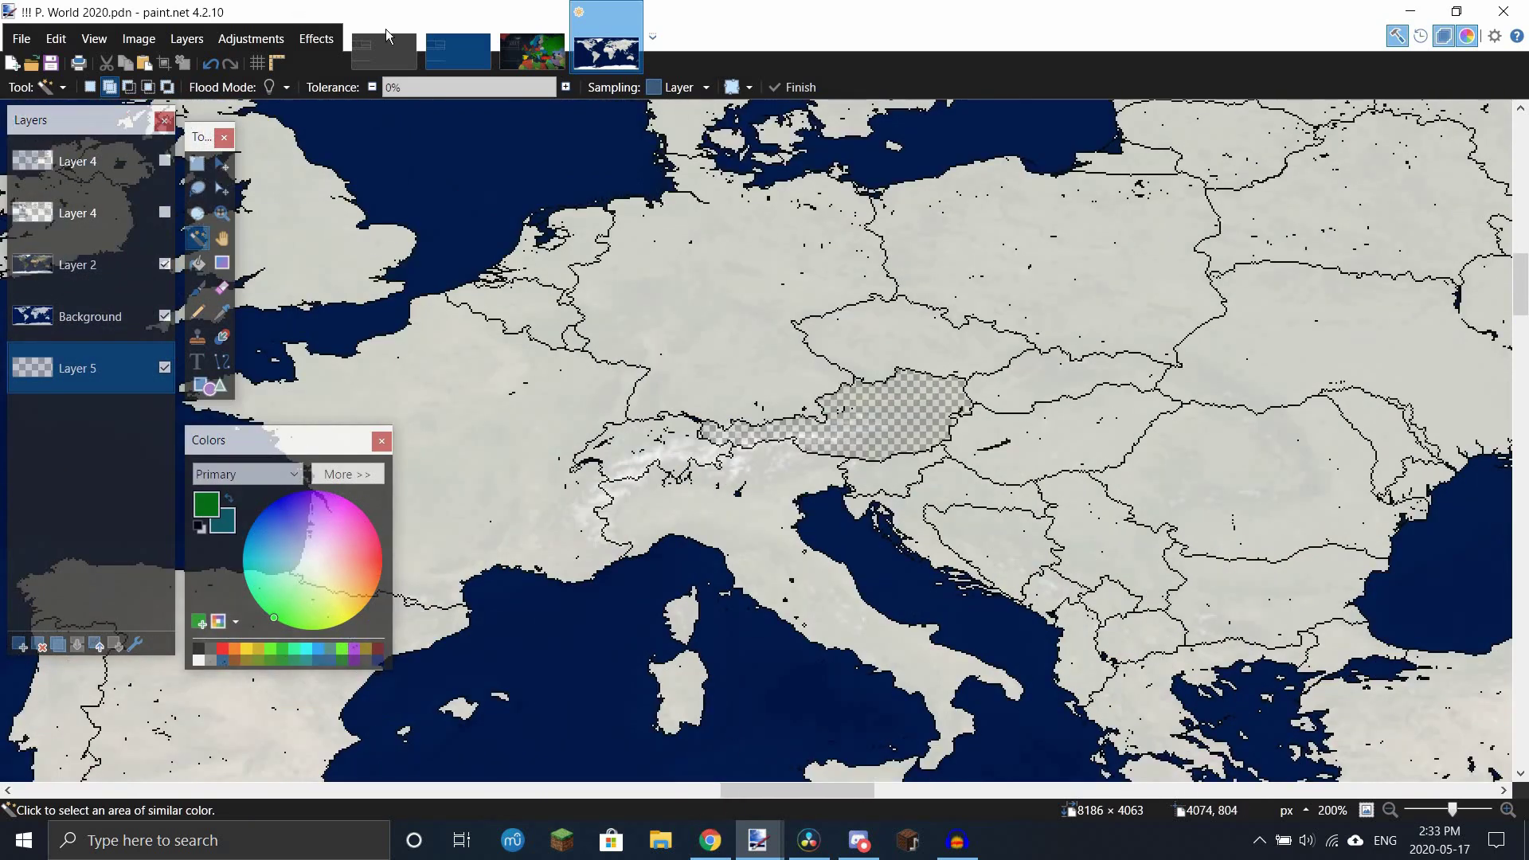
left_click(710, 840)
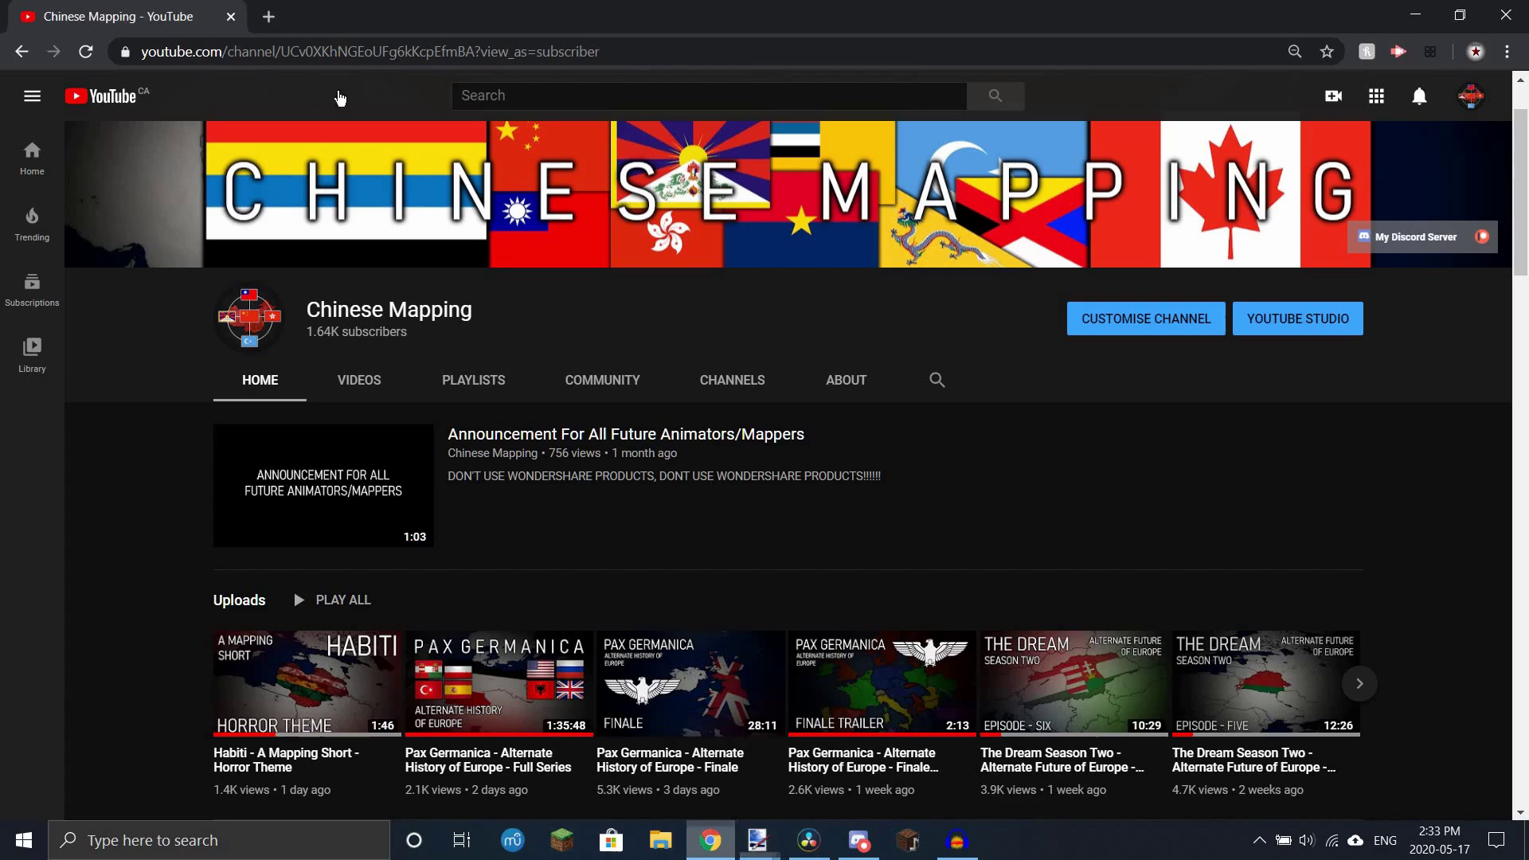
left_click(268, 15)
type("austri")
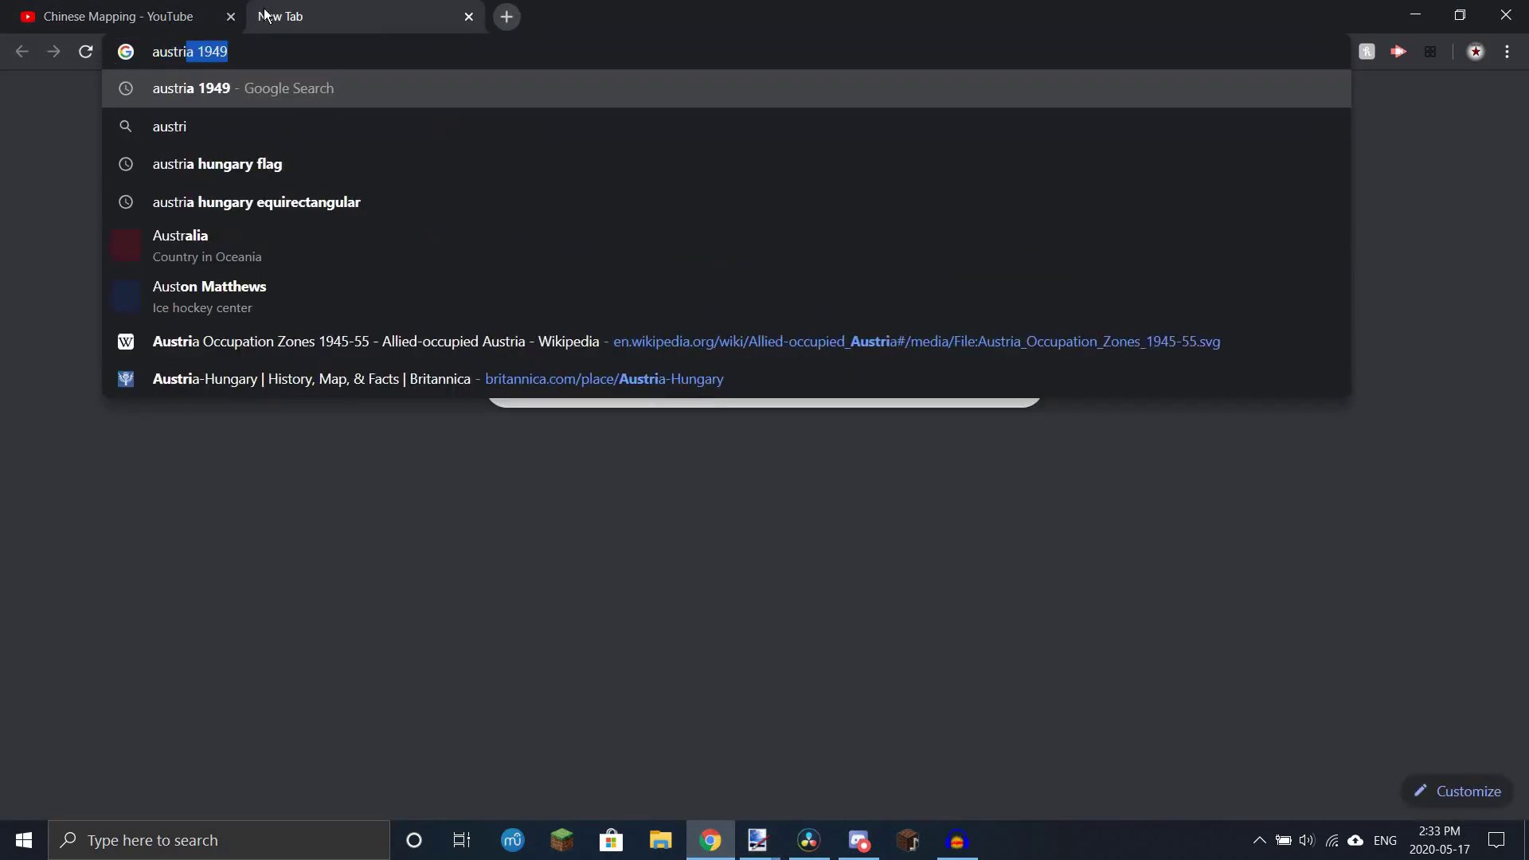
type("an flag")
key("Return")
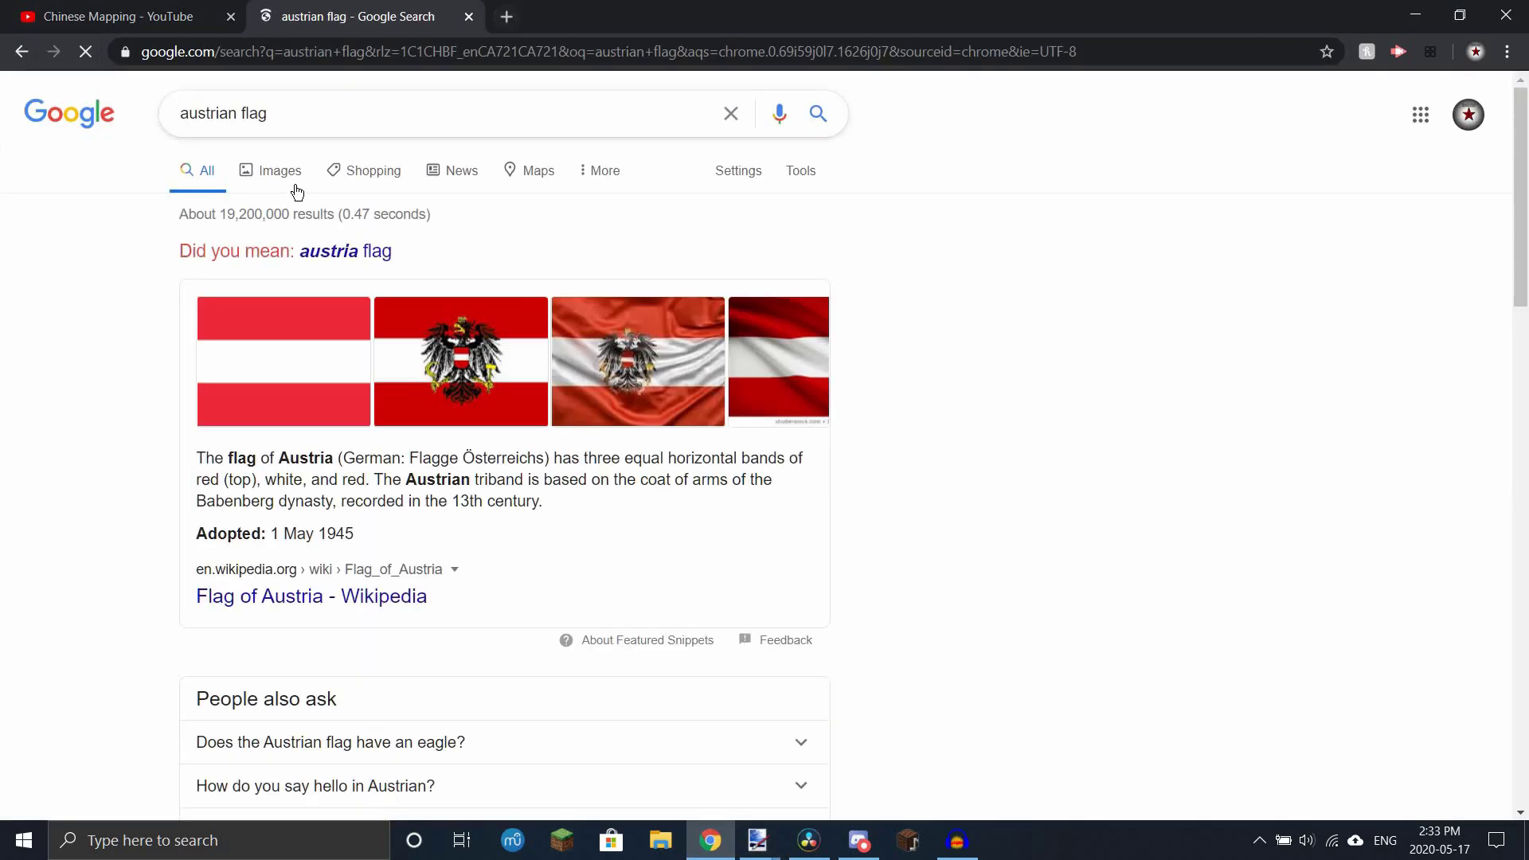
left_click(286, 183)
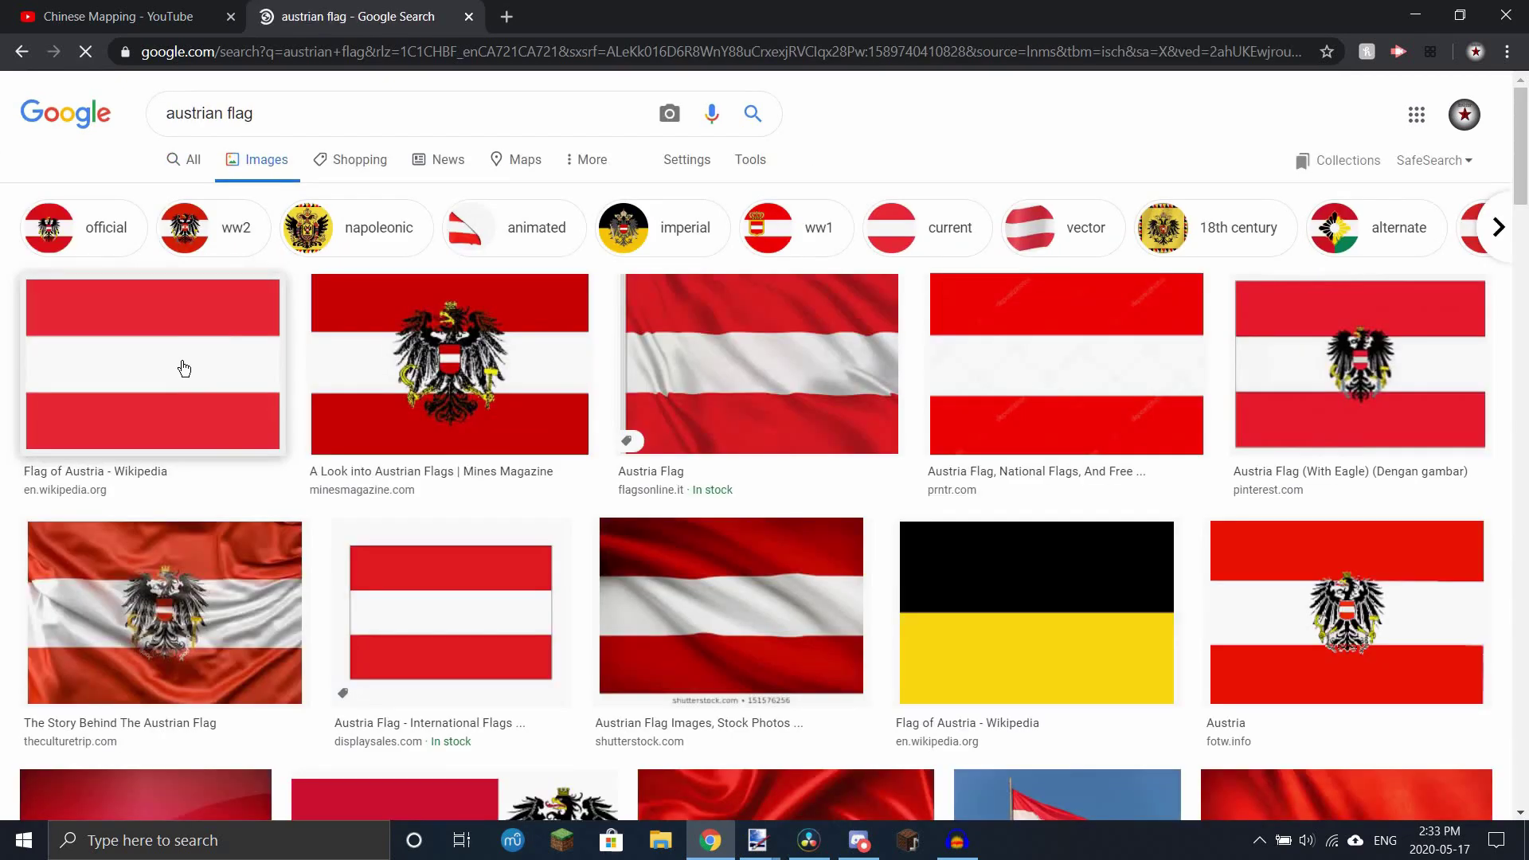
Step: Copy the Wikipedia Flag of Austria image and paste it into Layer 5 of !!! P. World 2020.pdn, keeping the map view
right_click(183, 362)
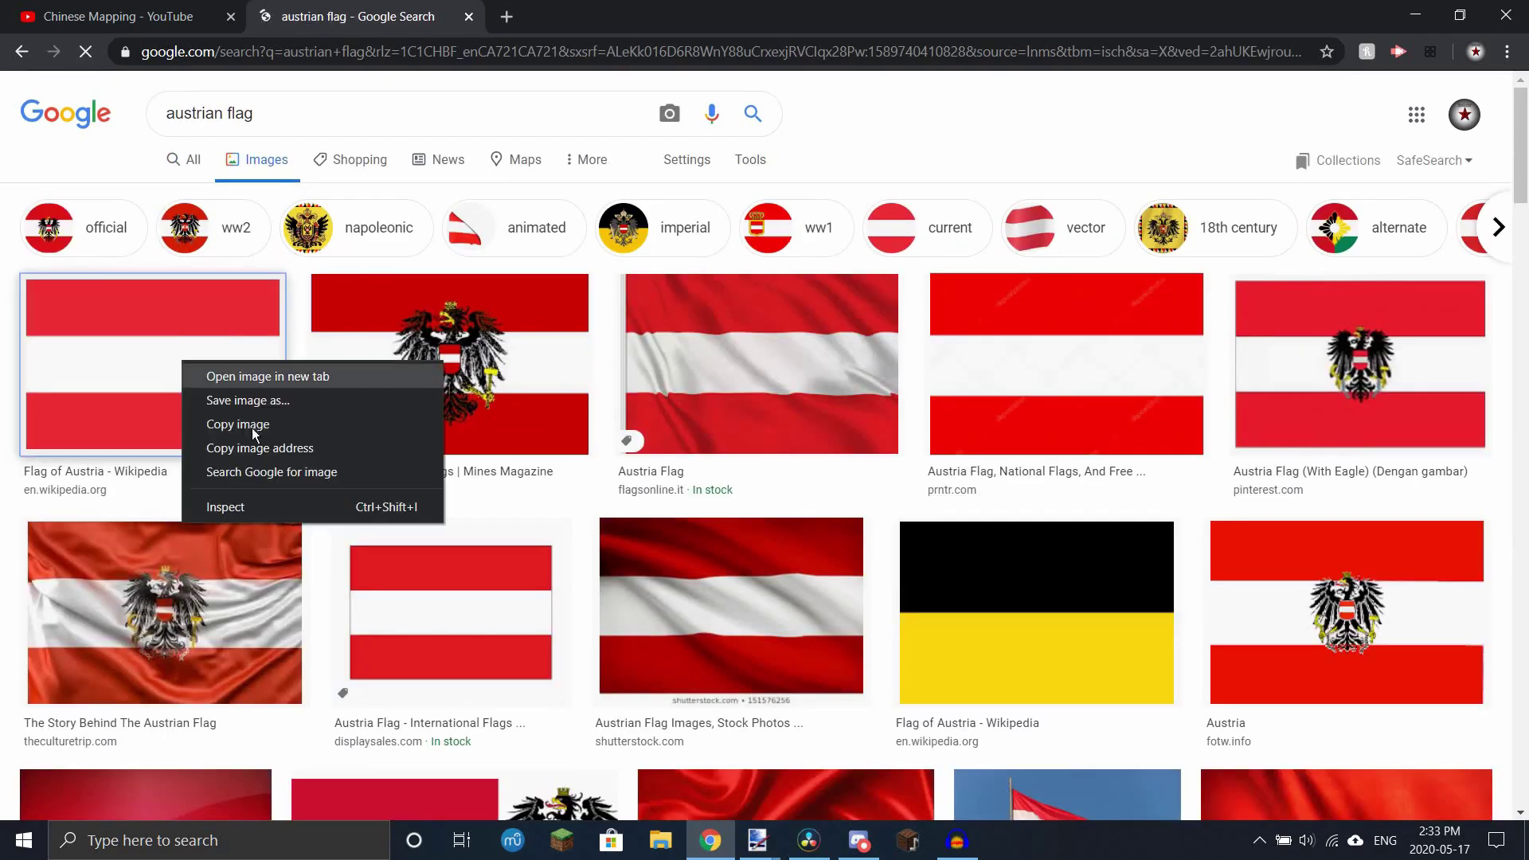
left_click(251, 428)
mouse_move(757, 850)
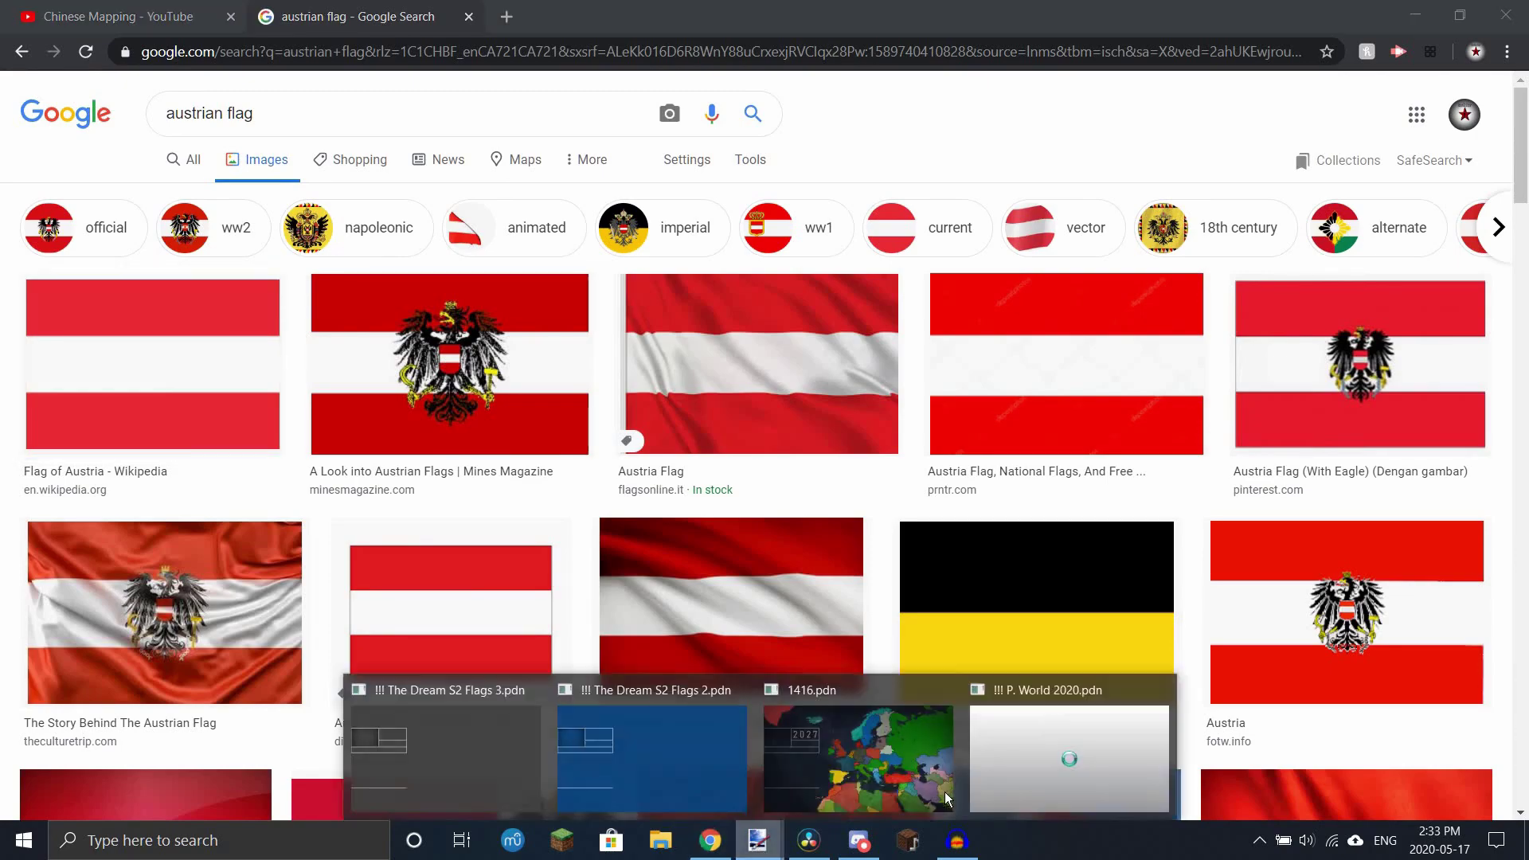
left_click(988, 765)
key("ctrl+v")
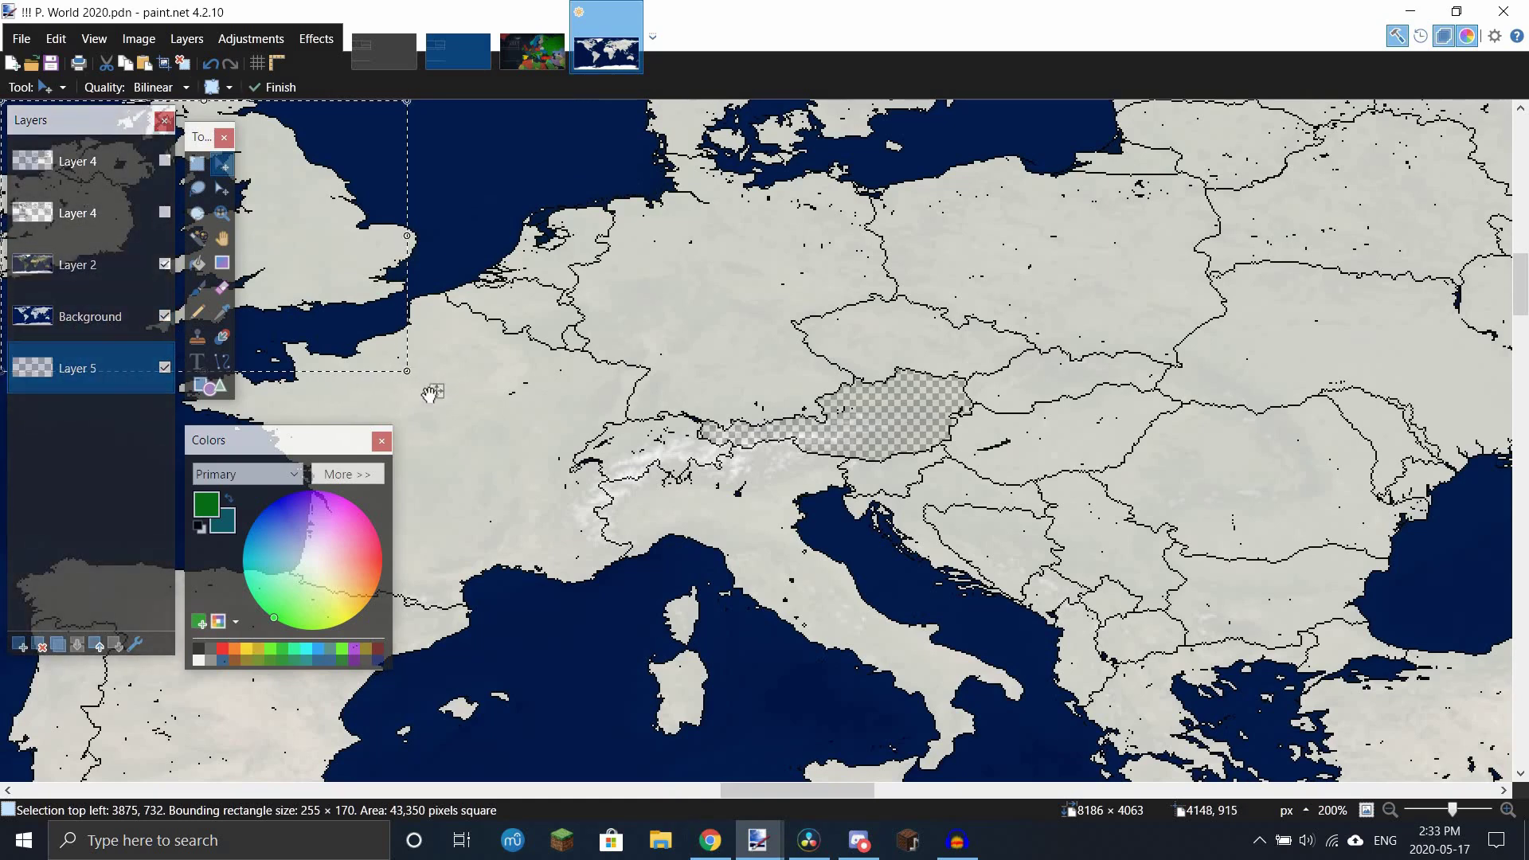
Step: Move and scale the pasted flag to about 169 × 62 pixels so it fills the Austria cutout, and deselect it
left_click_drag(437, 389, 964, 497)
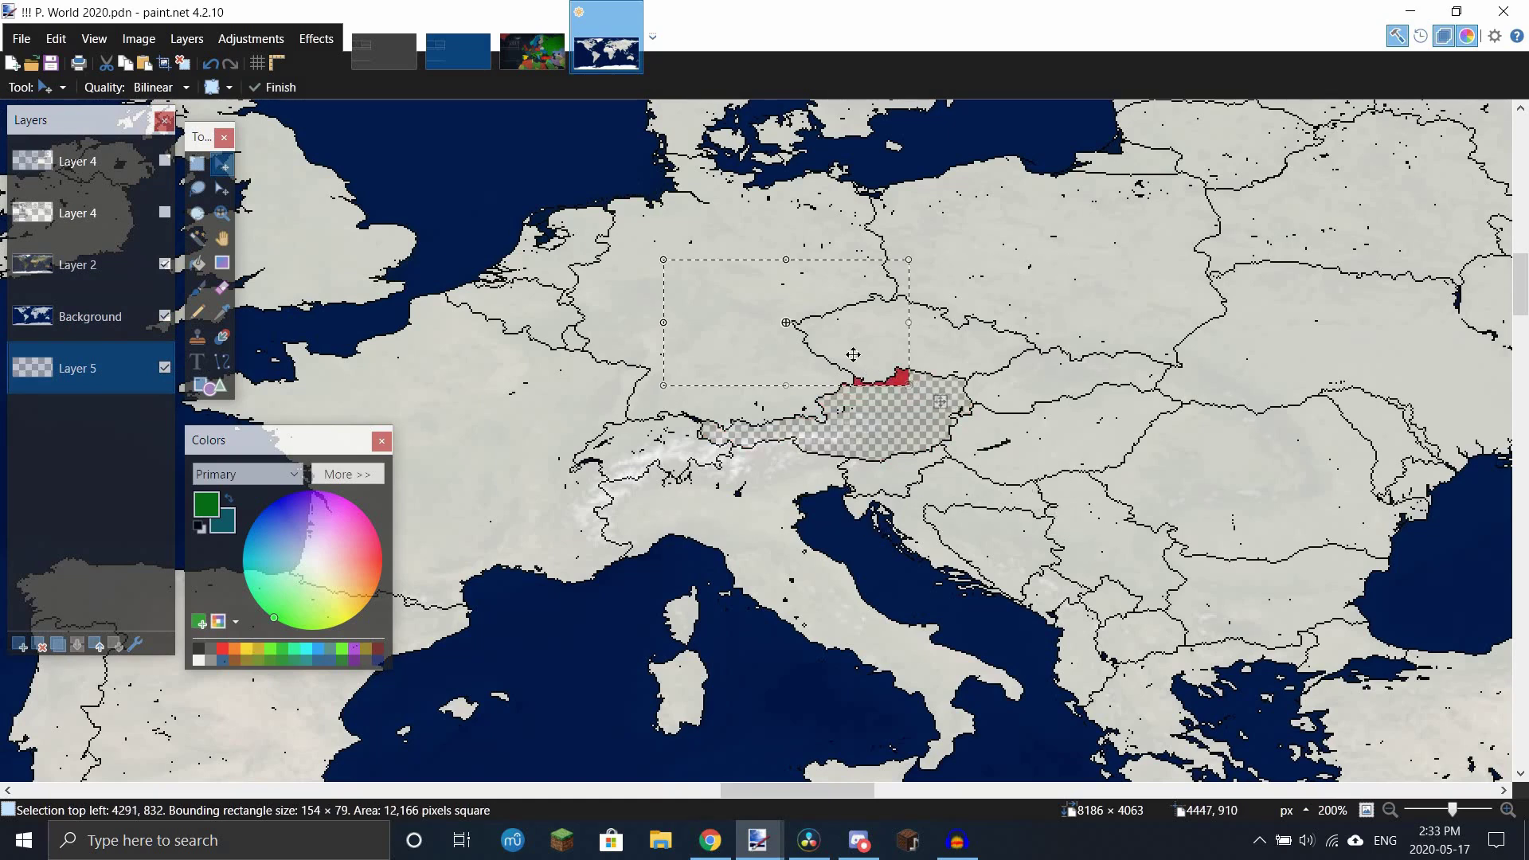
left_click_drag(886, 453, 999, 420)
scroll(973, 418, "up", 3)
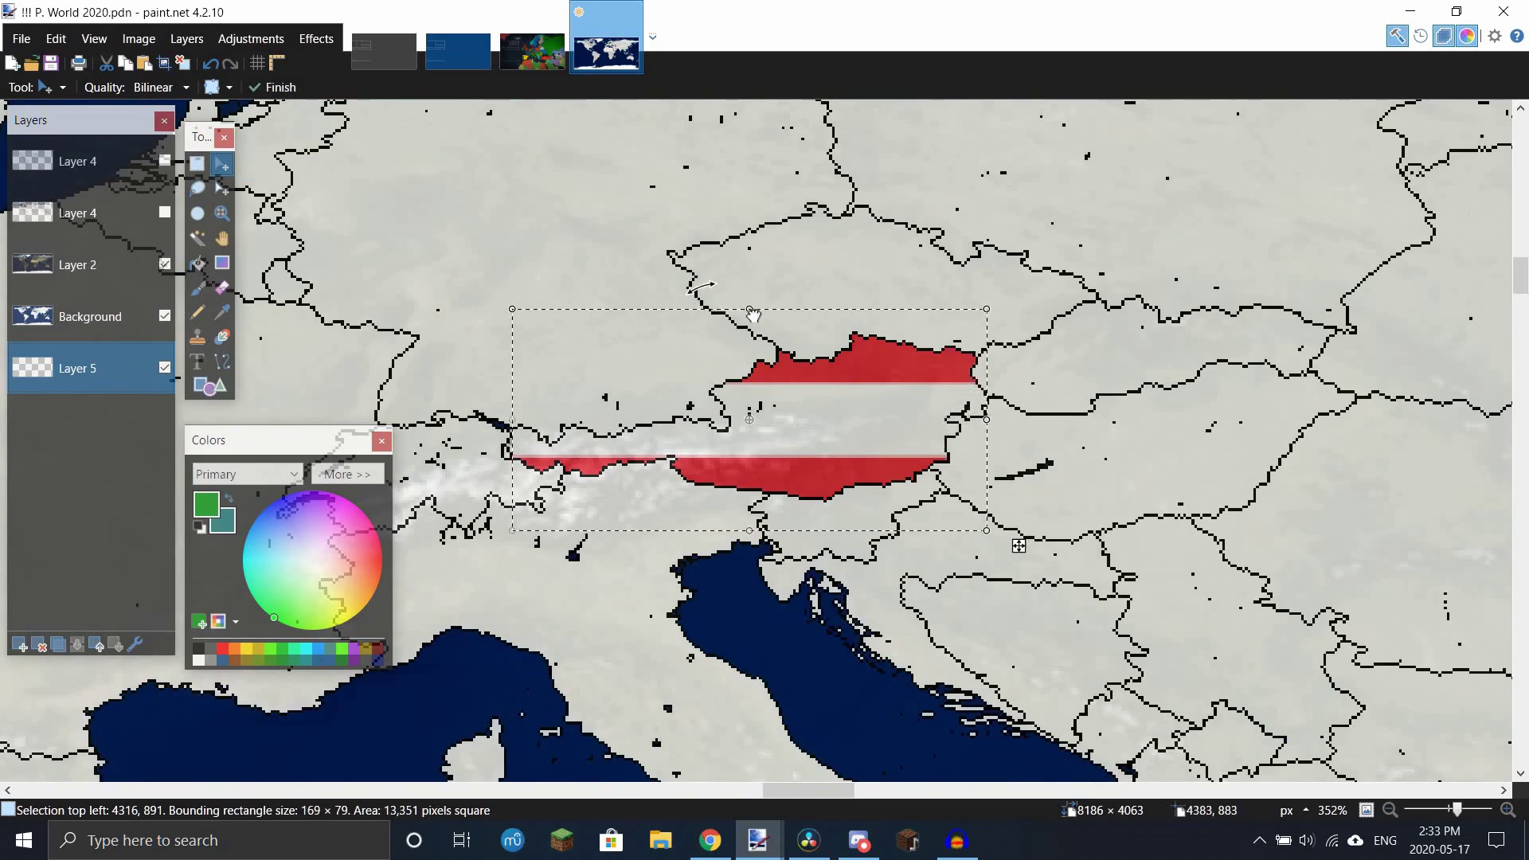
left_click_drag(744, 308, 749, 332)
left_click_drag(749, 529, 749, 505)
left_click_drag(512, 418, 500, 418)
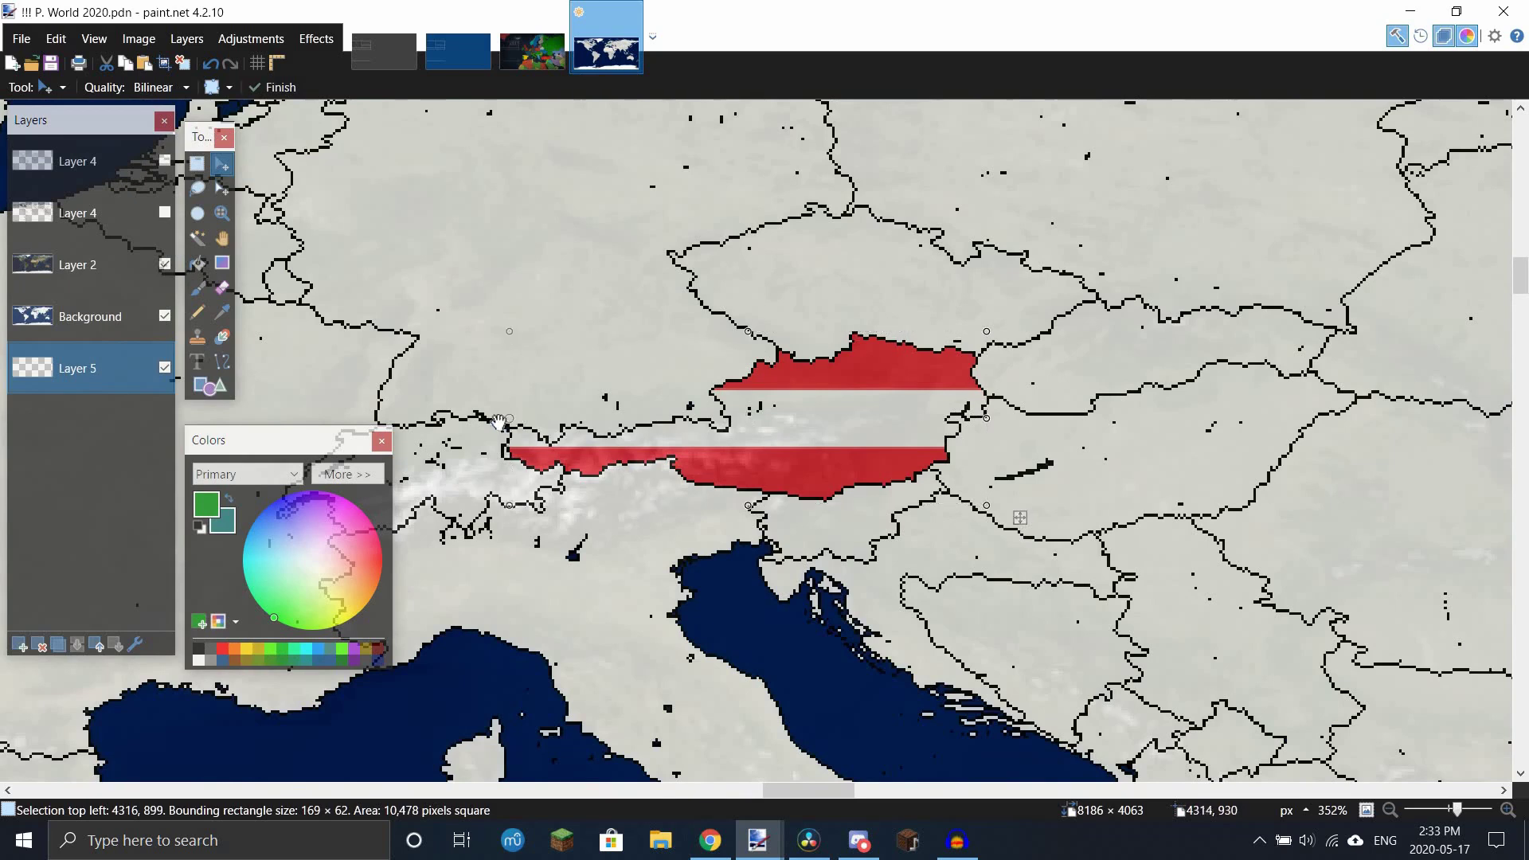
scroll(693, 430, "down", 1)
key("Return")
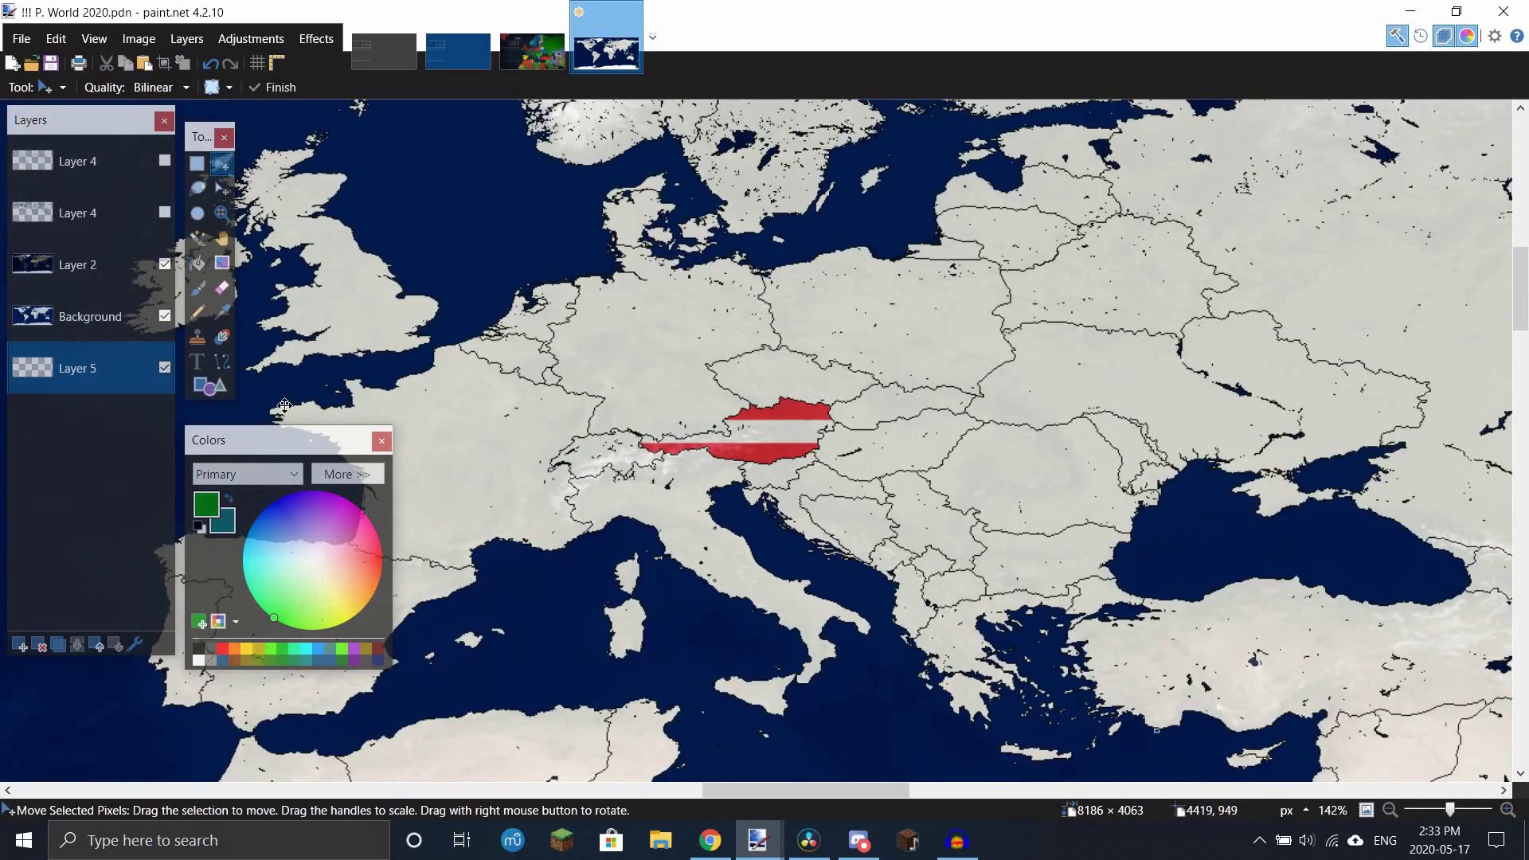
Step: Merge the Background layer down into Layer 5, which holds the Austrian flag
scroll(767, 453, "down", 1)
left_click(94, 323)
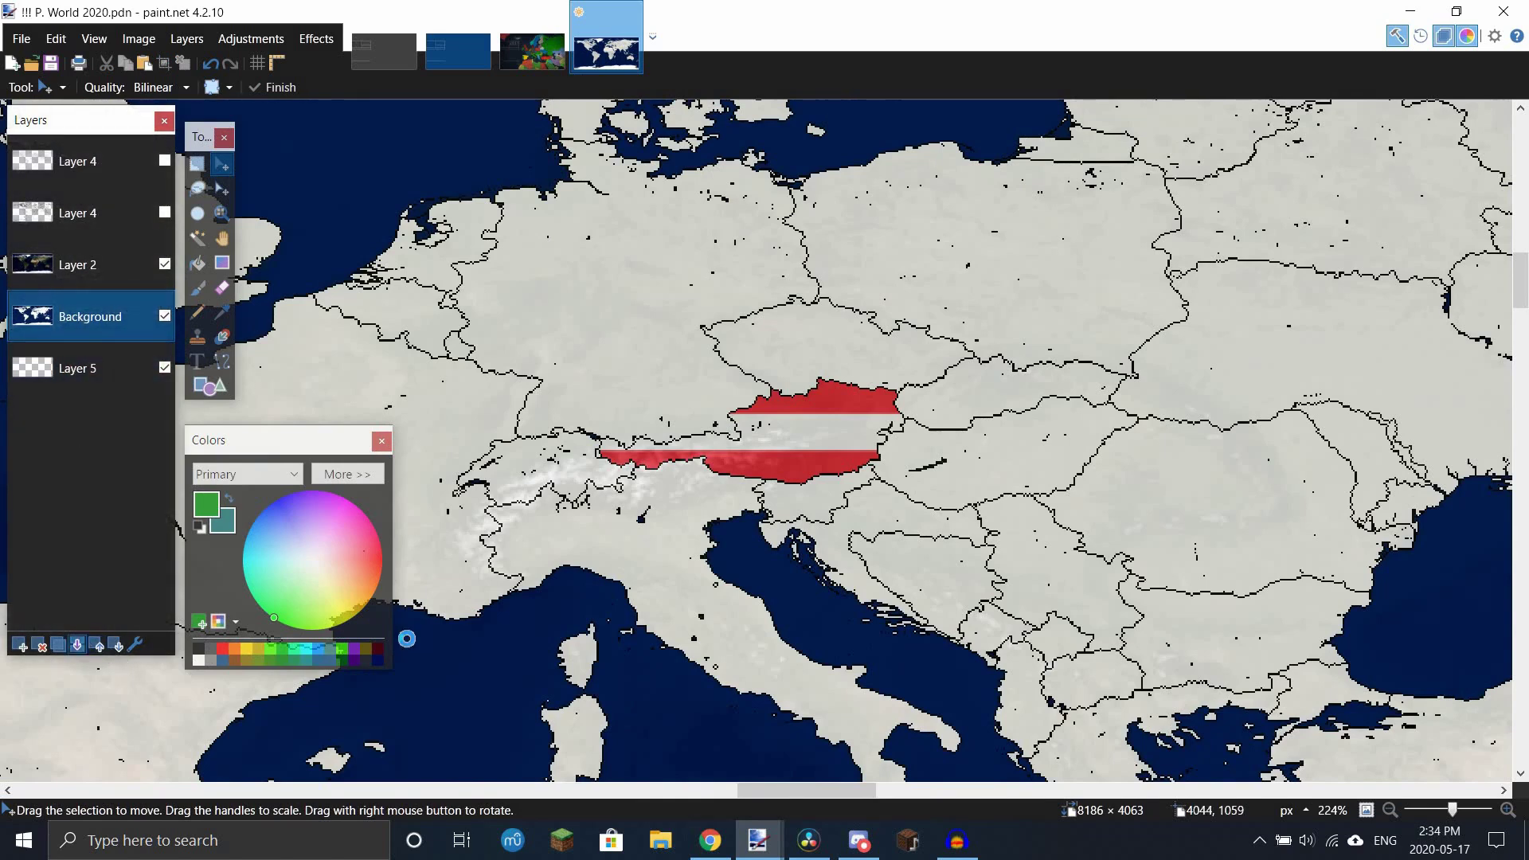
key("ctrl+m")
scroll(809, 398, "up", 1)
scroll(809, 397, "down", 2)
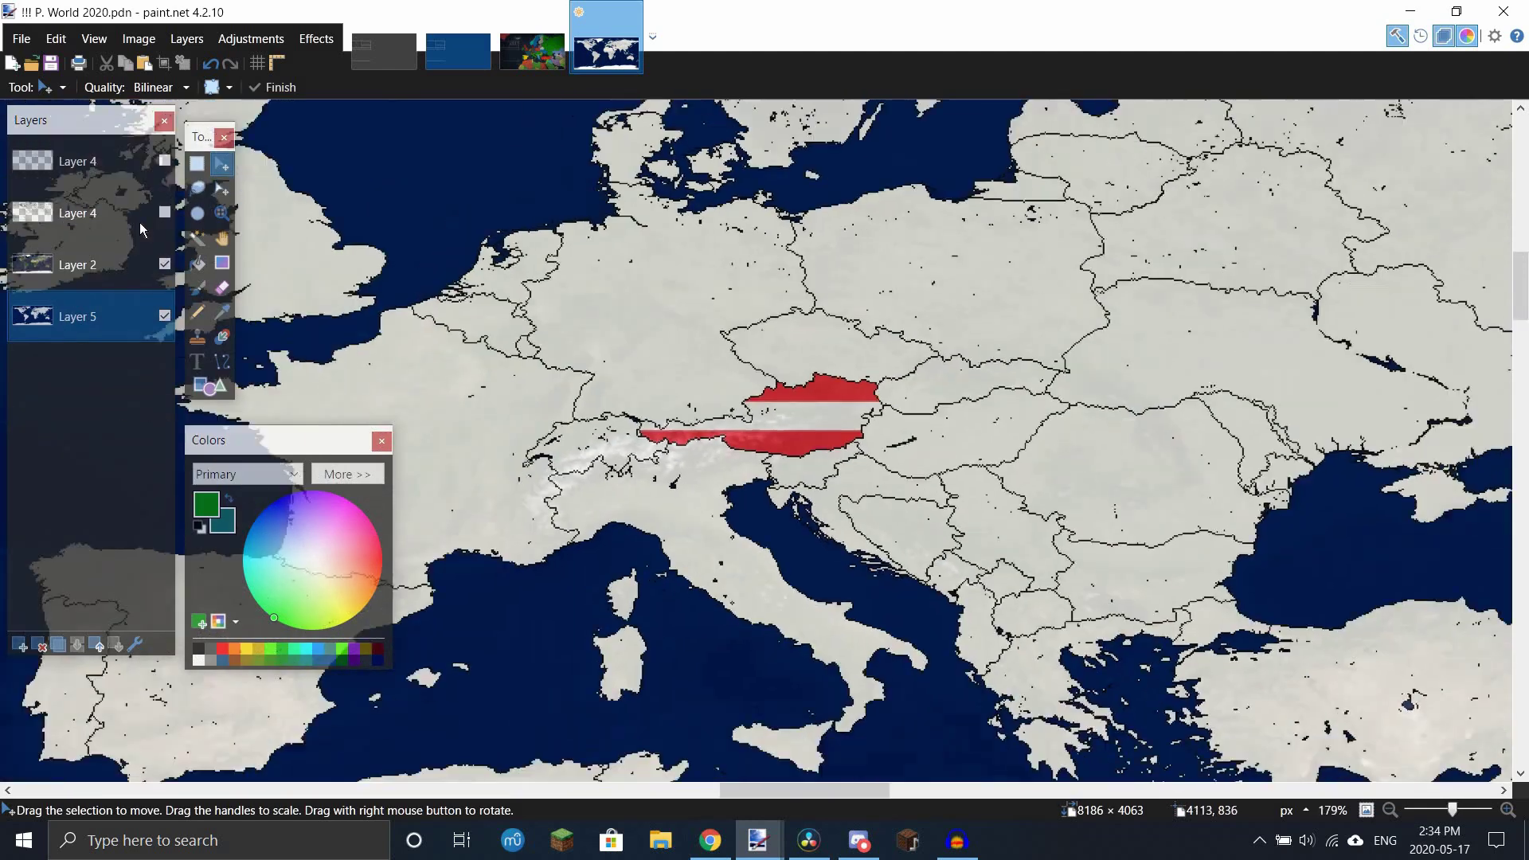
Step: Show the blurred-border Layer 4 directly above Layer 2, and check Layer 2's properties without changing them
left_click(162, 215)
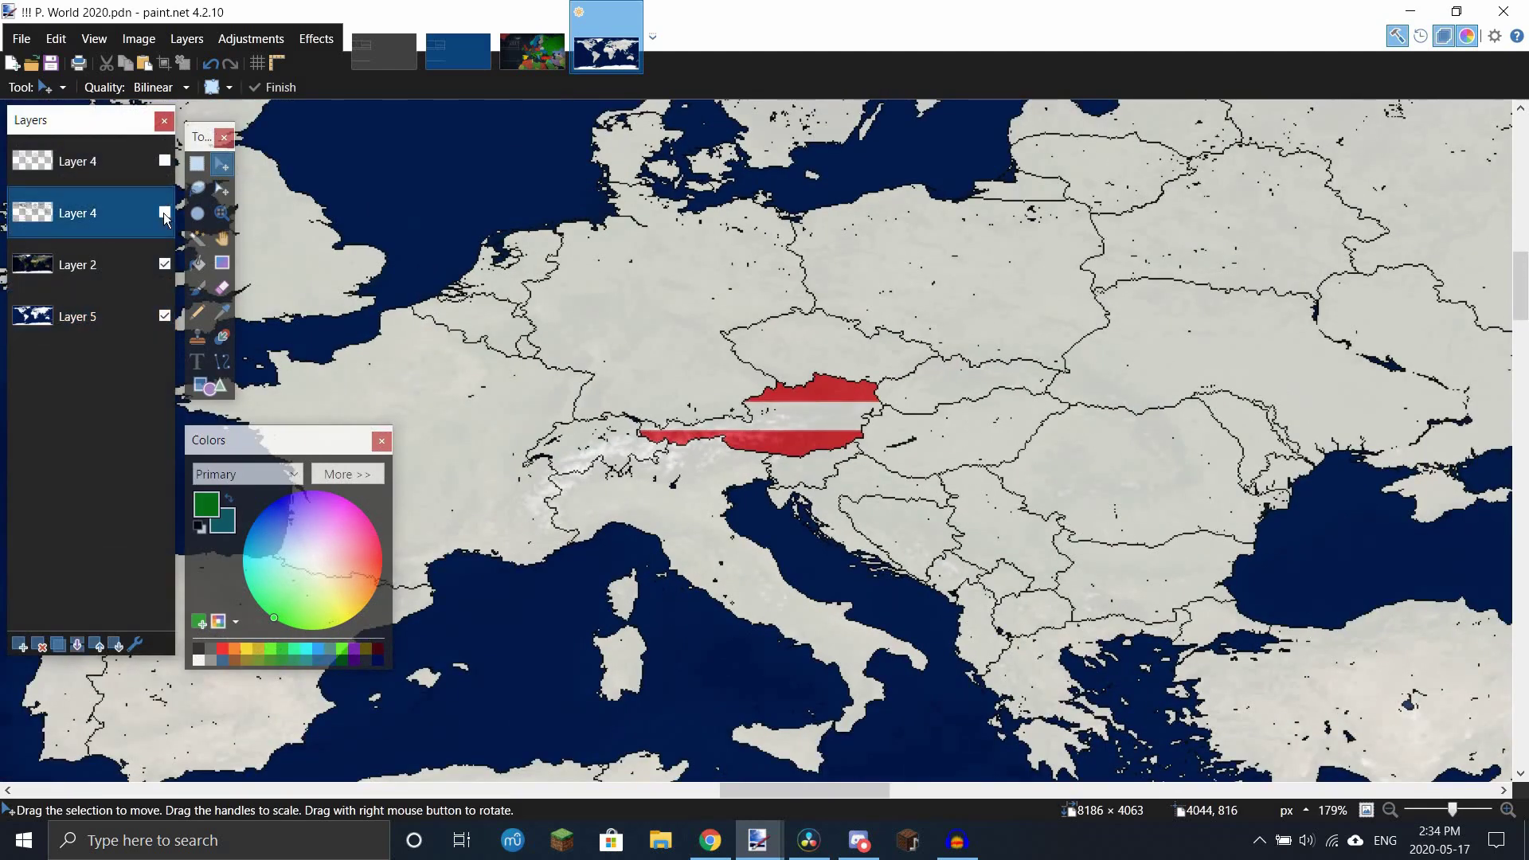
left_click(164, 212)
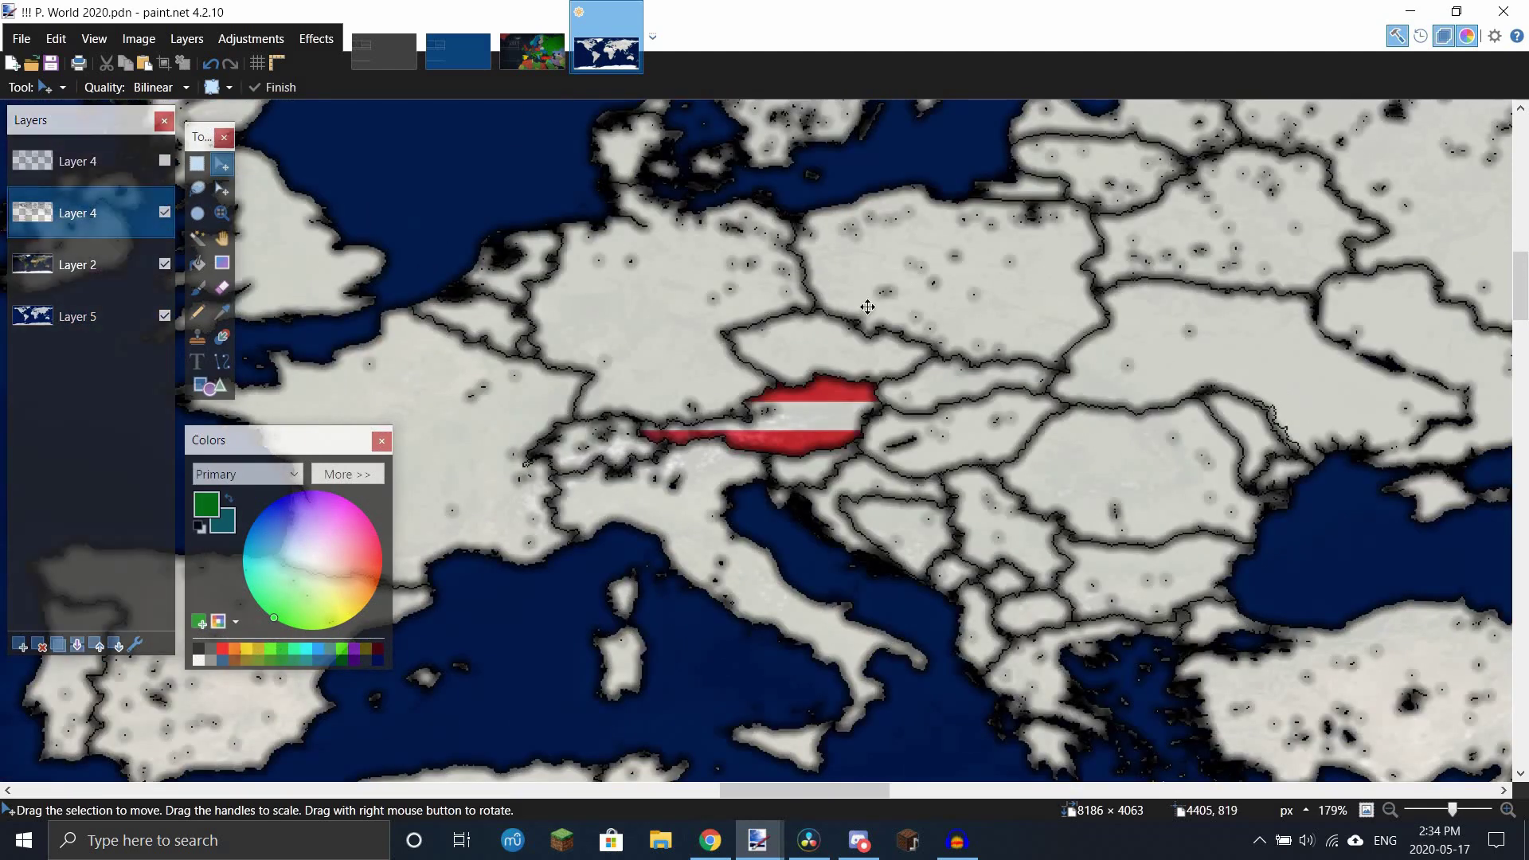
scroll(866, 304, "down", 3)
scroll(848, 290, "up", 3)
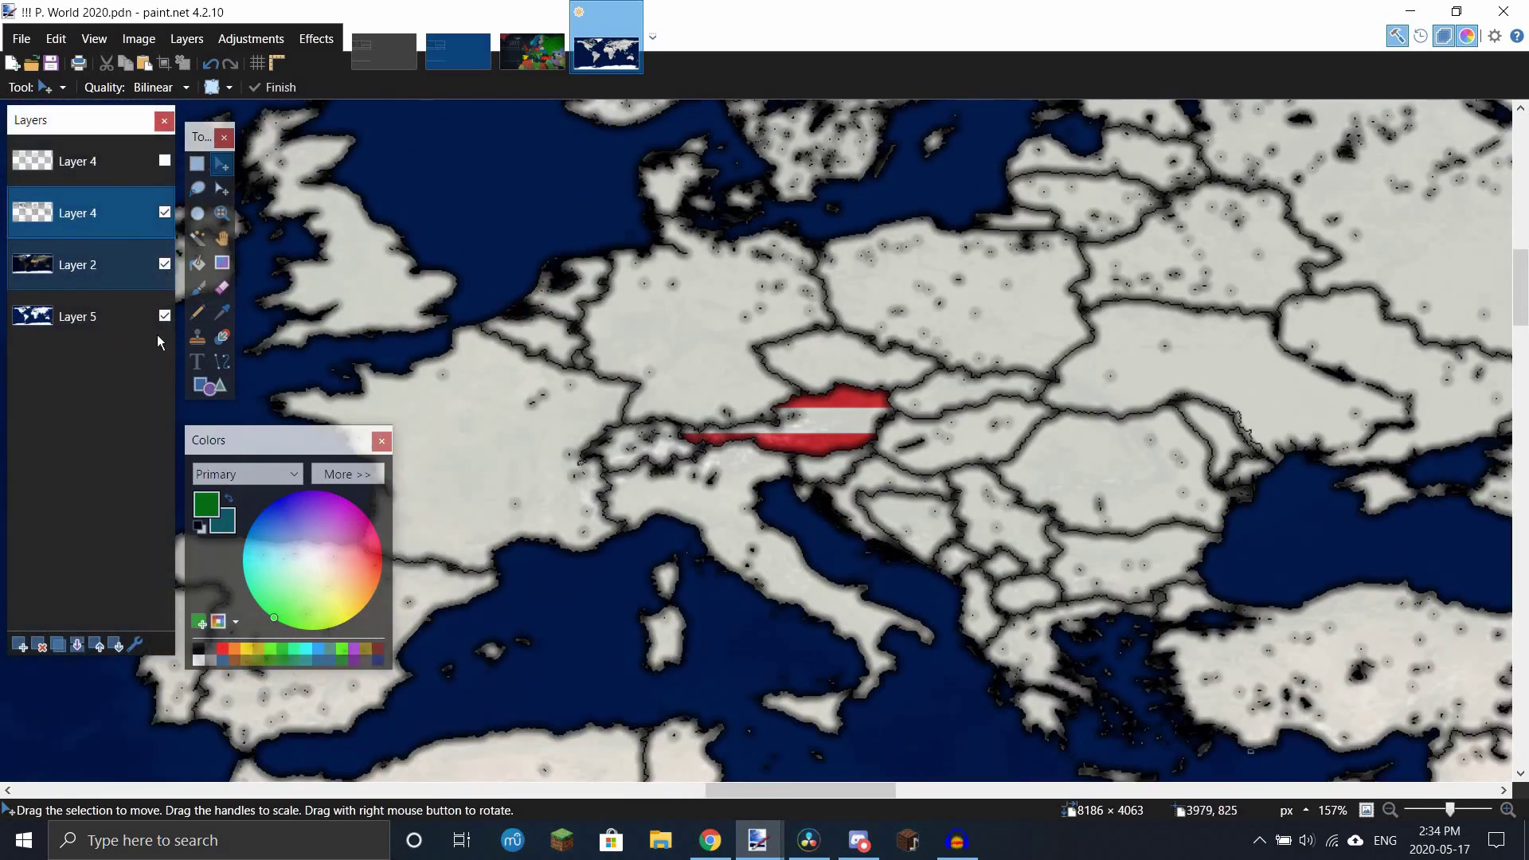
left_click(60, 265)
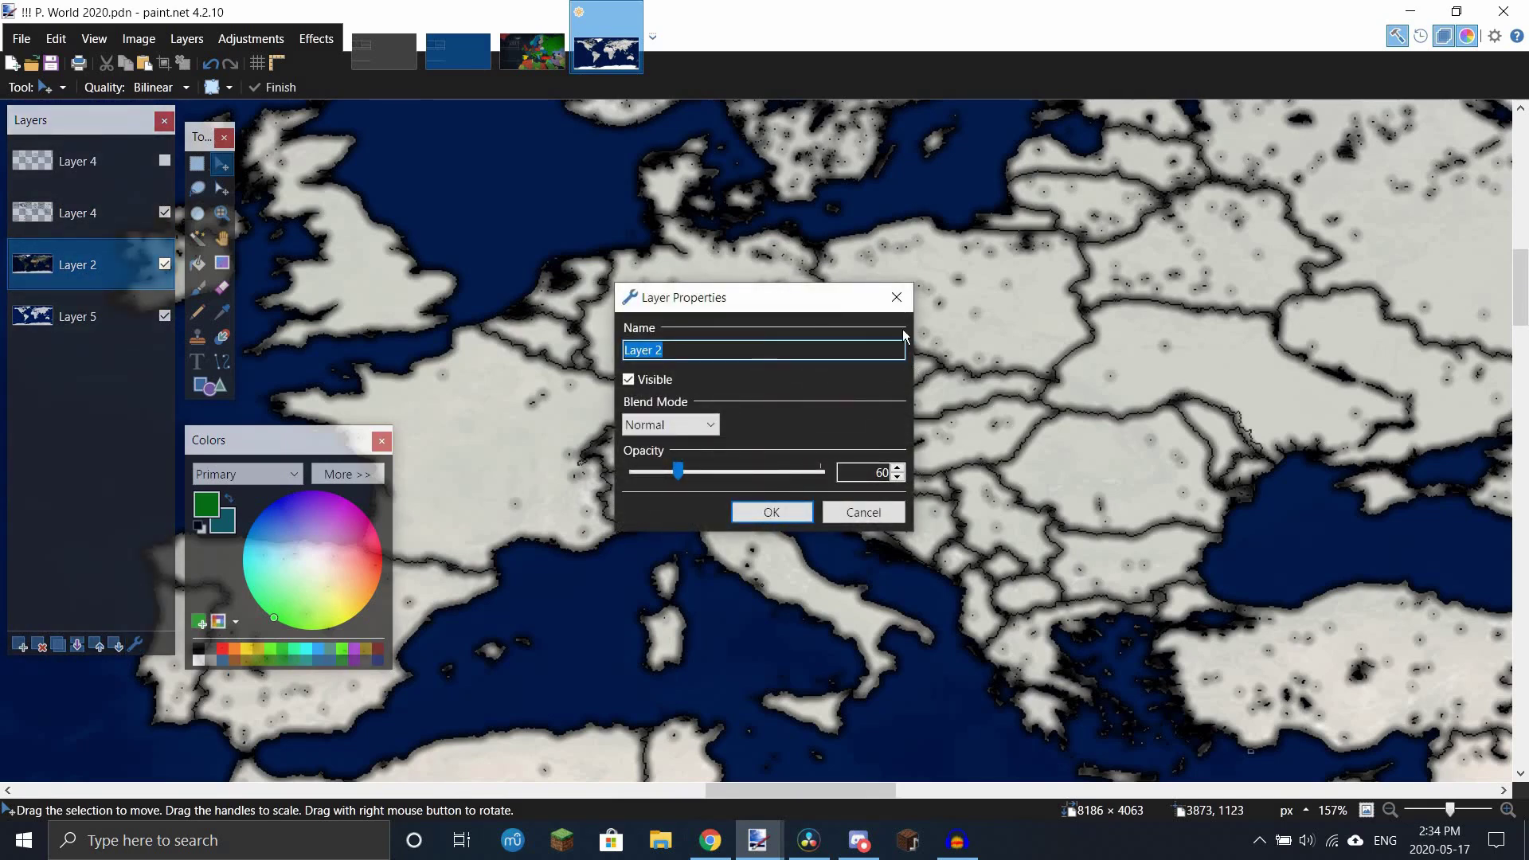
left_click(897, 305)
Step: Delete both Layer 4 layers and merge Layer 2 down so that only Layer 5 remains
left_click(51, 226)
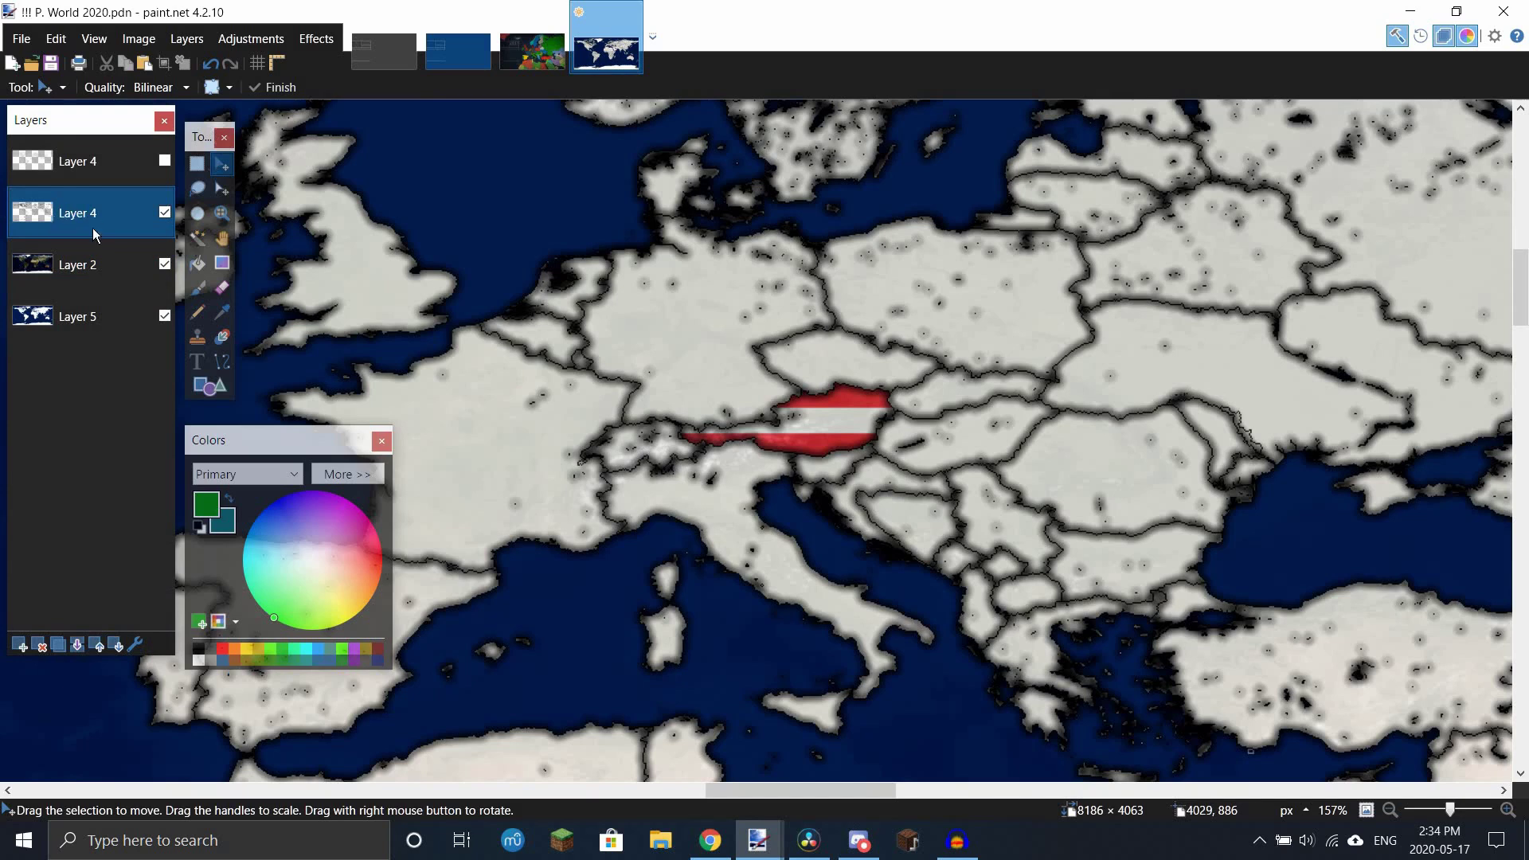
key("ctrl+shift+Delete")
scroll(815, 381, "down", 3)
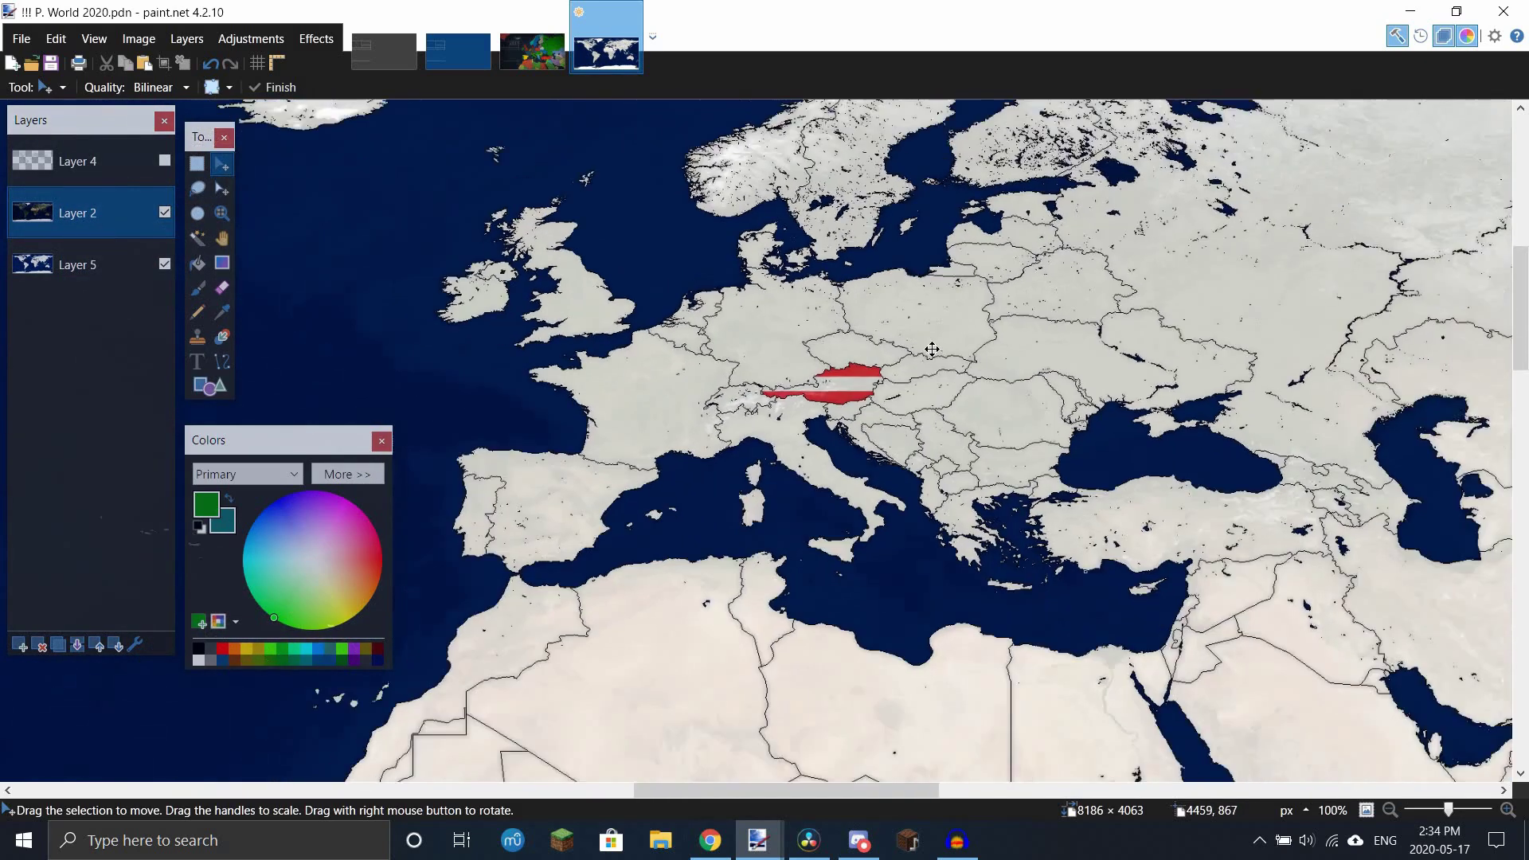
scroll(955, 424, "up", 1)
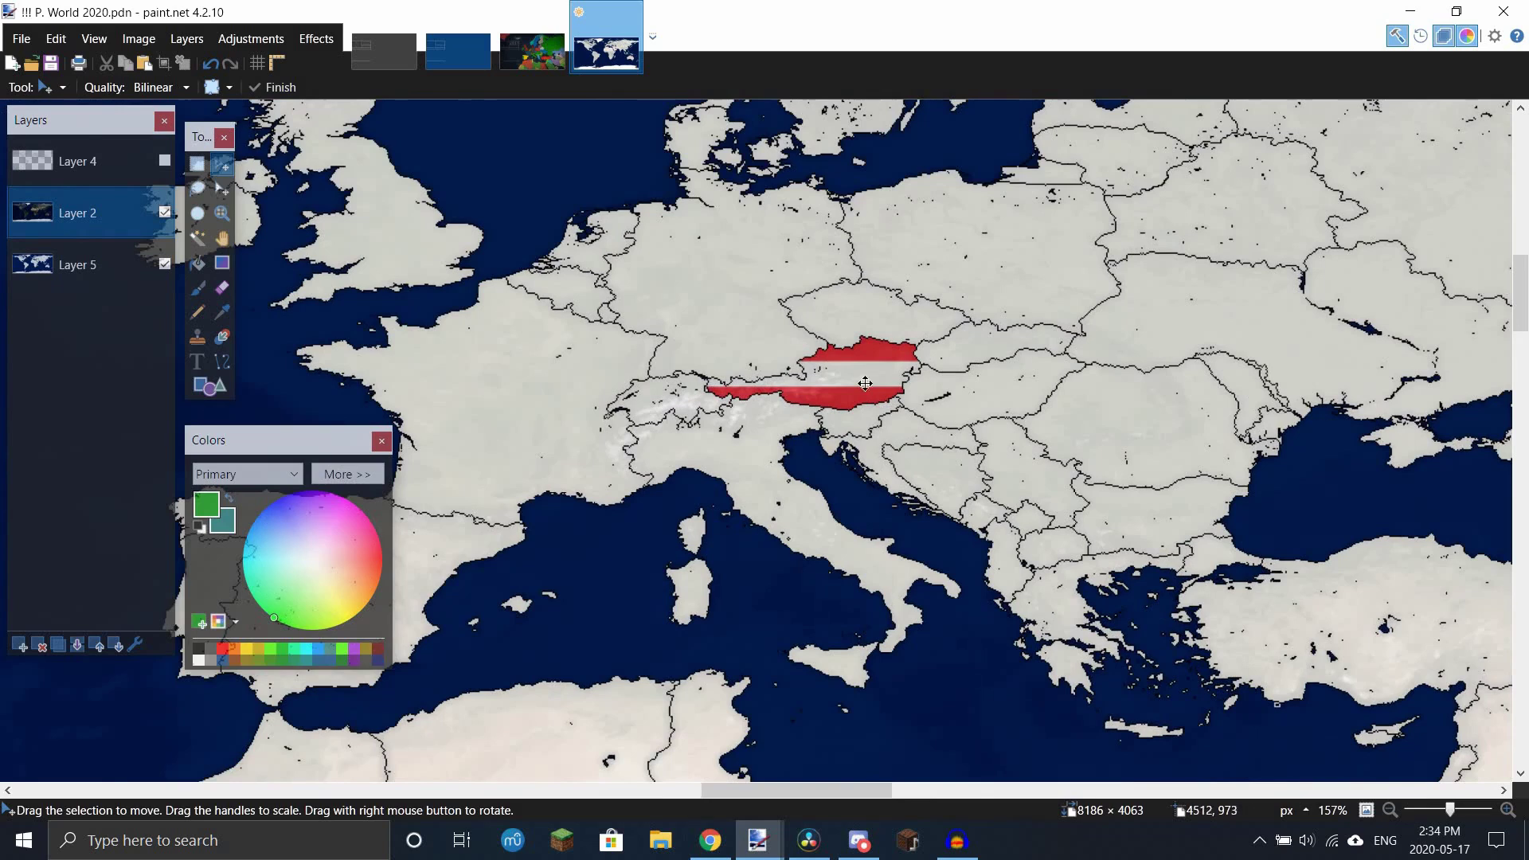
scroll(865, 383, "up", 3)
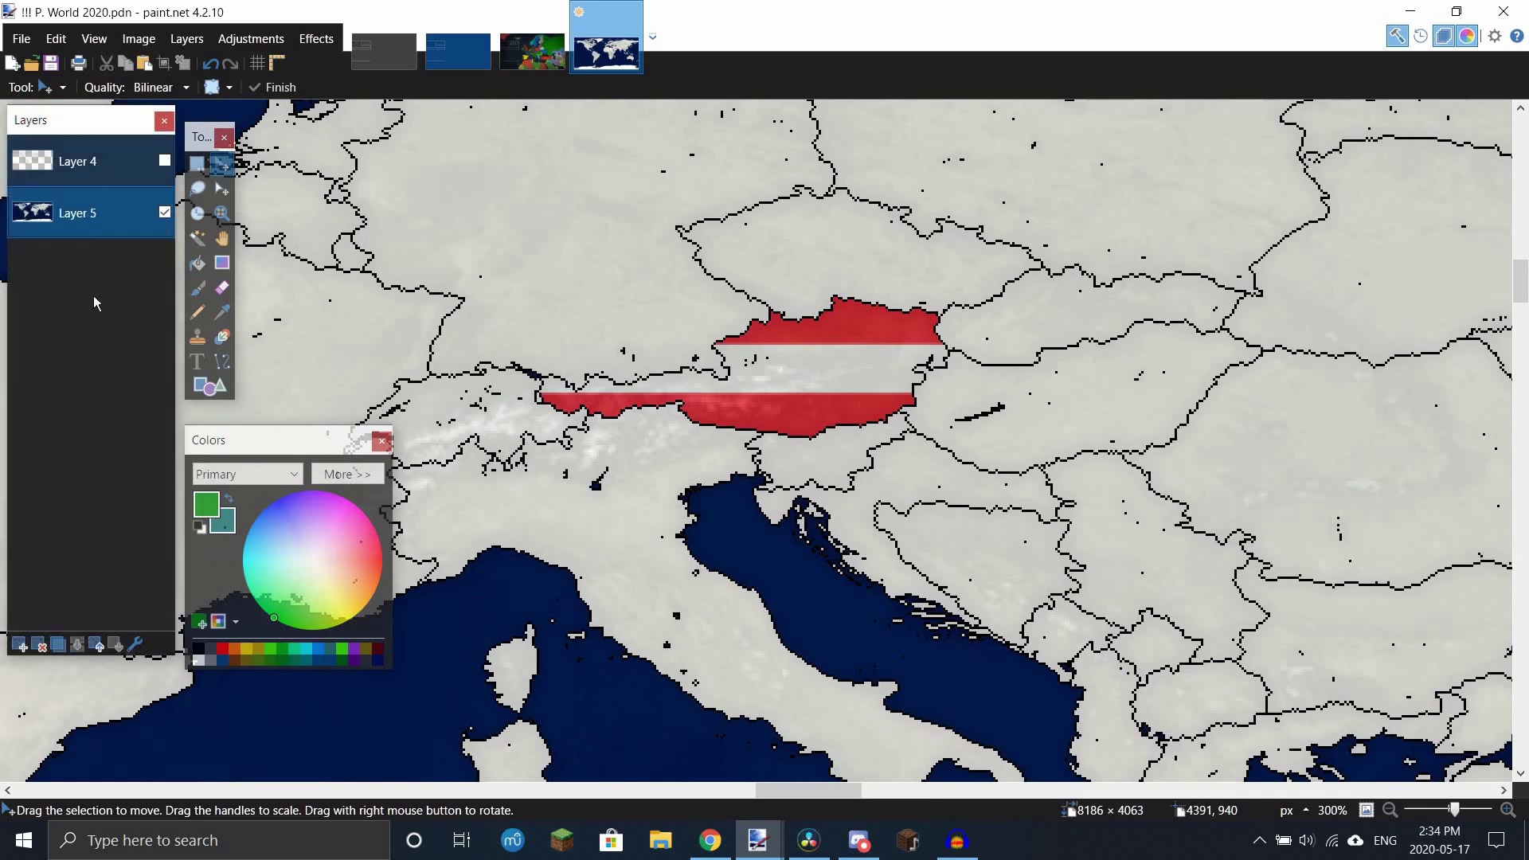
left_click(40, 646)
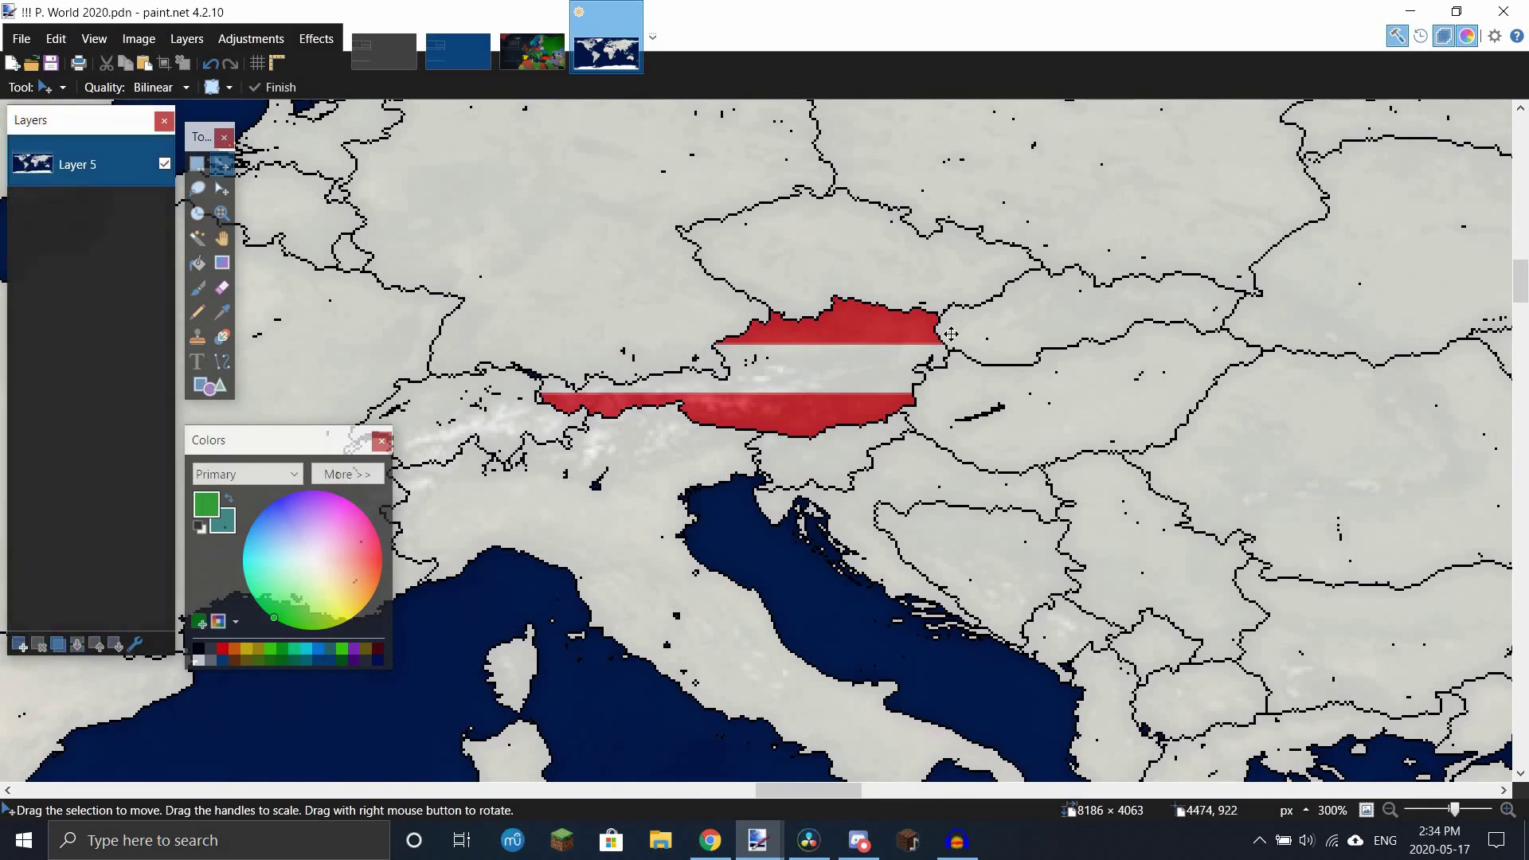
scroll(853, 344, "down", 6)
scroll(858, 381, "down", 3)
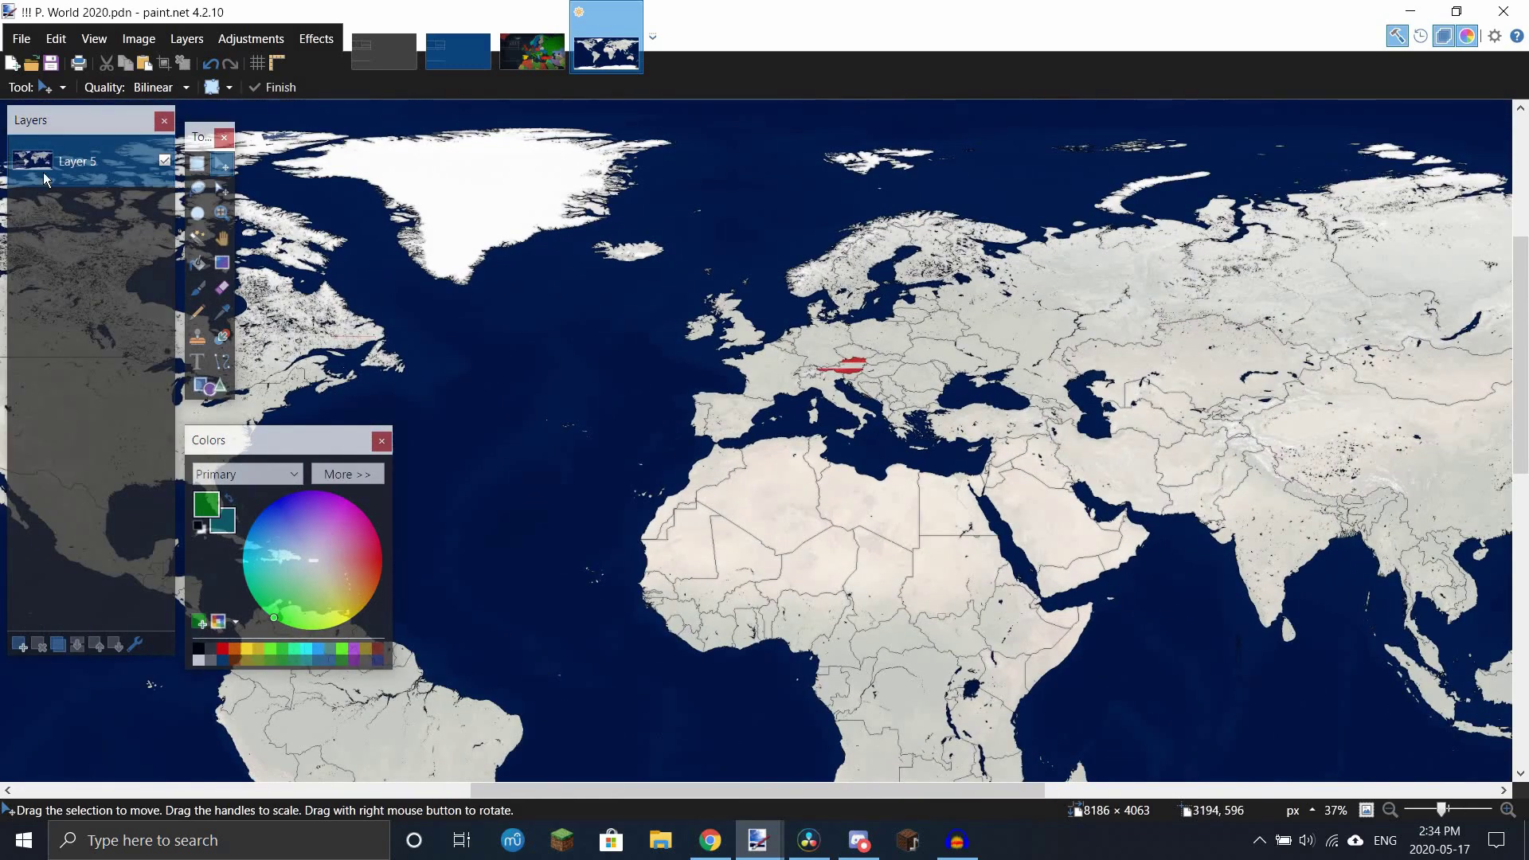
Step: Create a new blank image of 1920 × 1080 pixels
key("ctrl+n")
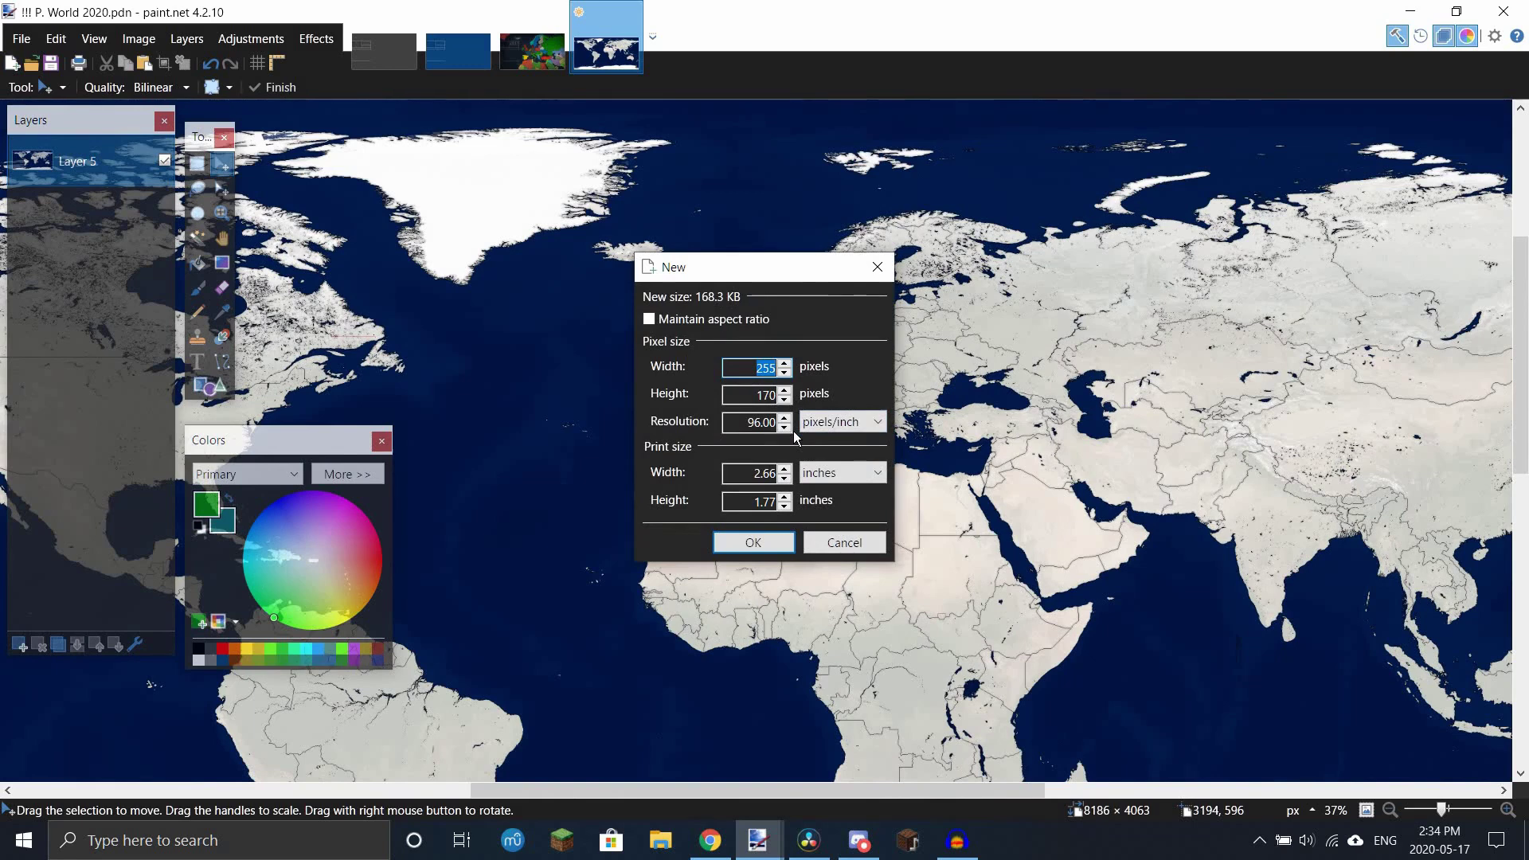
type("1920")
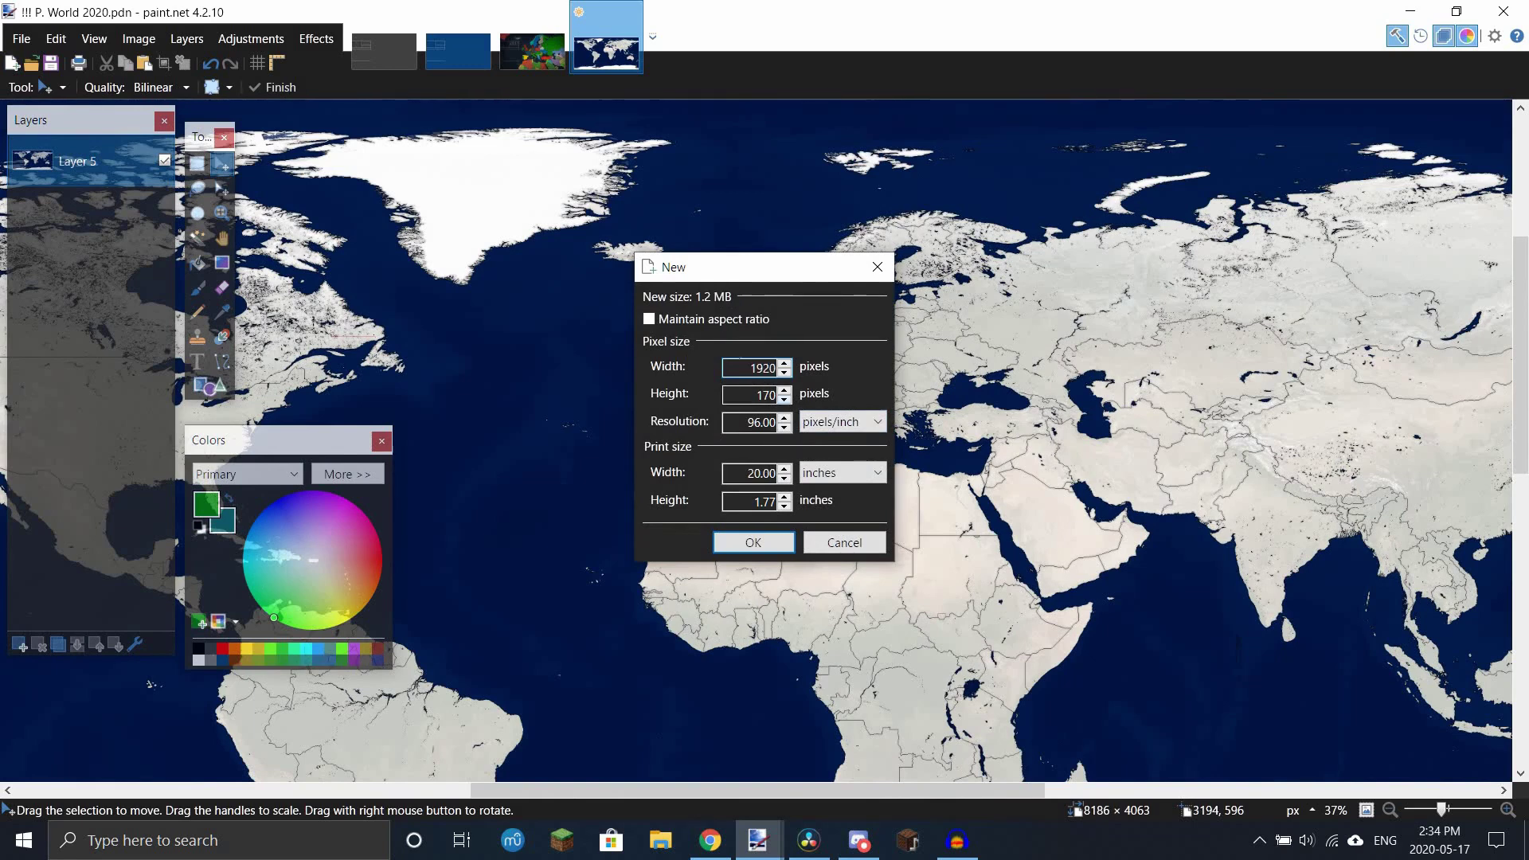
key("Tab")
key("Return")
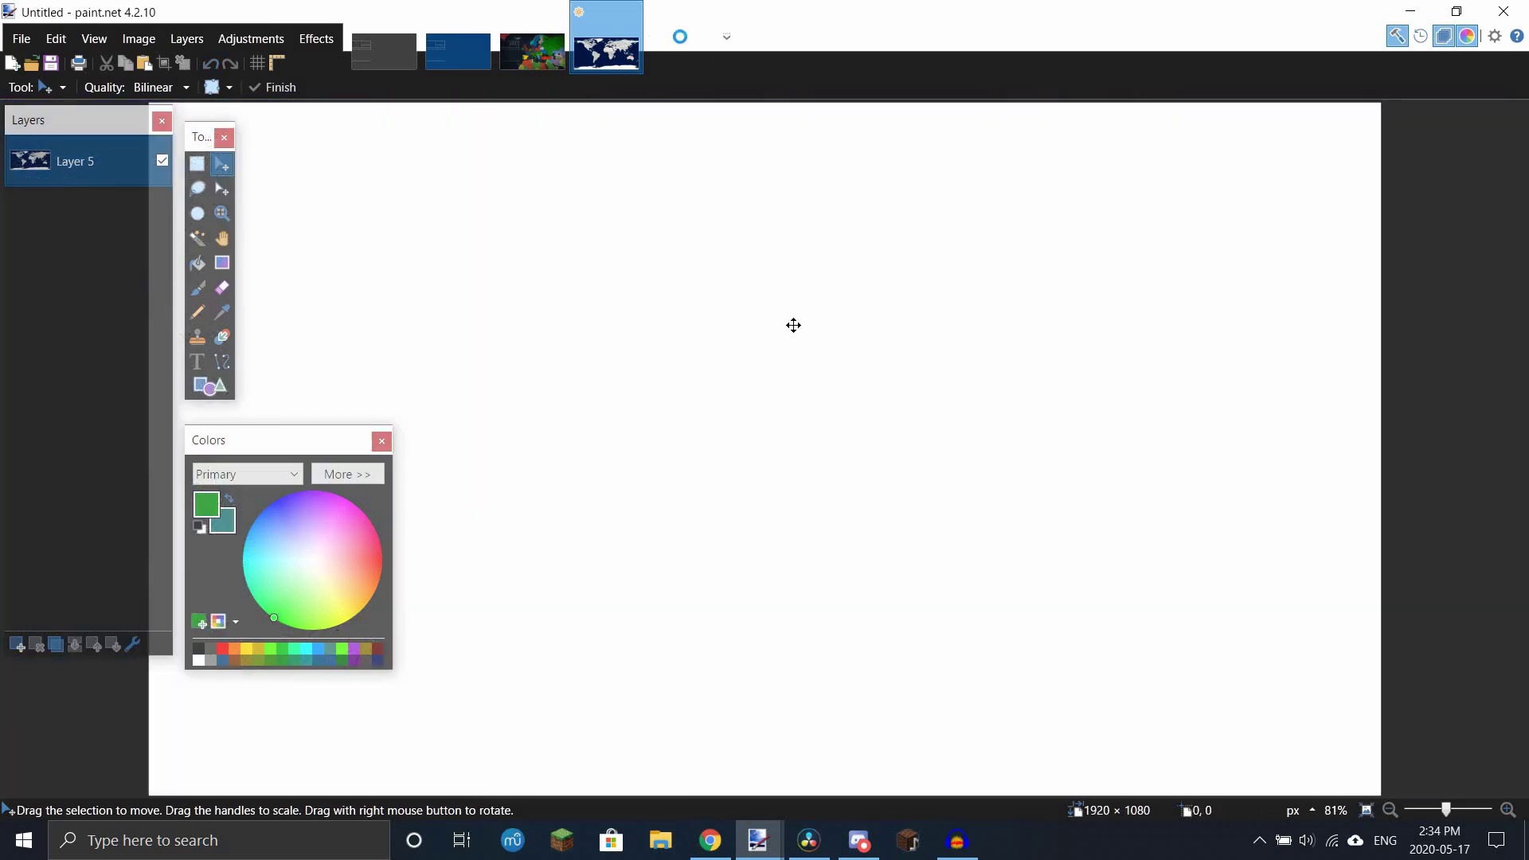
scroll(505, 222, "up", 1)
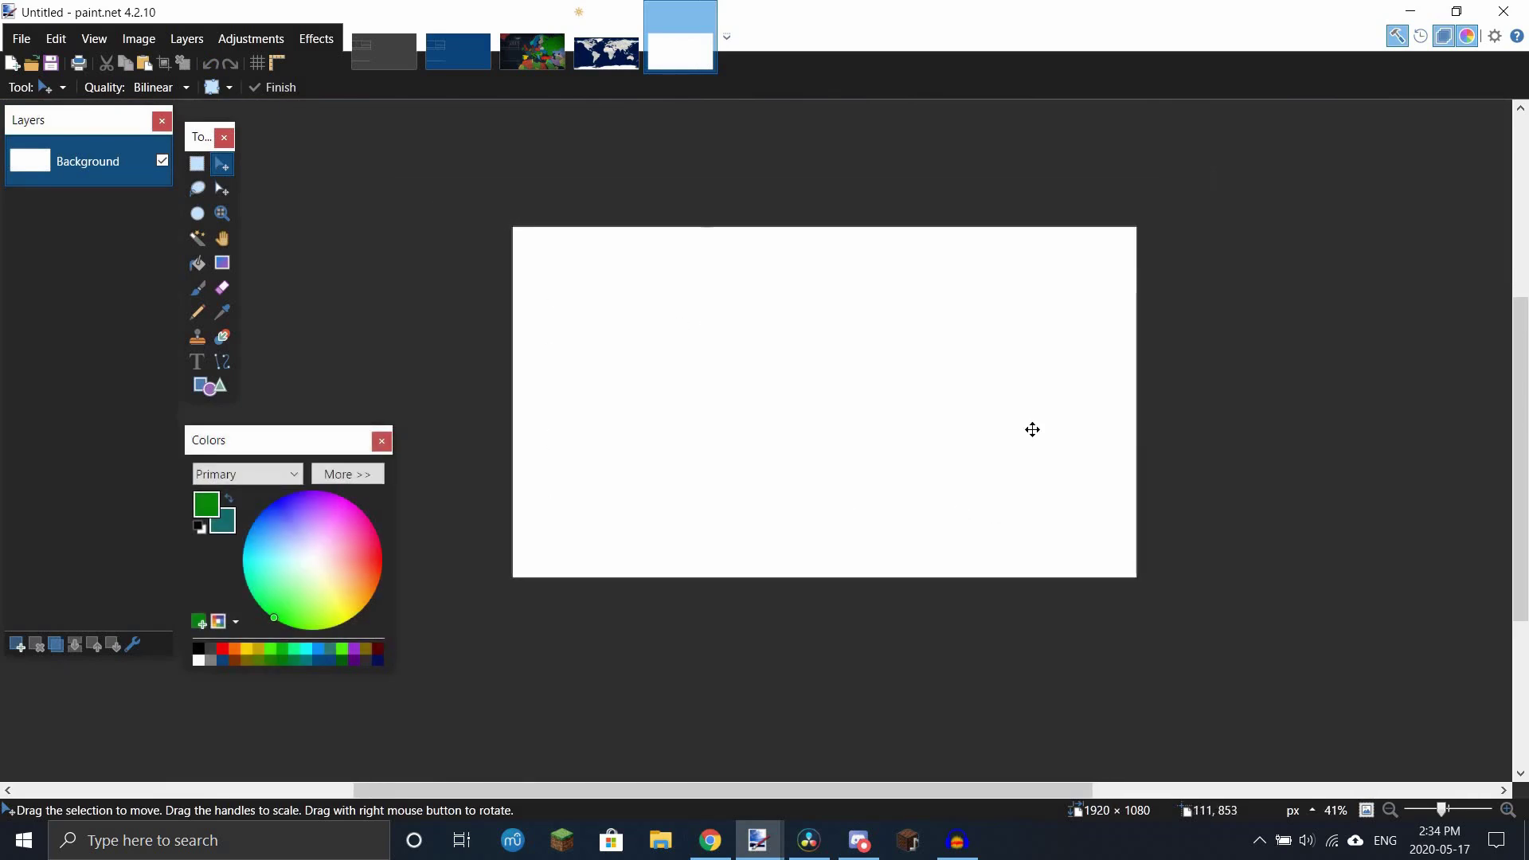
scroll(645, 136, "up", 2)
Step: Select a rectangle of about 3209 × 1866 pixels on the world map, spanning Greenland to India, and copy it
left_click(605, 52)
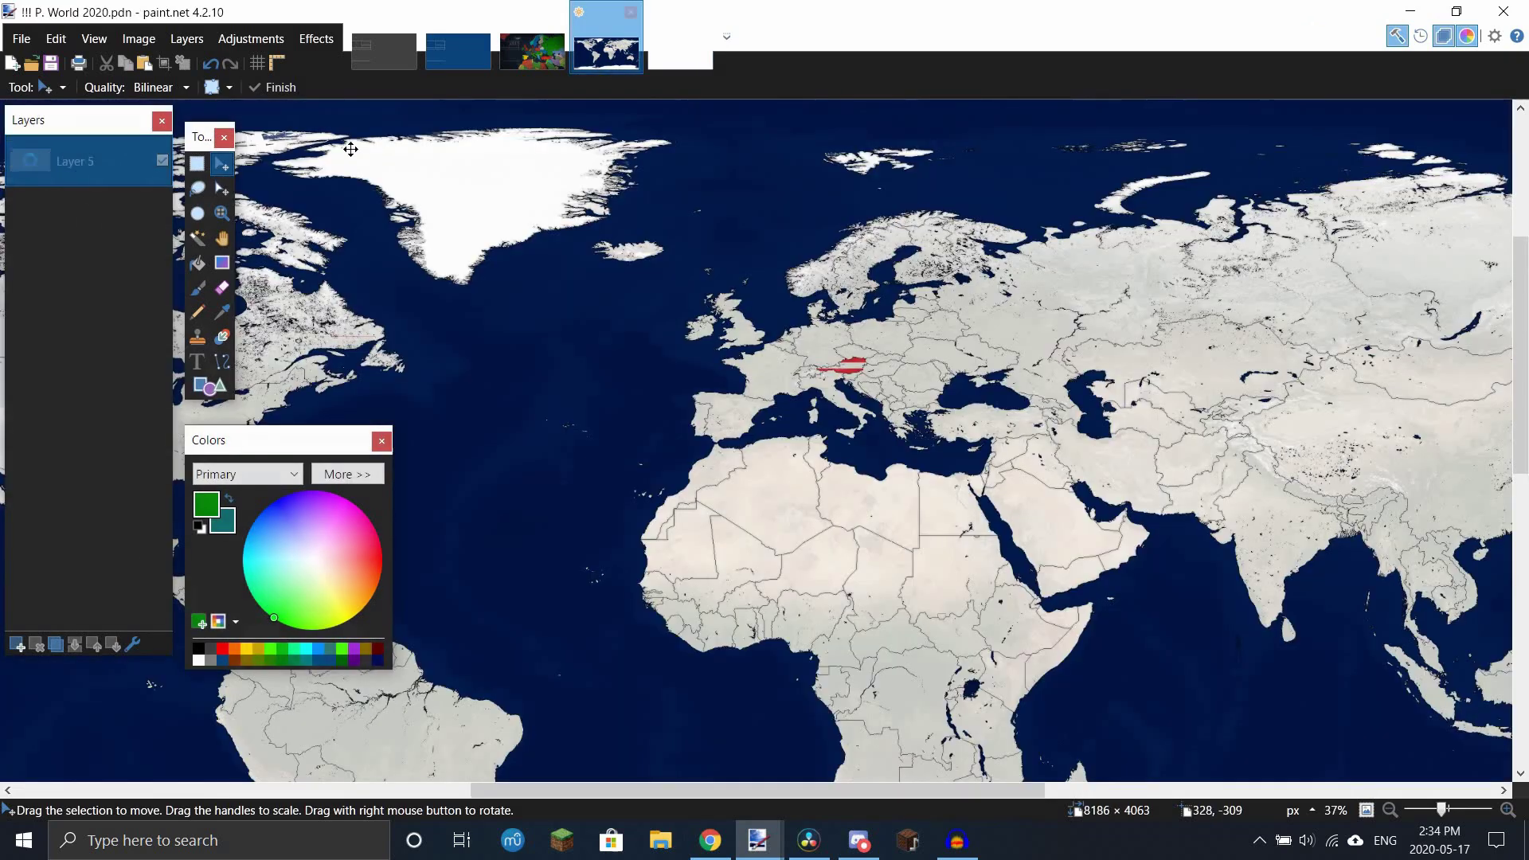
left_click(197, 163)
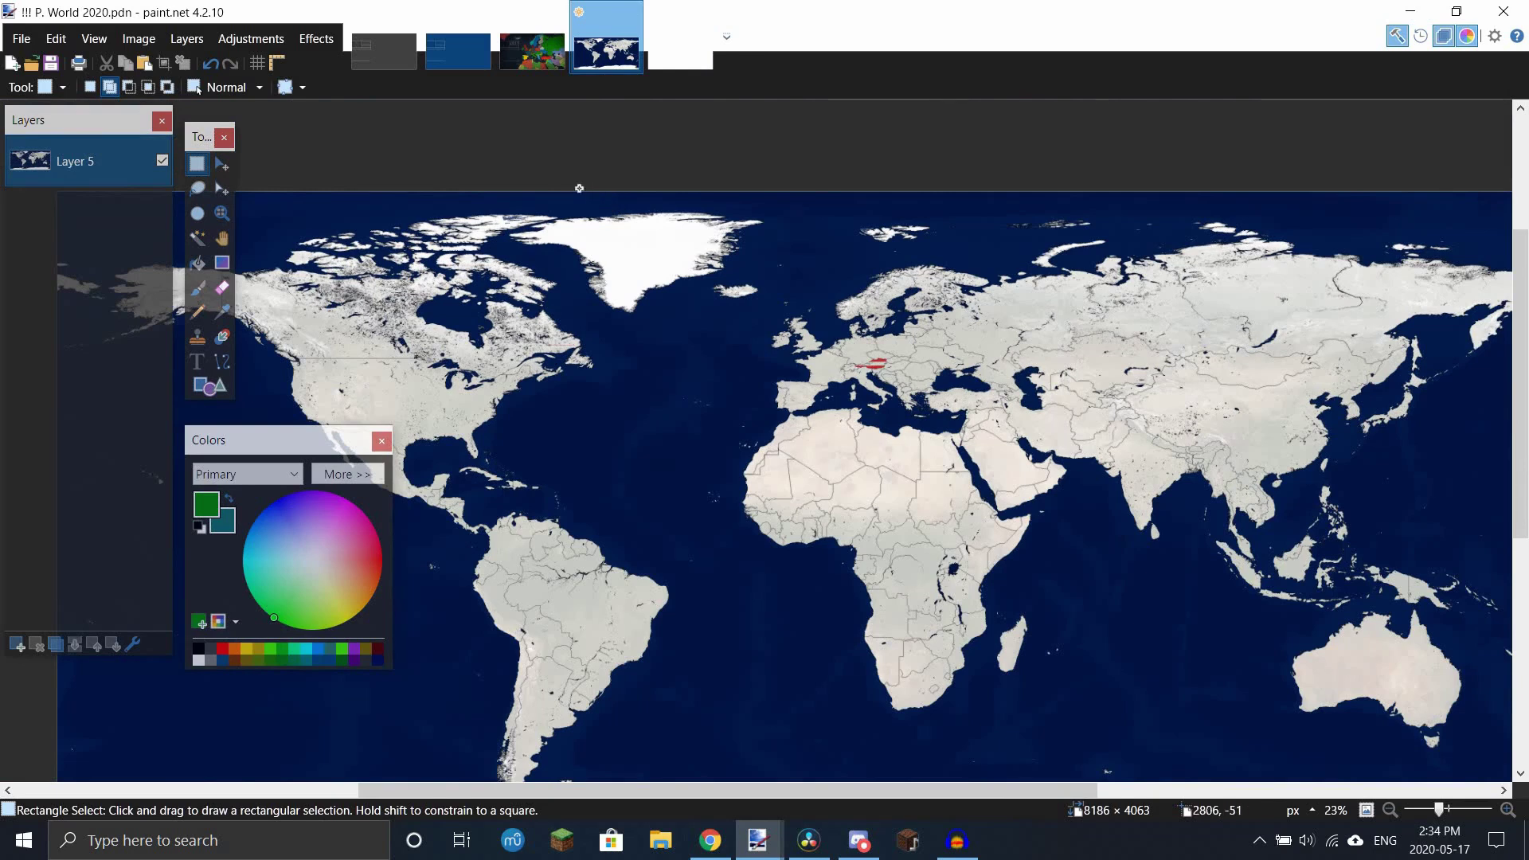
left_click_drag(576, 190, 1179, 554)
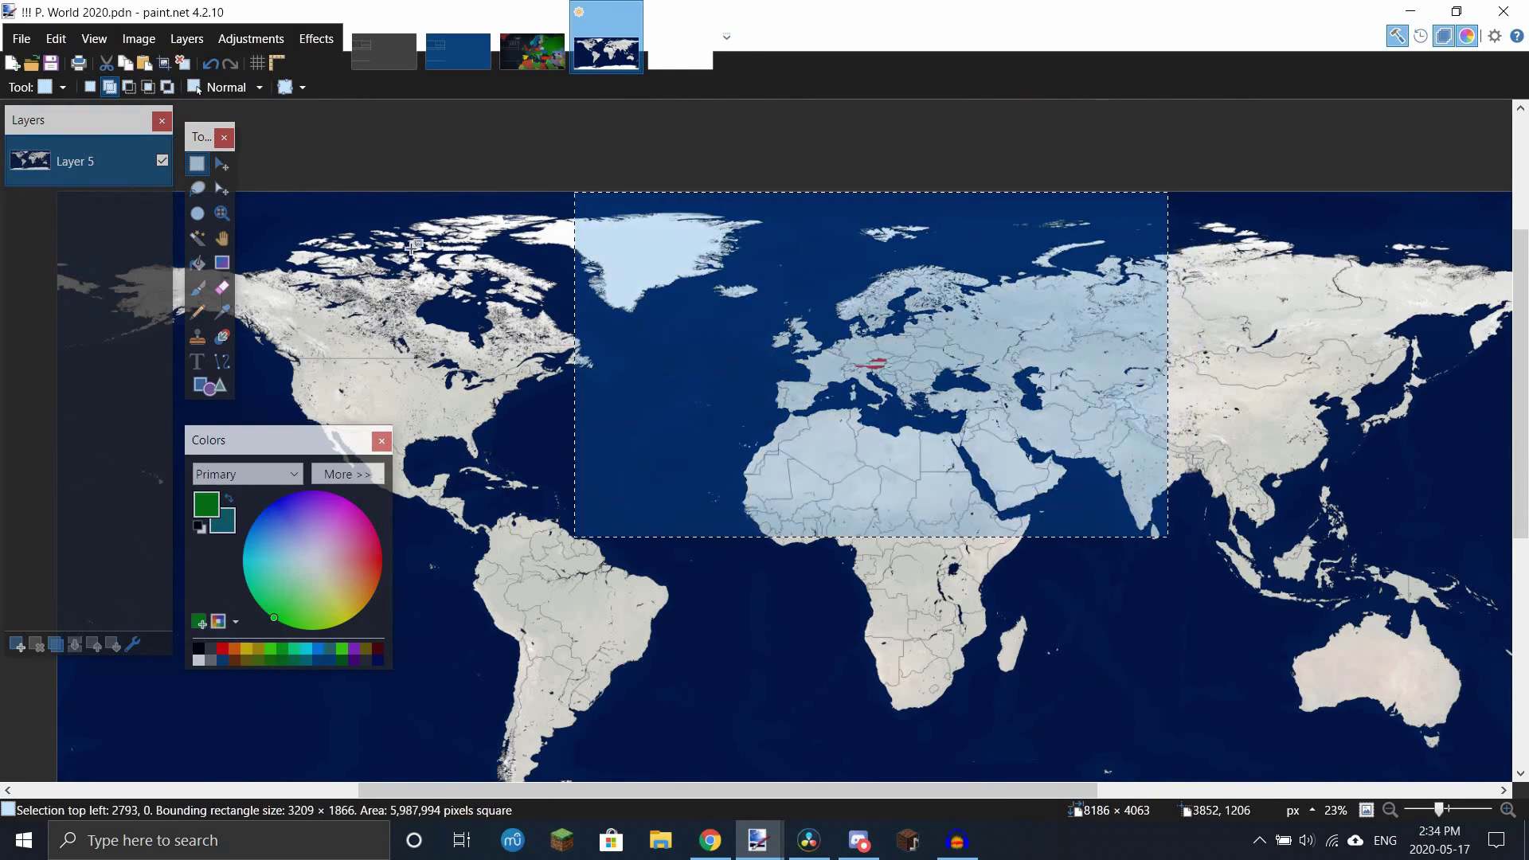
key("m")
scroll(794, 335, "down", 1)
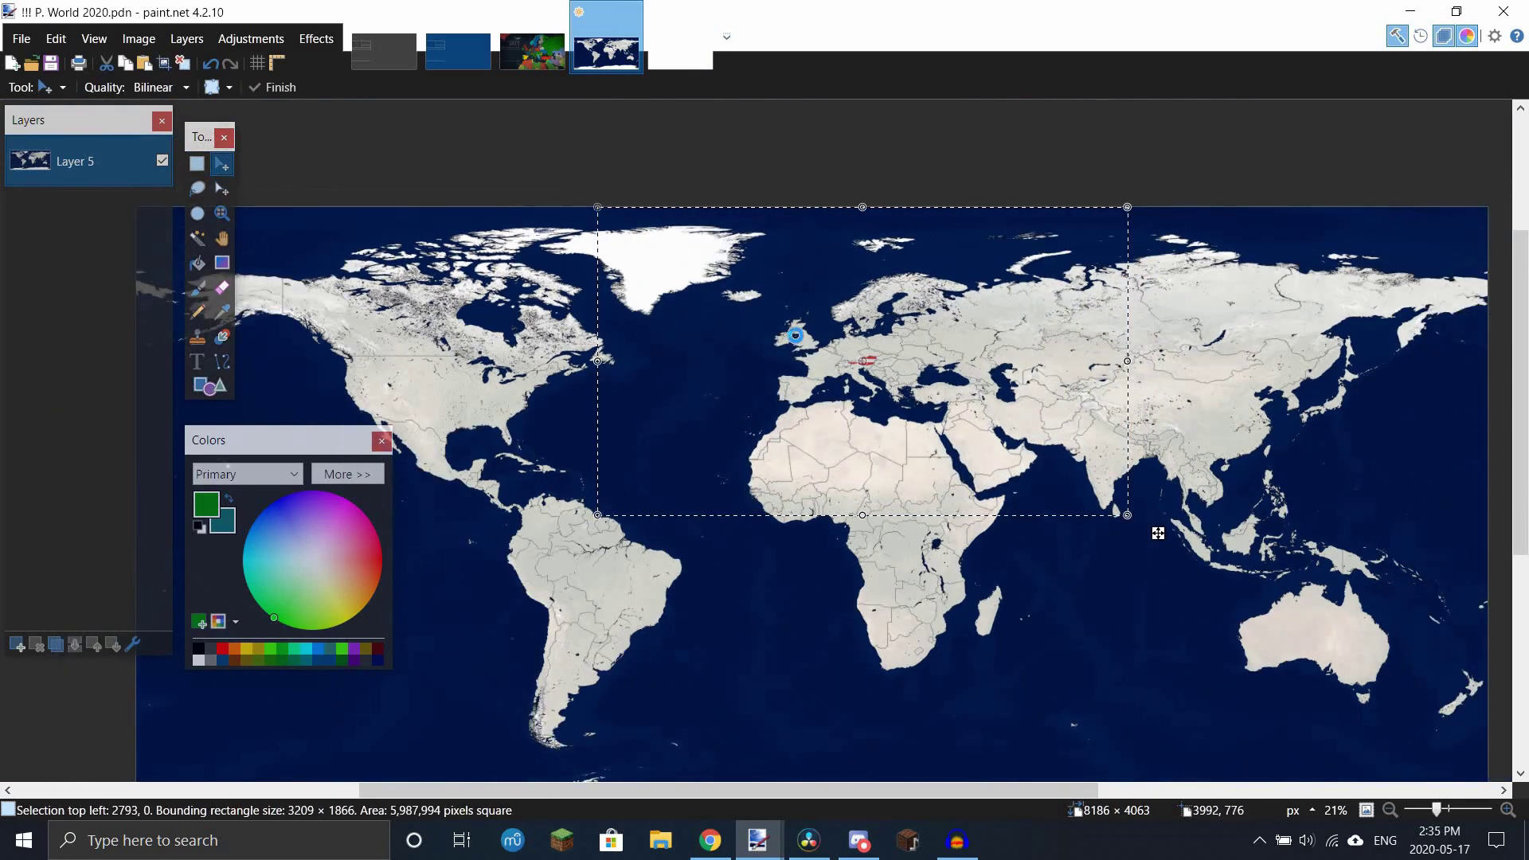
Step: Paste the copied map region into the new 1920 × 1080 image at the existing canvas size, position Europe within it, and deselect
left_click(673, 60)
key("ctrl+v")
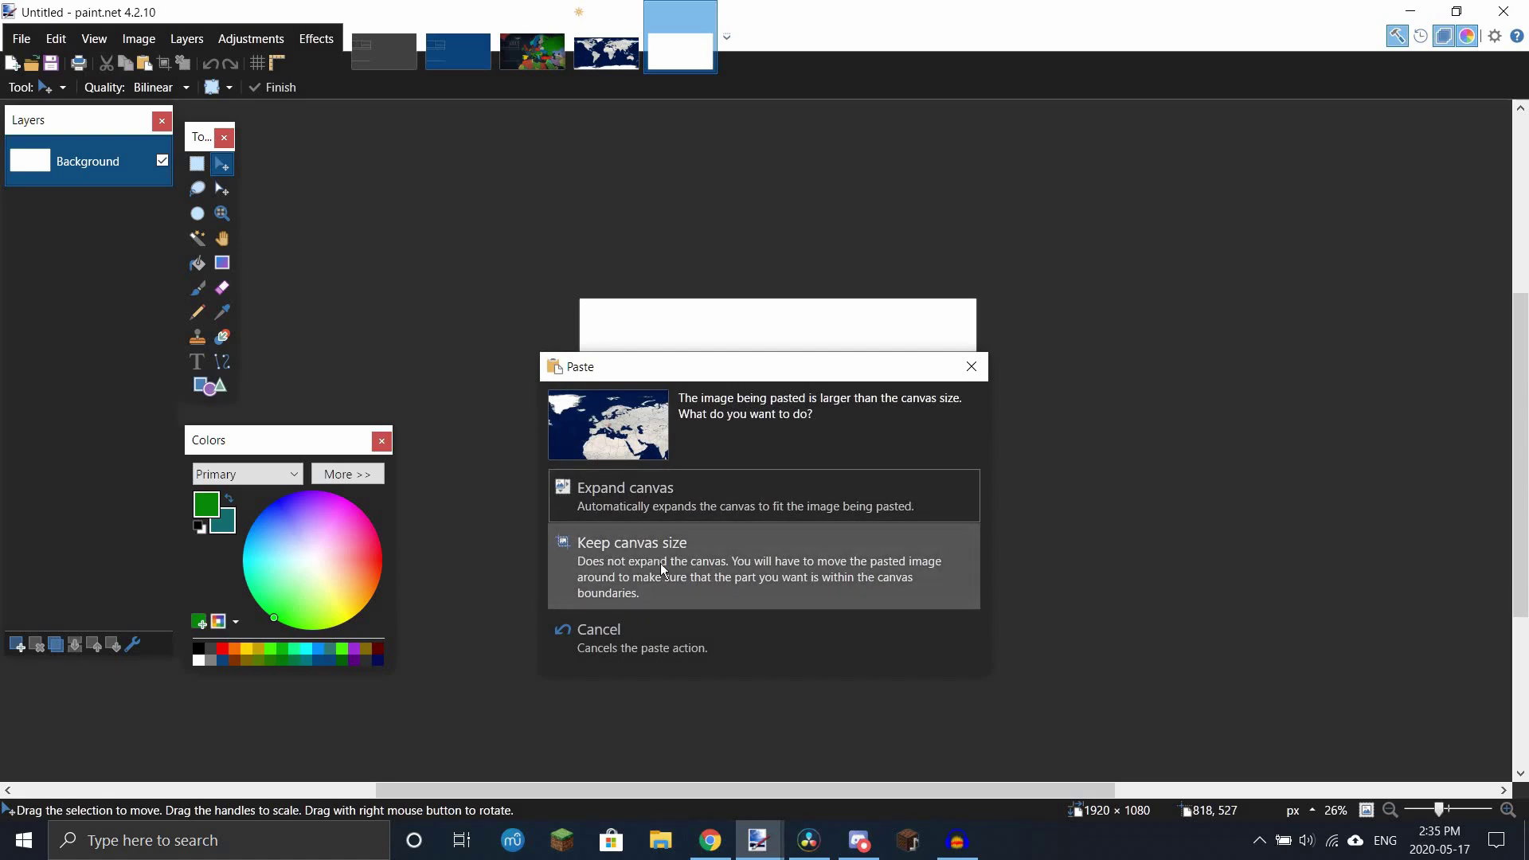
left_click(661, 562)
left_click_drag(966, 511, 980, 515)
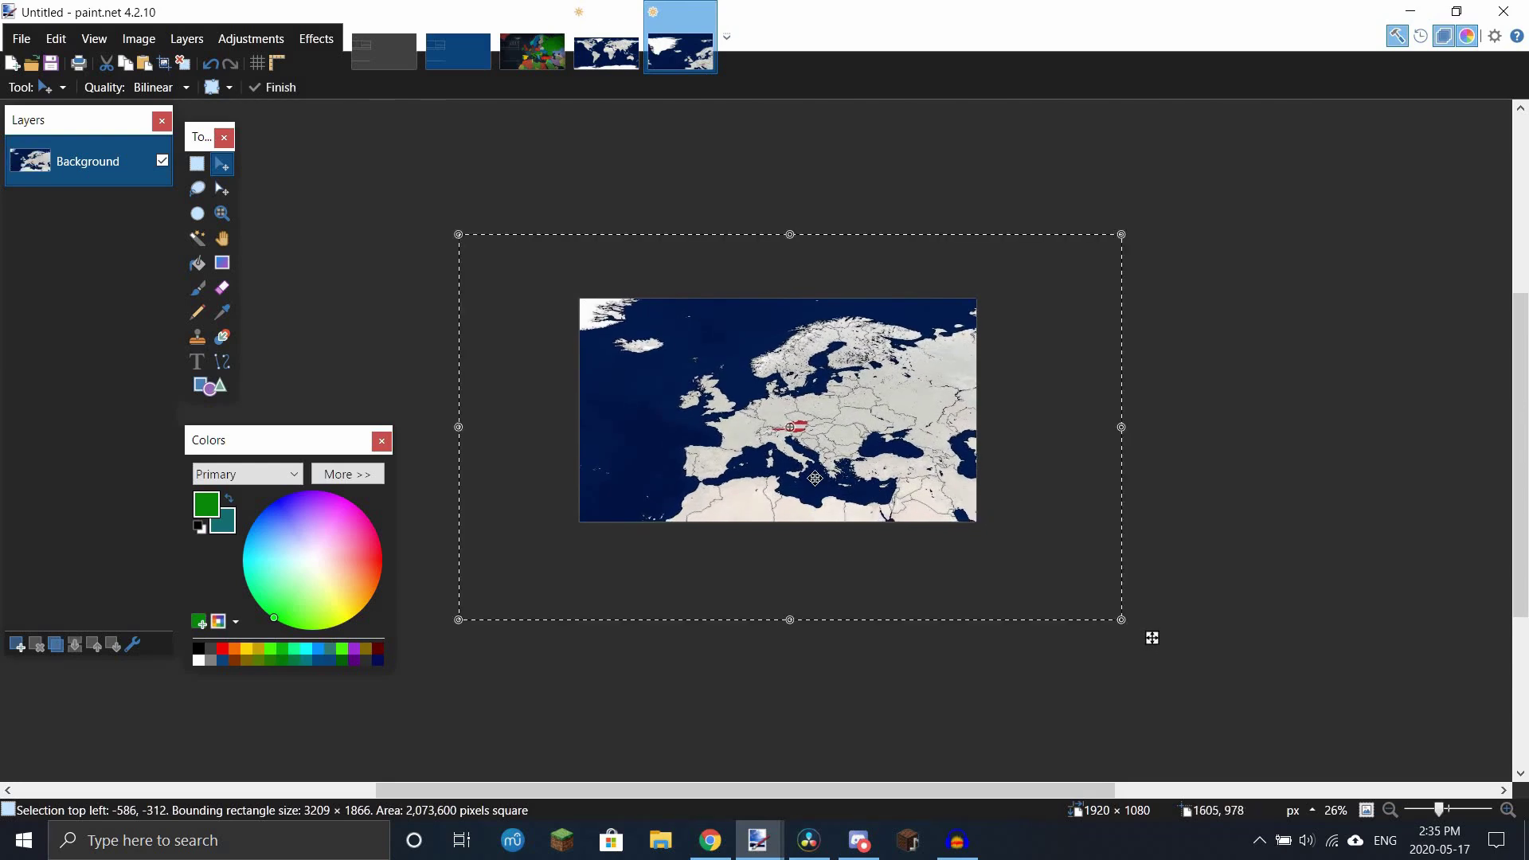
key("ctrl+d")
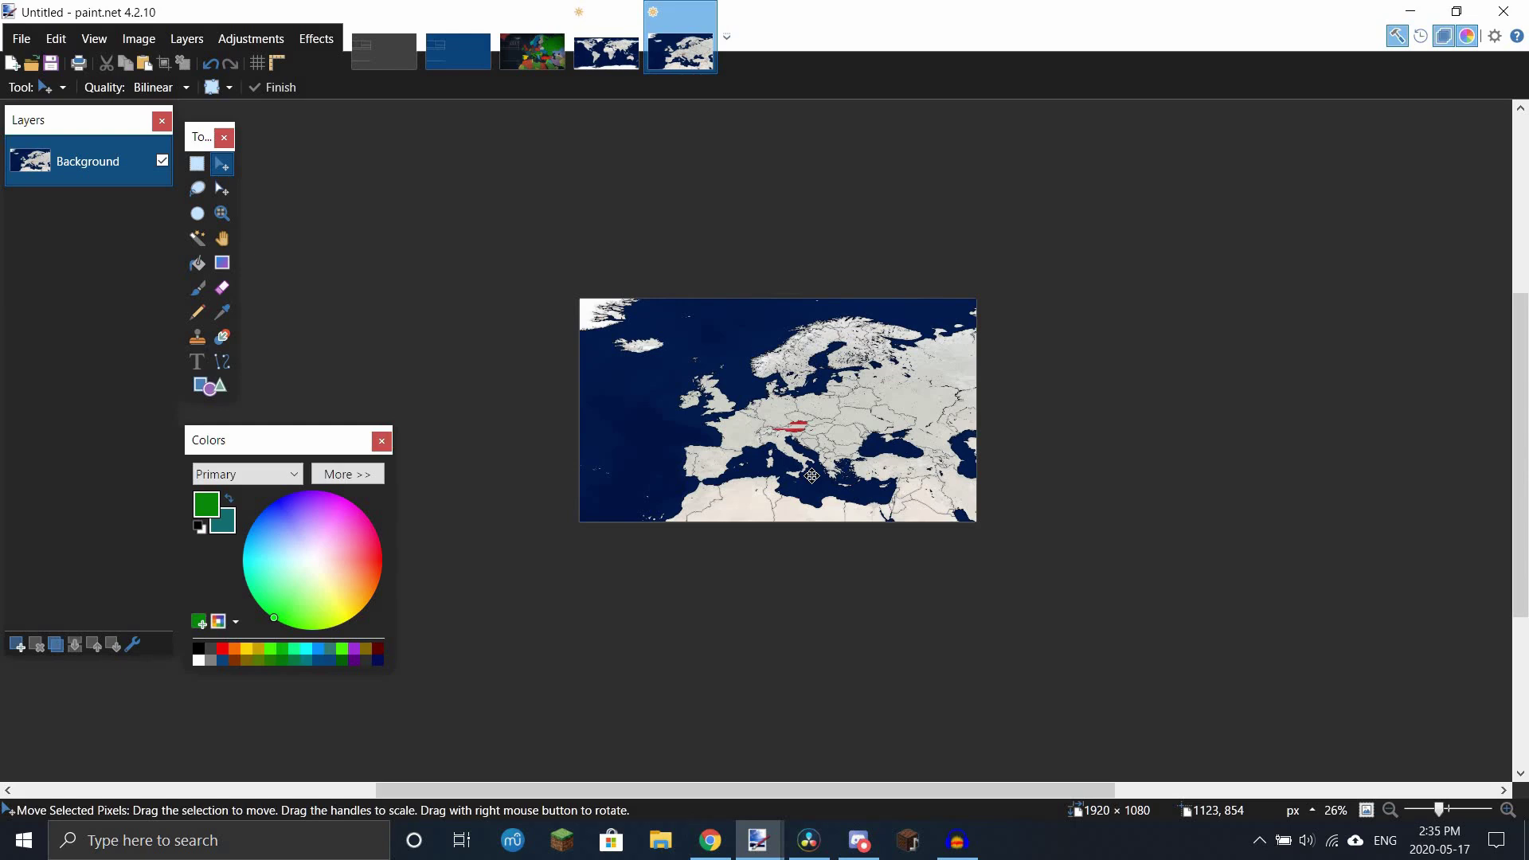
Step: Open Rotate / Zoom for the Europe image and reset all rotation, pan and zoom values to their defaults
key("ctrl+shift+z")
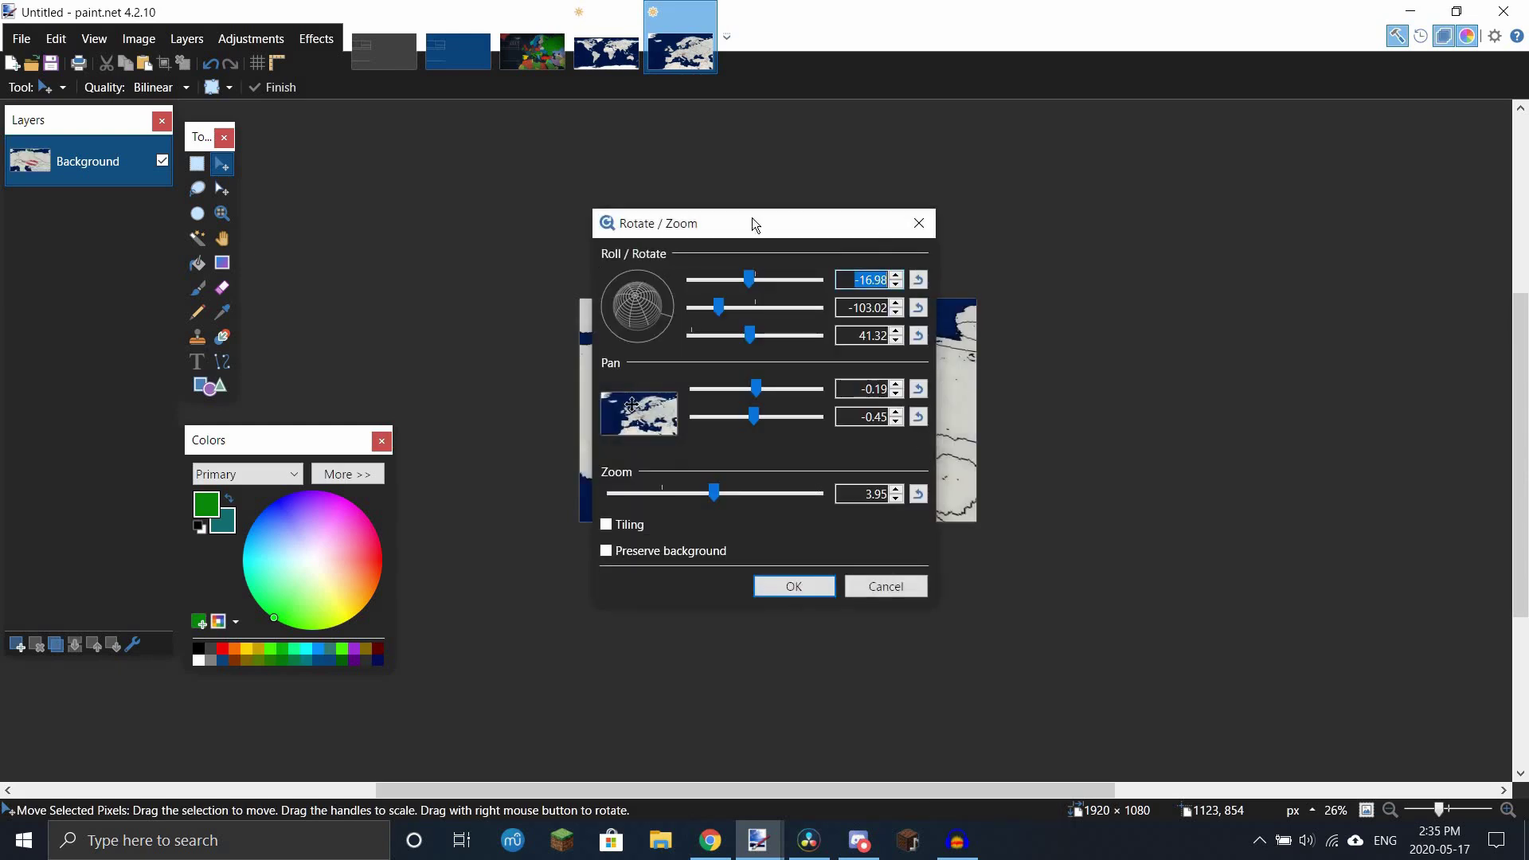
left_click(918, 279)
left_click(918, 308)
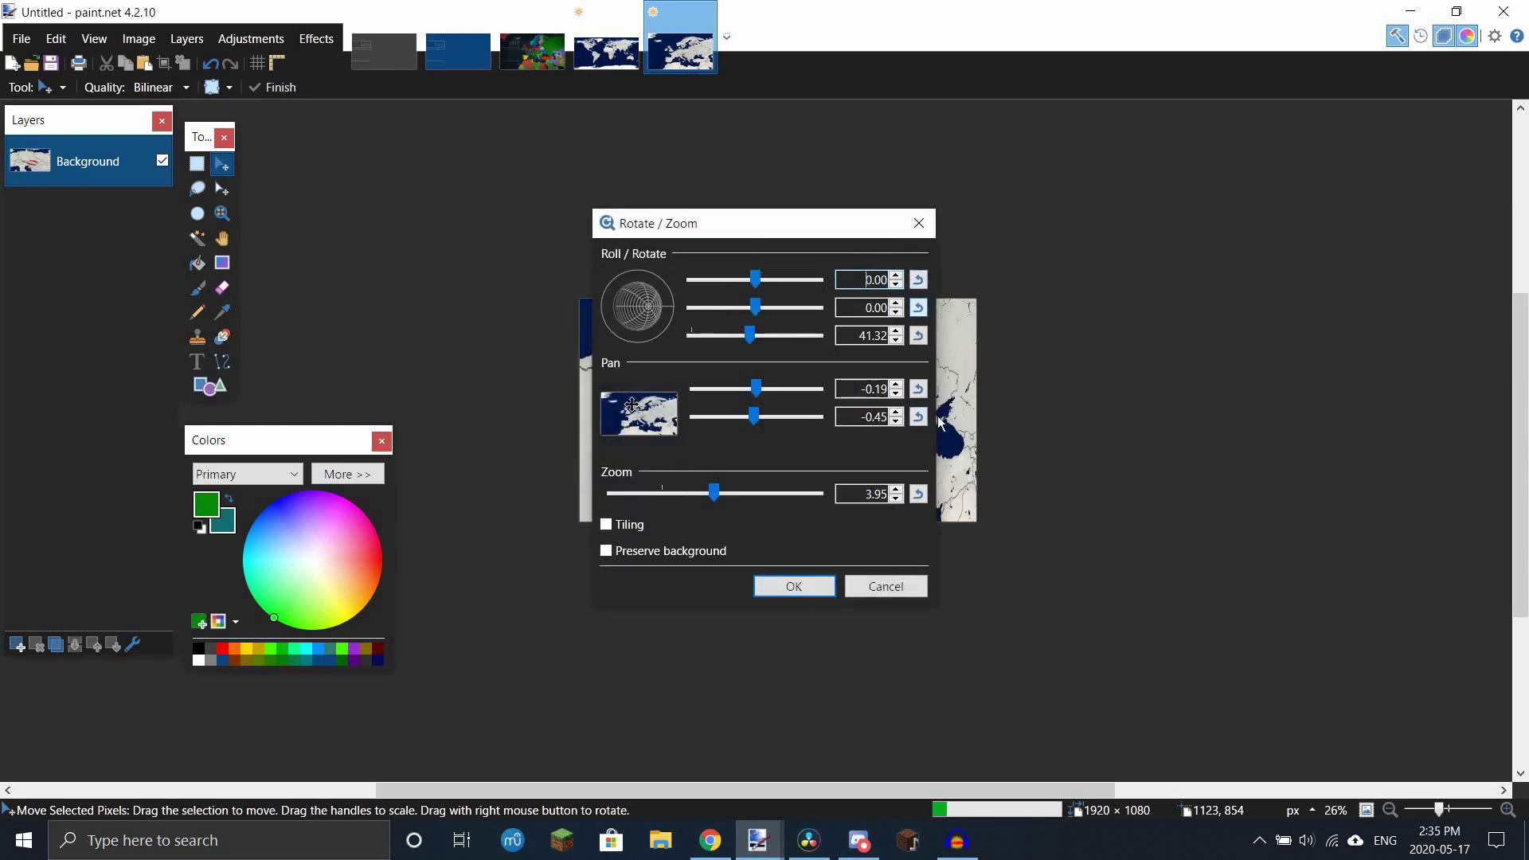
left_click(918, 335)
left_click(918, 494)
left_click(918, 416)
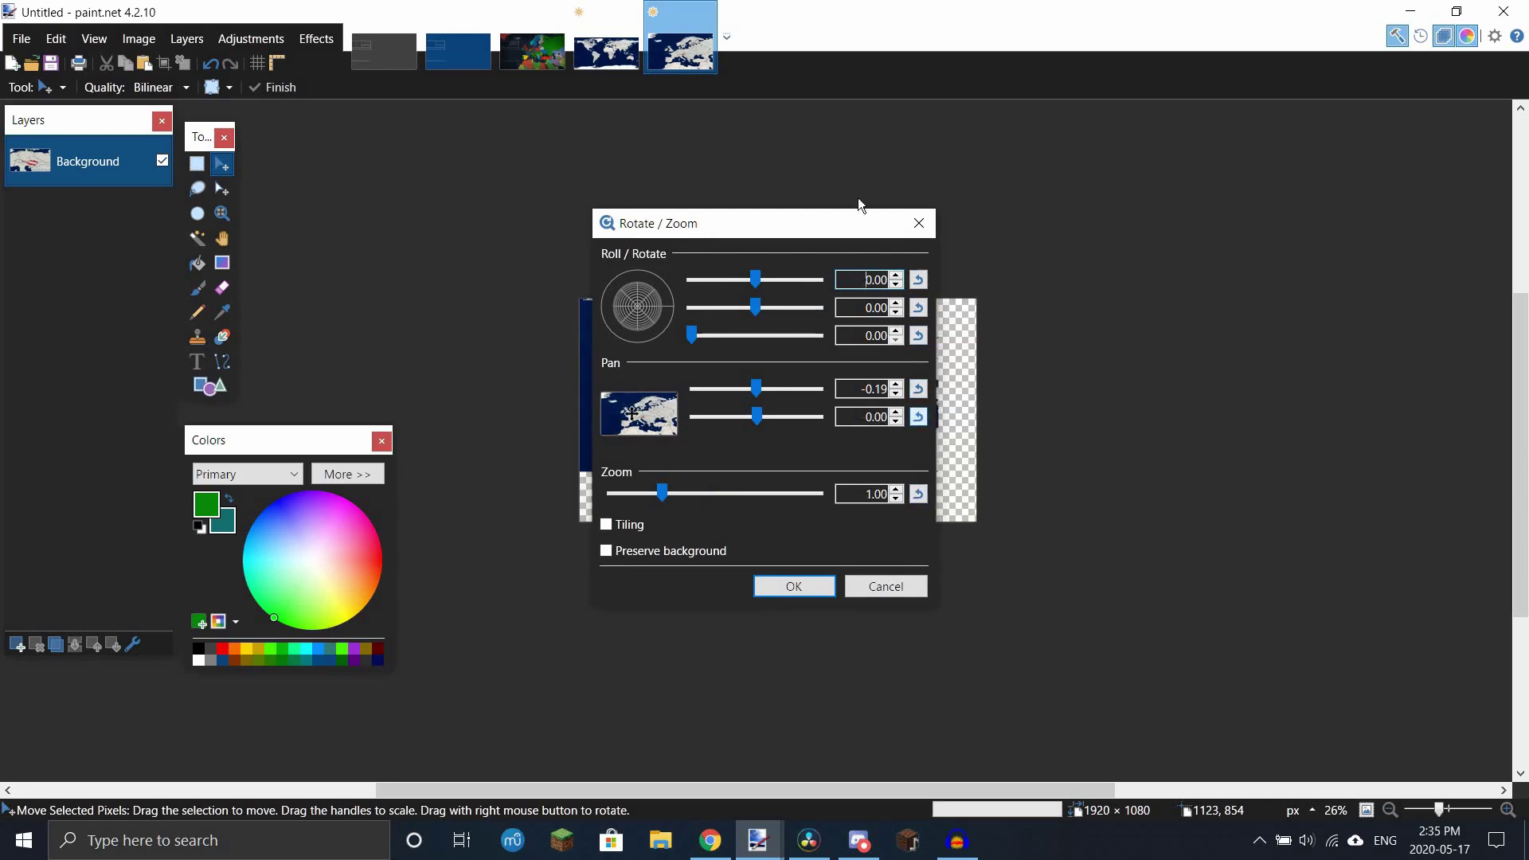
left_click_drag(860, 212, 1373, 220)
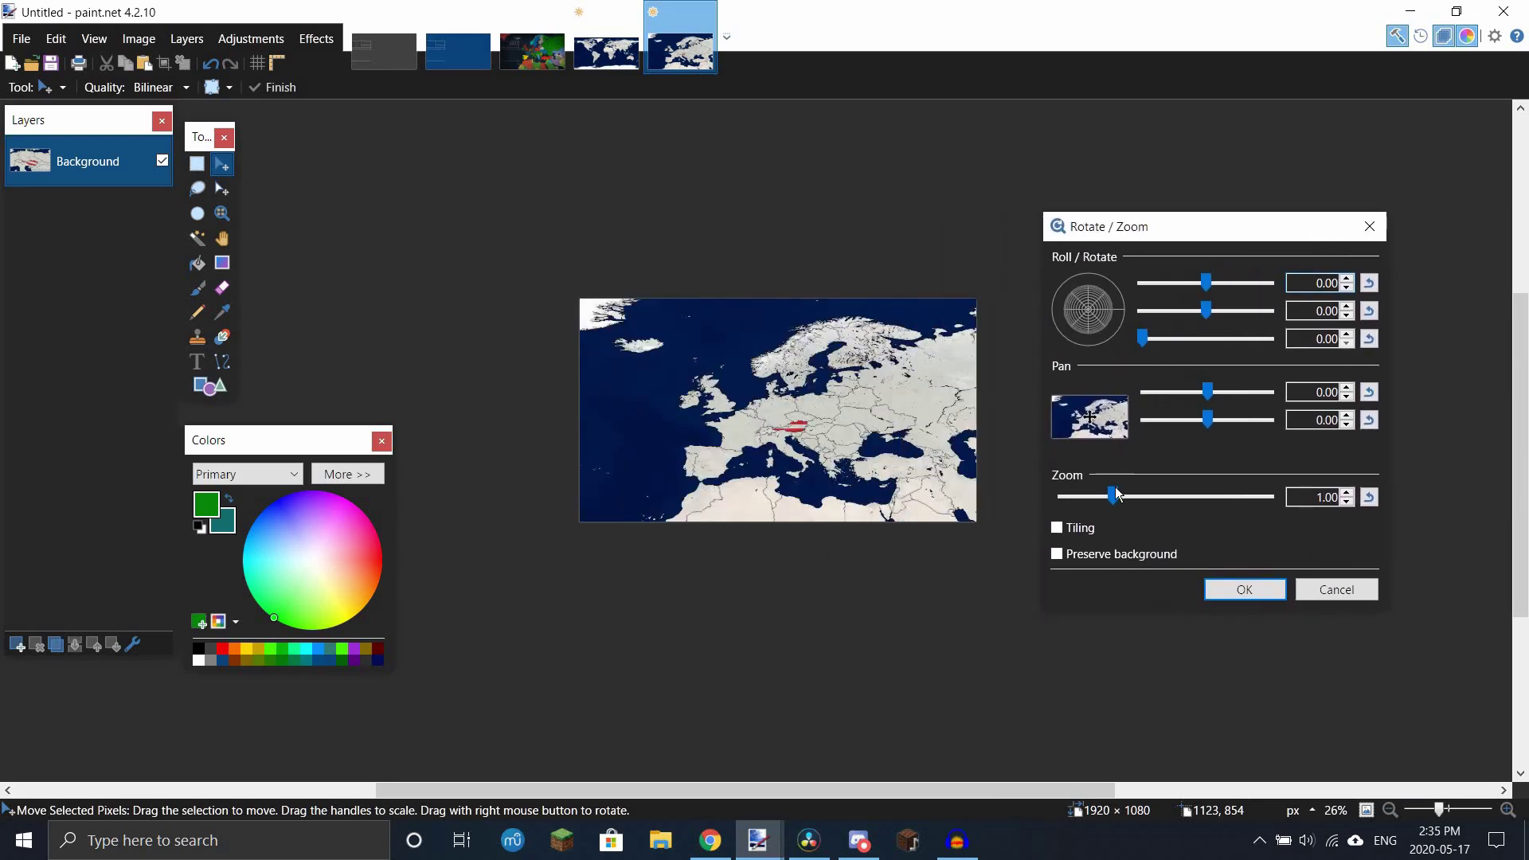
Step: Tilt the map in perspective with rotation values of about -99.94 and 45.76, and zoom in to about 3.83
left_click_drag(1113, 499, 1157, 500)
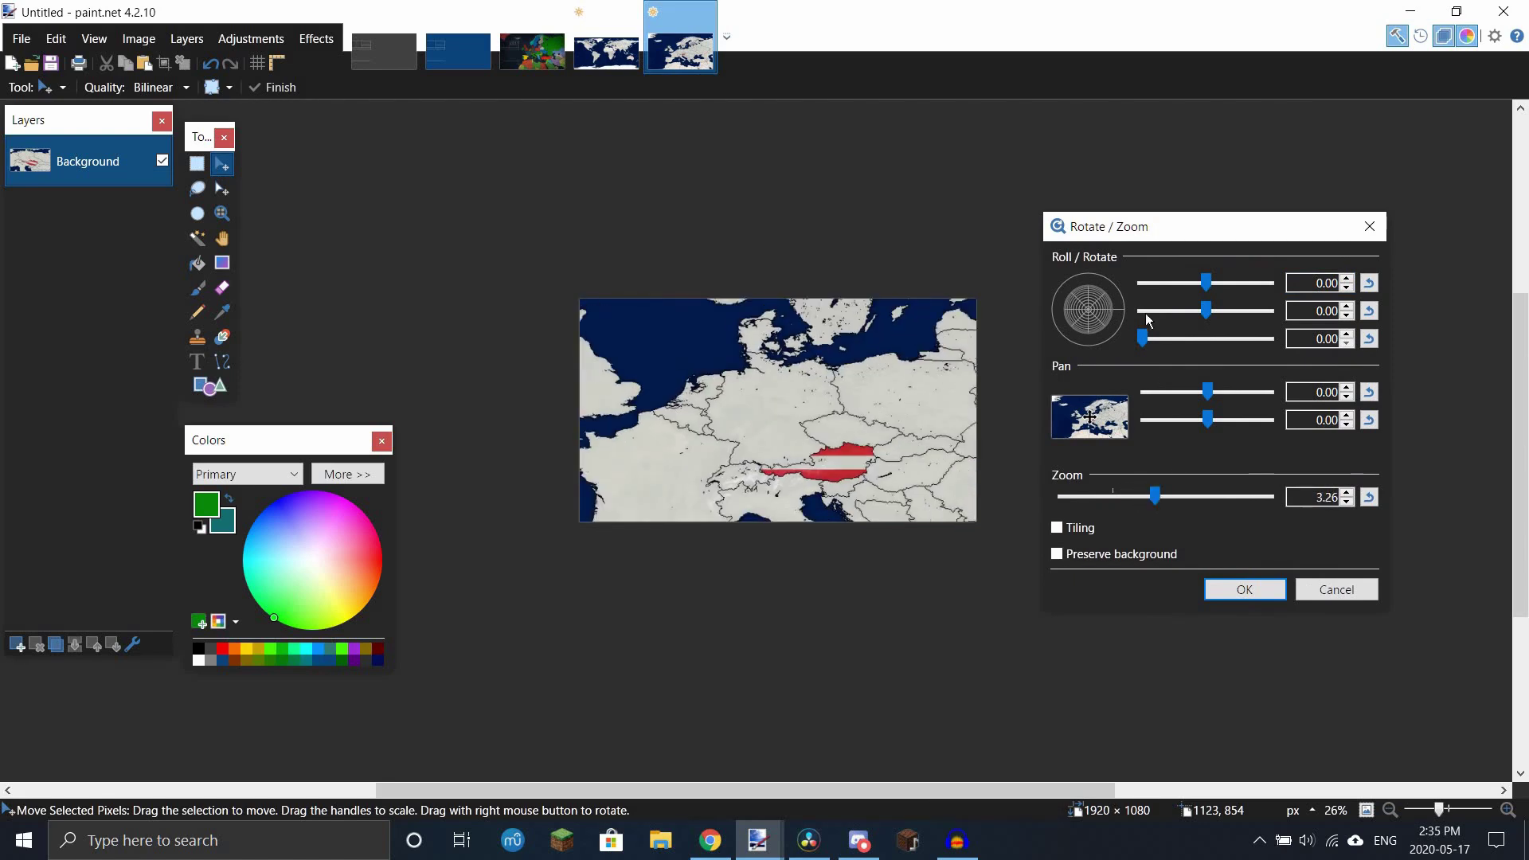
left_click_drag(1083, 316, 1092, 304)
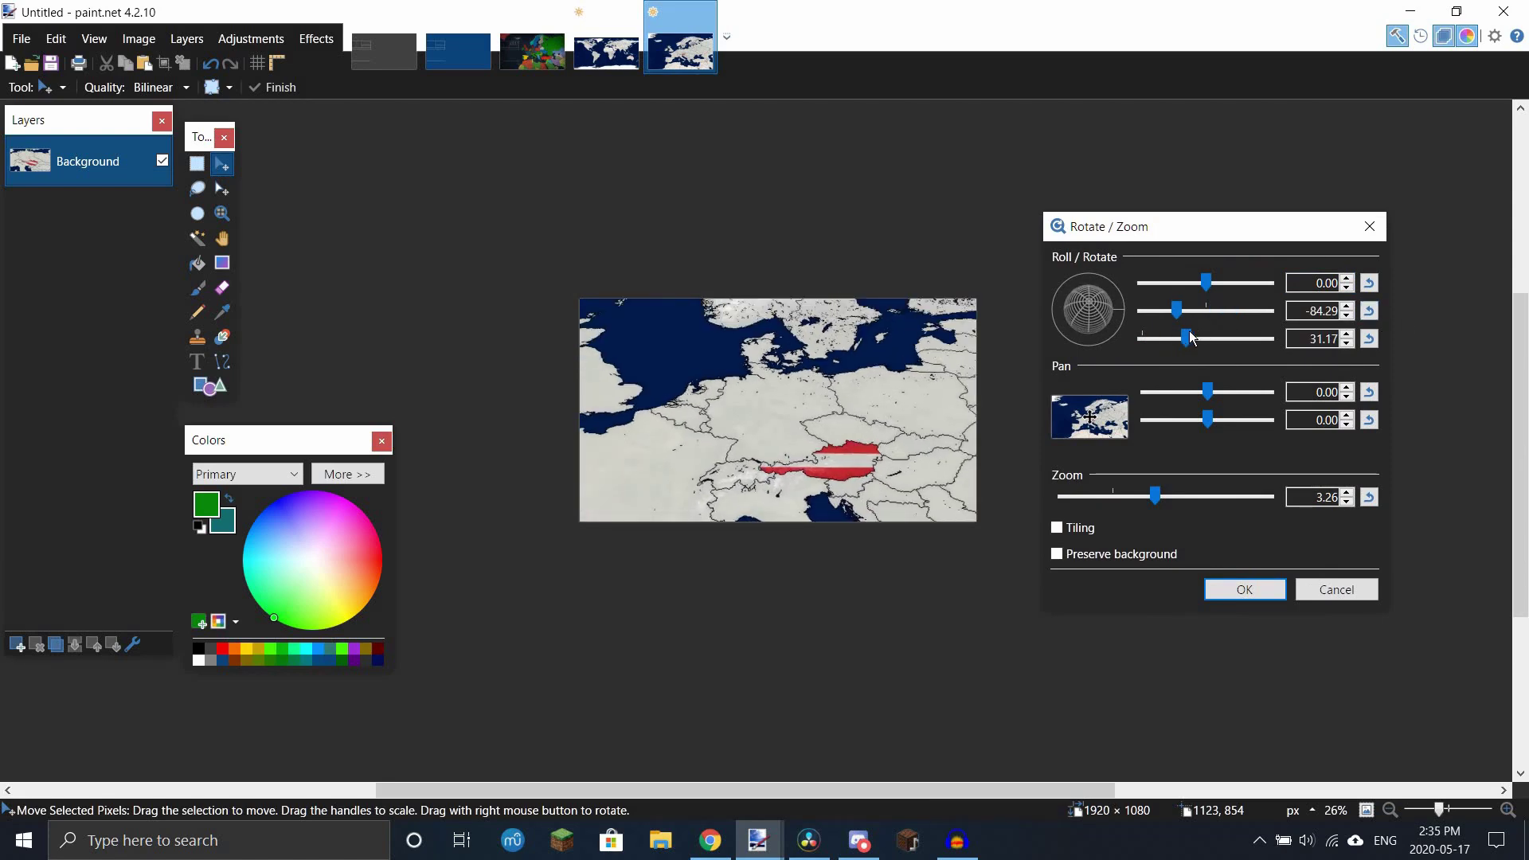
left_click_drag(1191, 338, 1210, 338)
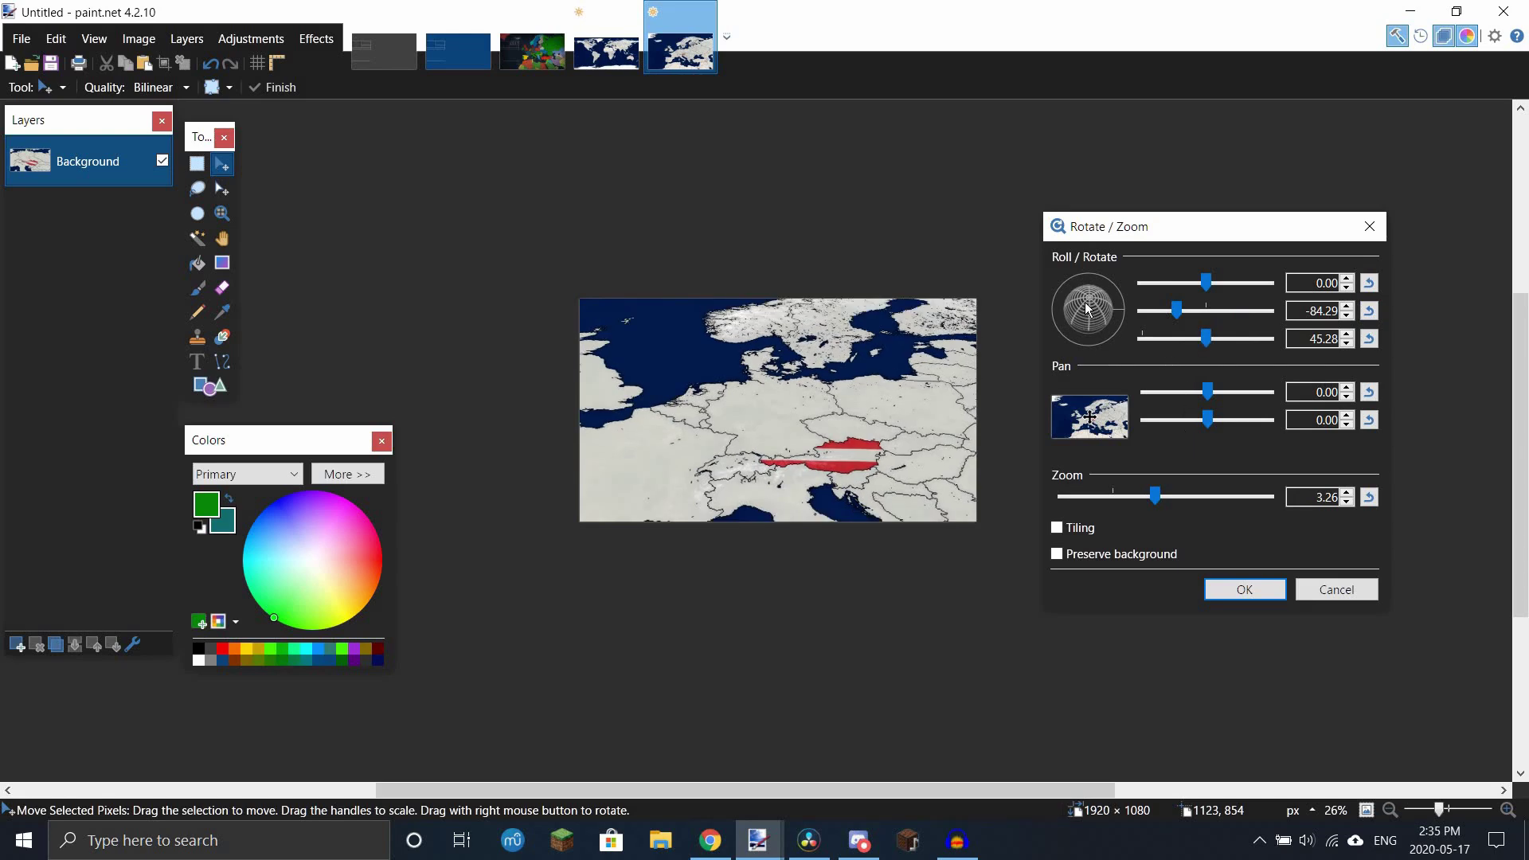
left_click_drag(1090, 310, 1115, 312)
left_click_drag(1159, 496, 1167, 494)
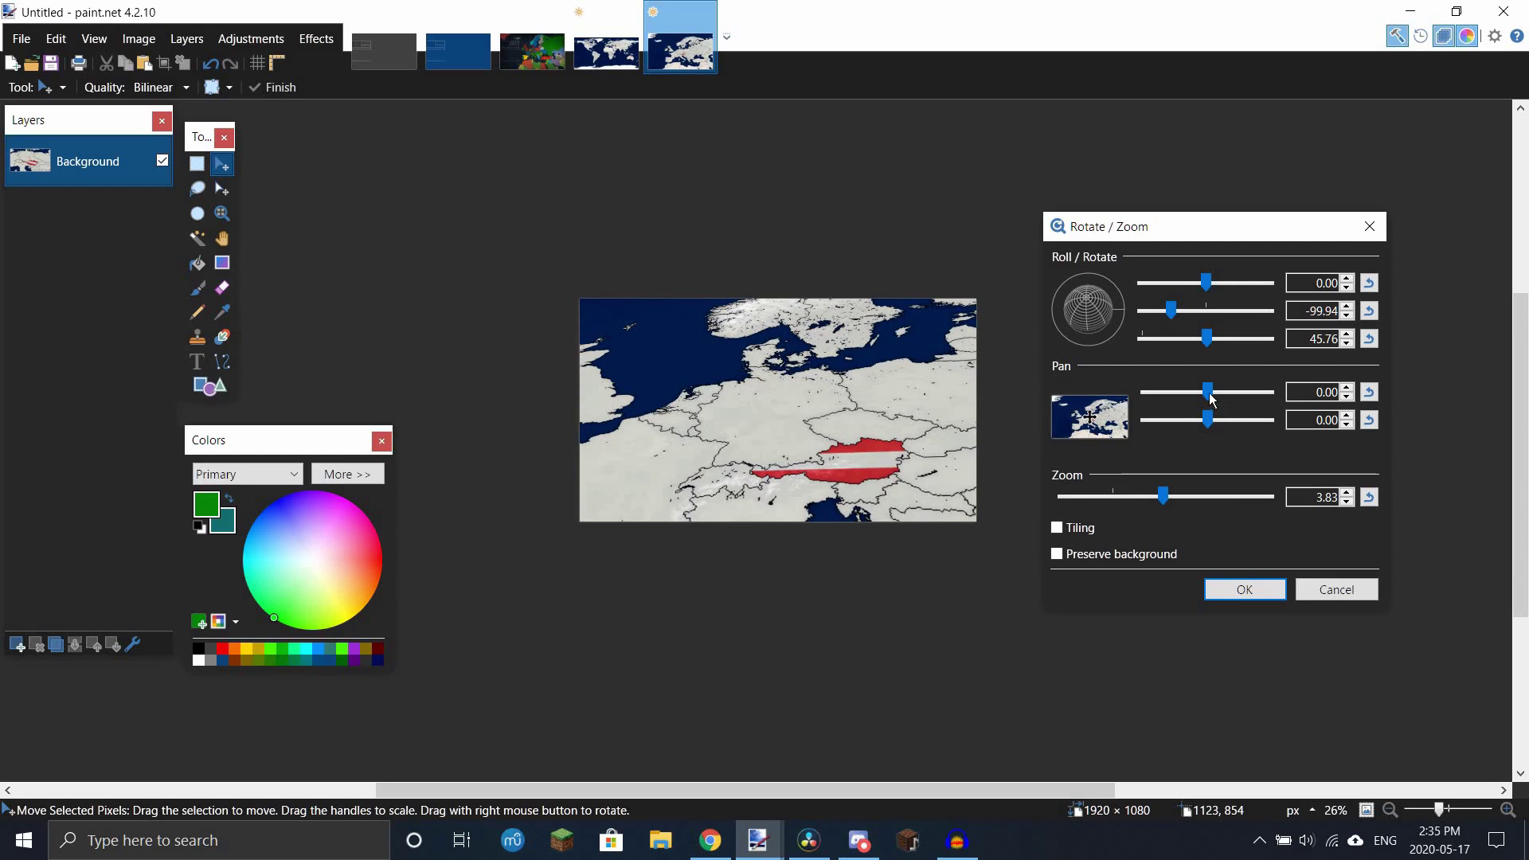
Step: Zoom the map to about 5.41 and pan to about -0.45 and -0.71 to centre Austria
left_click_drag(1208, 393, 1204, 420)
left_click_drag(1163, 497, 1183, 499)
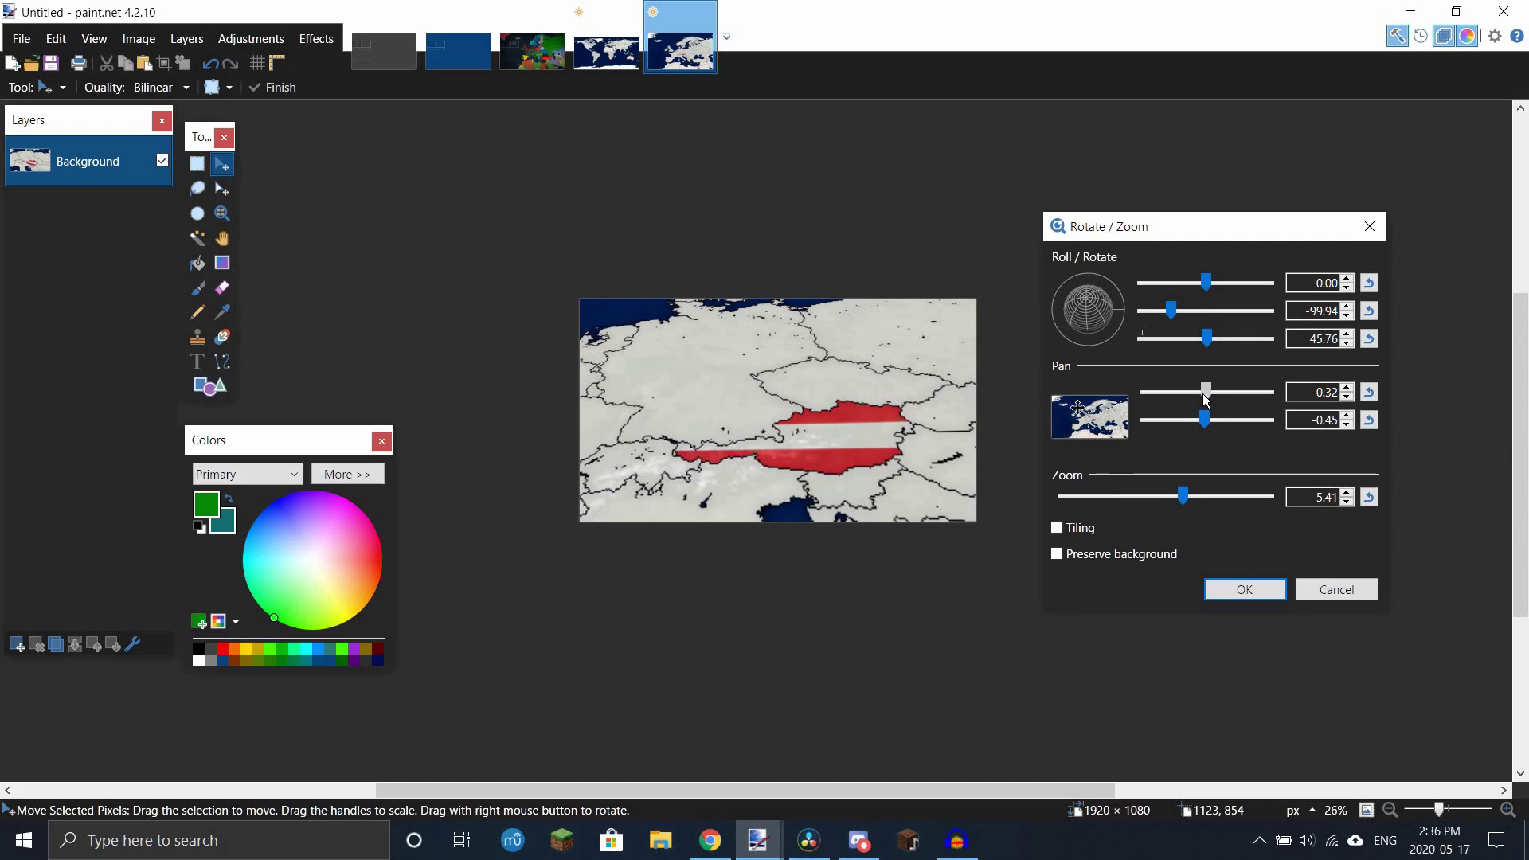
left_click_drag(1207, 399, 1206, 401)
left_click_drag(1208, 423, 1206, 423)
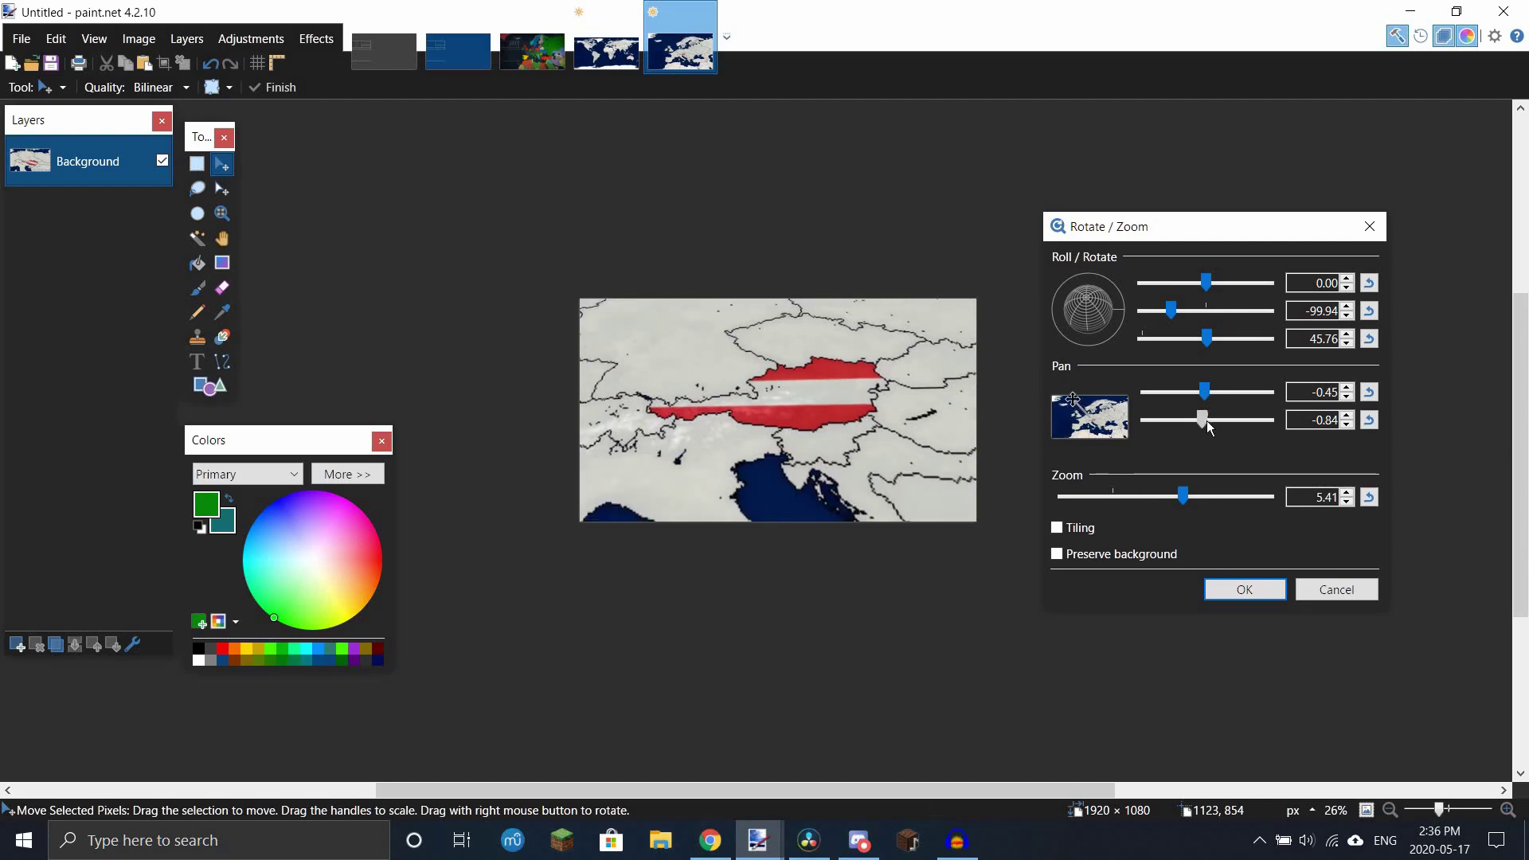
Step: Set the roll angle to about -3.40 and the third rotation value to 60.00, and apply the Rotate / Zoom effect
left_click_drag(1198, 291, 1195, 288)
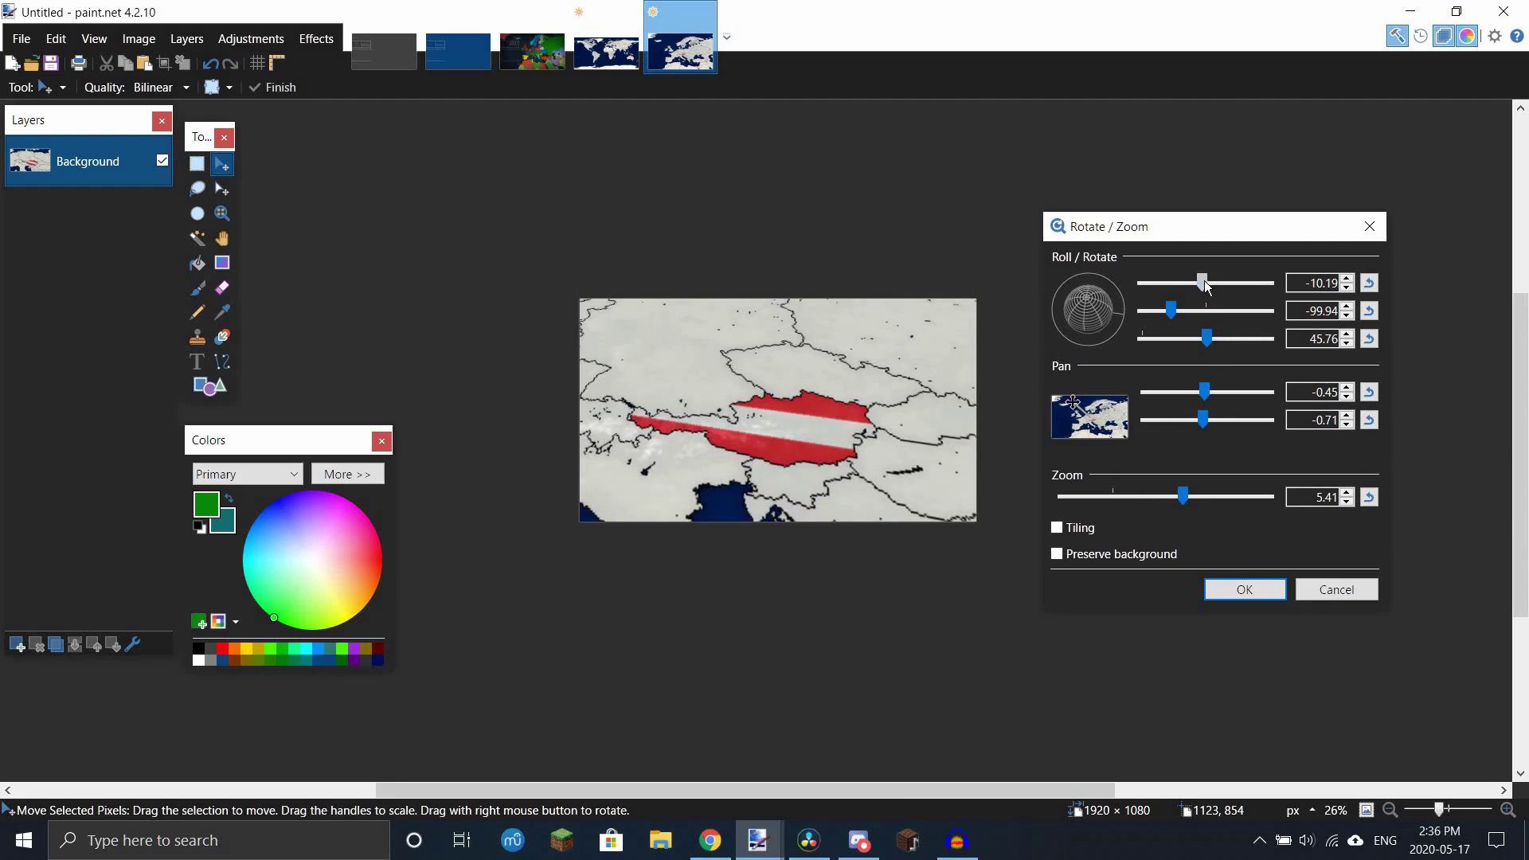
left_click_drag(1203, 280, 1205, 283)
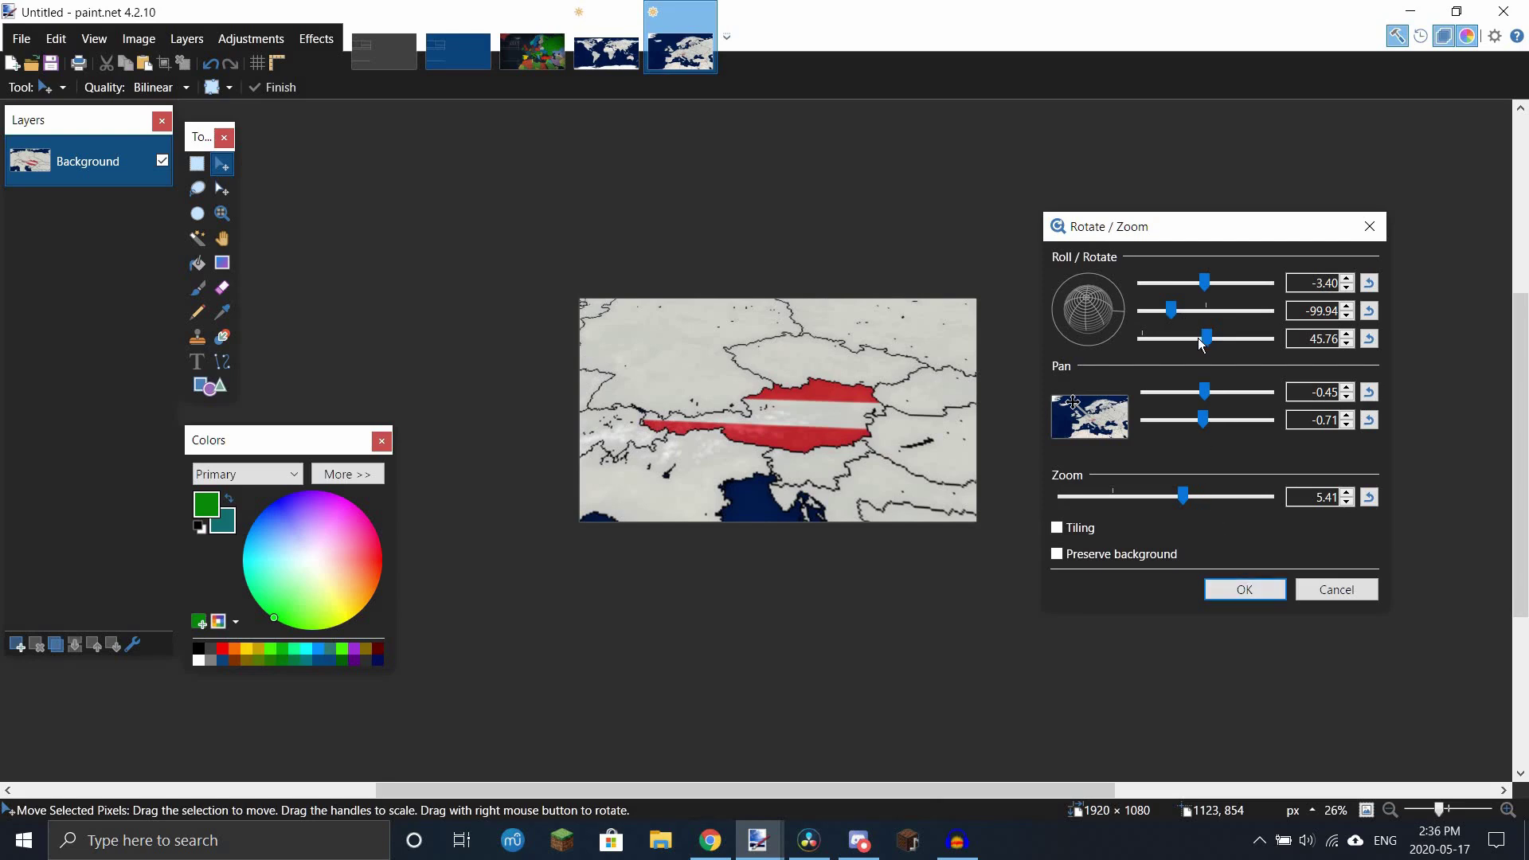
left_click_drag(1198, 339, 1214, 339)
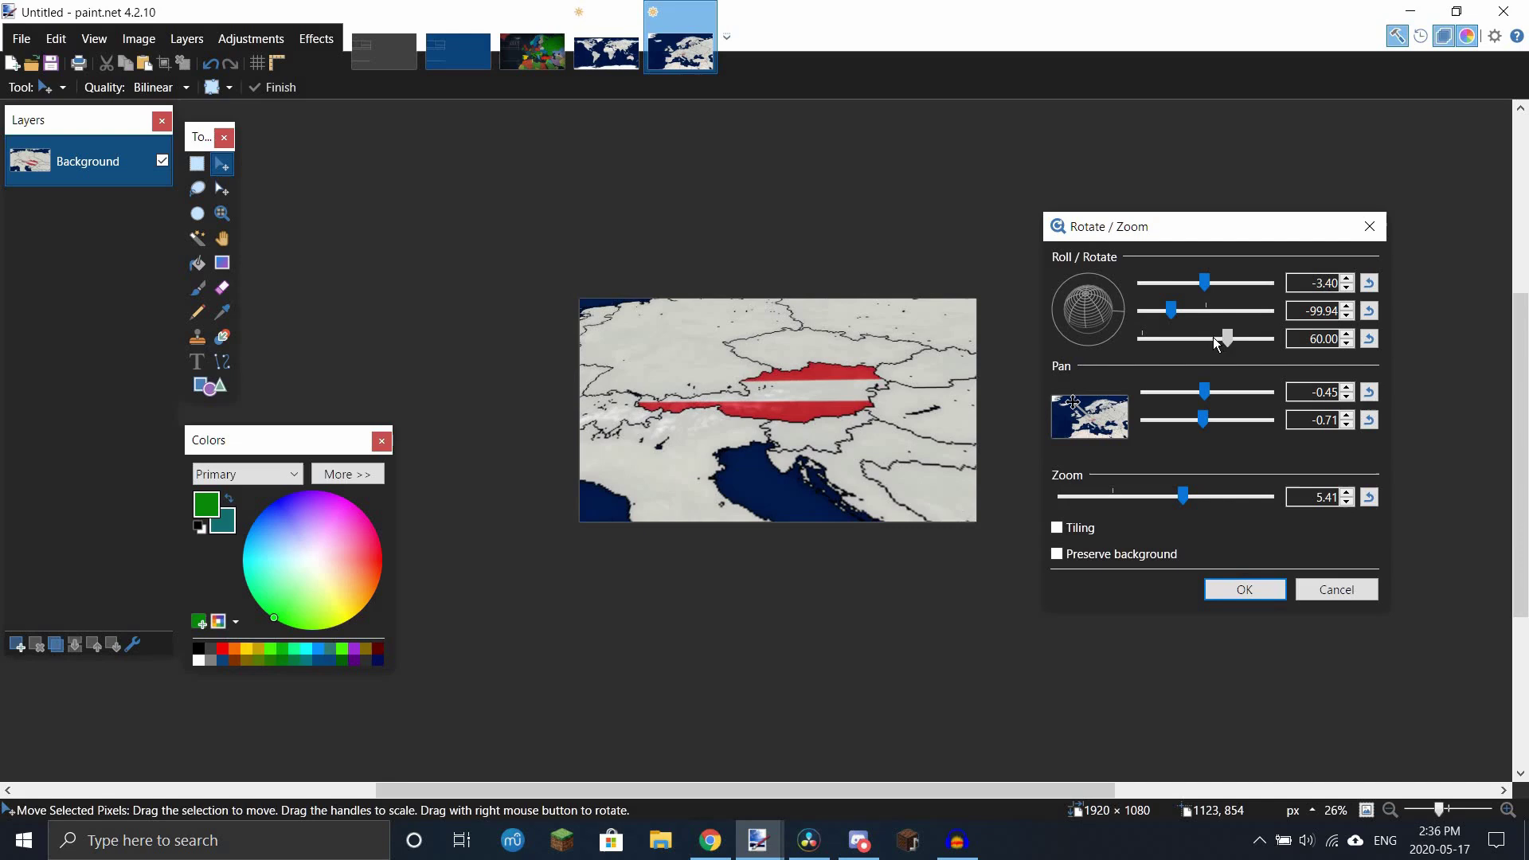
left_click(1232, 587)
scroll(762, 334, "down", 2)
scroll(762, 334, "up", 3)
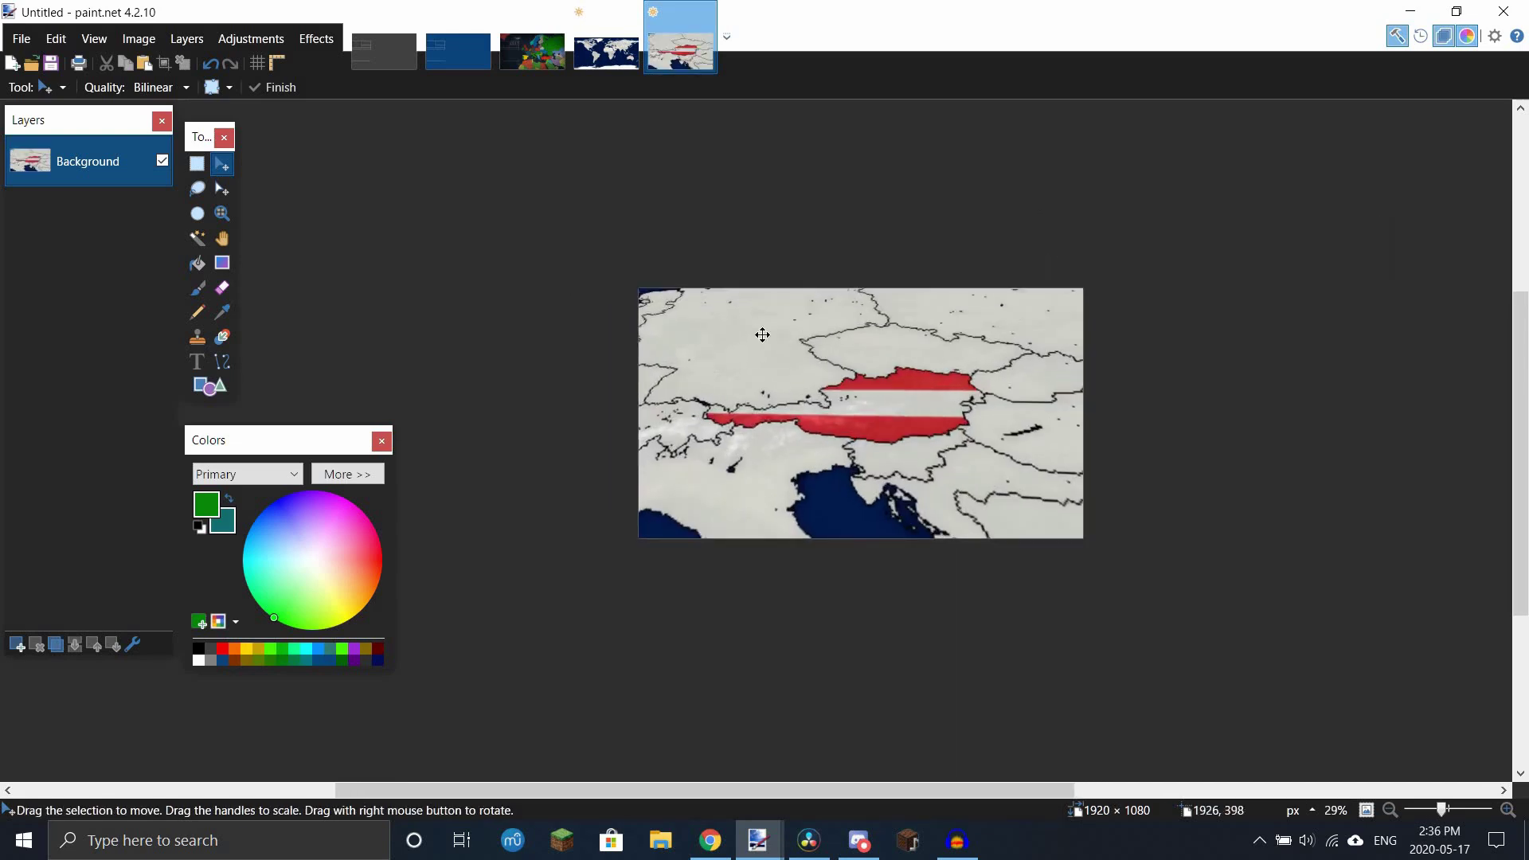
scroll(762, 334, "up", 3)
scroll(762, 398, "down", 4)
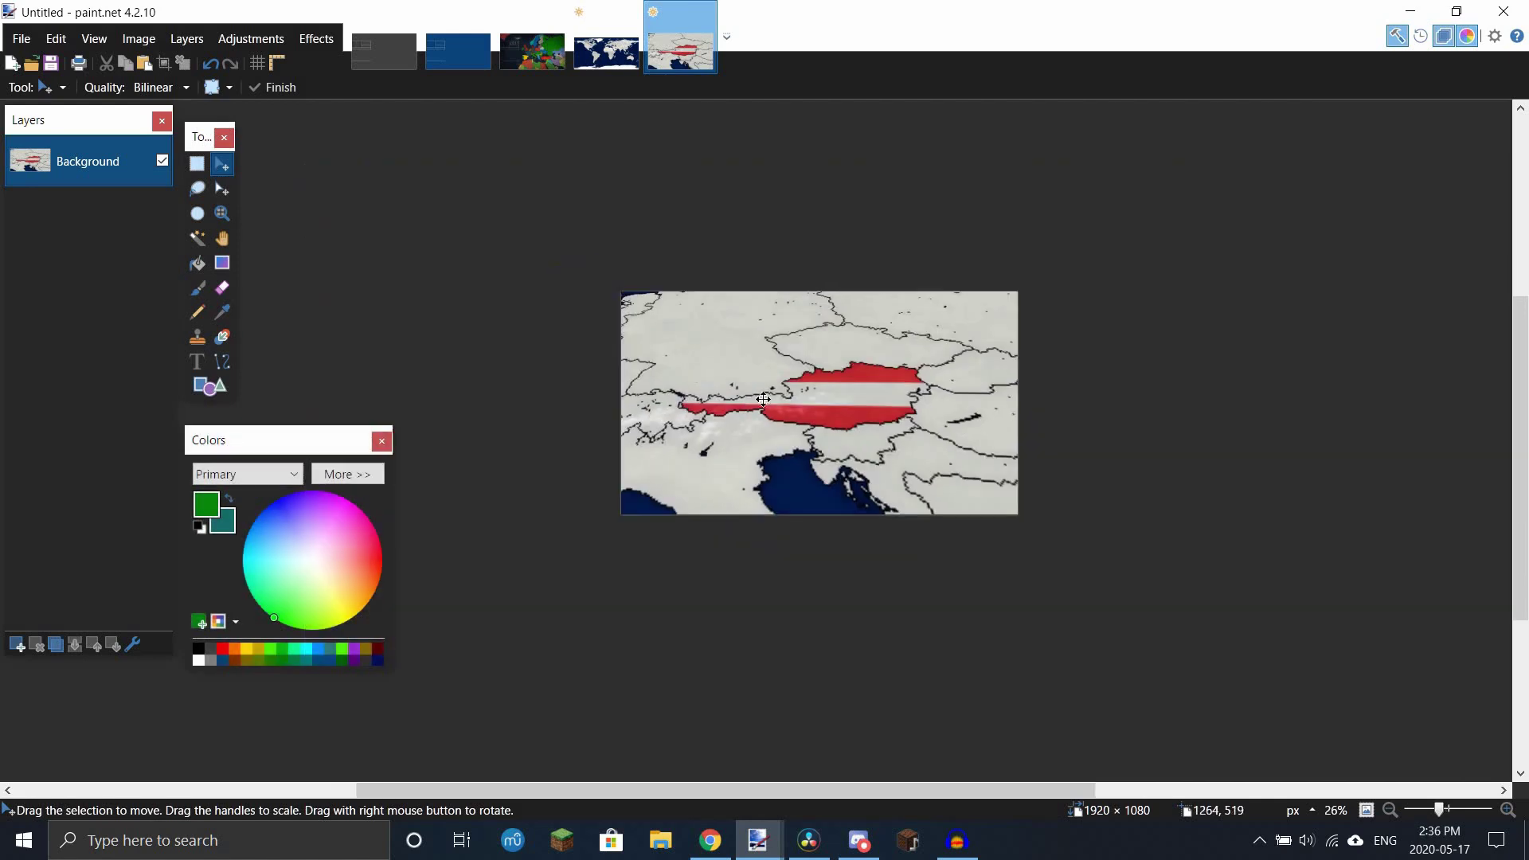
scroll(763, 398, "up", 4)
scroll(763, 398, "down", 2)
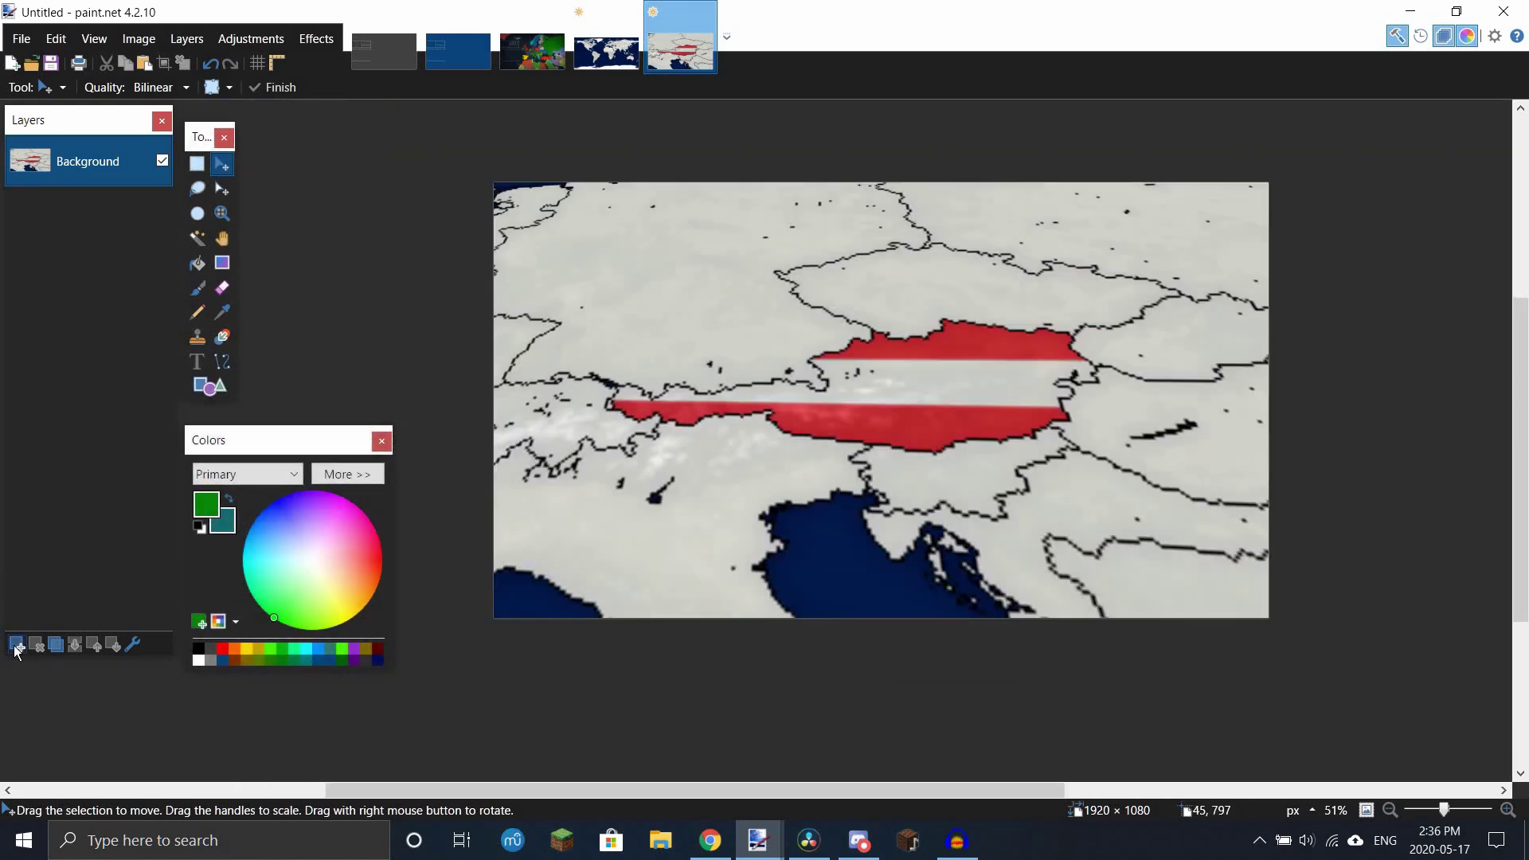
Step: Add a new layer above the background and fill it with solid black
left_click(16, 649)
key("f")
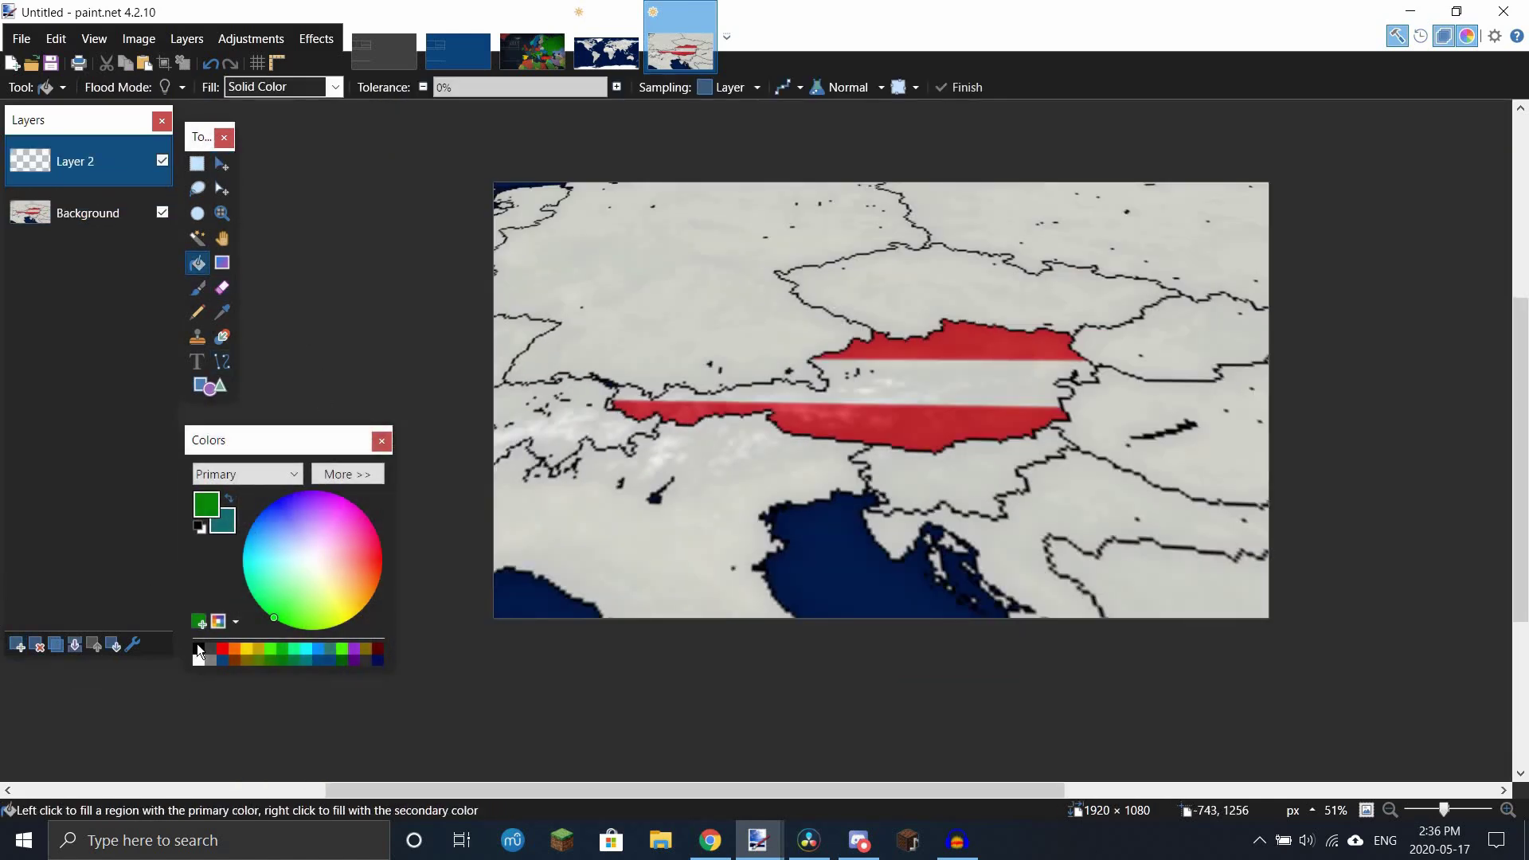
left_click(198, 648)
left_click(801, 358)
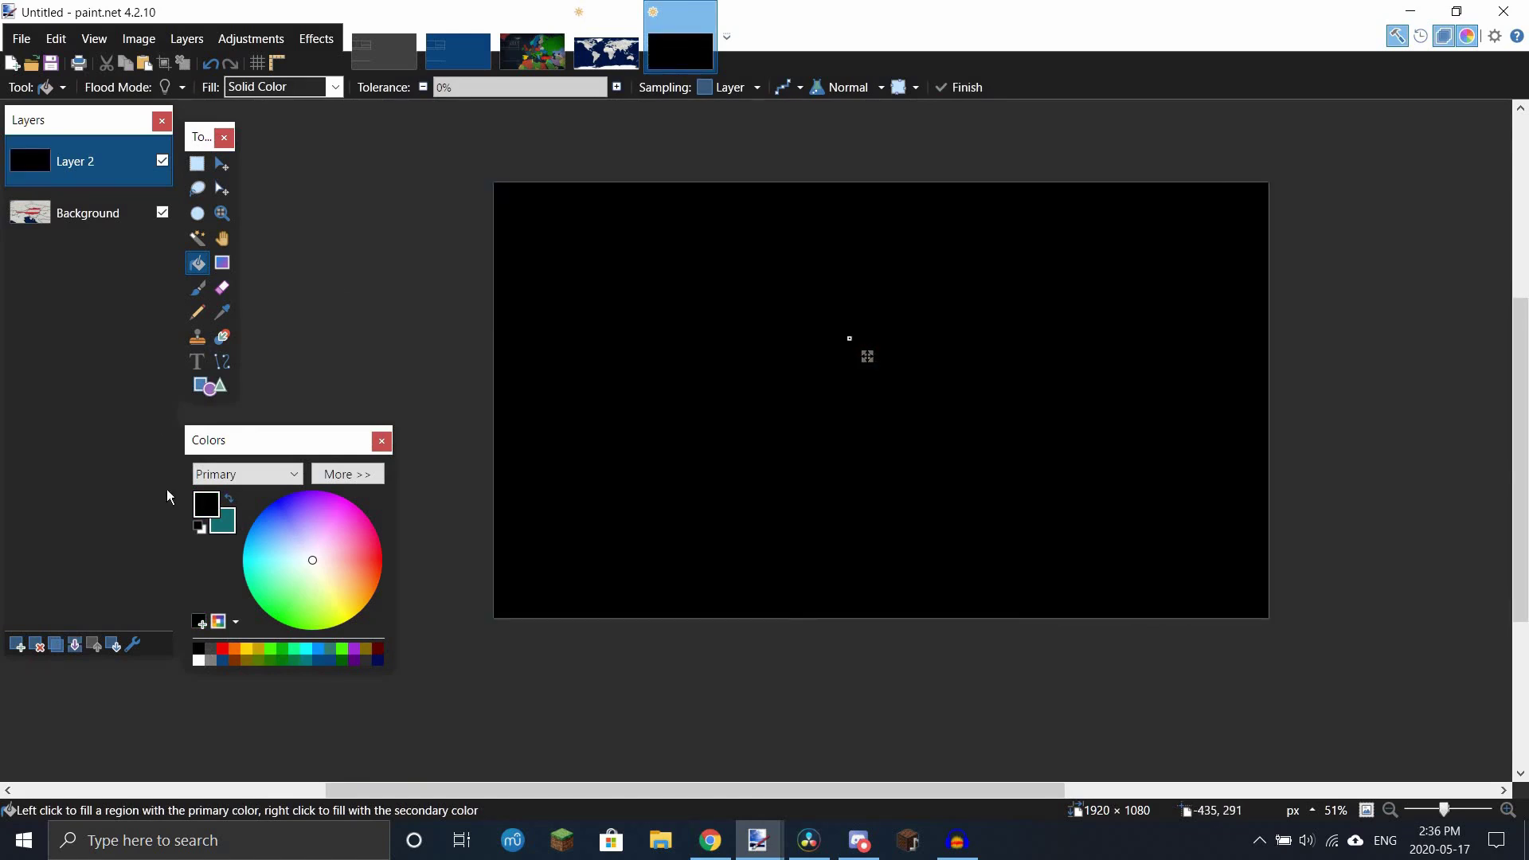
Step: Lower the black Layer 2's opacity to 44 so it darkens the map
left_click(132, 645)
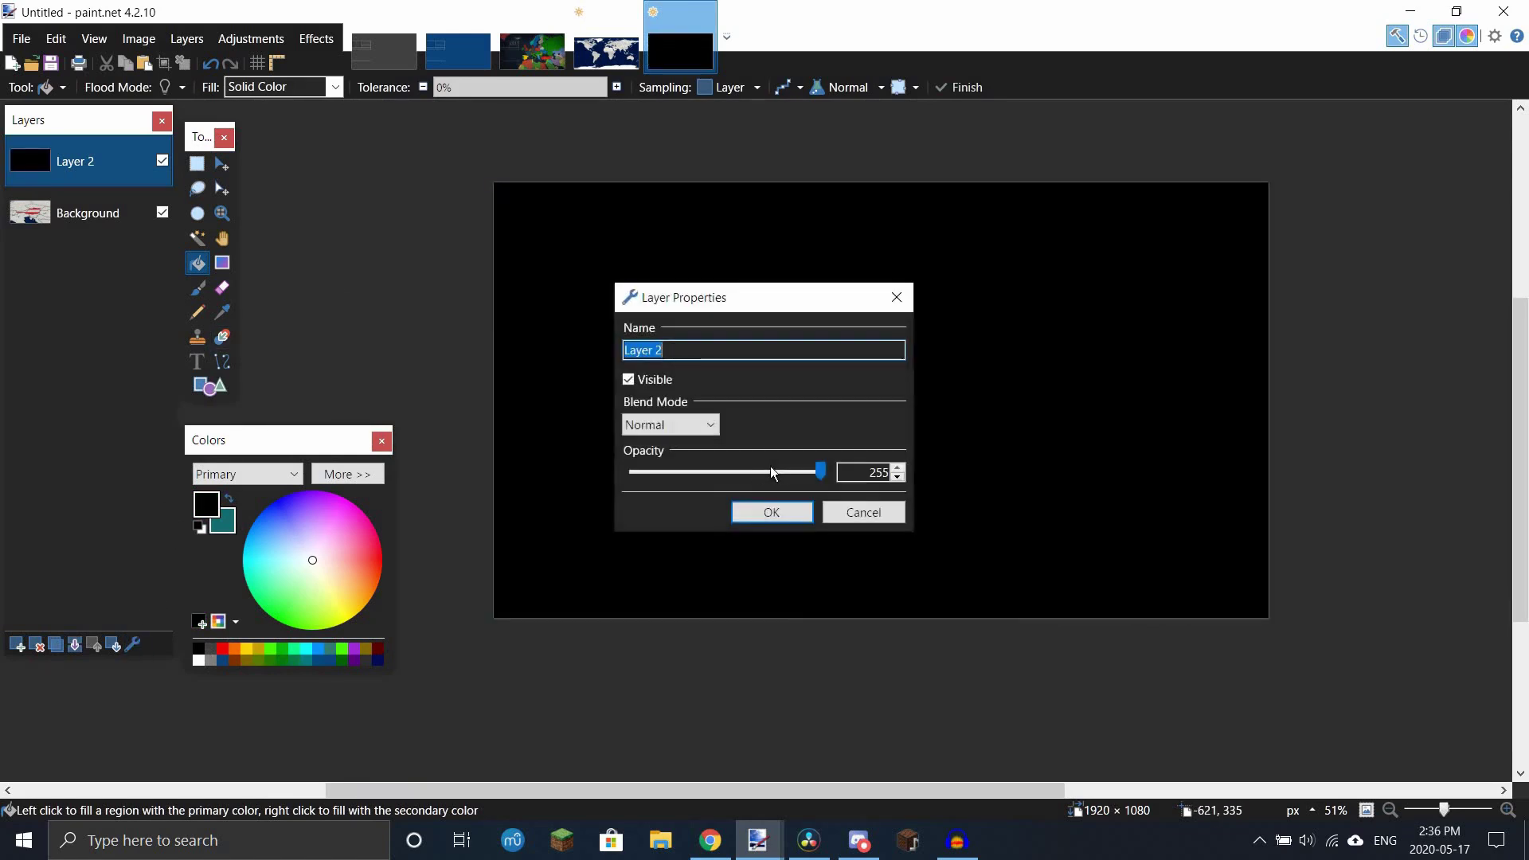
left_click_drag(686, 483, 674, 481)
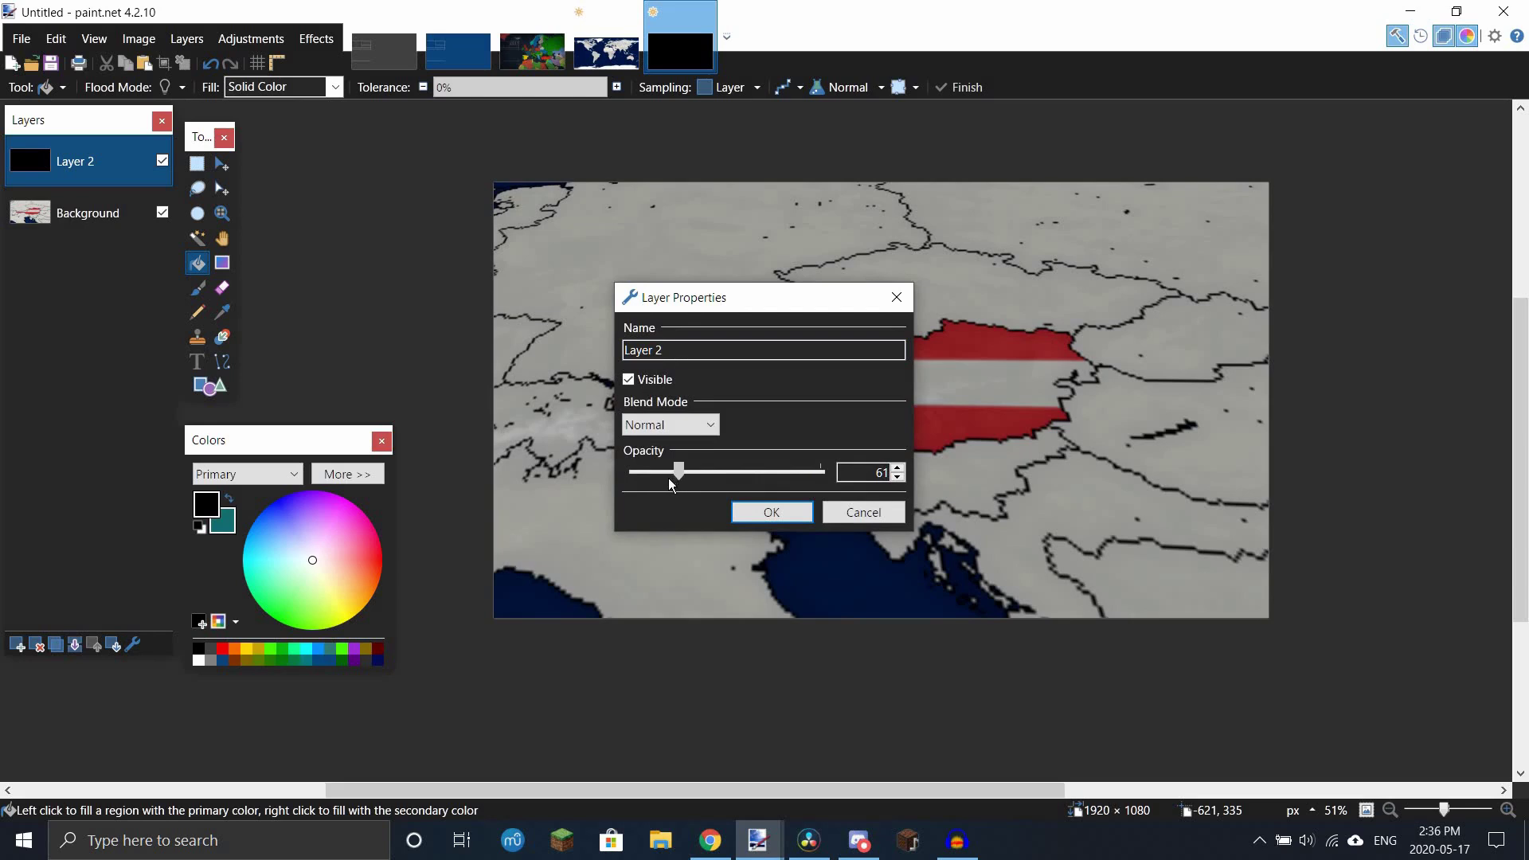
left_click(771, 512)
scroll(939, 402, "down", 2)
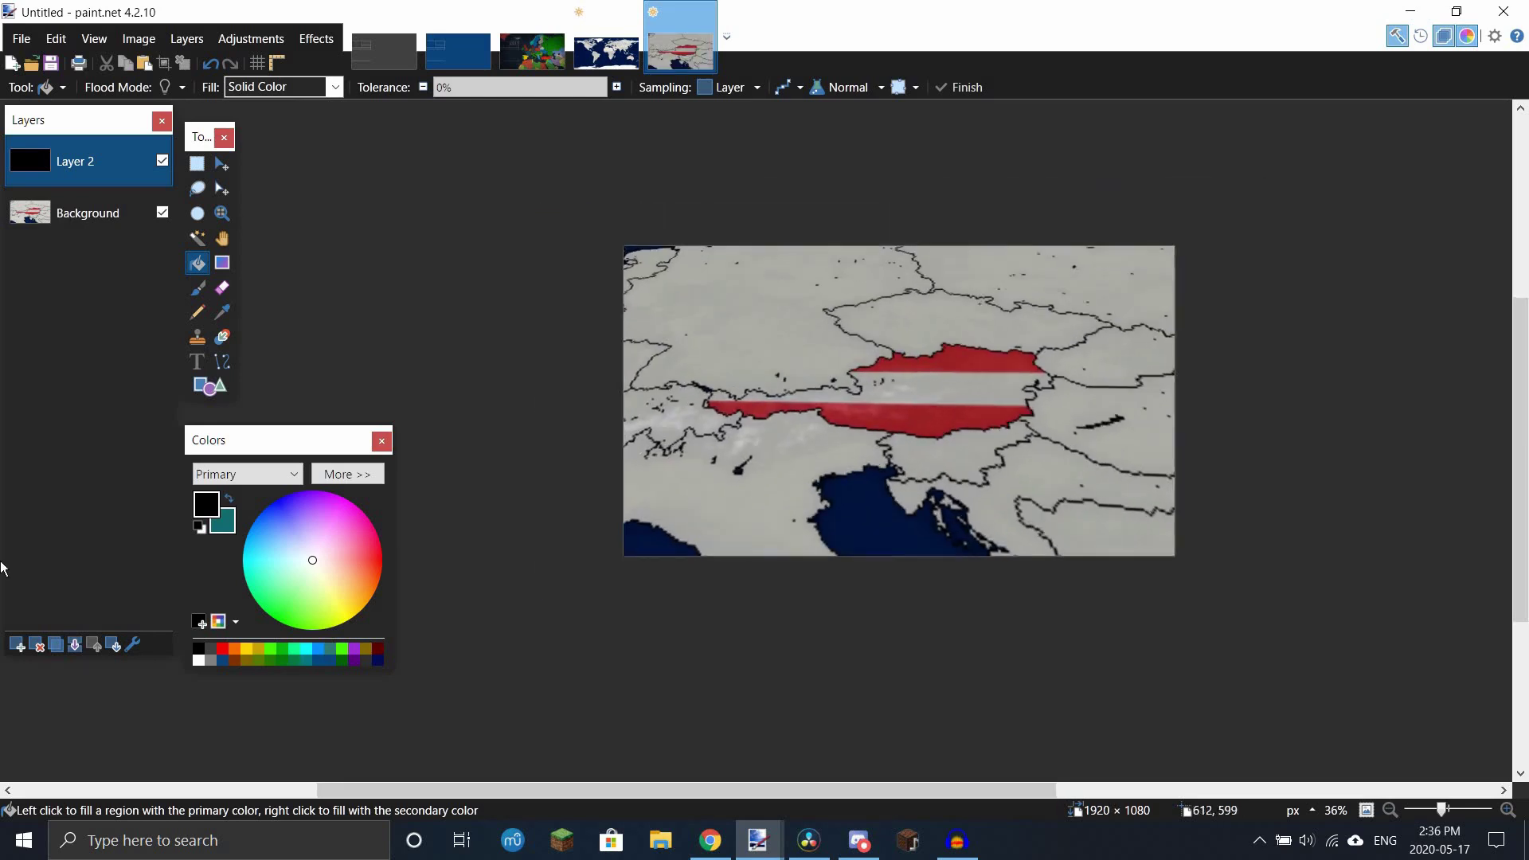
scroll(2, 568, "up", 1)
Step: Add another black-filled layer and erase its centre with a 2000-wide, 0% hardness Eraser to form a vignette
key("ctrl+shift+n")
left_click(785, 354)
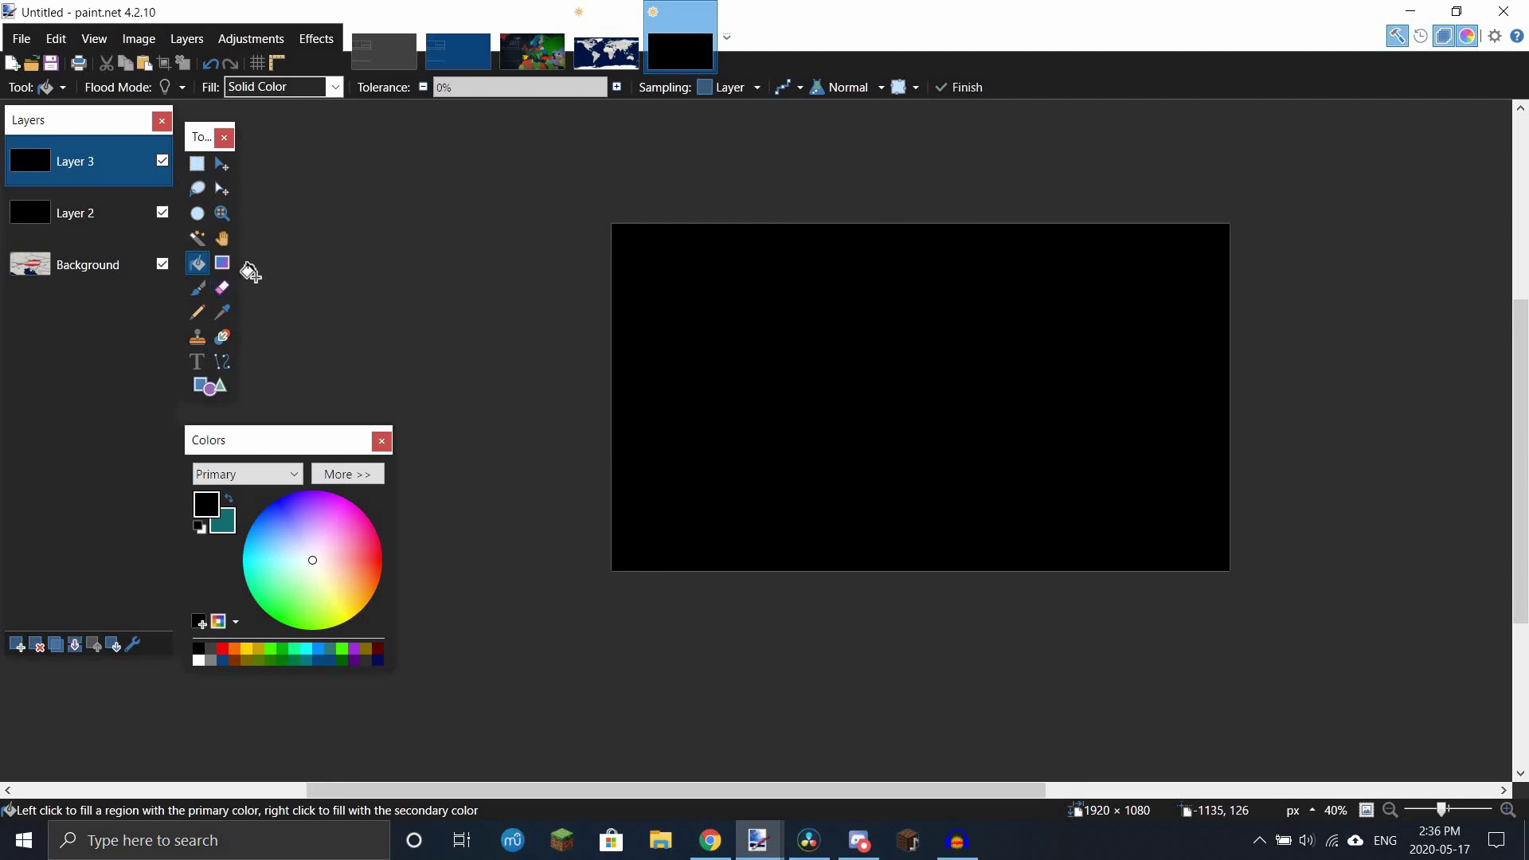
left_click(222, 288)
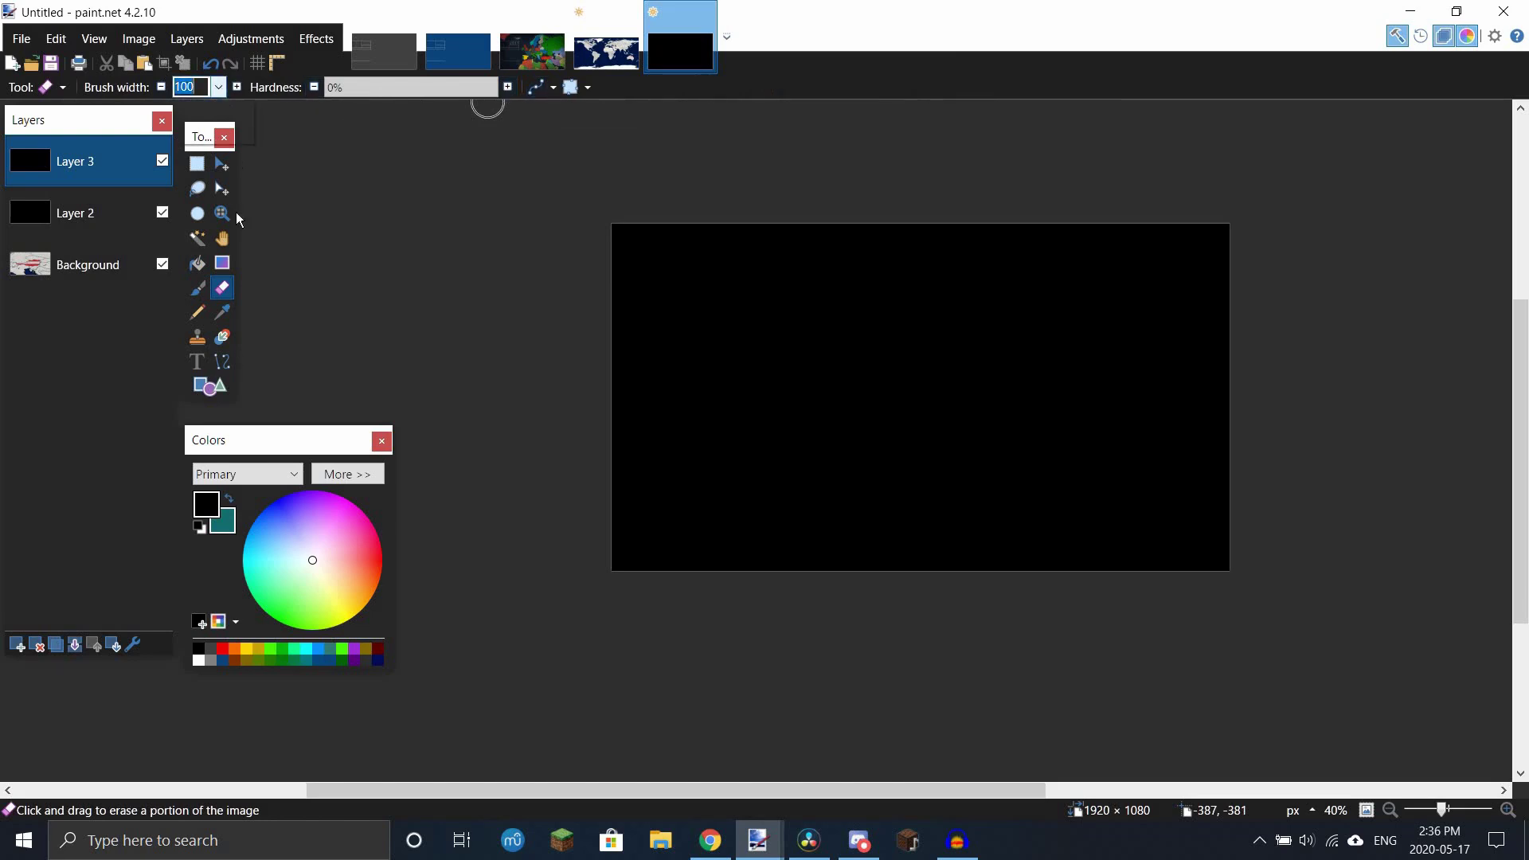
left_click(217, 86)
left_click(191, 568)
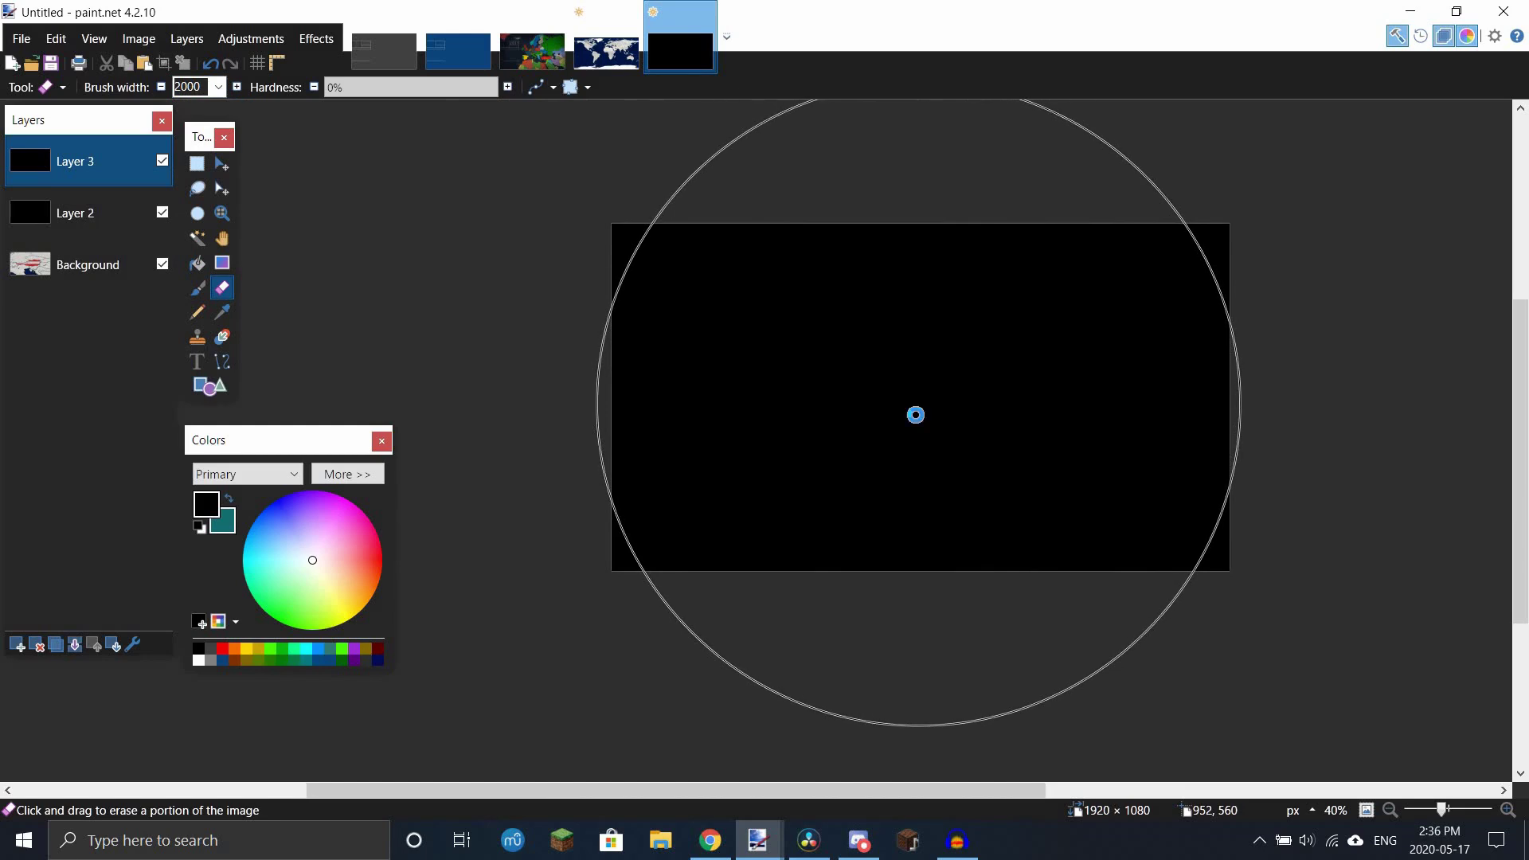
scroll(864, 398, "down", 3)
scroll(646, 426, "up", 3)
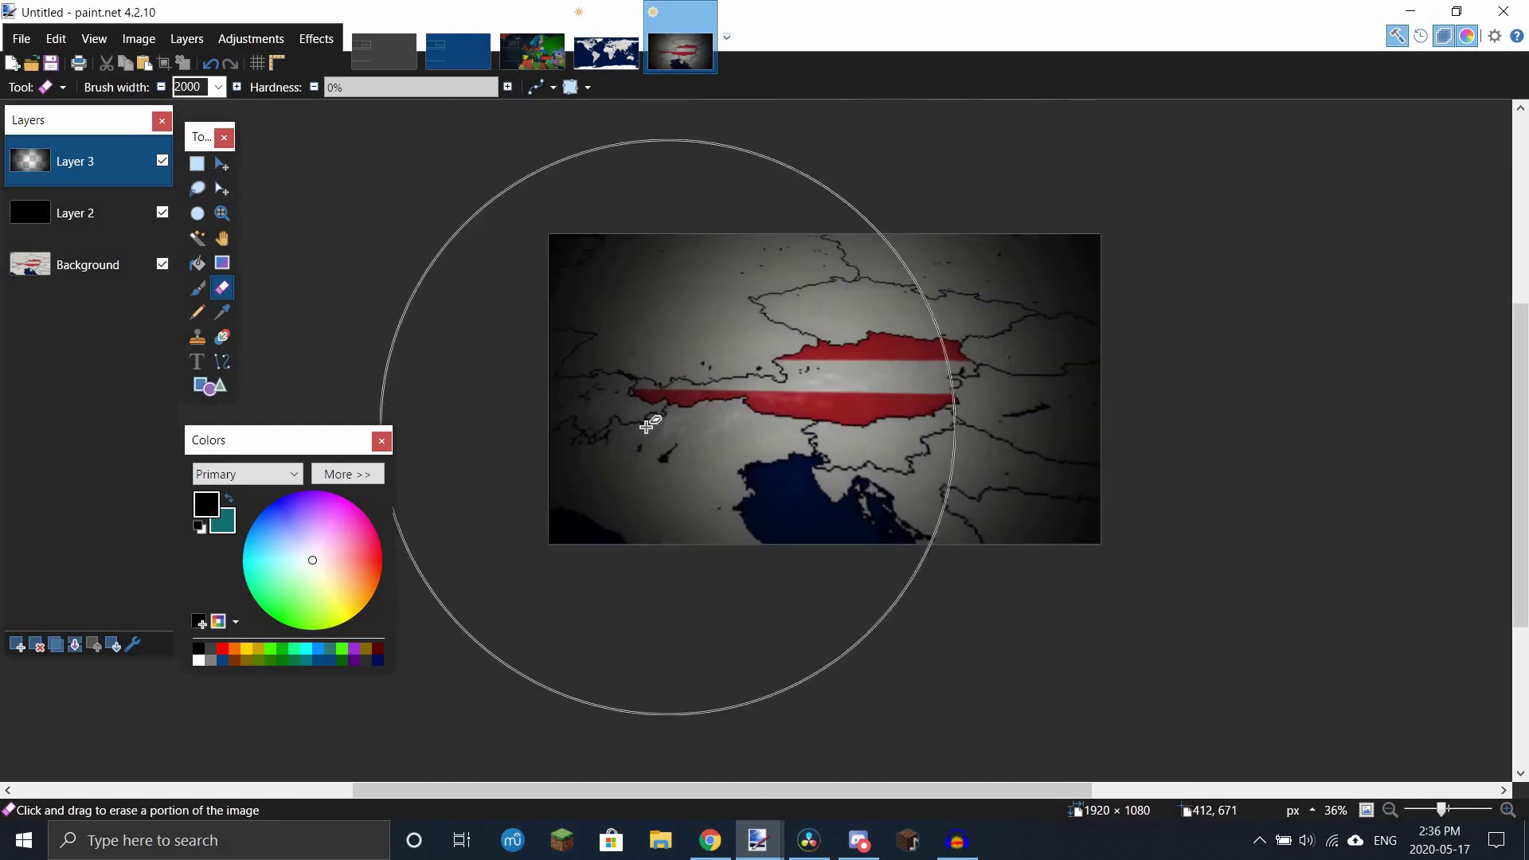
Step: Raise Layer 2's opacity in its layer properties to darken the whole map further
left_click(89, 221)
left_click(66, 269)
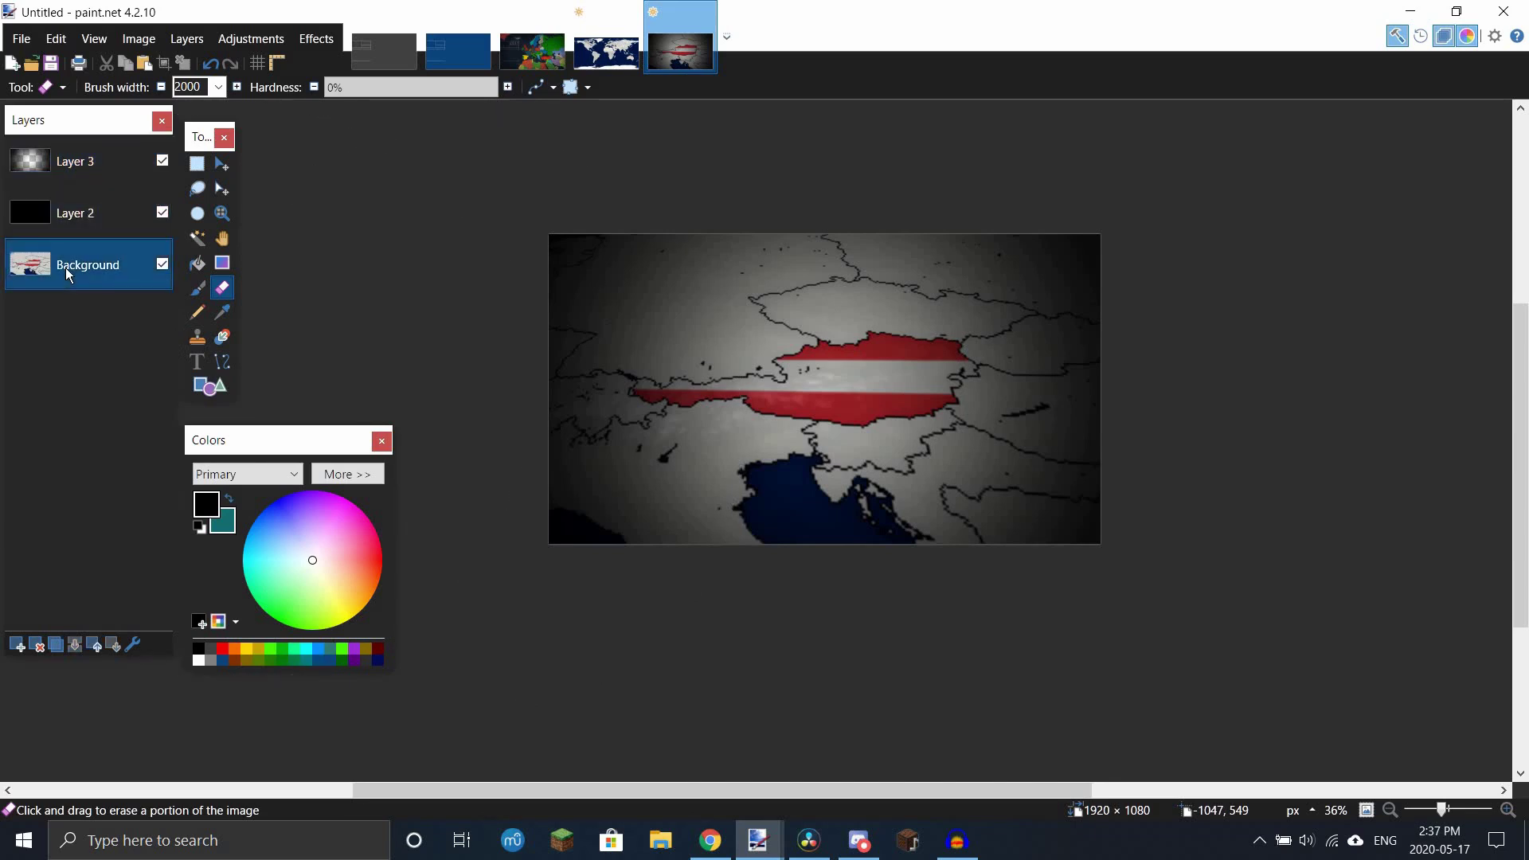
left_click(129, 644)
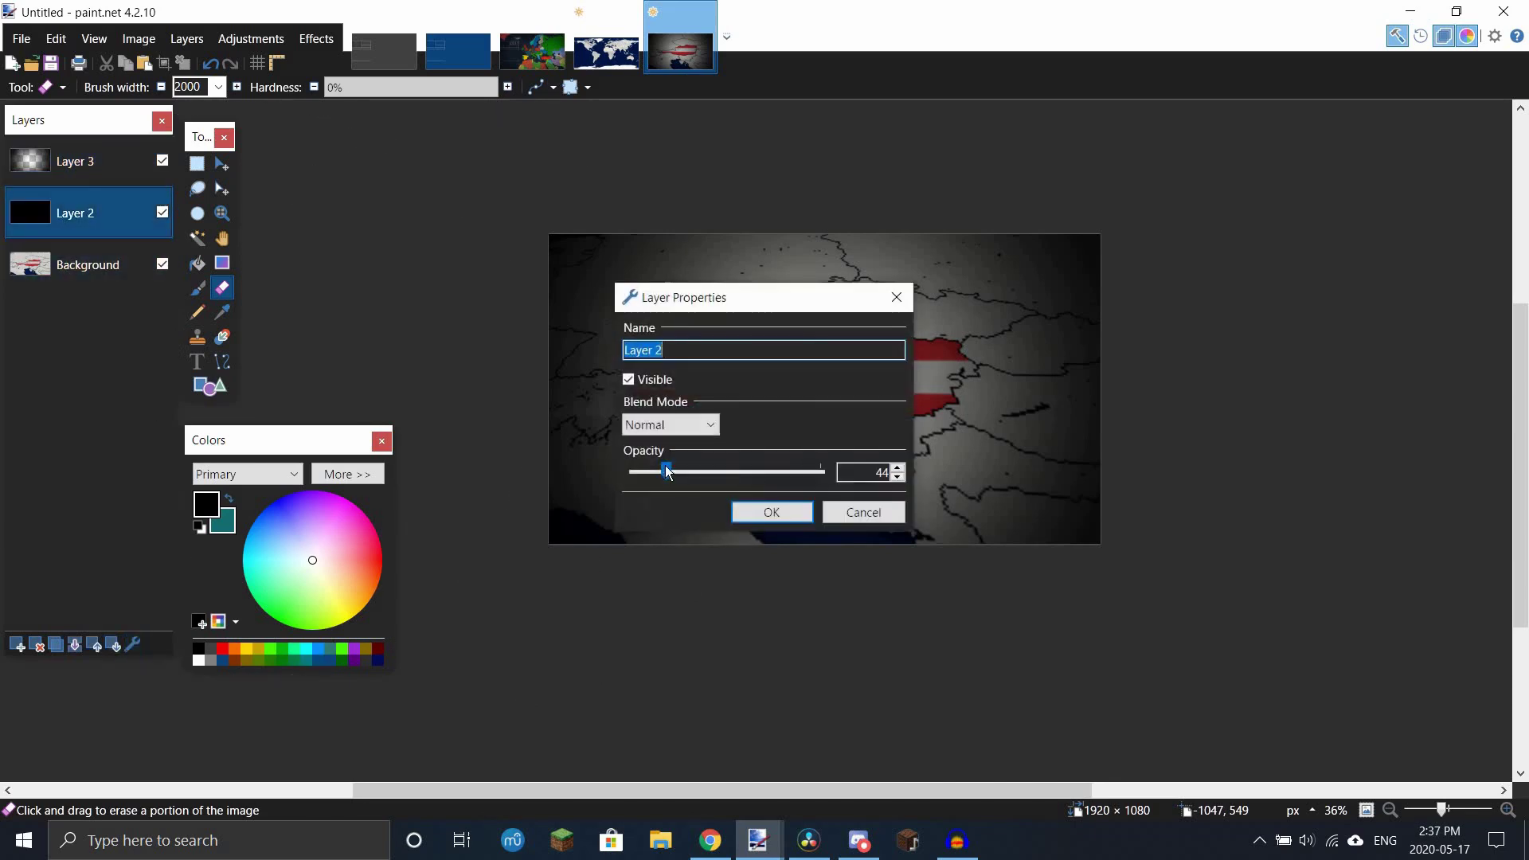
left_click_drag(686, 470, 702, 475)
left_click(770, 511)
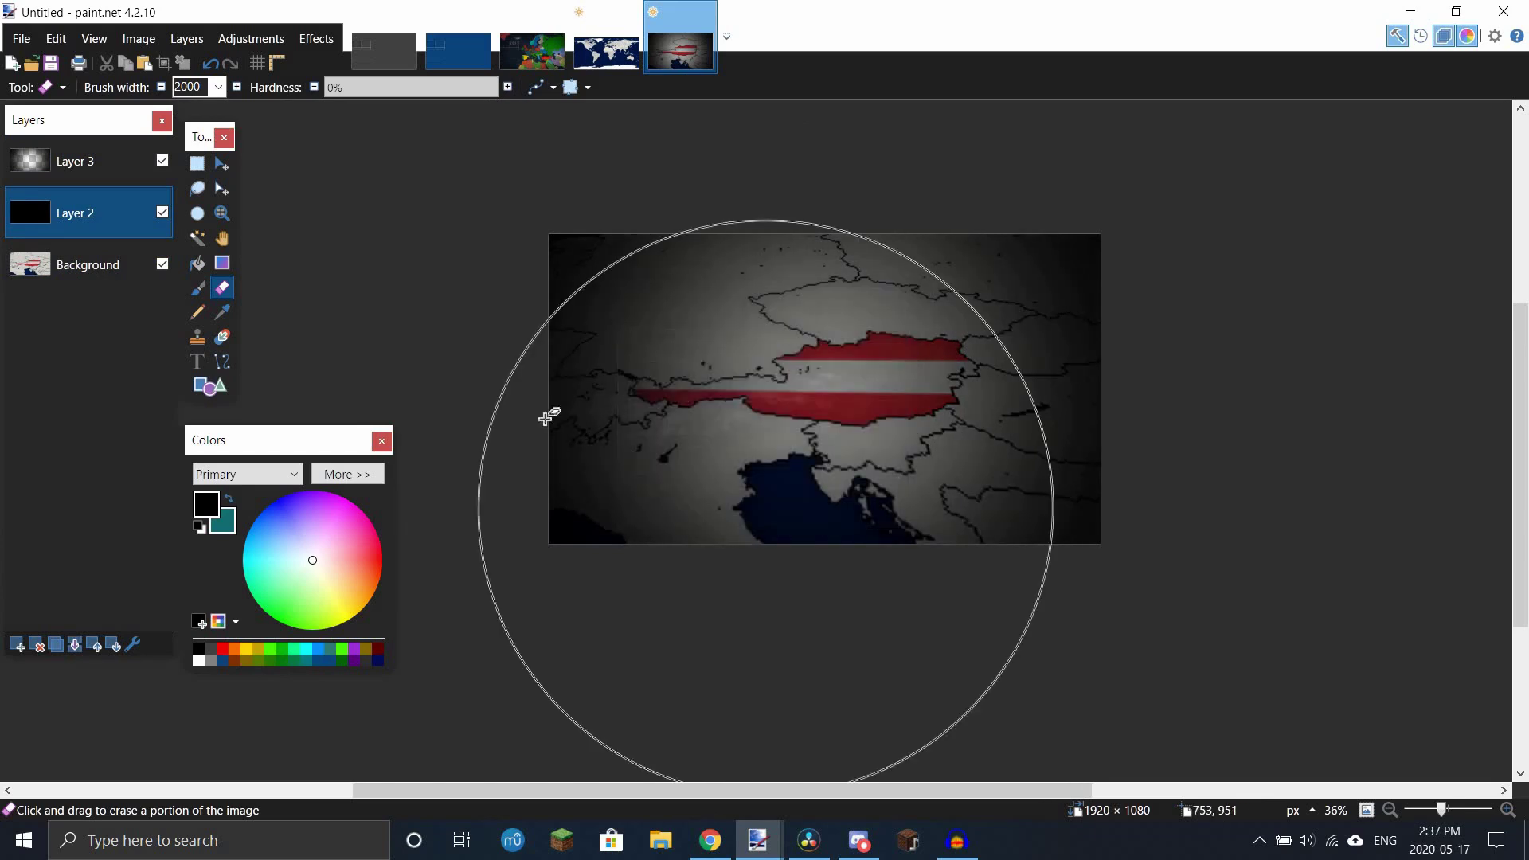
Step: Try erasing part of Layer 2 with the large brush, undo it, and set the Eraser's brush width to 2
left_click(765, 500)
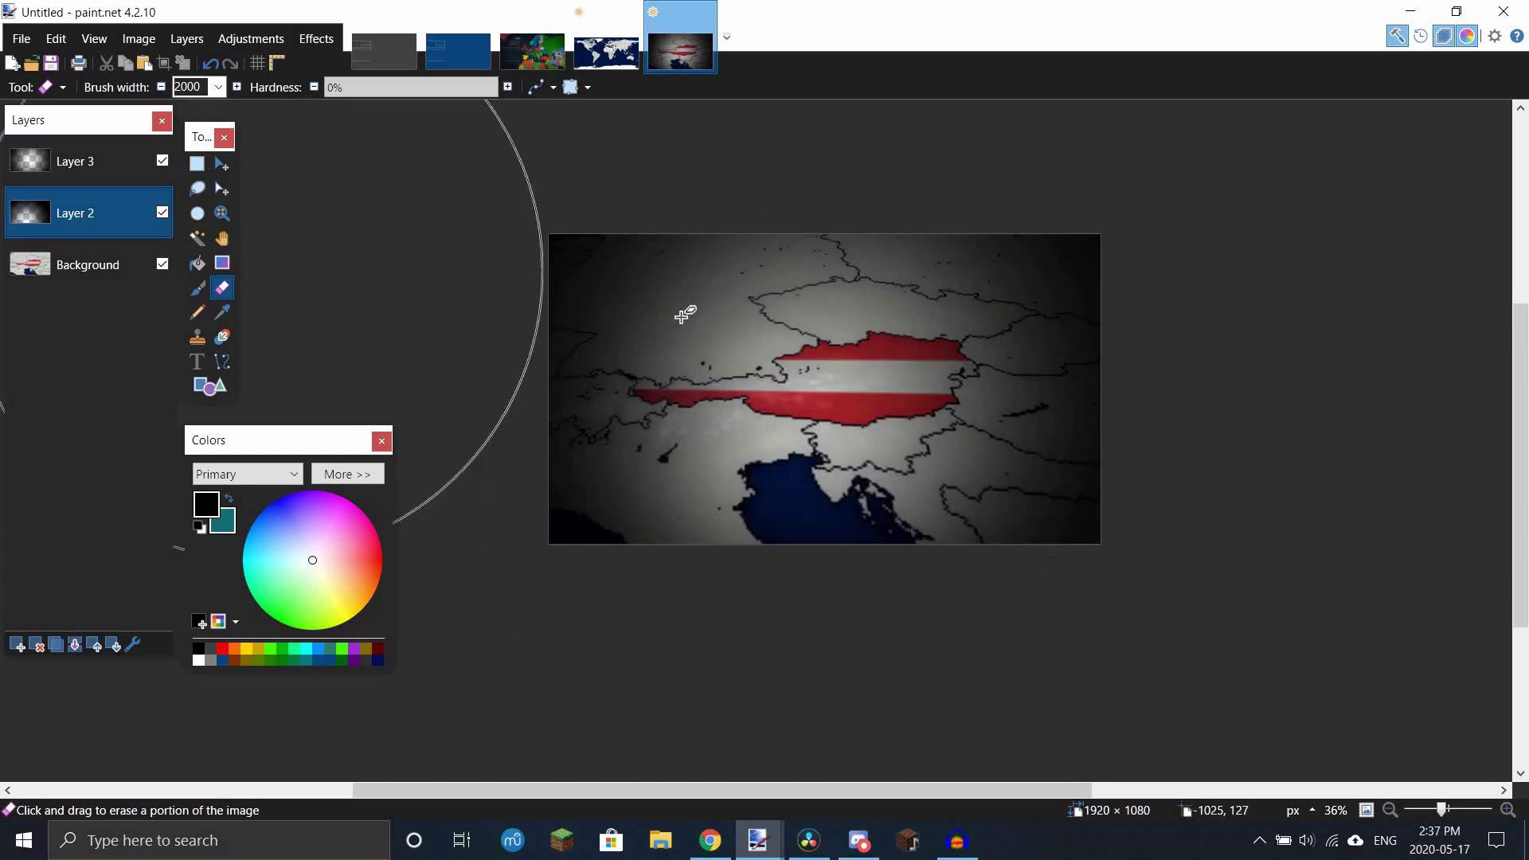
key("ctrl+z")
left_click(218, 88)
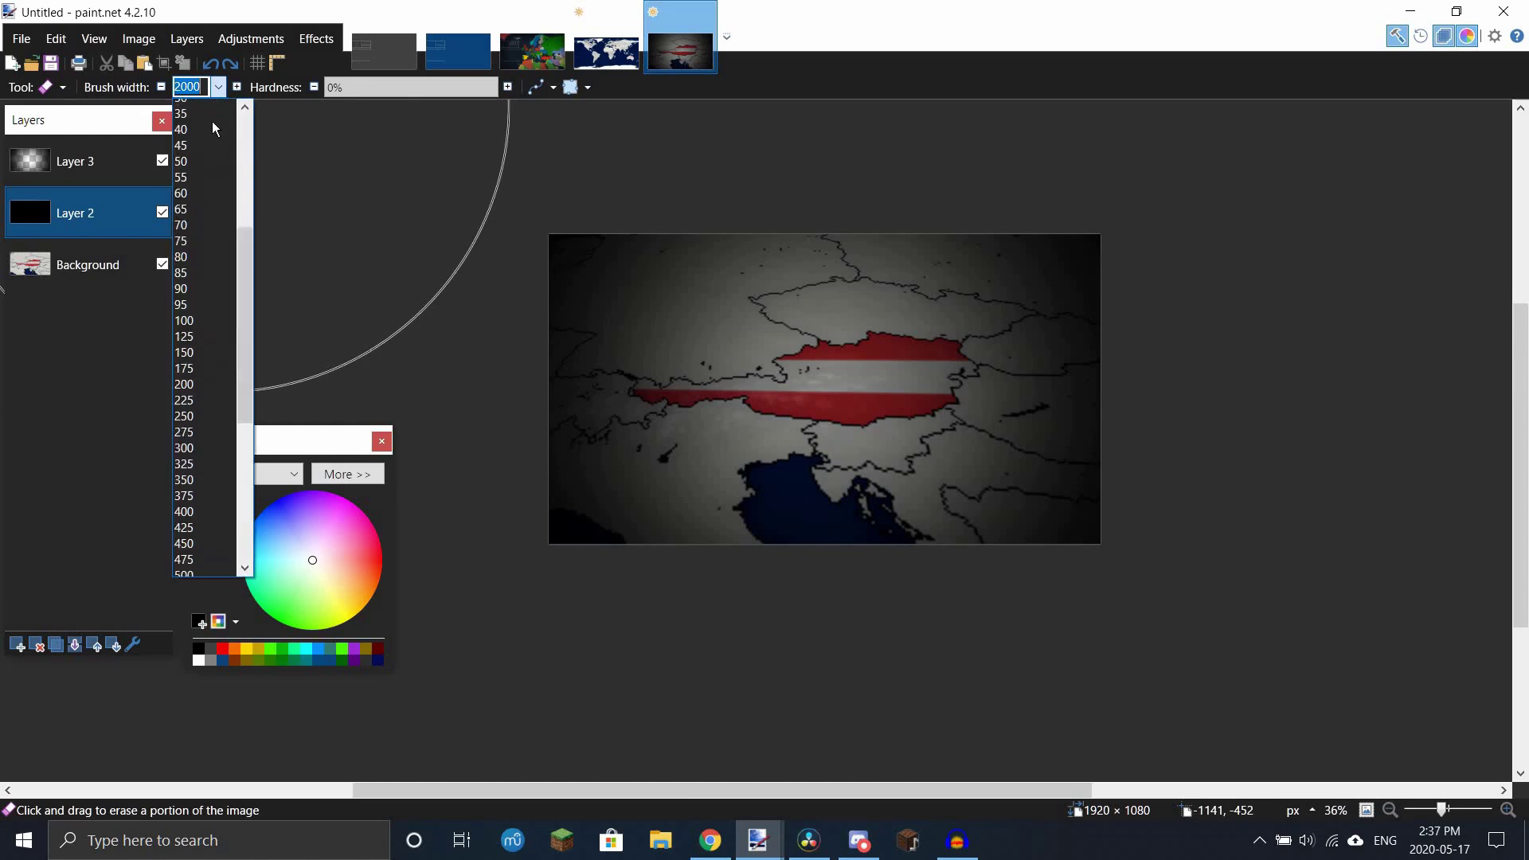
scroll(212, 121, "up", 10)
left_click(174, 215)
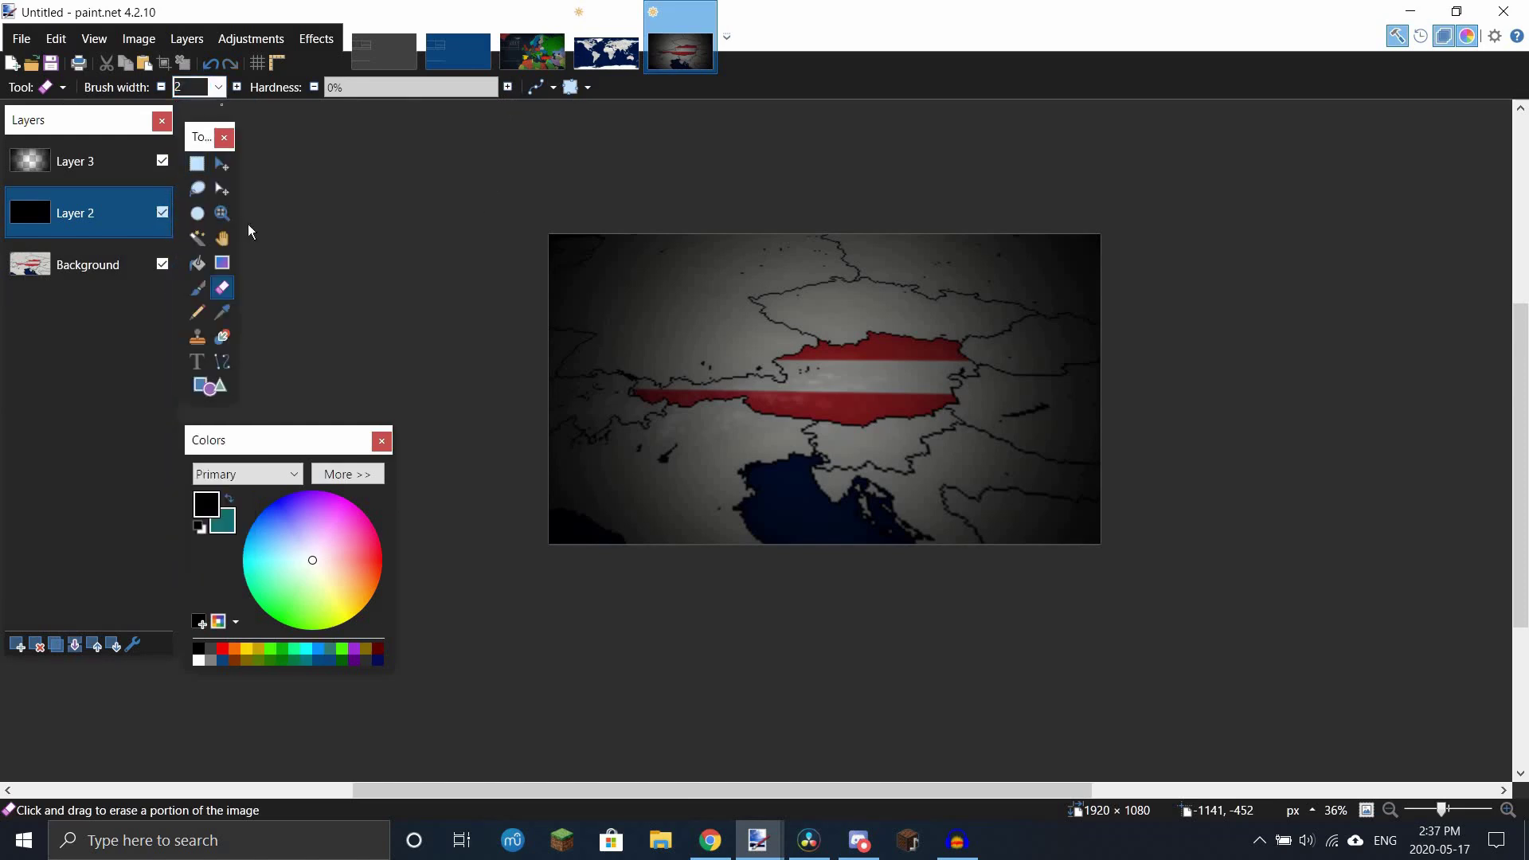
Step: Hide Layer 2 to compare the map without its darkening, and restore the layer's visibility
left_click(162, 212)
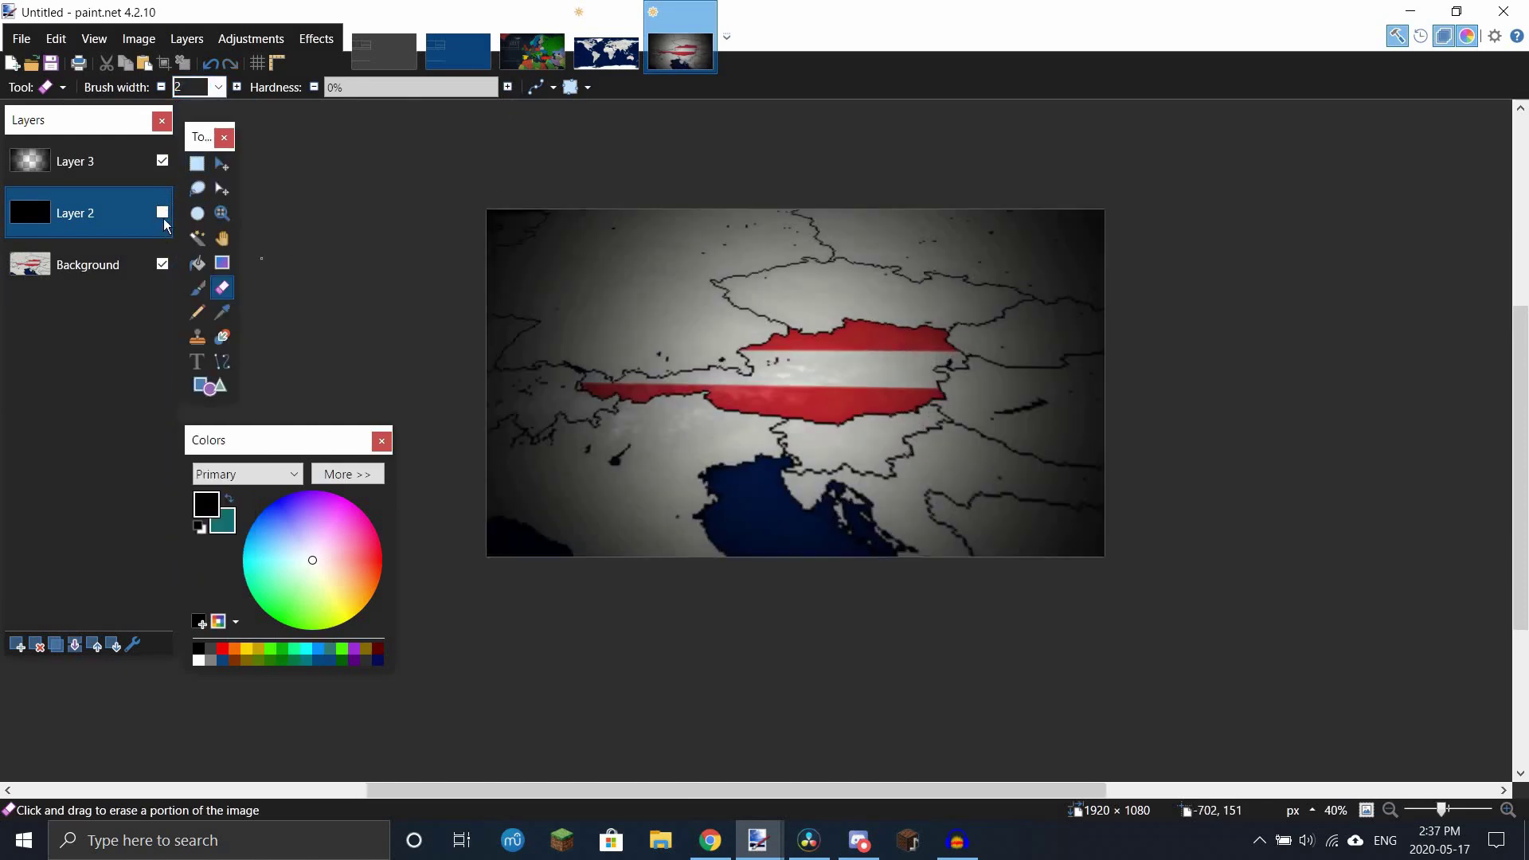
key("ctrl+z")
scroll(618, 345, "up", 1)
scroll(832, 351, "down", 2)
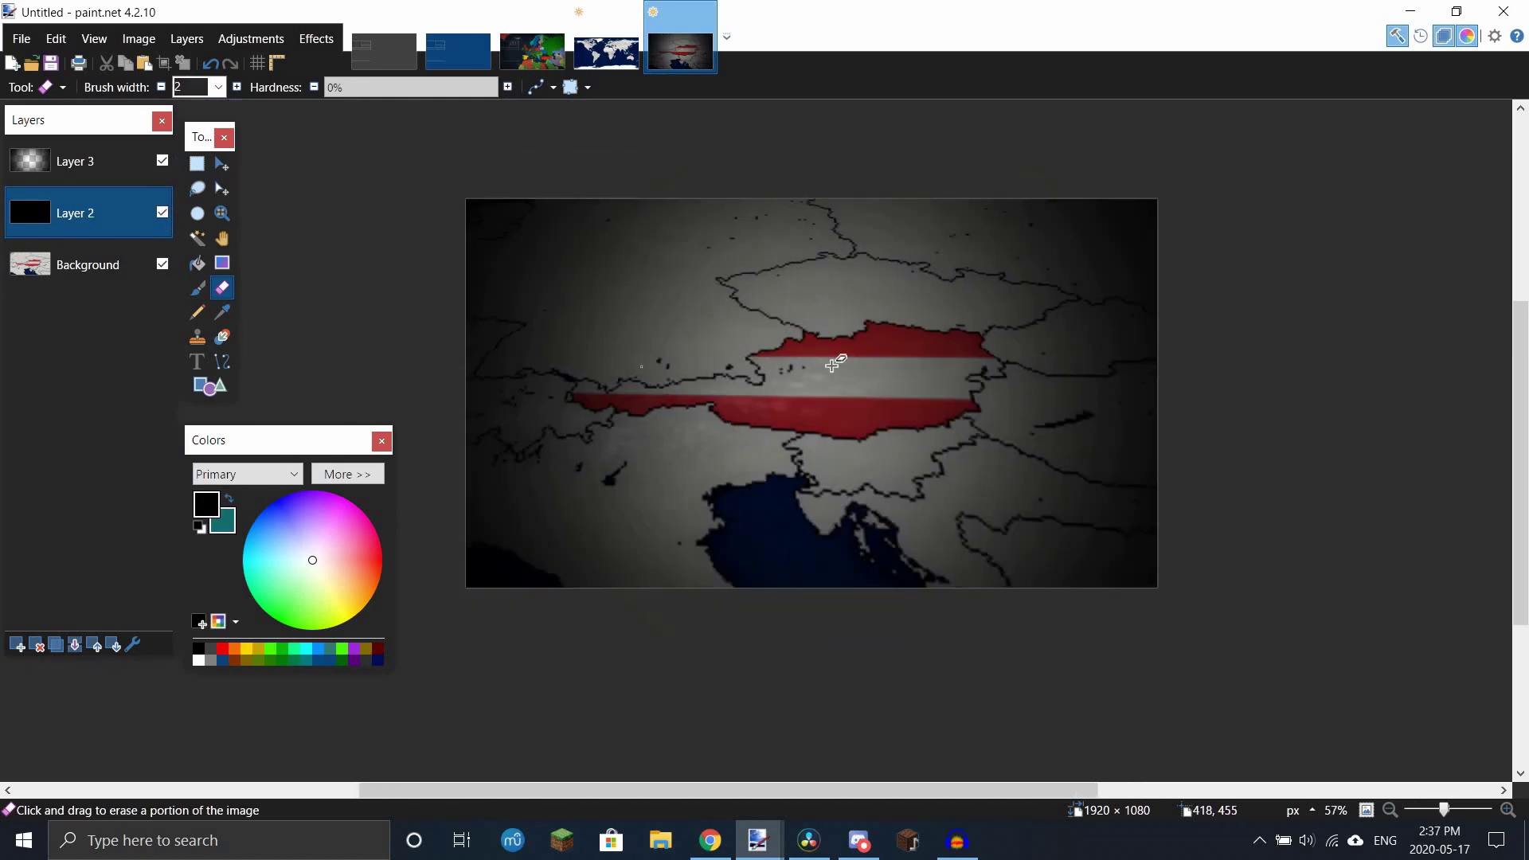
scroll(437, 273, "up", 2)
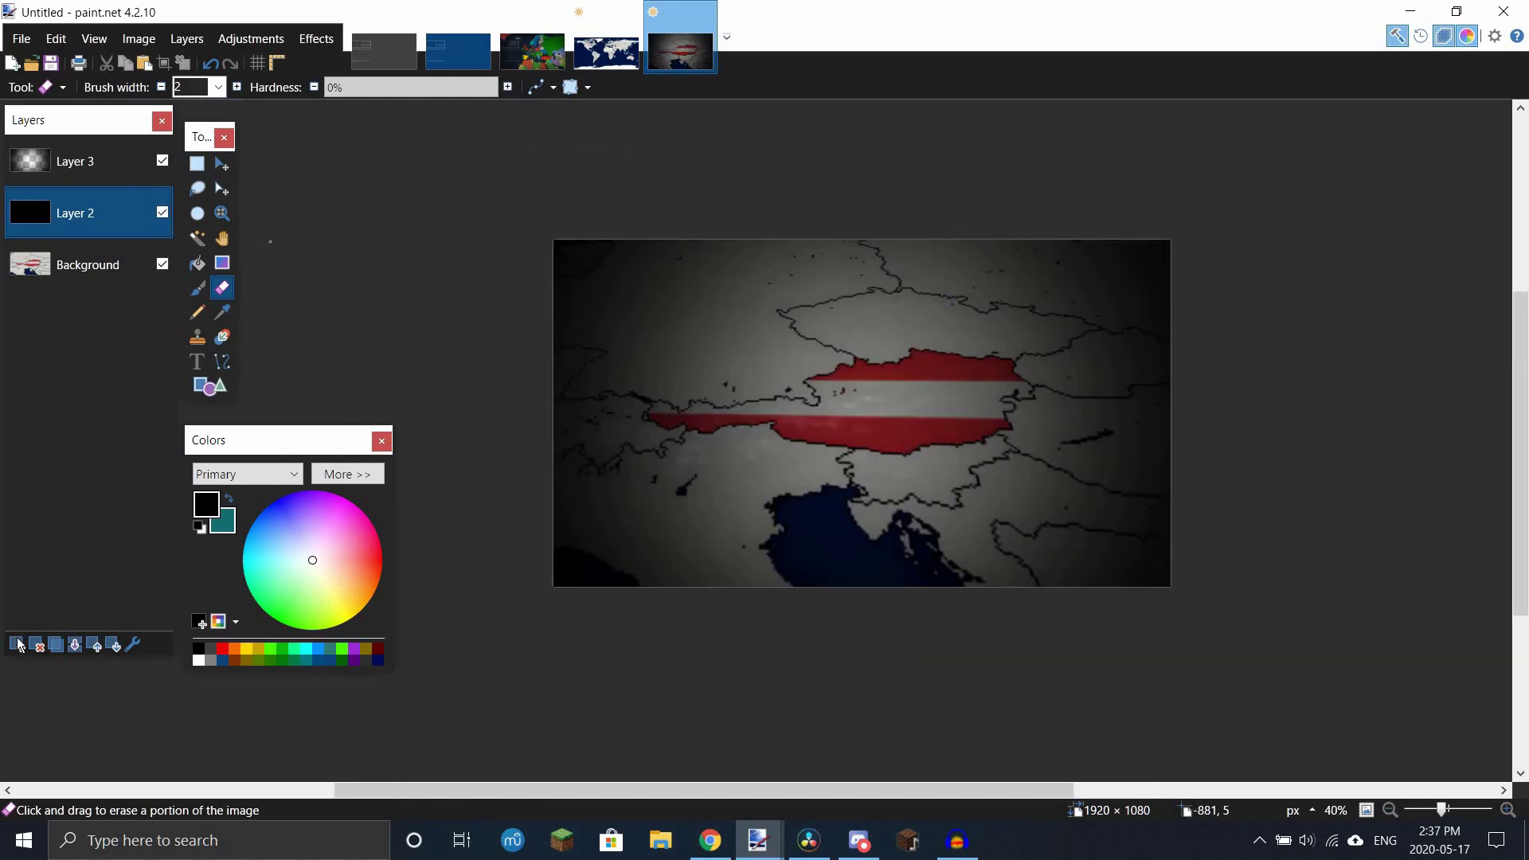
Step: Add a new layer above Layer 2 and set up the Paintbrush with a width of 1100
key("ctrl+shift+n")
left_click(197, 287)
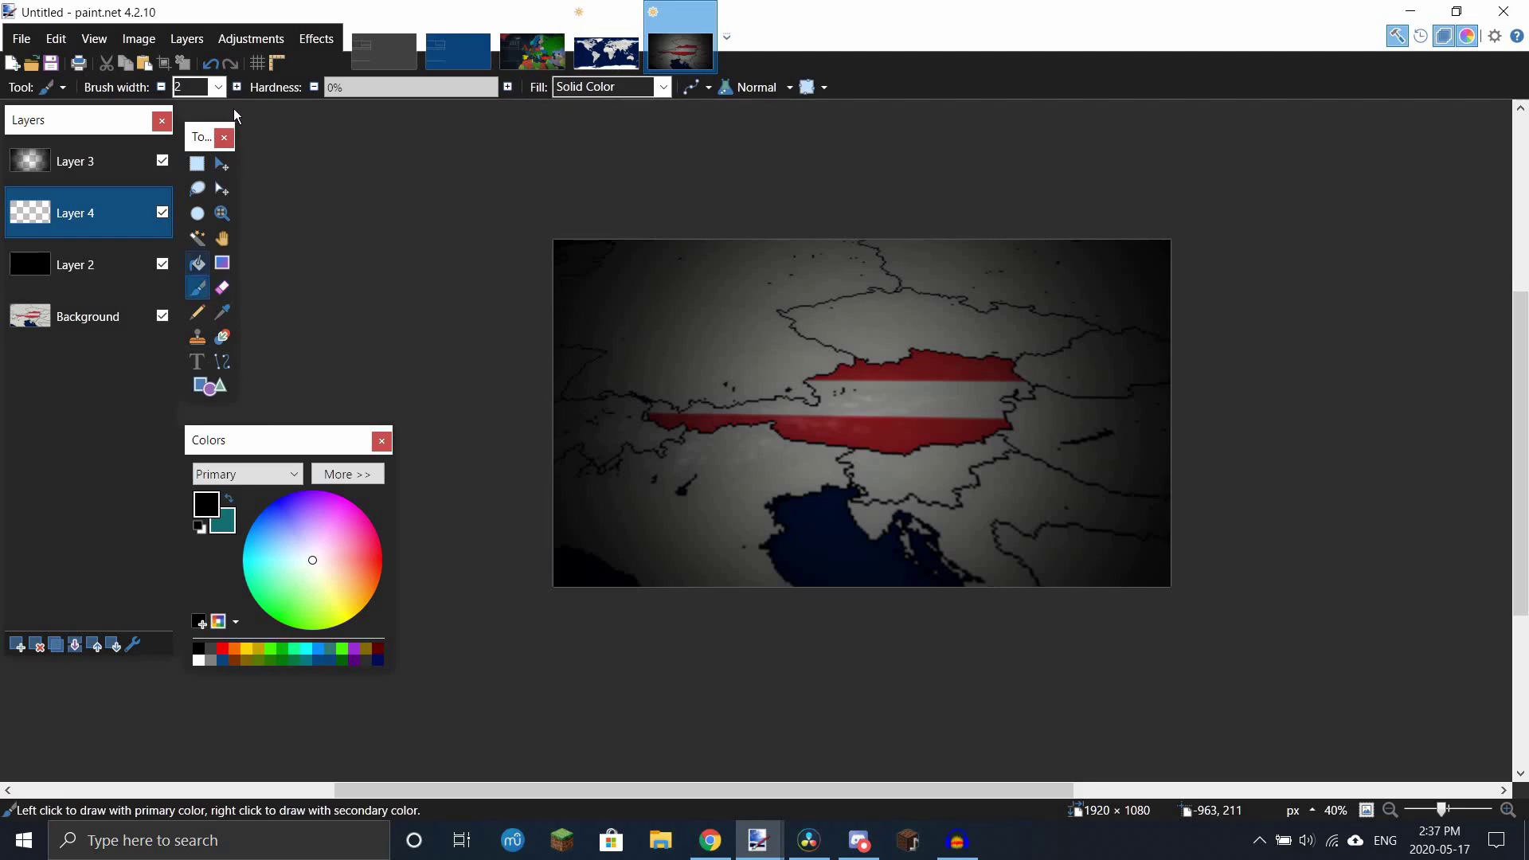
left_click(218, 87)
scroll(221, 358, "down", 10)
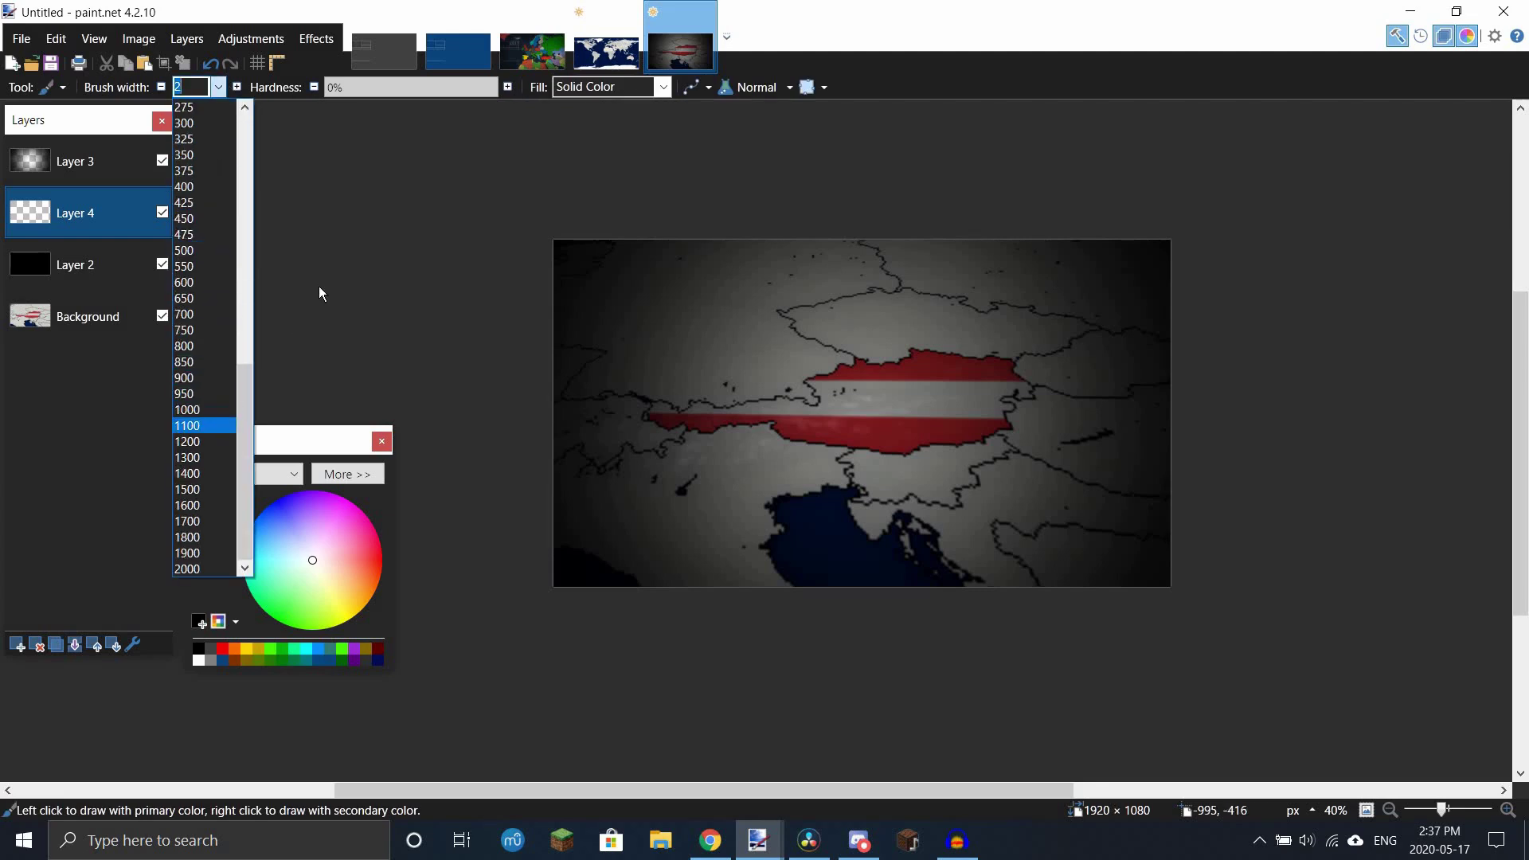
left_click(199, 266)
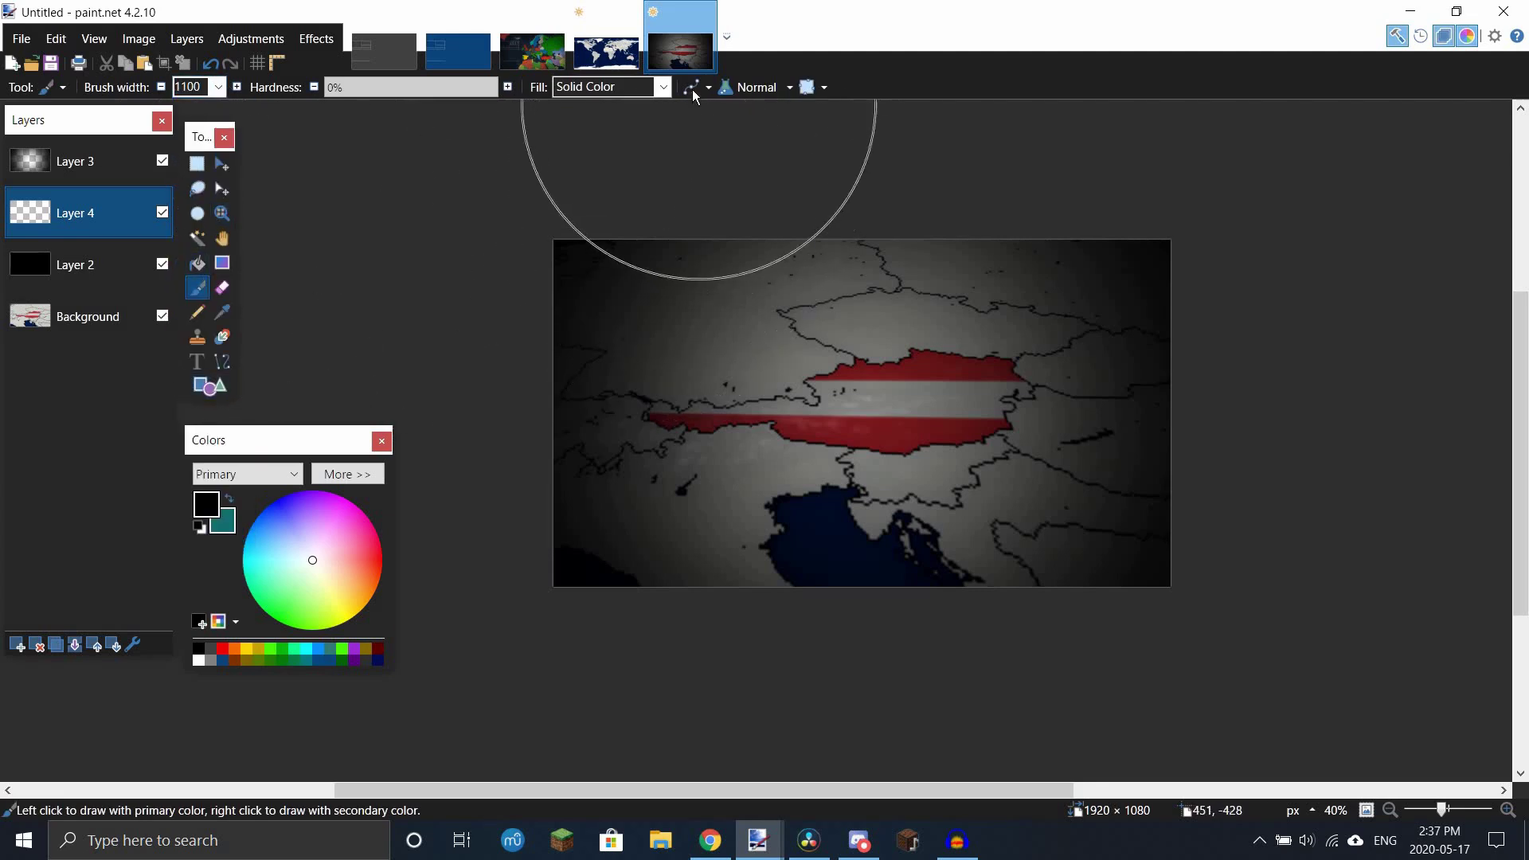
scroll(748, 312, "down", 2)
scroll(761, 512, "up", 1)
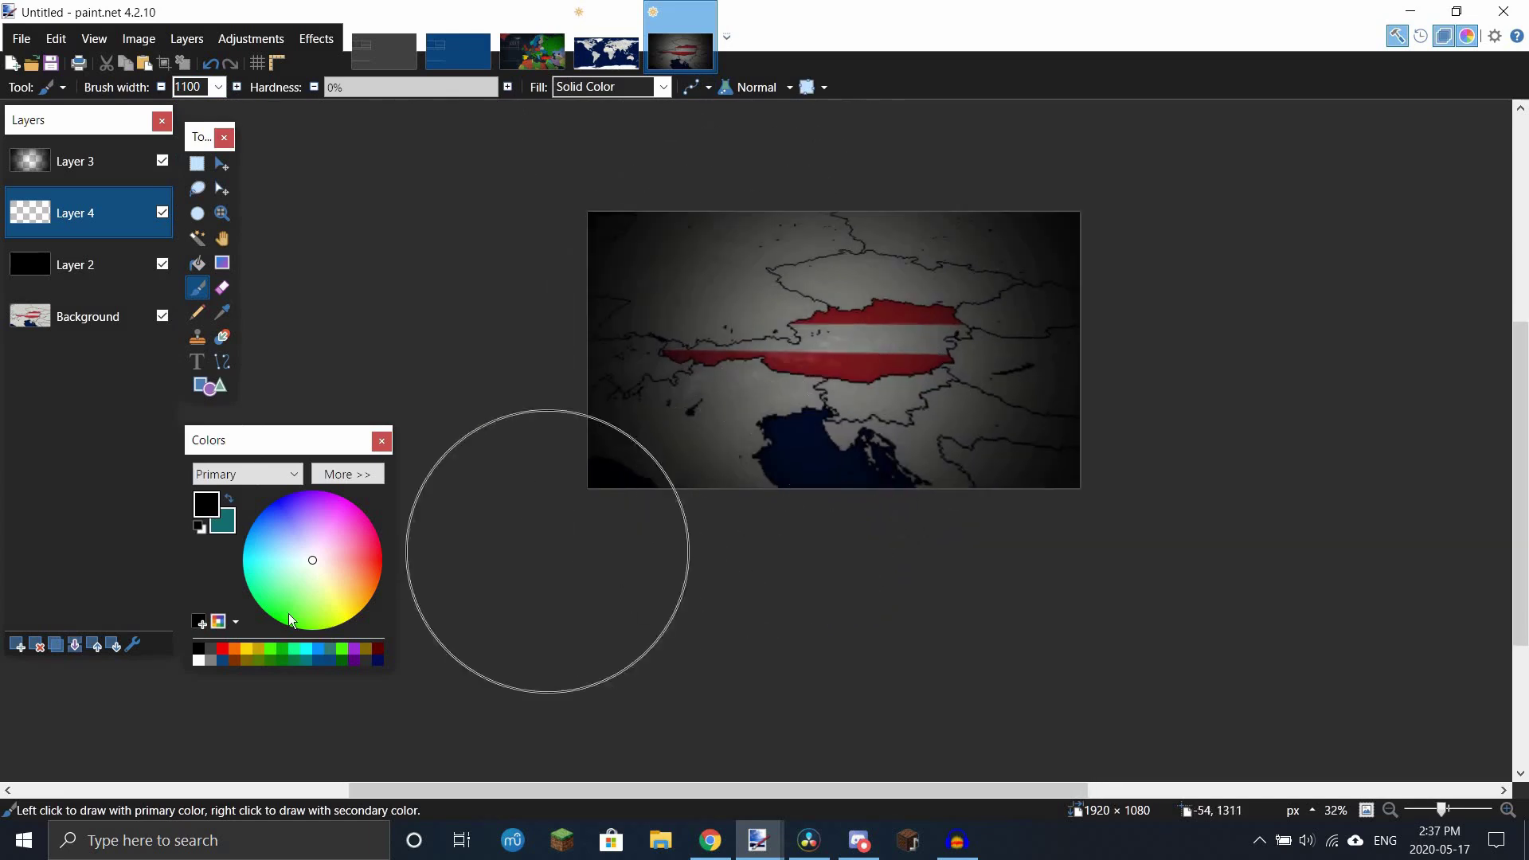
Step: Brush a soft red tint along the map's bottom and top edges with a 1400-wide Paintbrush
left_click(223, 650)
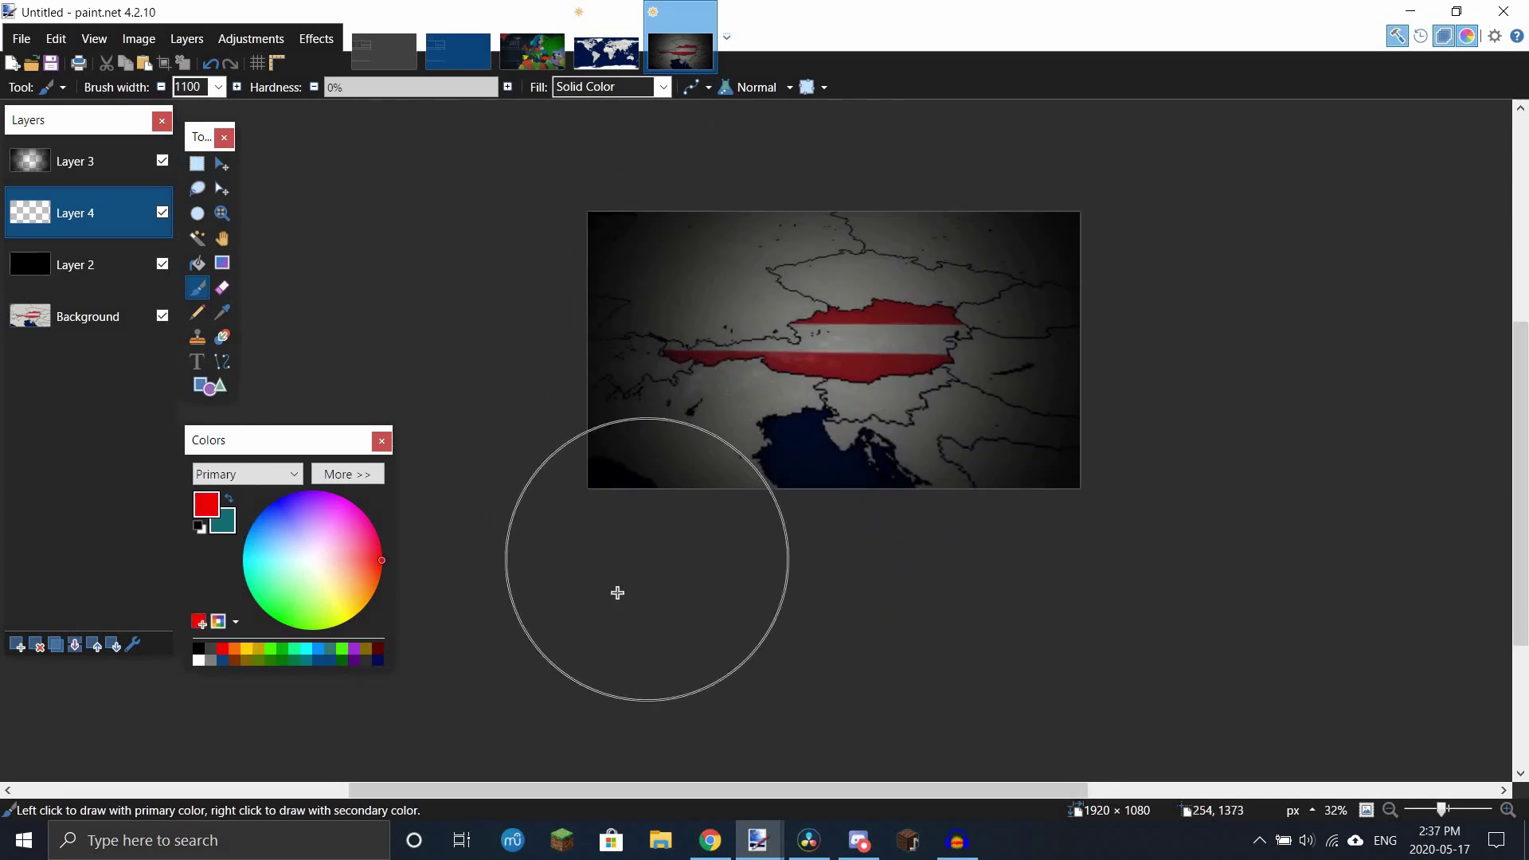
left_click(218, 86)
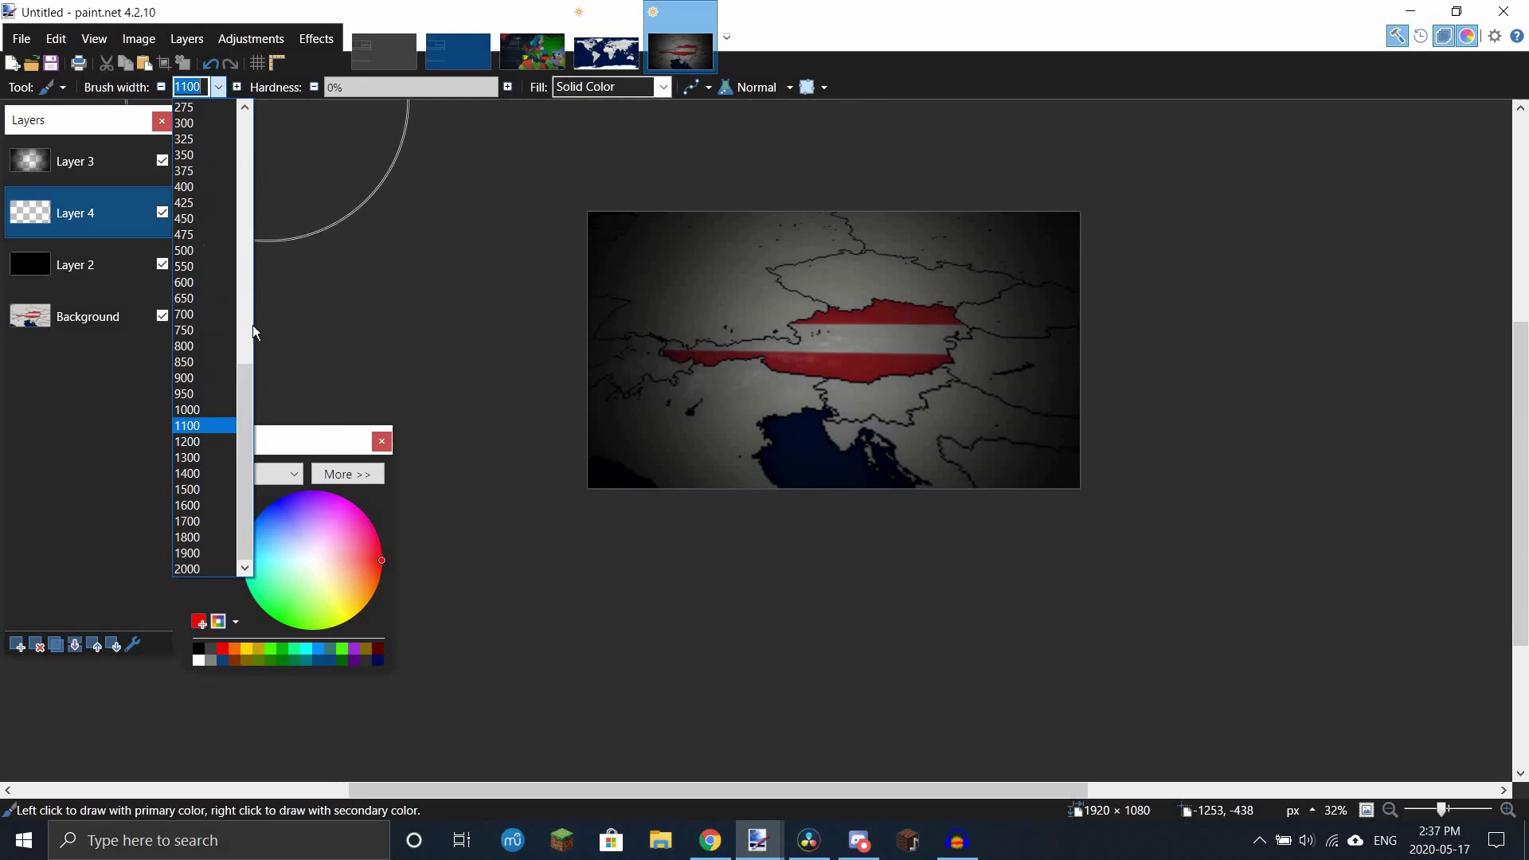
left_click(201, 475)
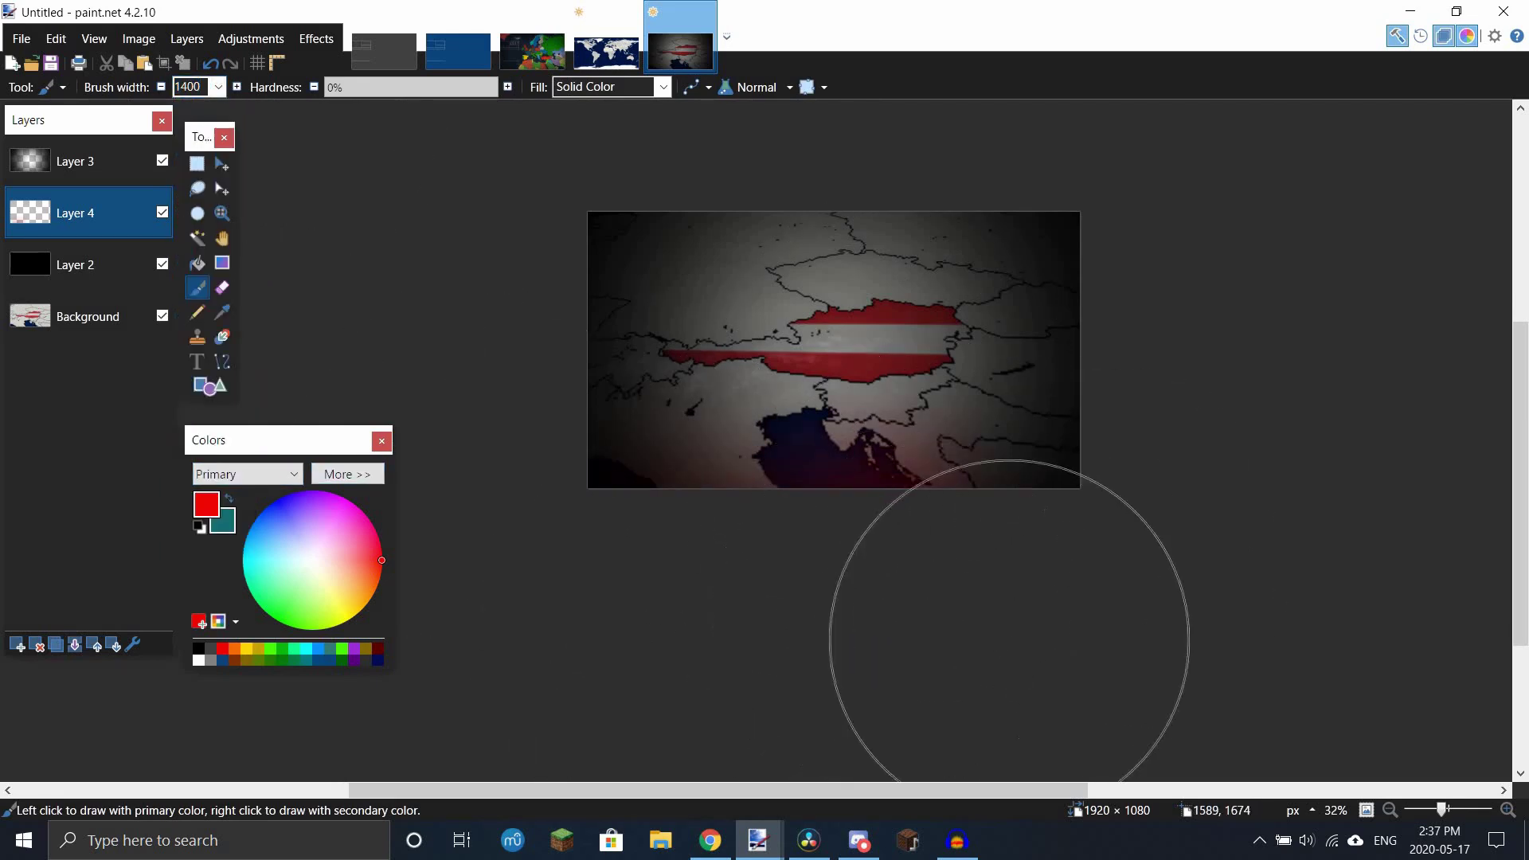
scroll(876, 611, "down", 1)
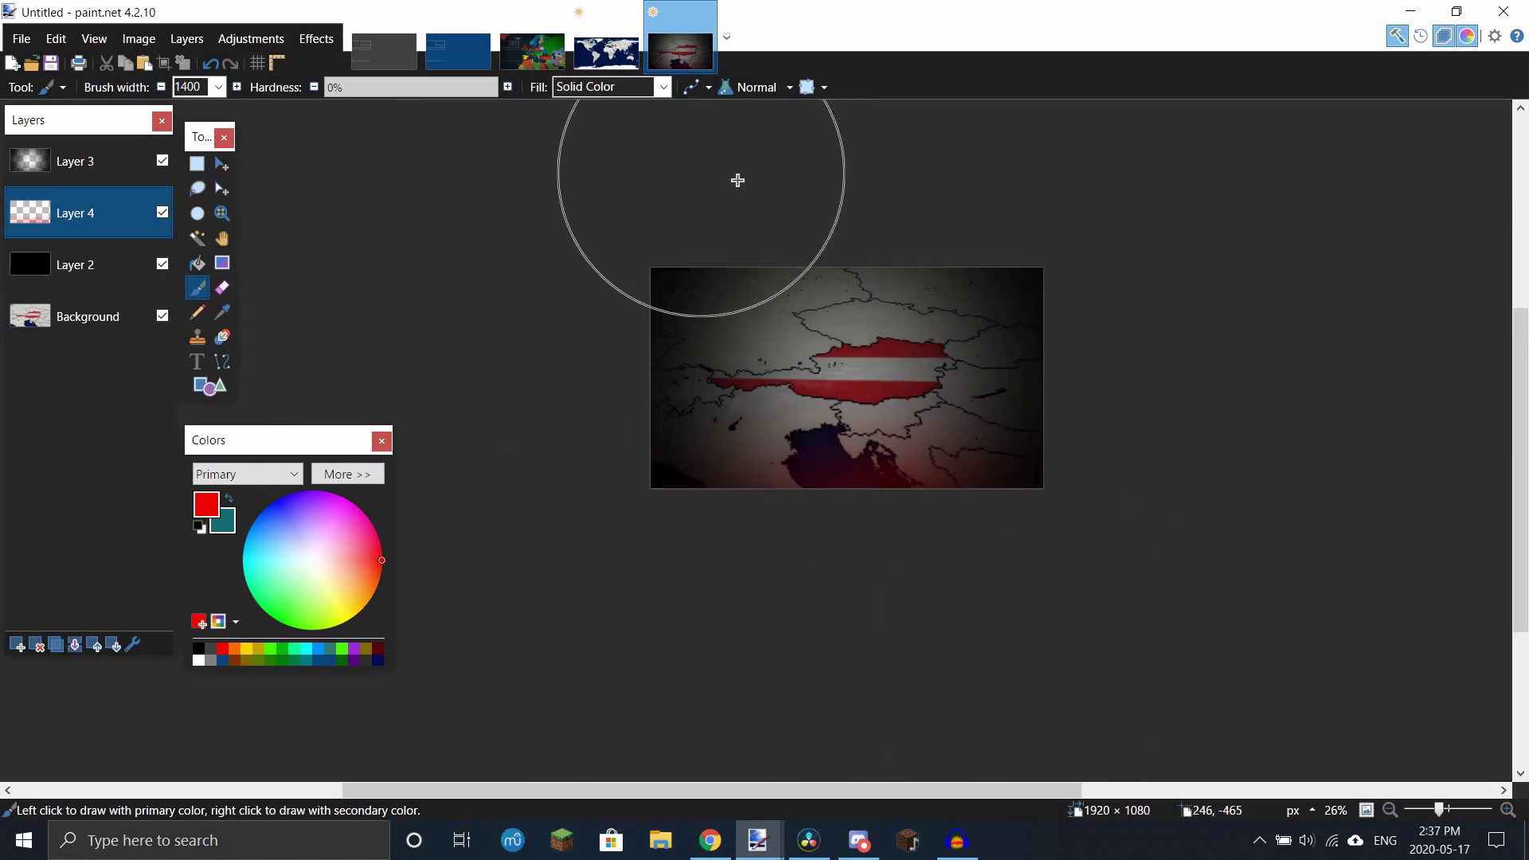
left_click_drag(984, 215, 1028, 191)
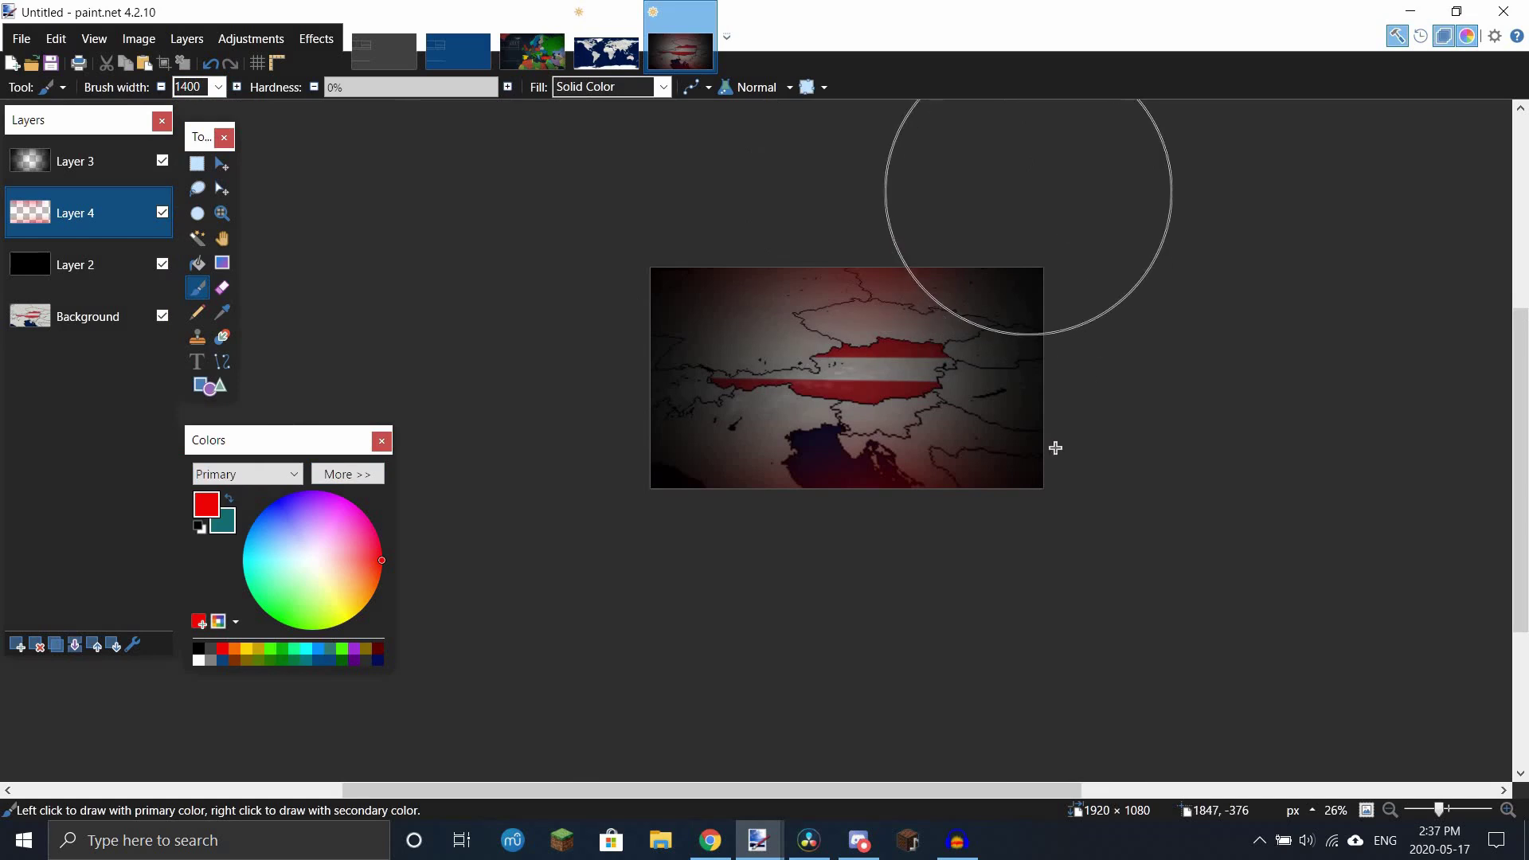
Step: Brush a soft green tint along the map's right edge and switch the primary colour to white
left_click(345, 649)
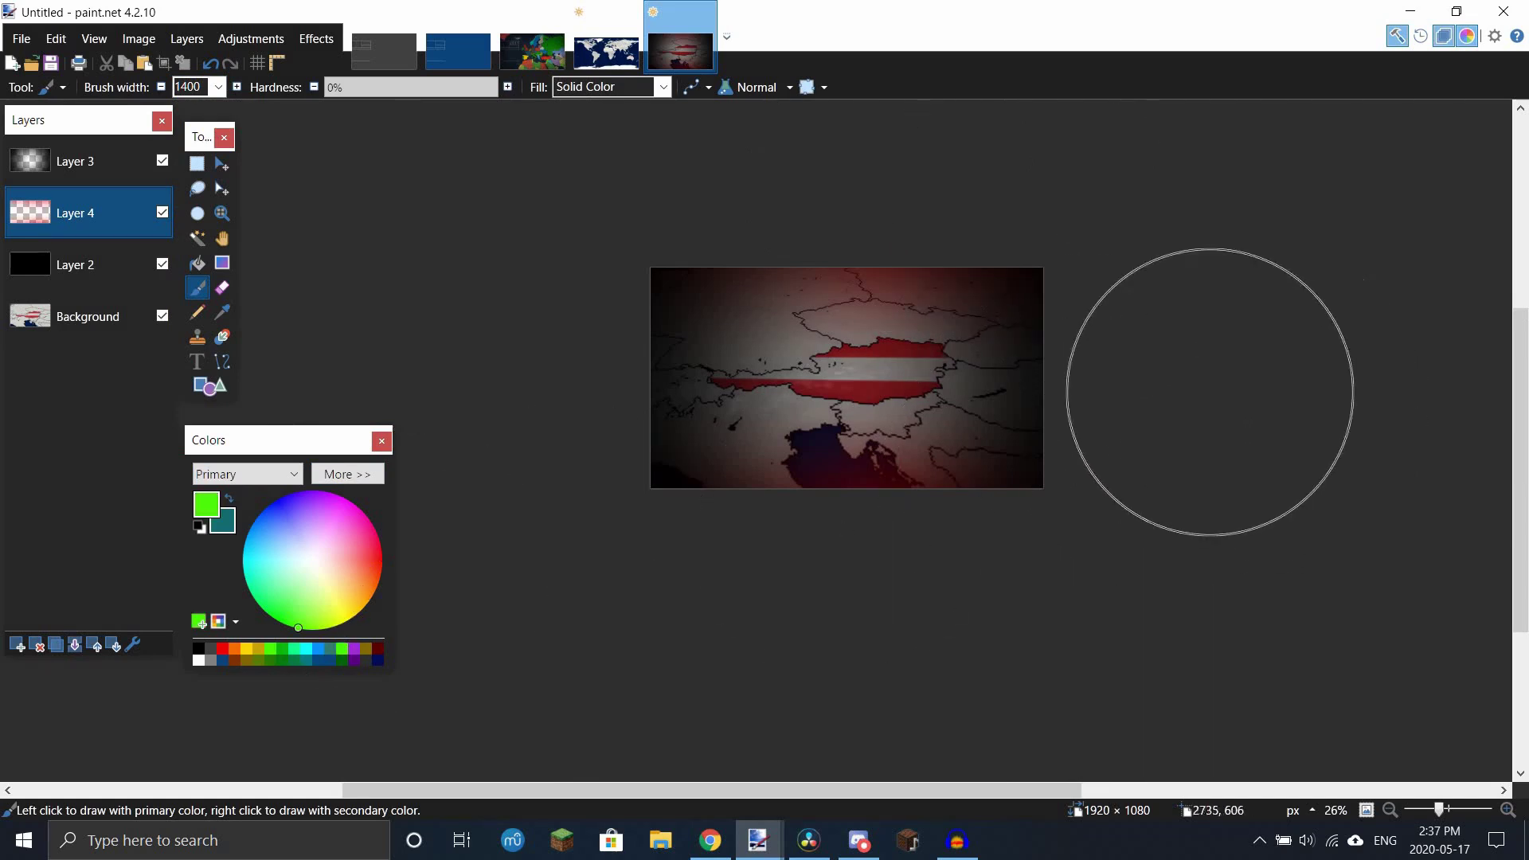
mouse_move(1114, 398)
left_mouse_down()
mouse_move(1170, 519)
mouse_move(1139, 511)
left_mouse_up()
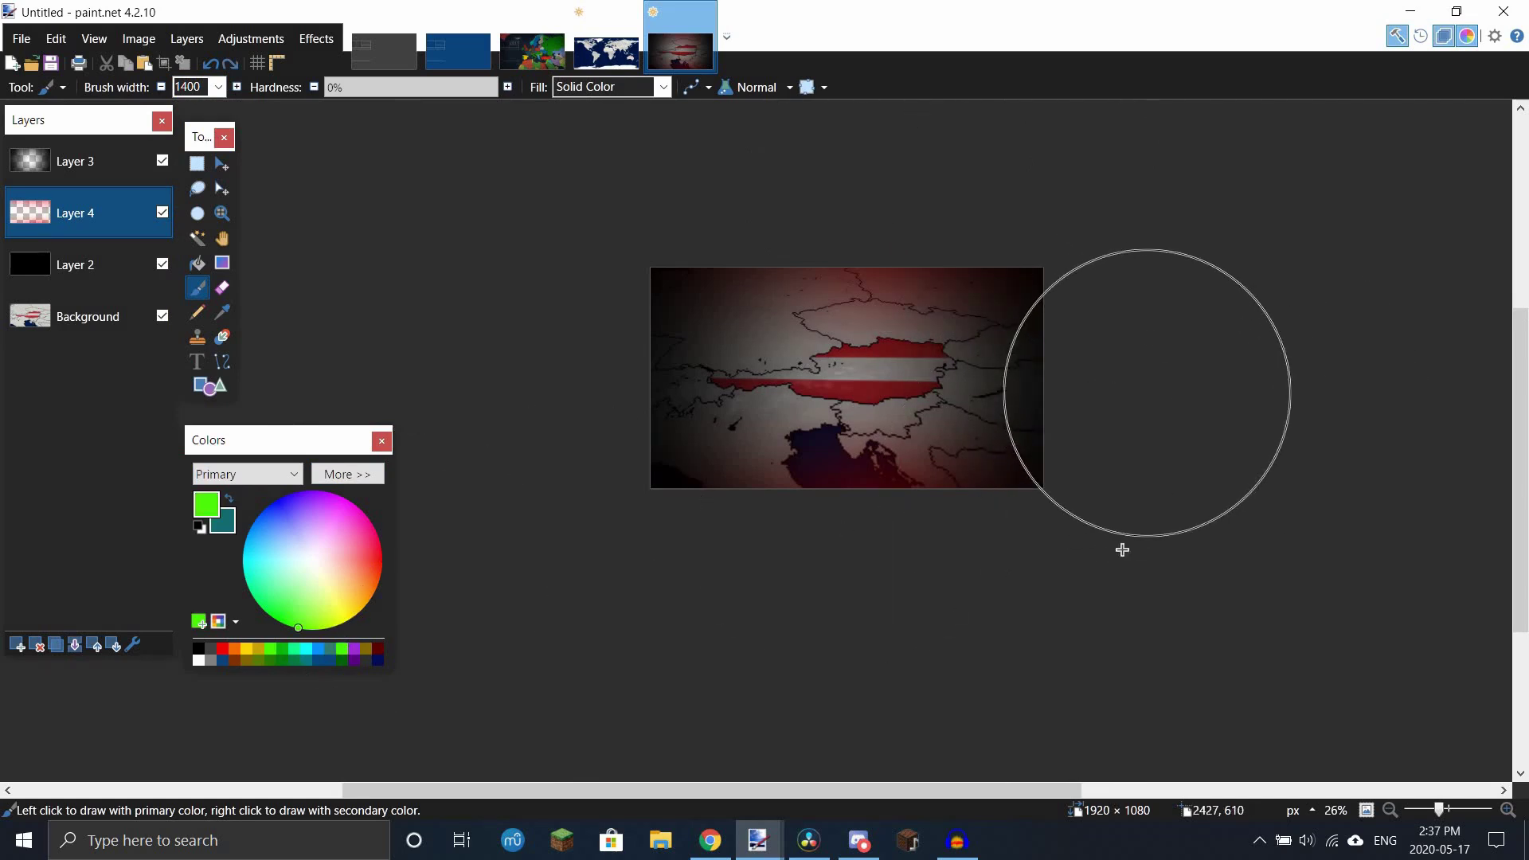
left_click(199, 660)
Step: Reduce the opacity of the tinted Layer 4 to 117 in its layer properties
left_click(598, 383)
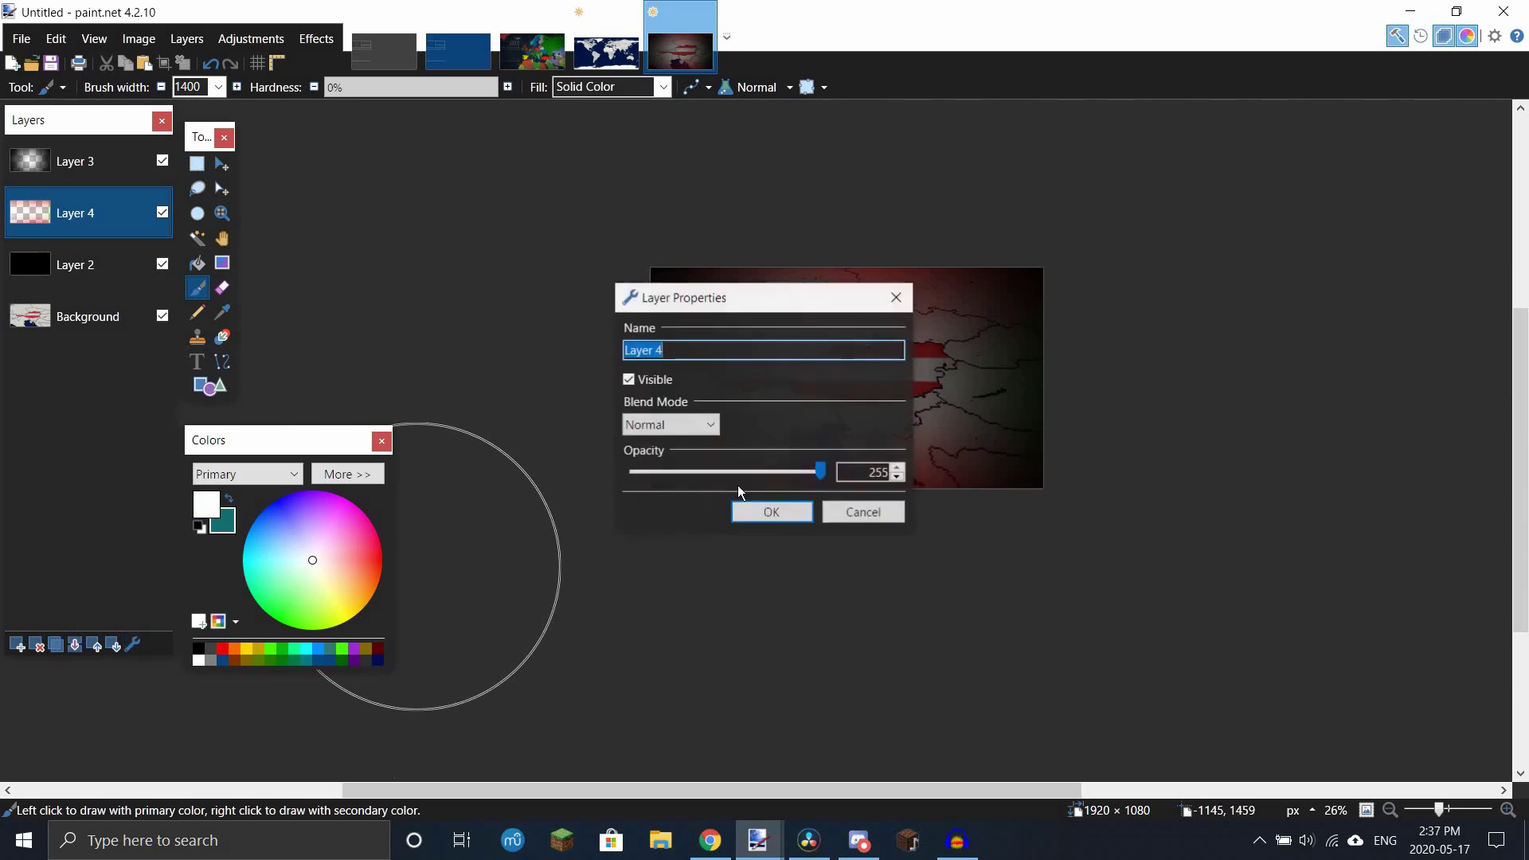
left_click(725, 471)
left_click_drag(738, 296, 1199, 221)
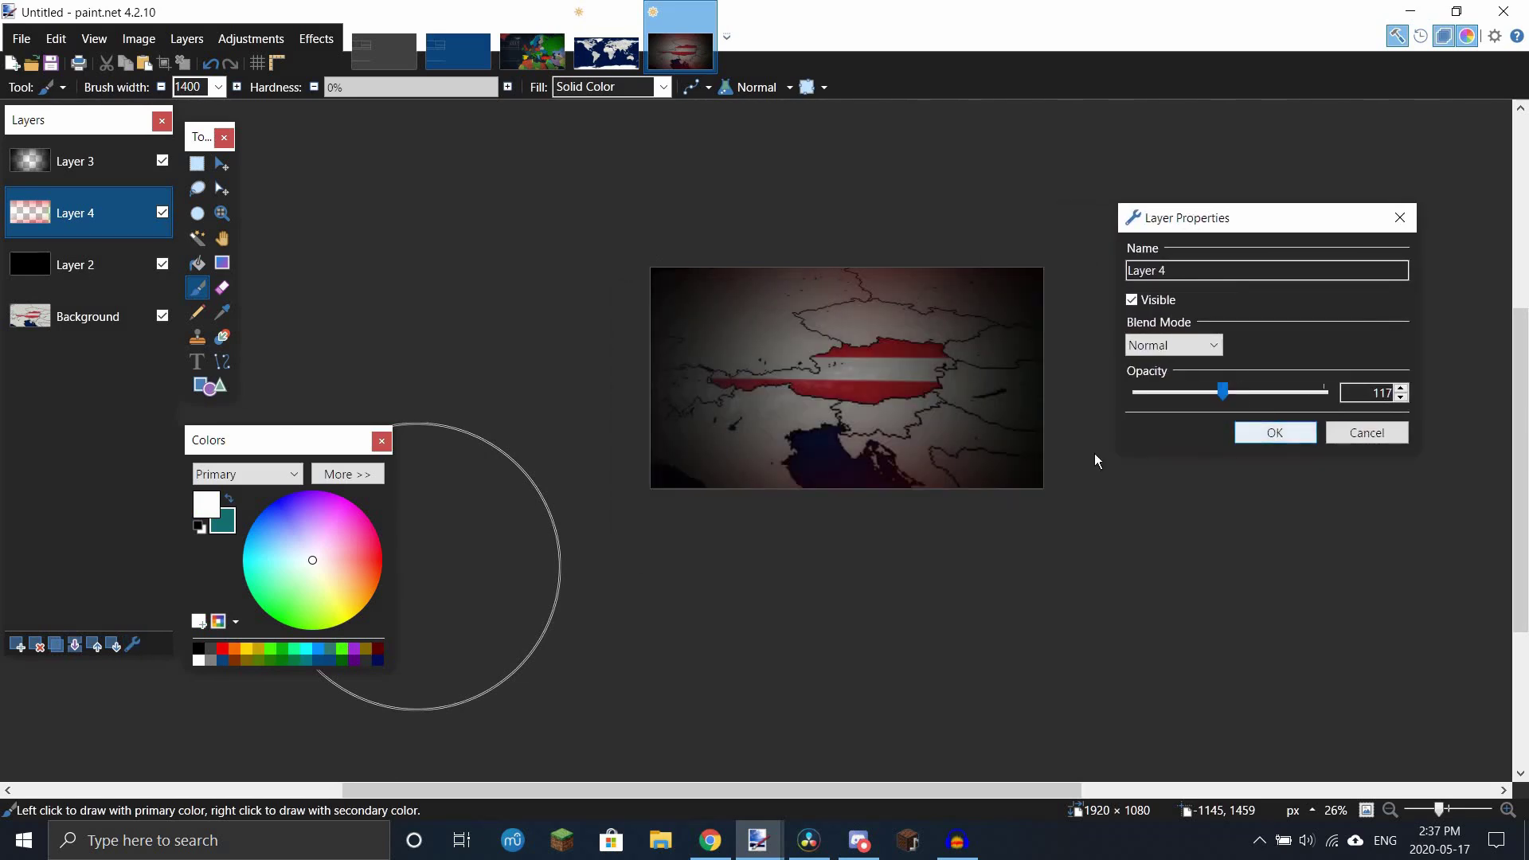
key("Return")
scroll(843, 324, "up", 2)
scroll(848, 293, "down", 3)
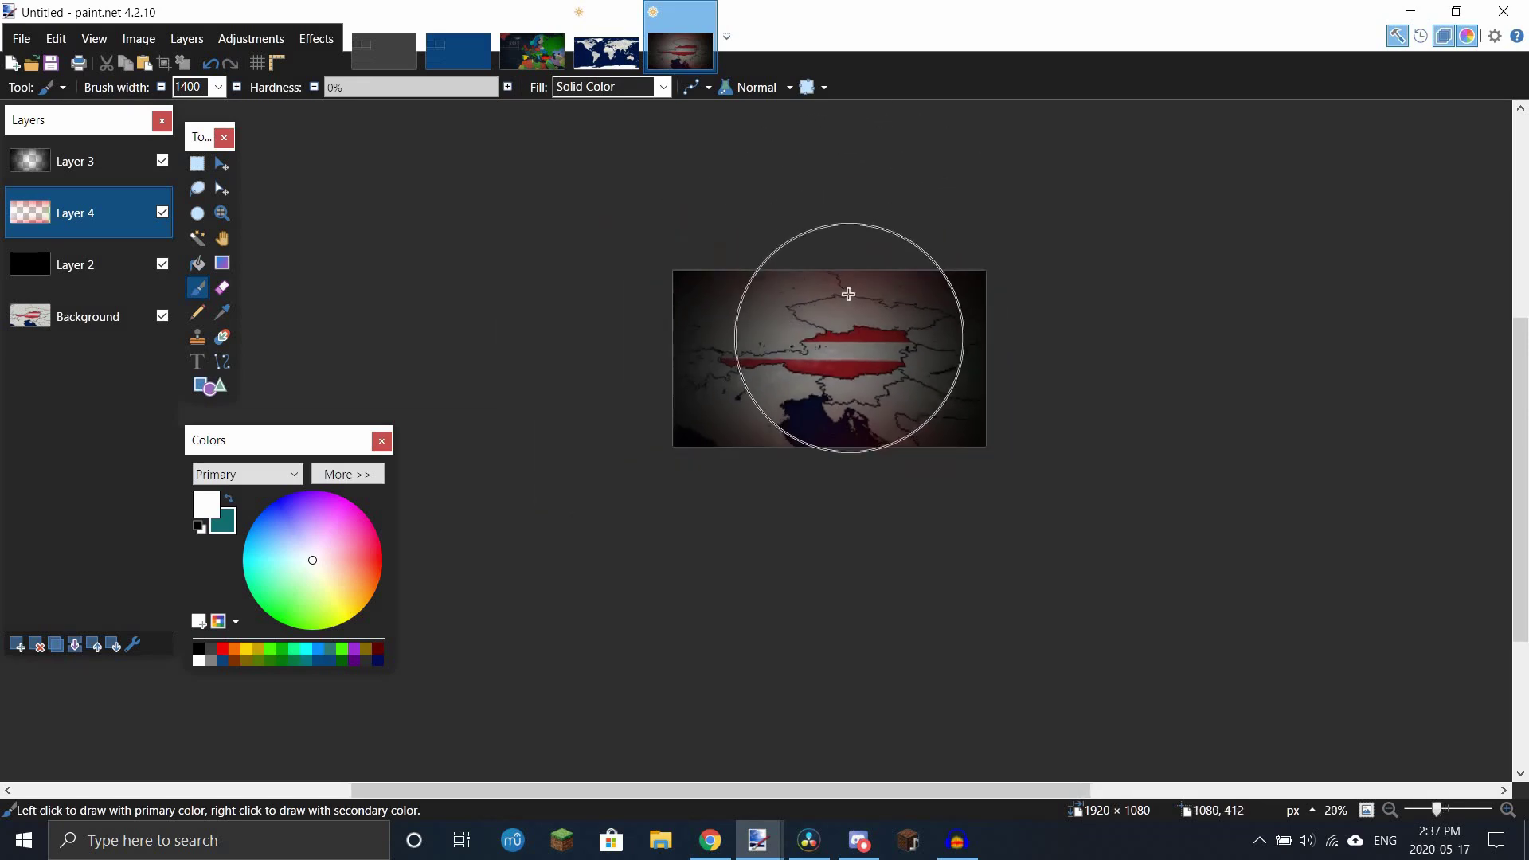
Step: Set the Paintbrush width to 2 and add a new layer above Layer 3
scroll(848, 294, "up", 2)
left_click(217, 88)
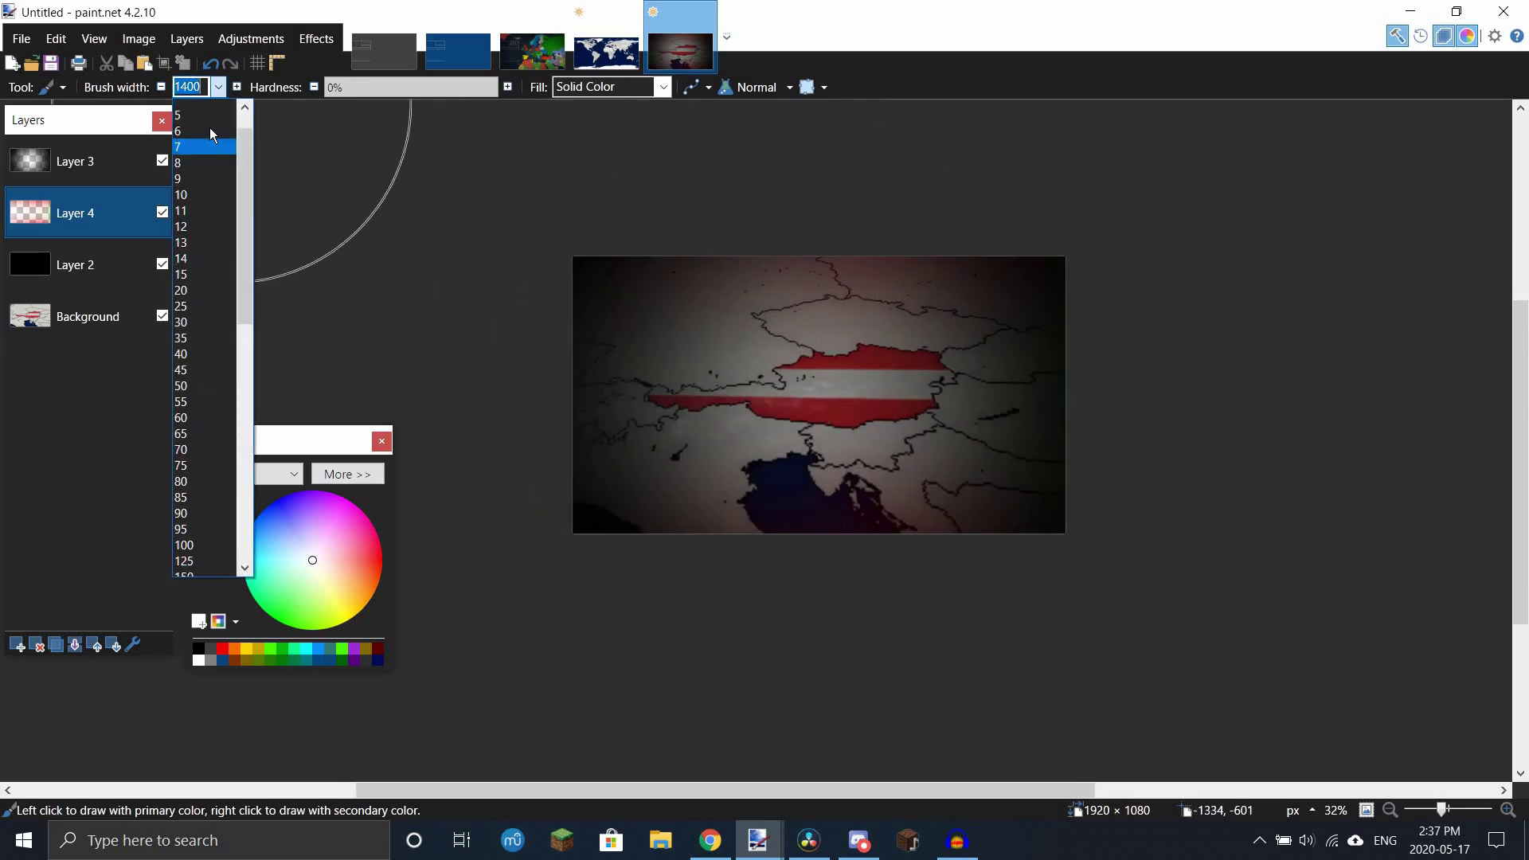
scroll(210, 128, "up", 2)
left_click(211, 127)
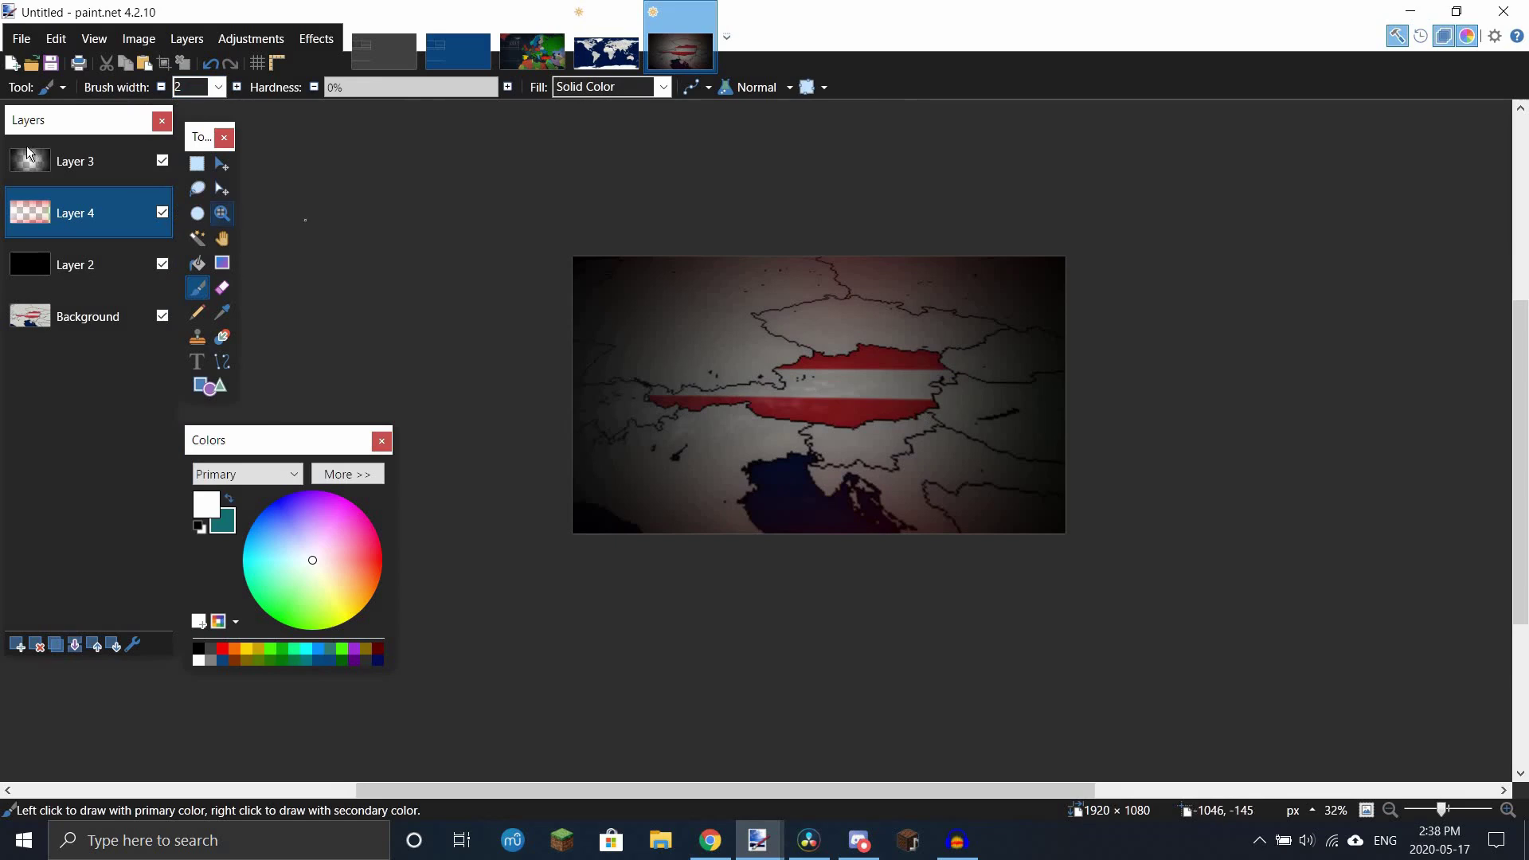
key("alt+Page_Up")
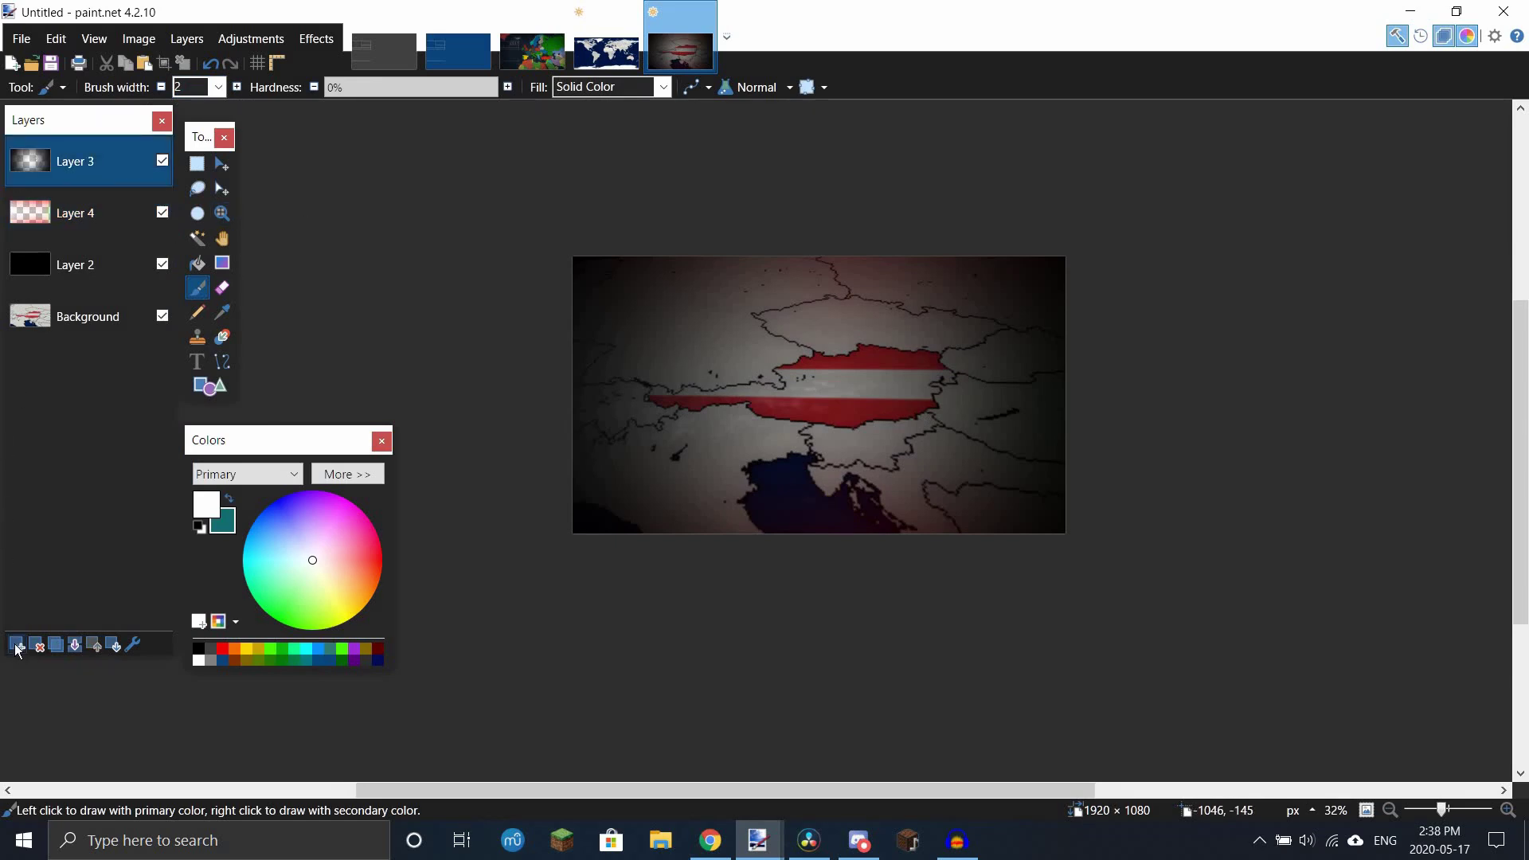
key("ctrl+shift+n")
Step: Add the white title "THUMBNAIL TUTORIAL" in the map's upper-left area at font size 108
left_click(196, 362)
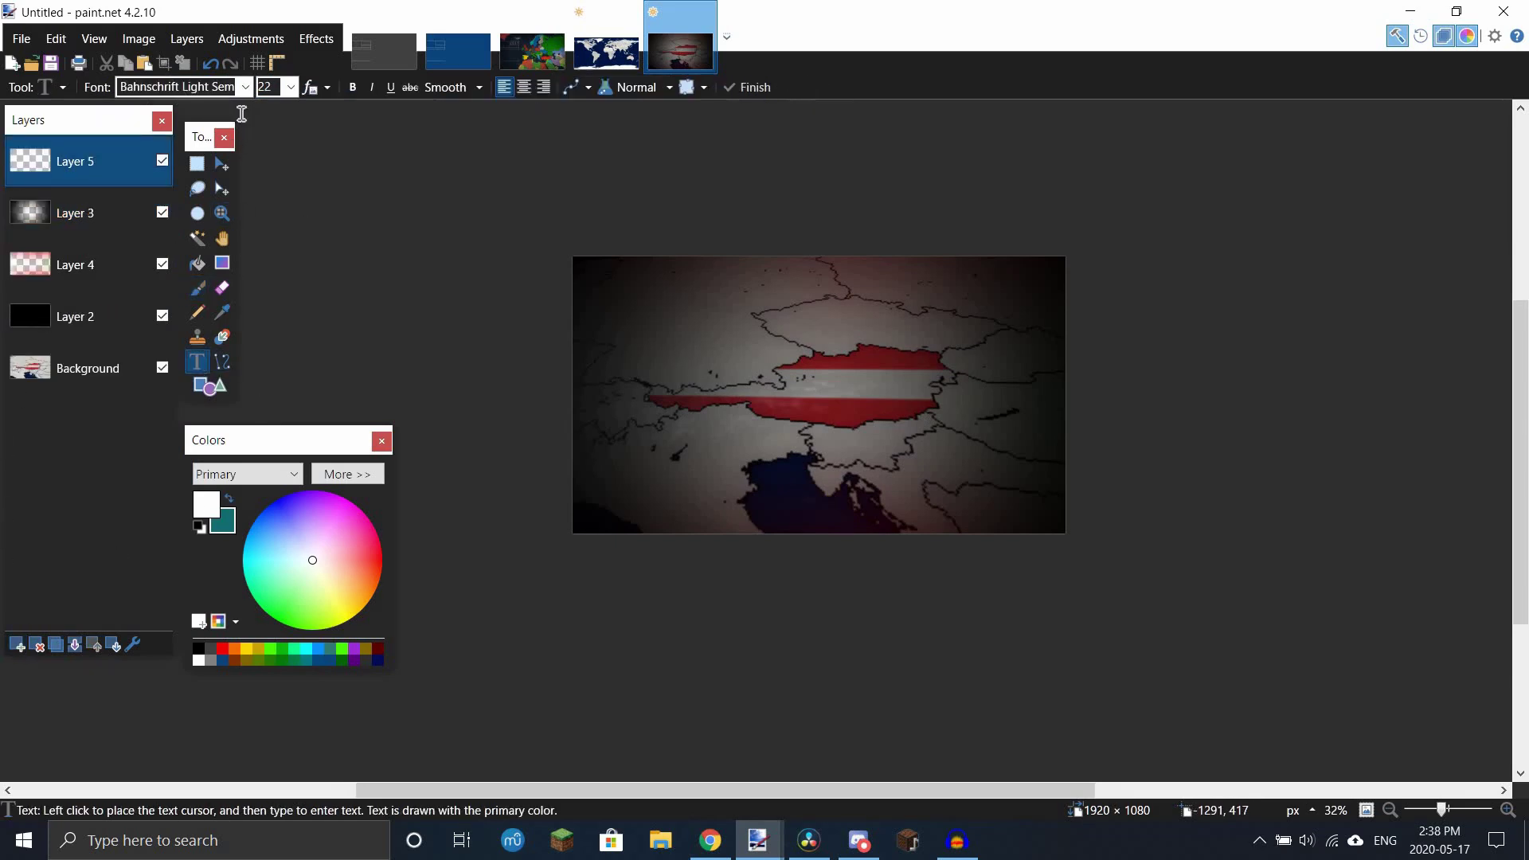
left_click(288, 89)
left_click(280, 344)
scroll(633, 331, "up", 3)
scroll(604, 393, "down", 1)
scroll(590, 400, "up", 2)
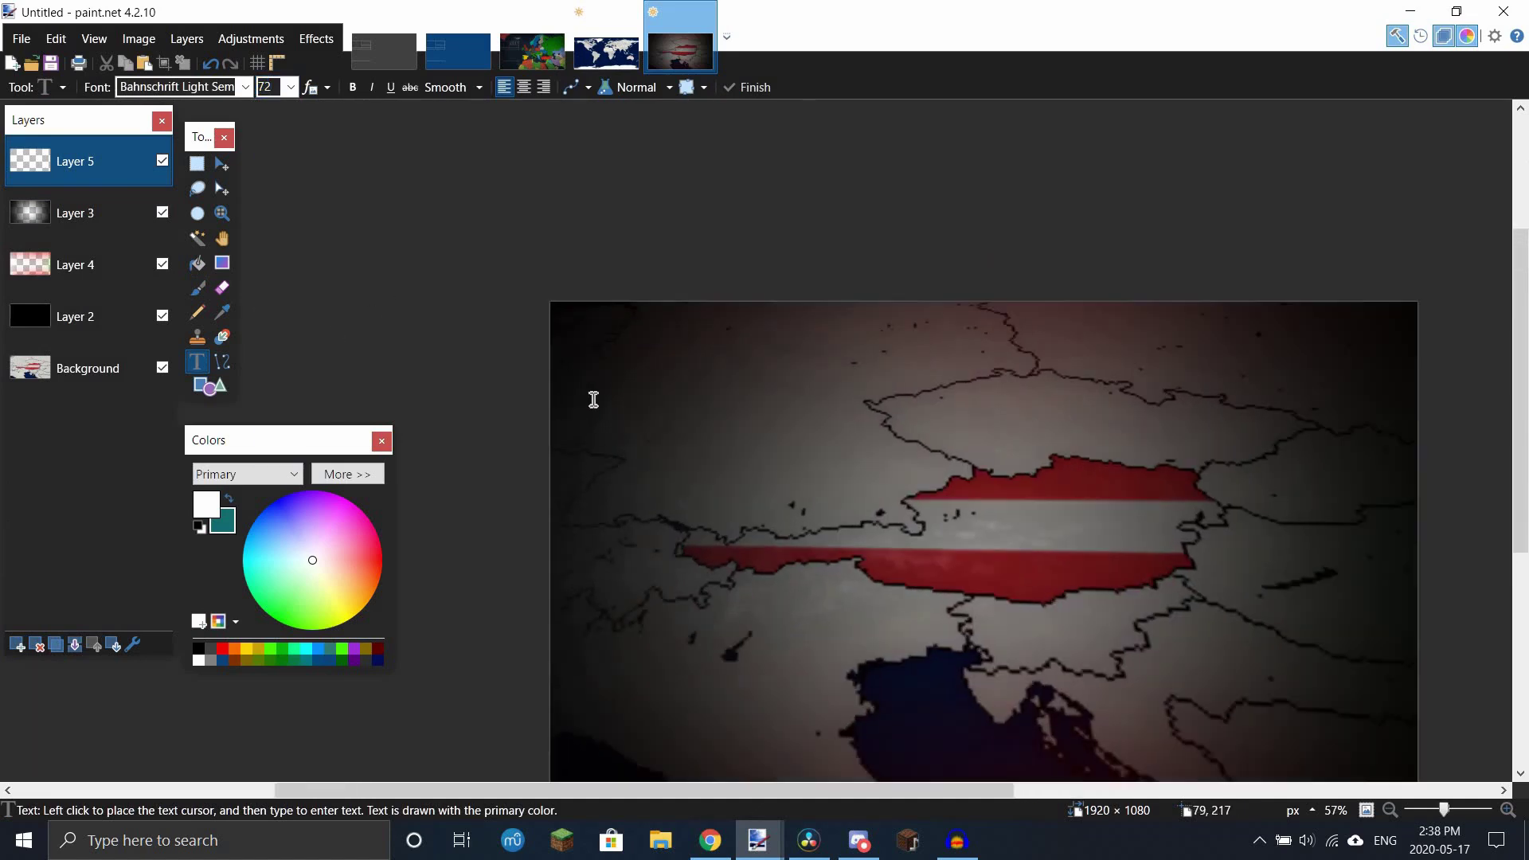
left_click(589, 394)
left_click(291, 88)
left_click(288, 390)
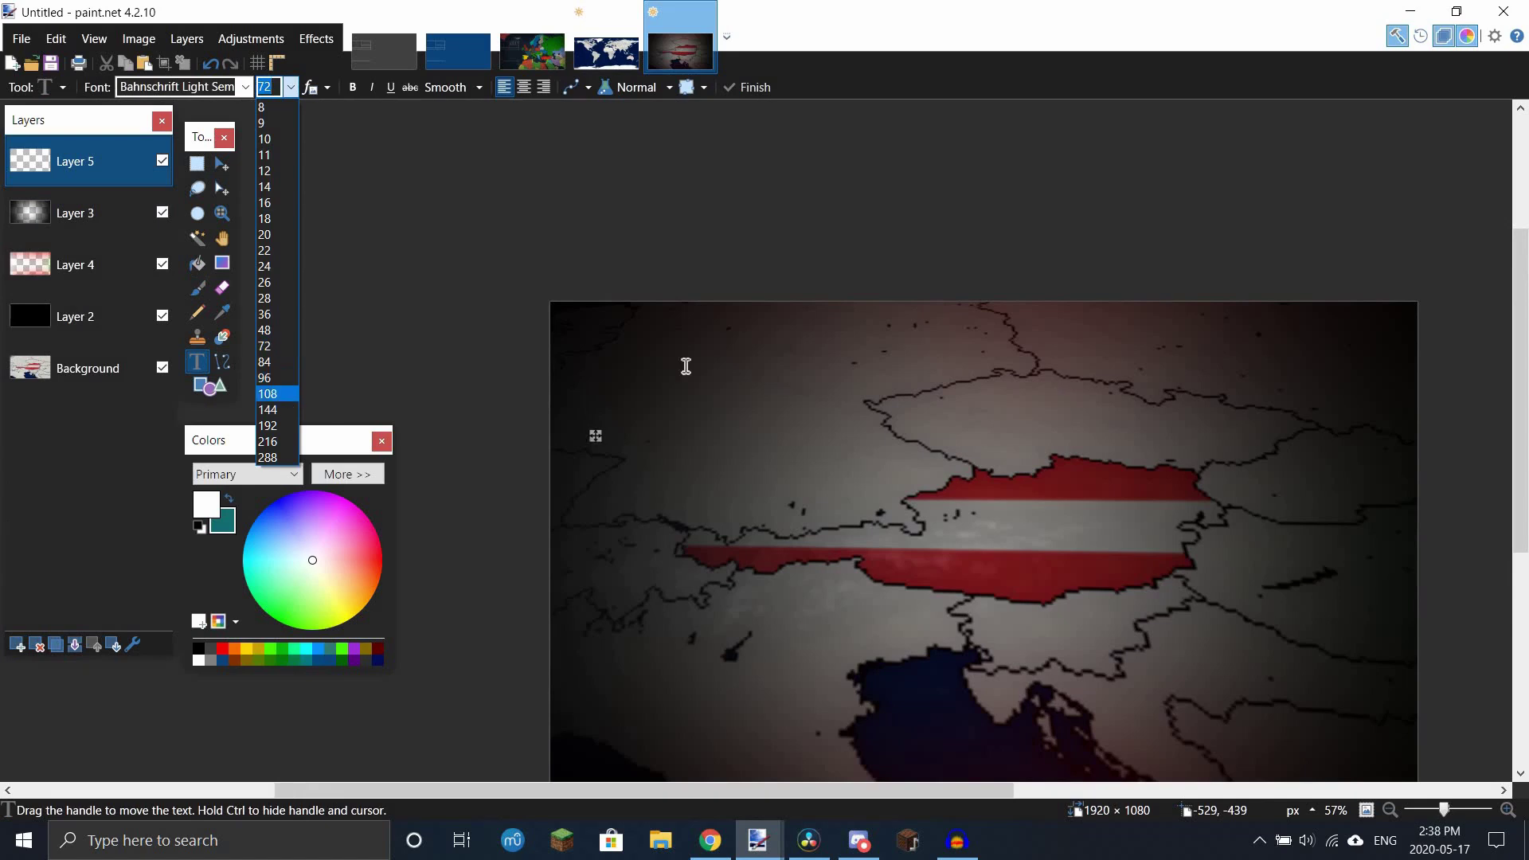
scroll(824, 360, "down", 2)
scroll(876, 360, "down", 2)
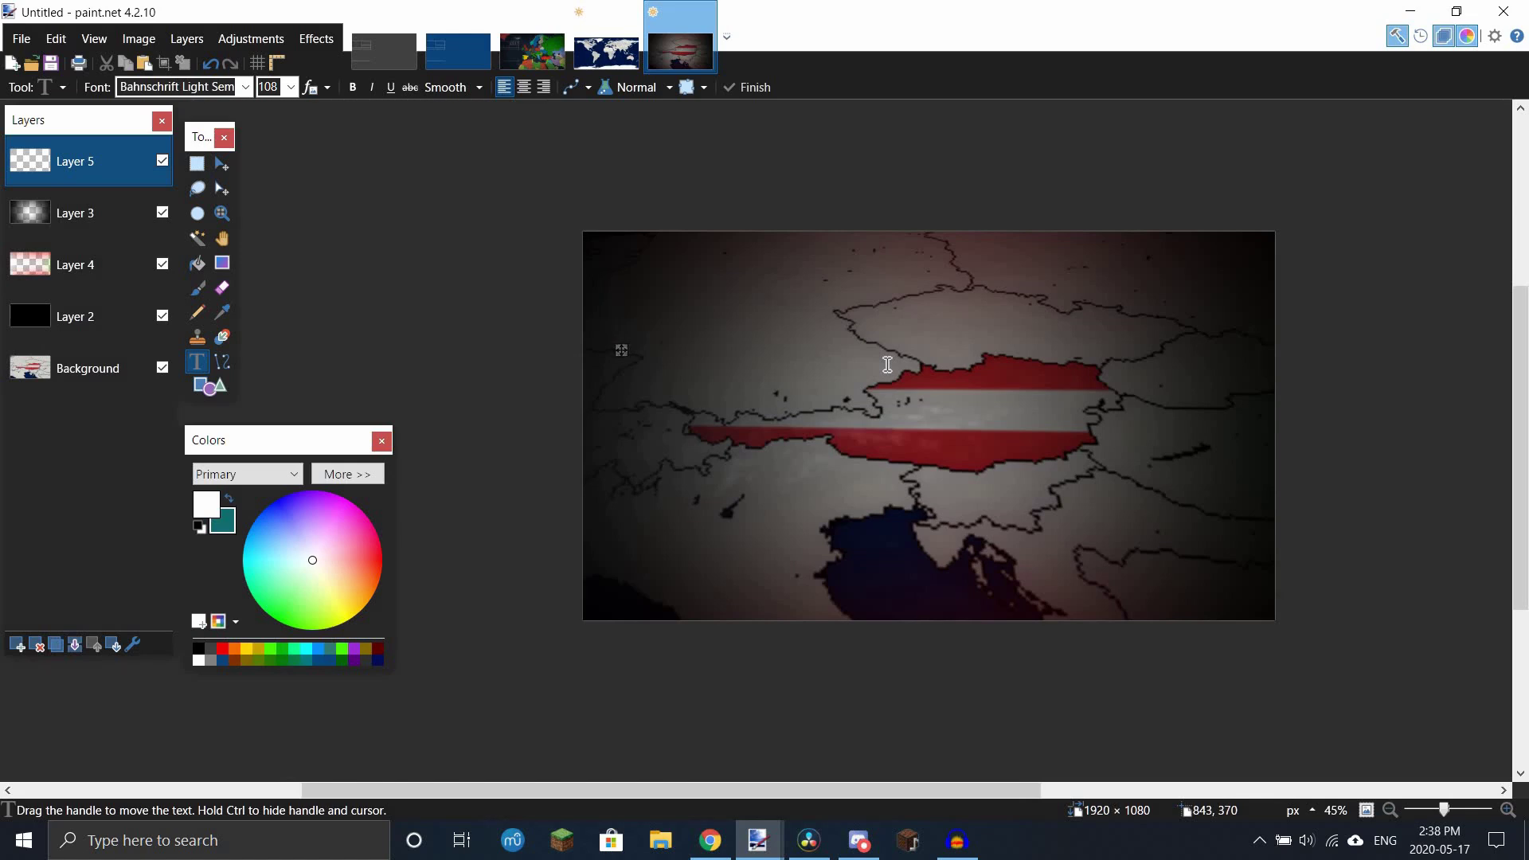
type("THUMBN")
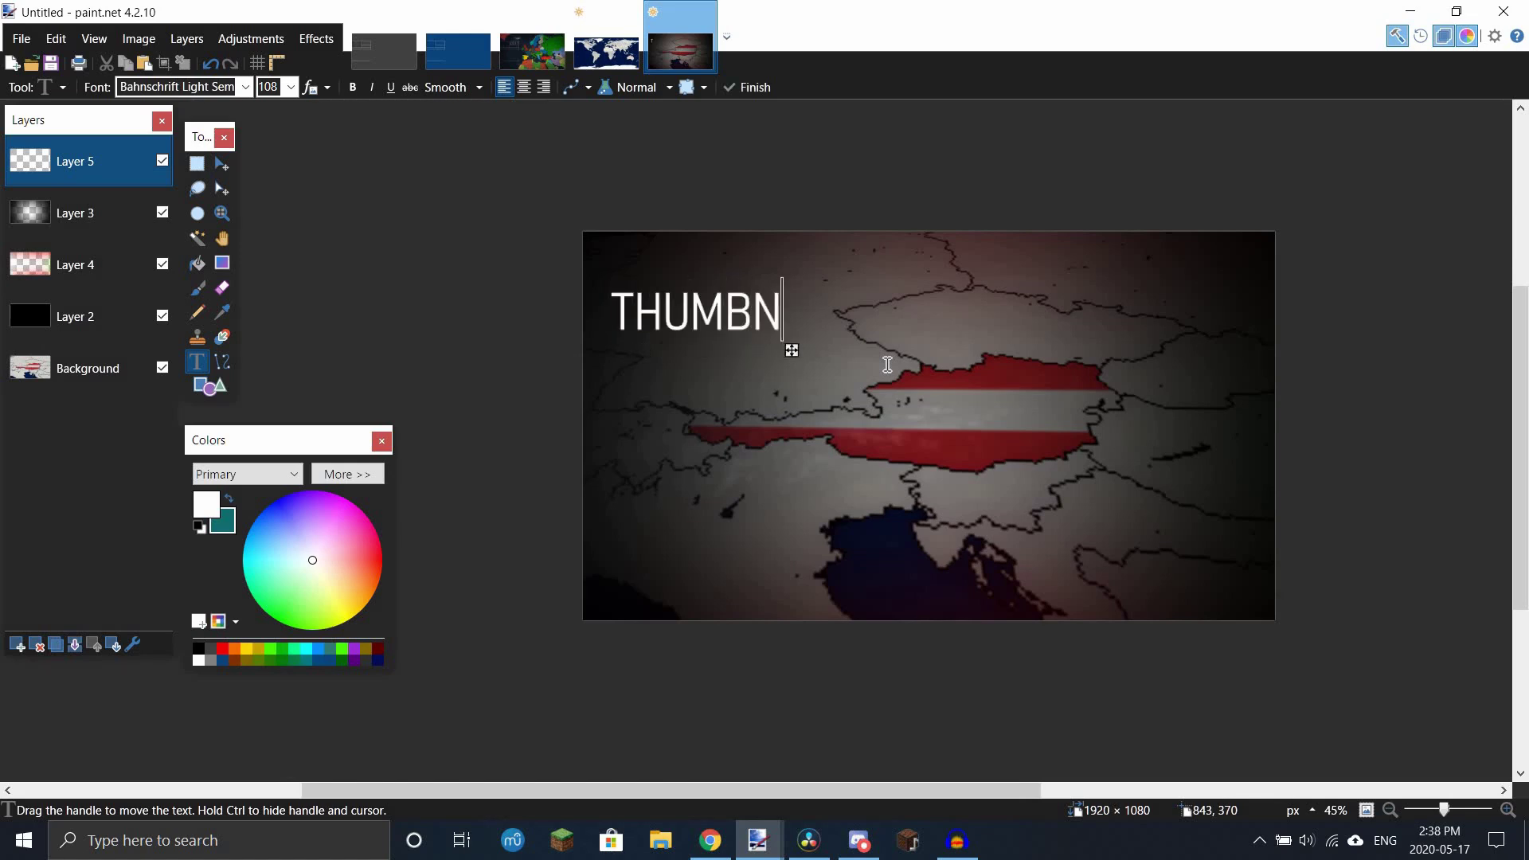
type("AIL TUTORIAL")
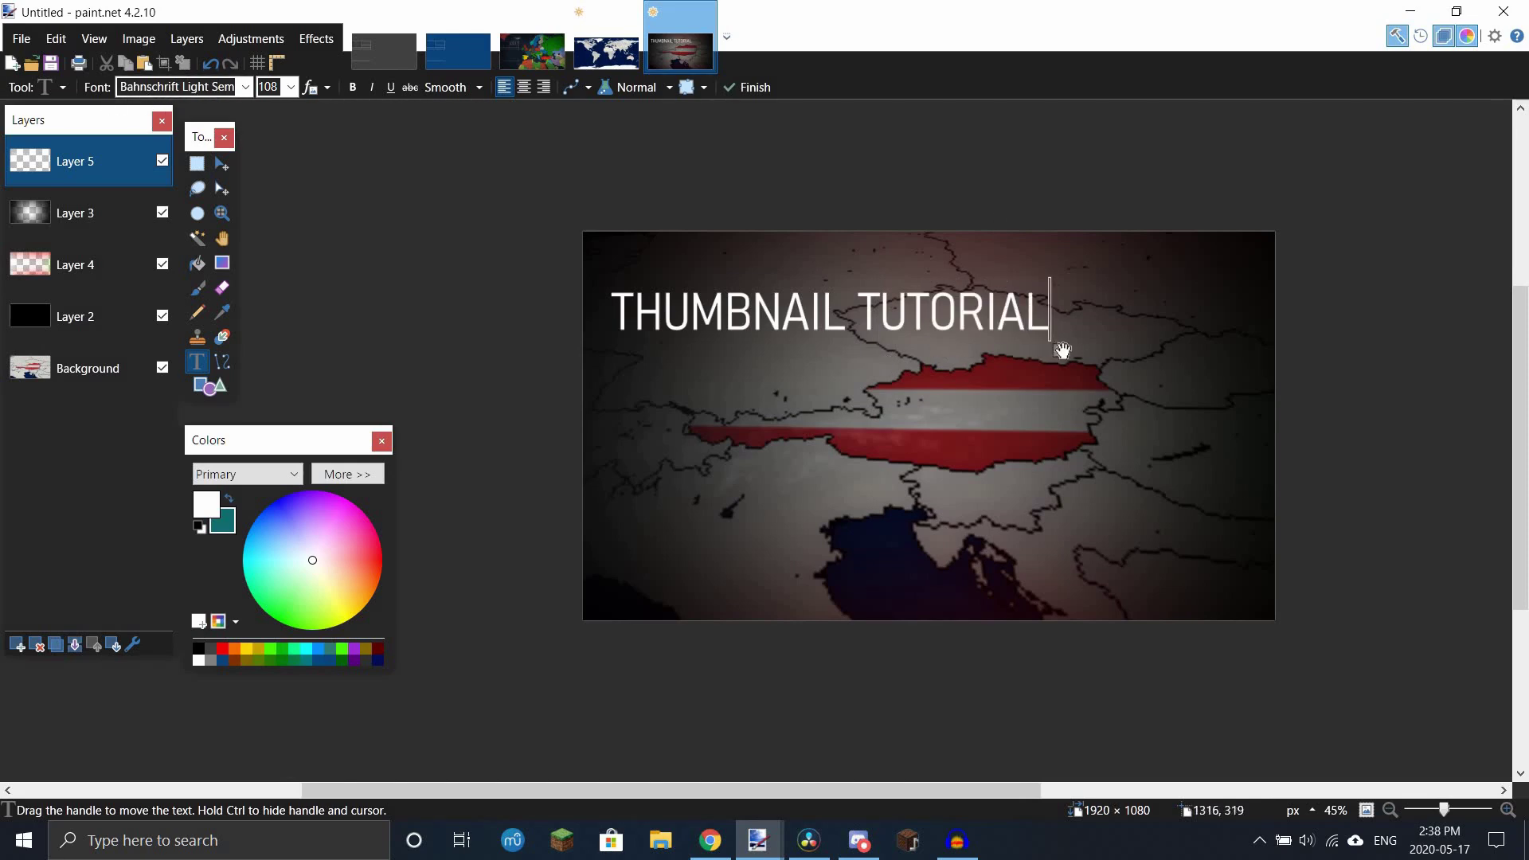
Step: Move the title up closer to the map's top edge
left_click_drag(1059, 351, 1058, 320)
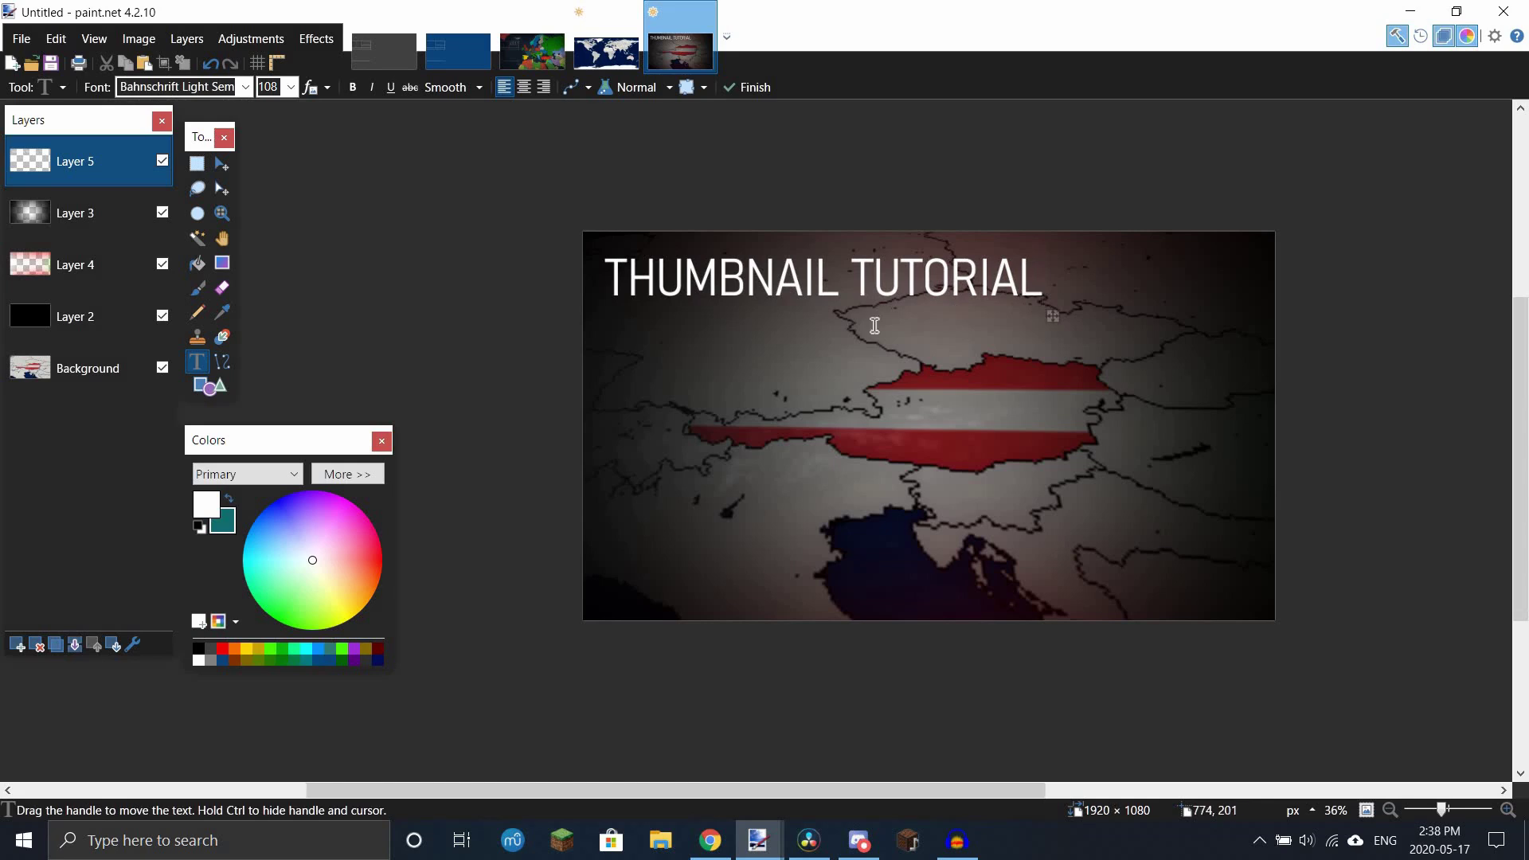
scroll(876, 319, "down", 1)
scroll(1079, 454, "up", 1)
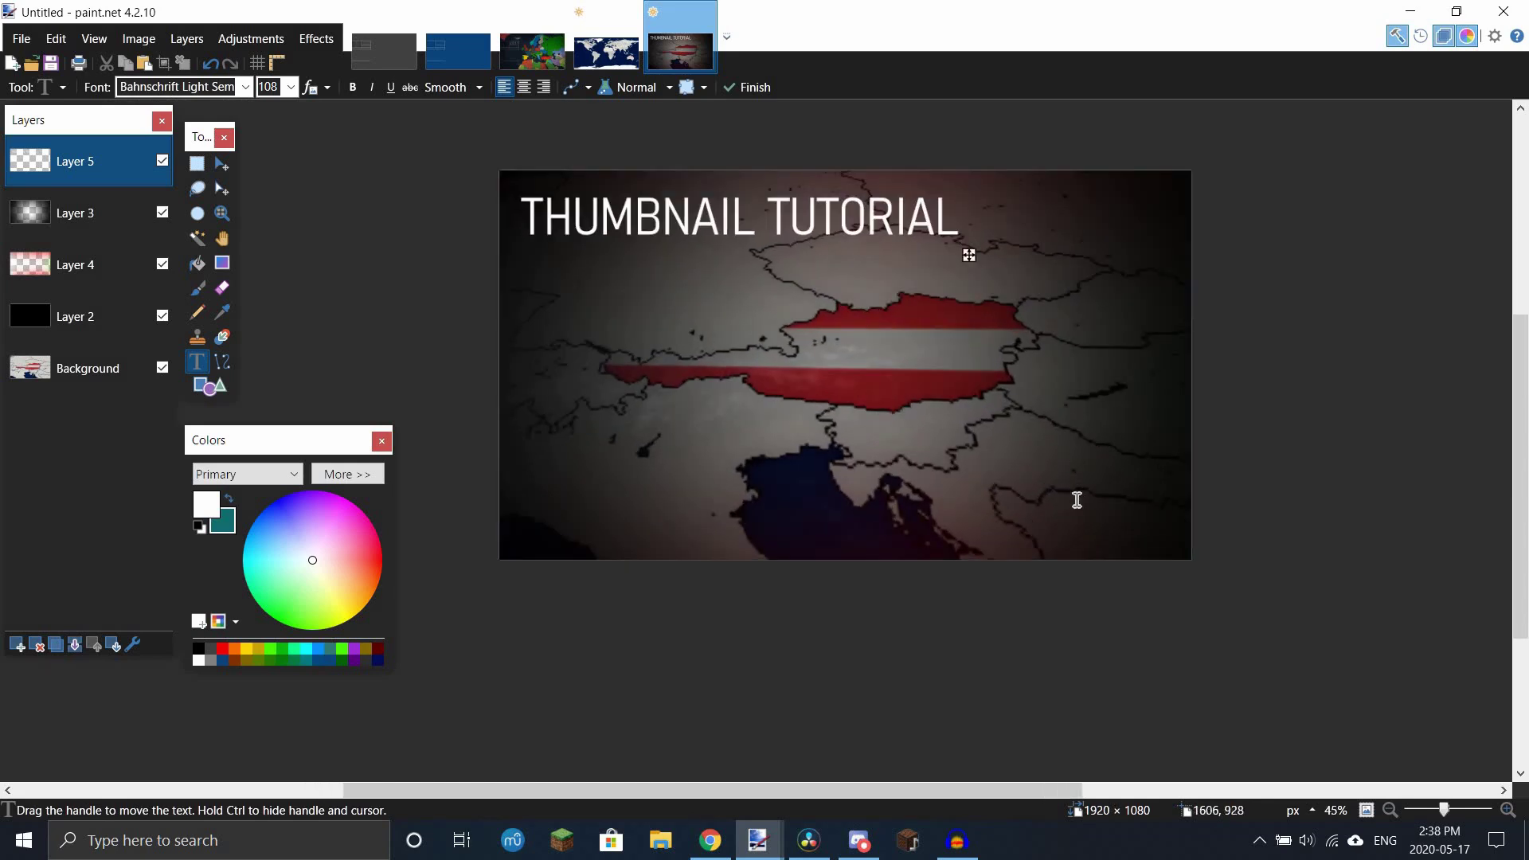
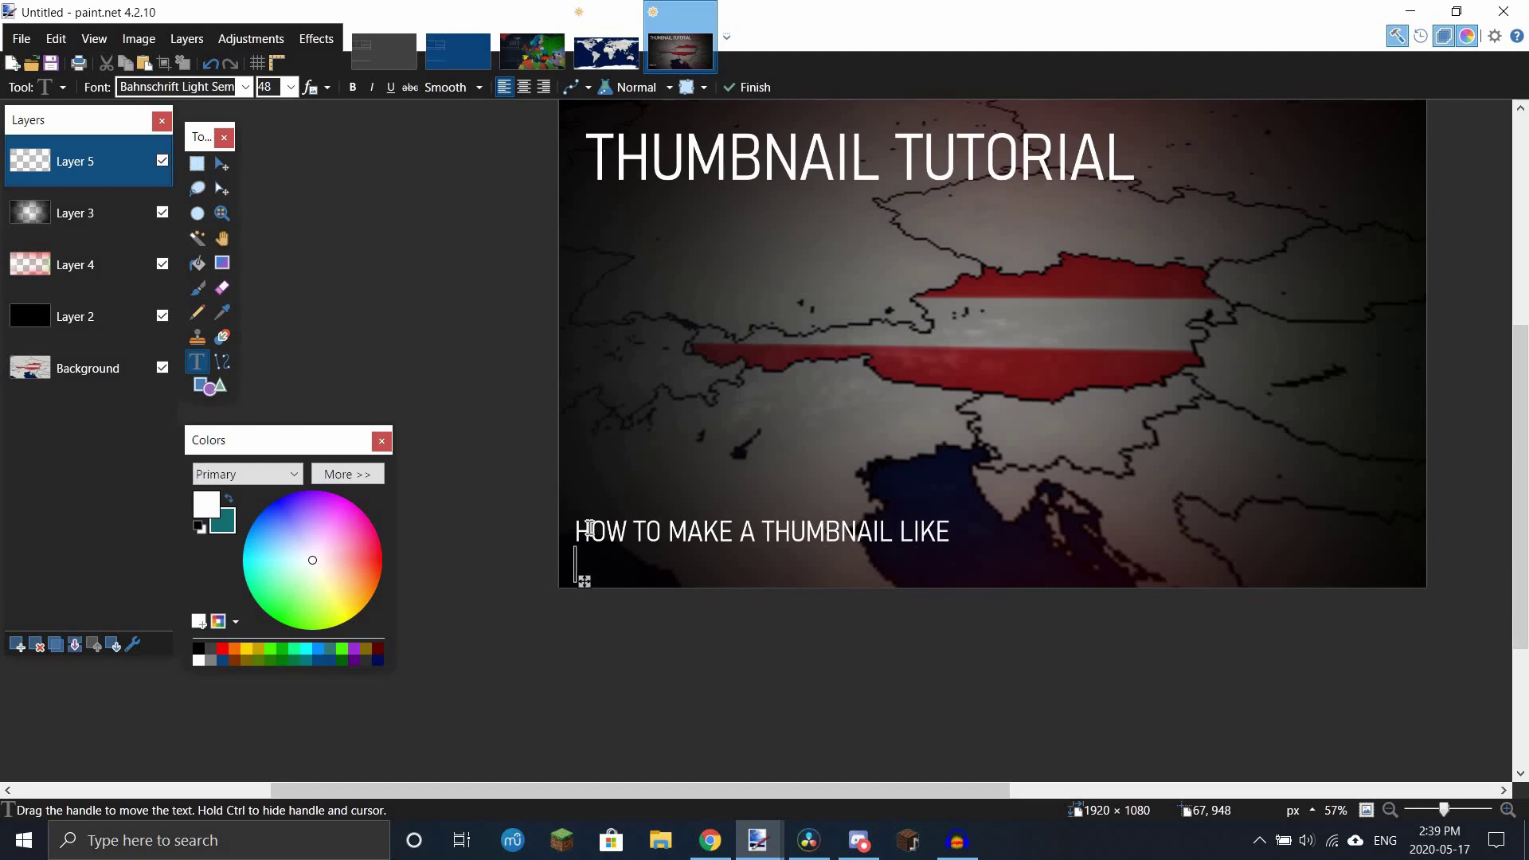
Step: Complete the subtitle with "THIS" and enlarge it to font size 84, shifting it up to fit inside the image
type("THIS")
scroll(659, 499, "down", 2, "ctrl")
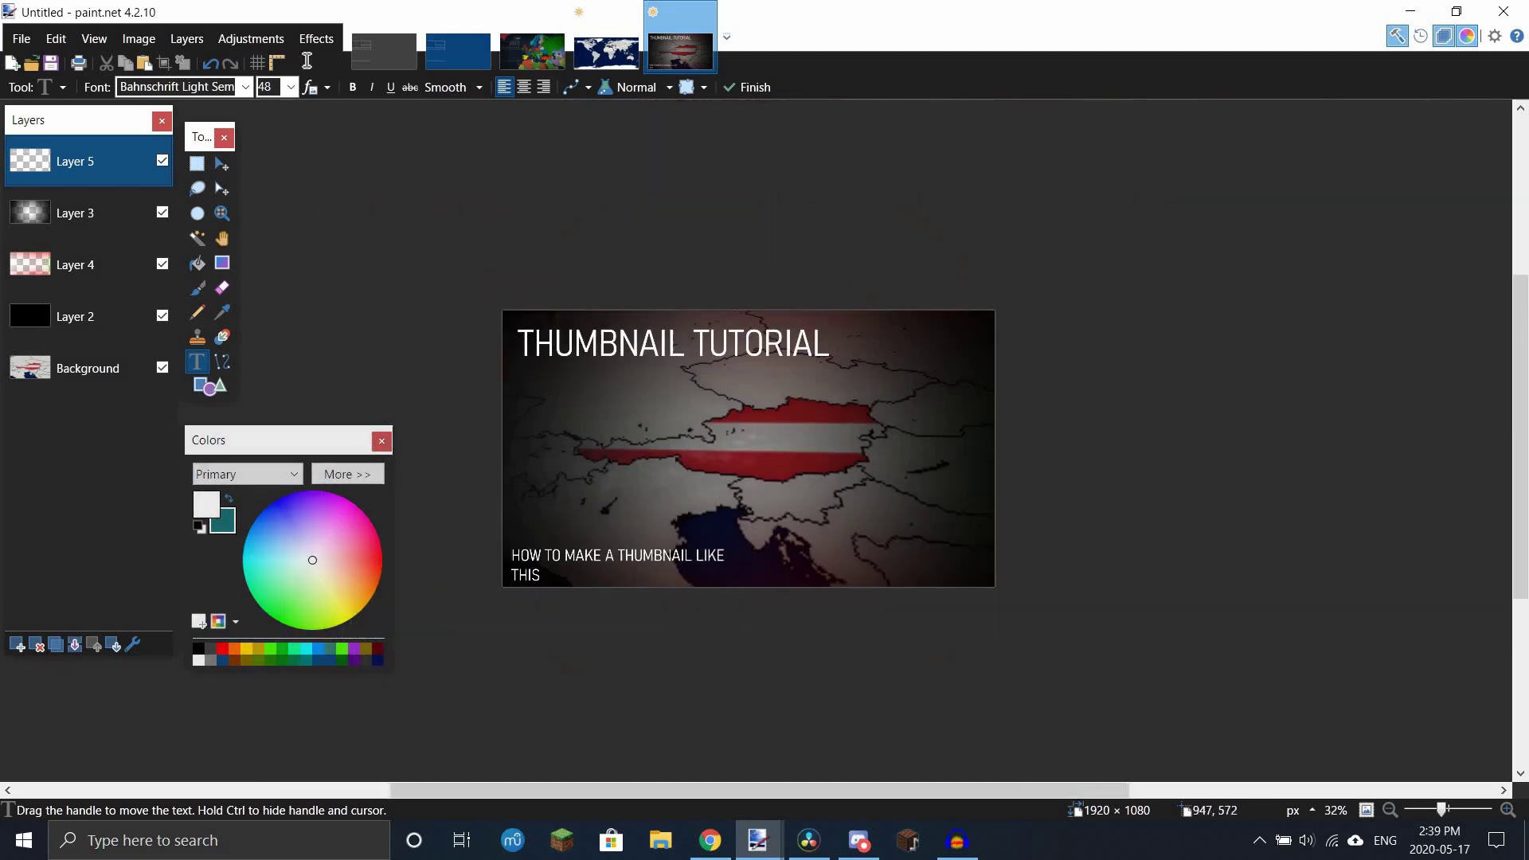
left_click(291, 87)
left_click(282, 362)
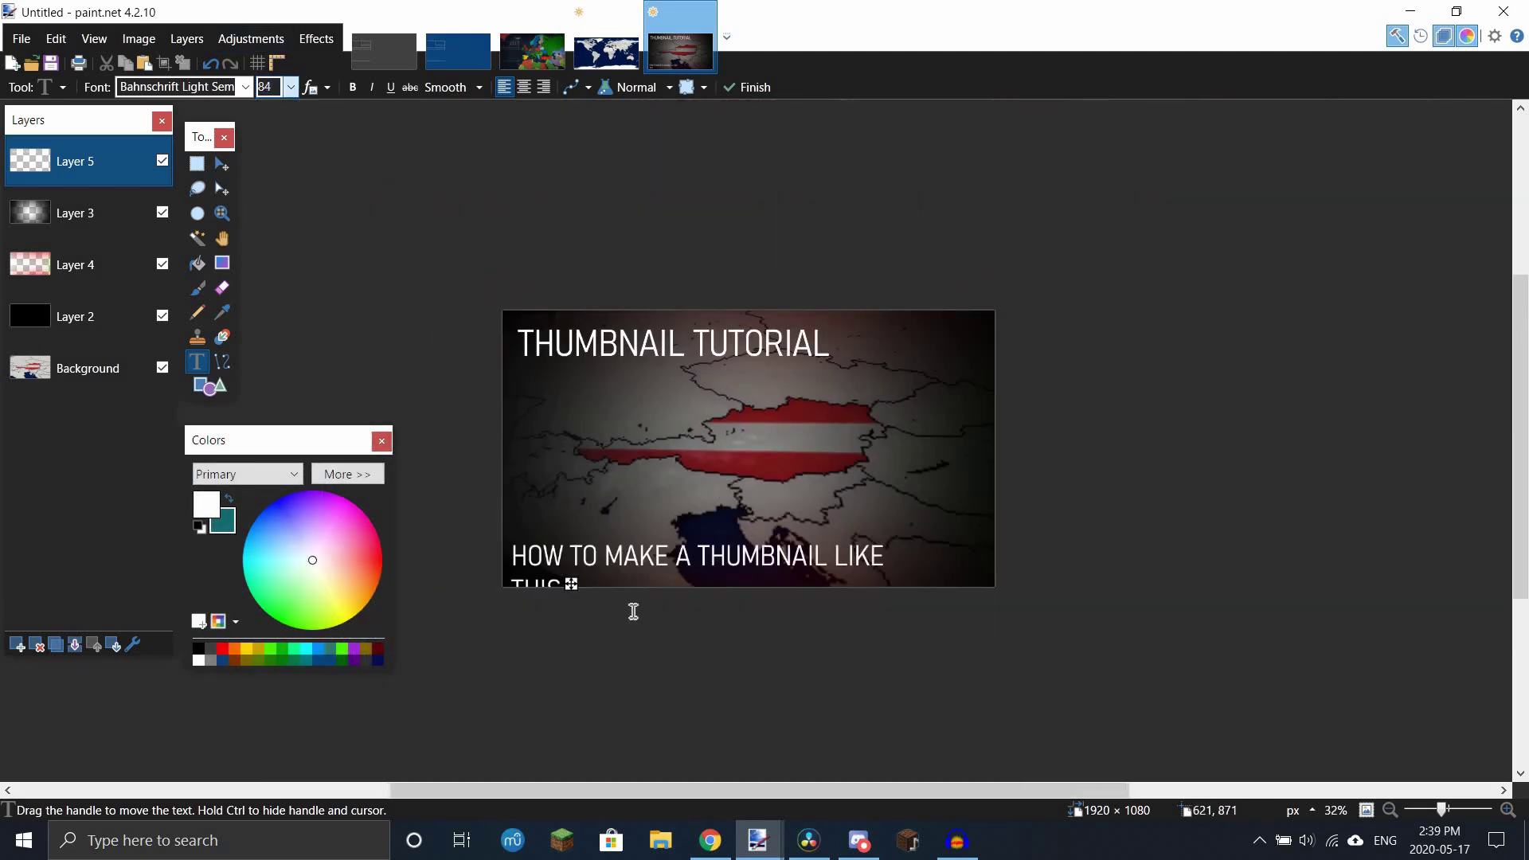
left_click_drag(573, 587, 573, 560)
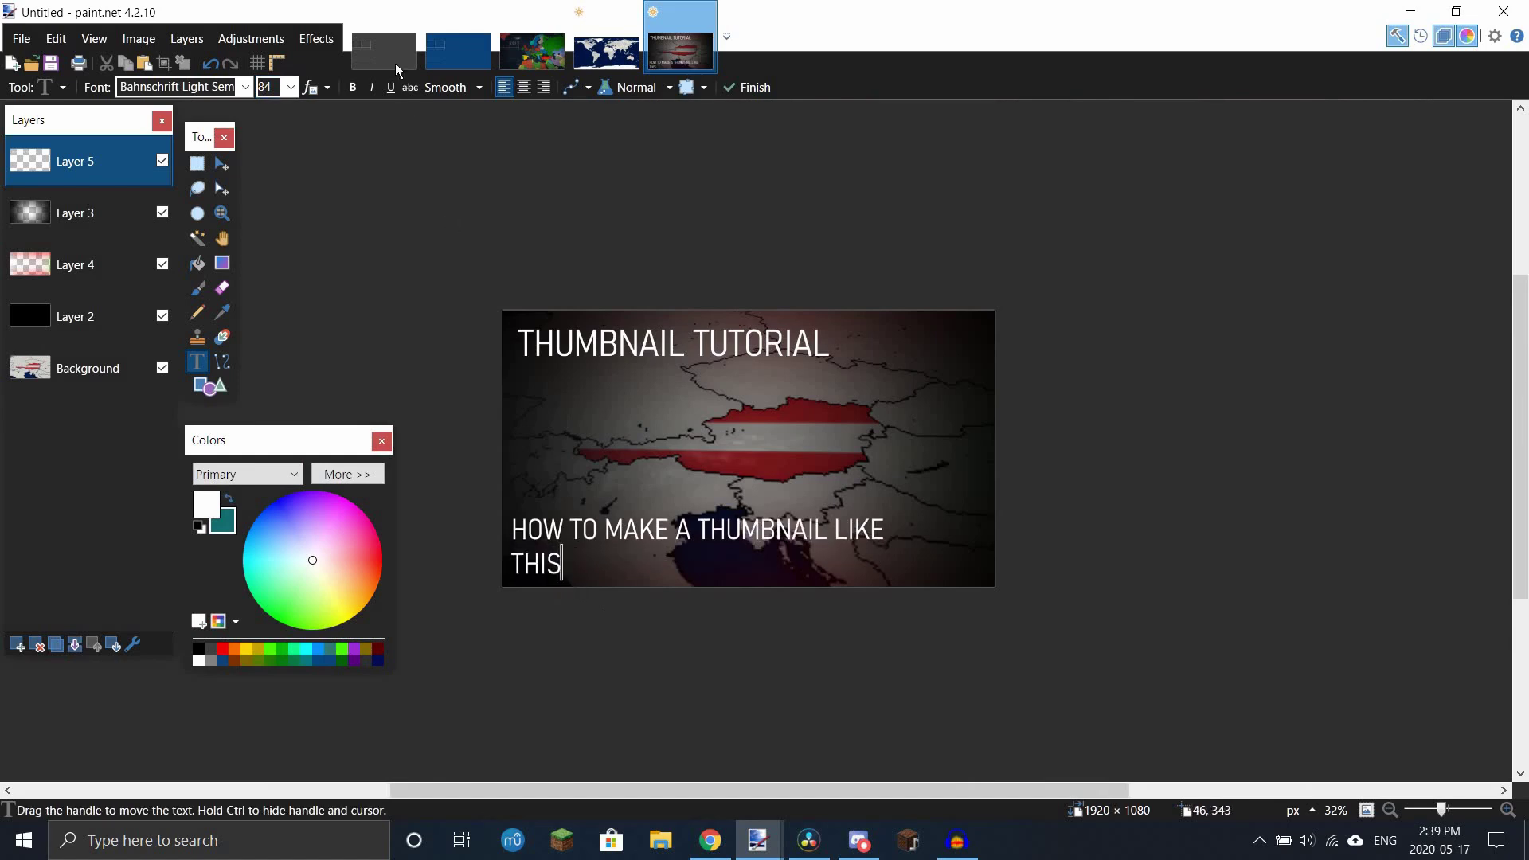
Step: Put "LIKE" on the subtitle's second line with "THIS" and align the subtitle's left edge with the title
scroll(505, 426, "up", 1, "ctrl")
scroll(505, 448, "right", 1)
key("Up")
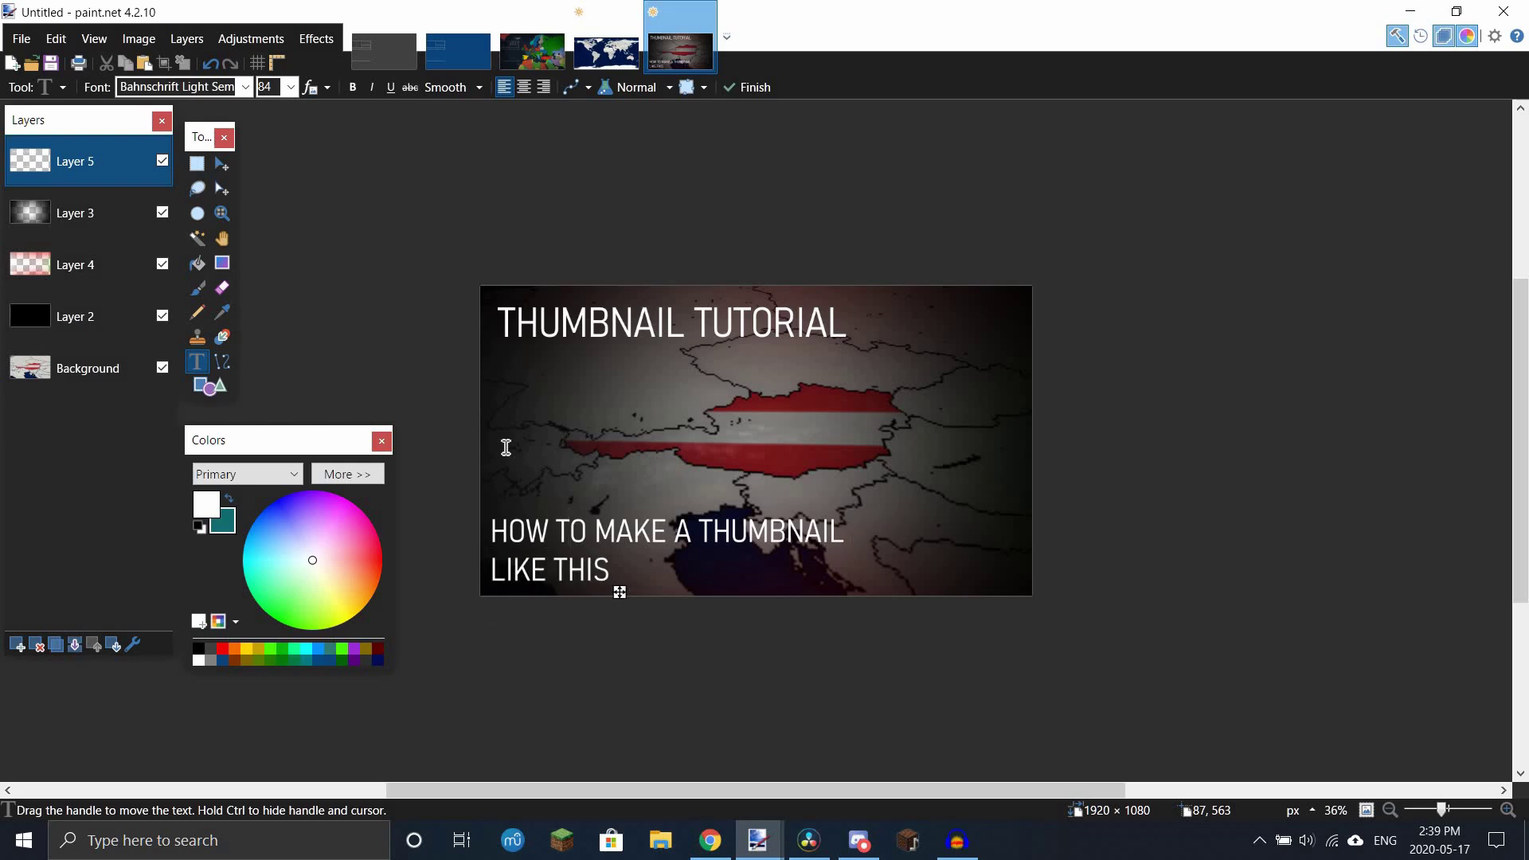
scroll(506, 447, "right", 3)
scroll(707, 601, "left", 6)
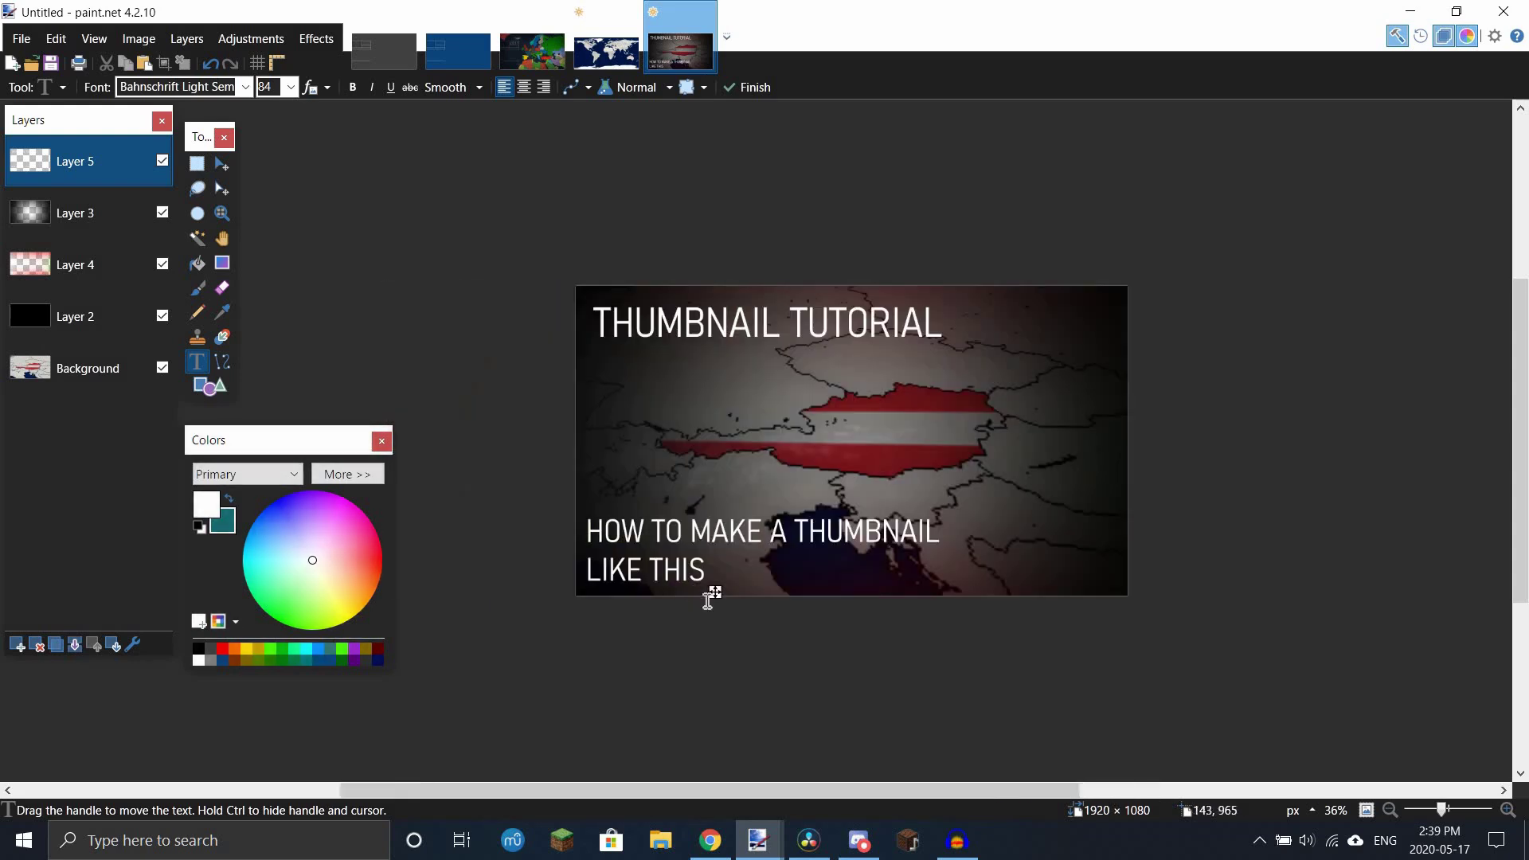
left_click_drag(717, 599, 723, 594)
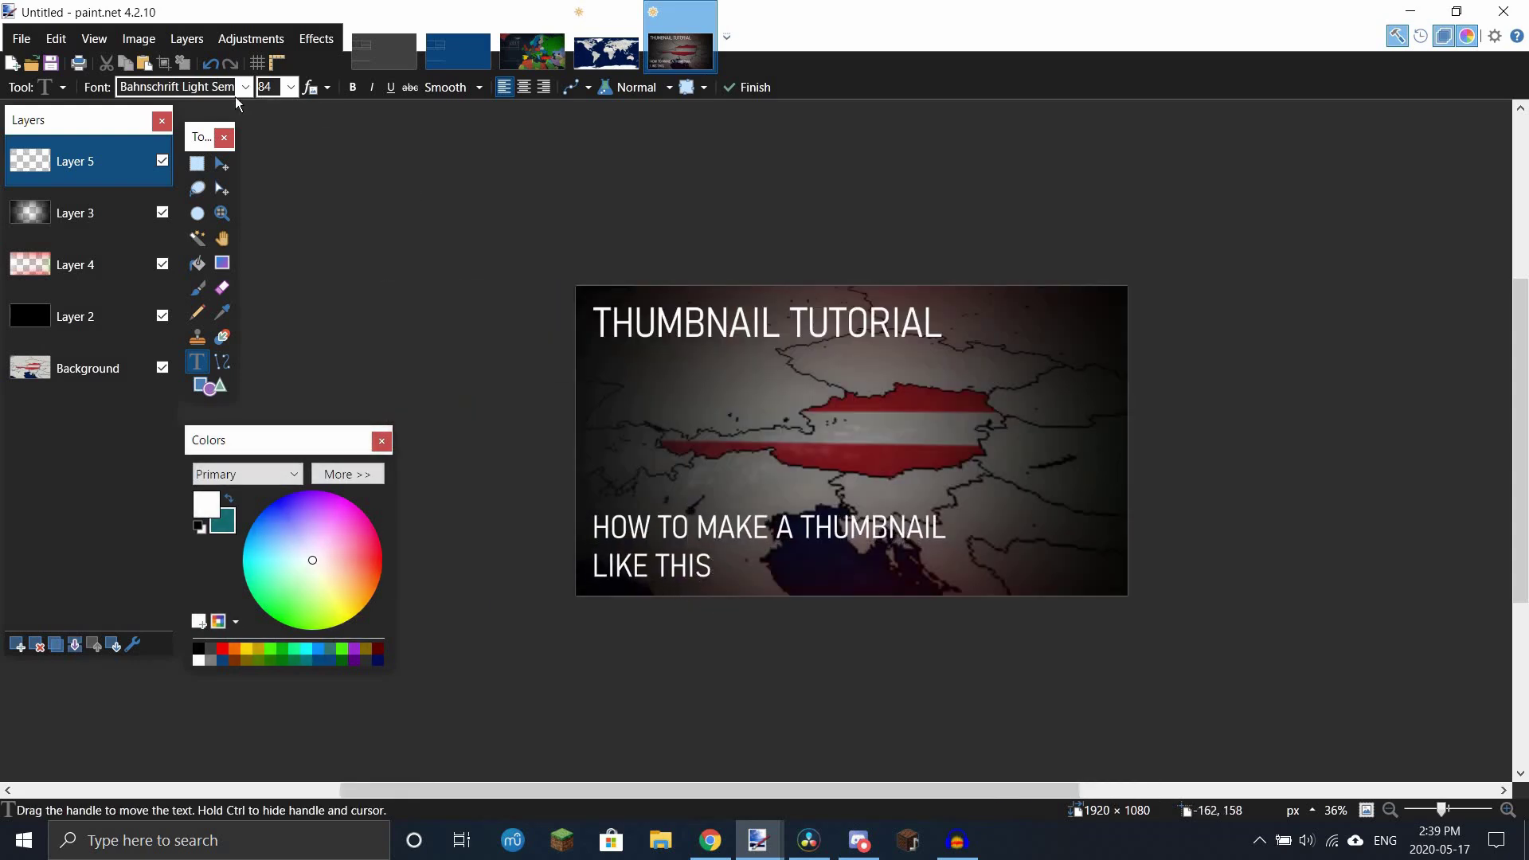
Step: Draw a rectangular selection of about 1298 × 950 pixels around the title and subtitle
left_click(204, 171)
scroll(594, 318, "up", 9, "ctrl")
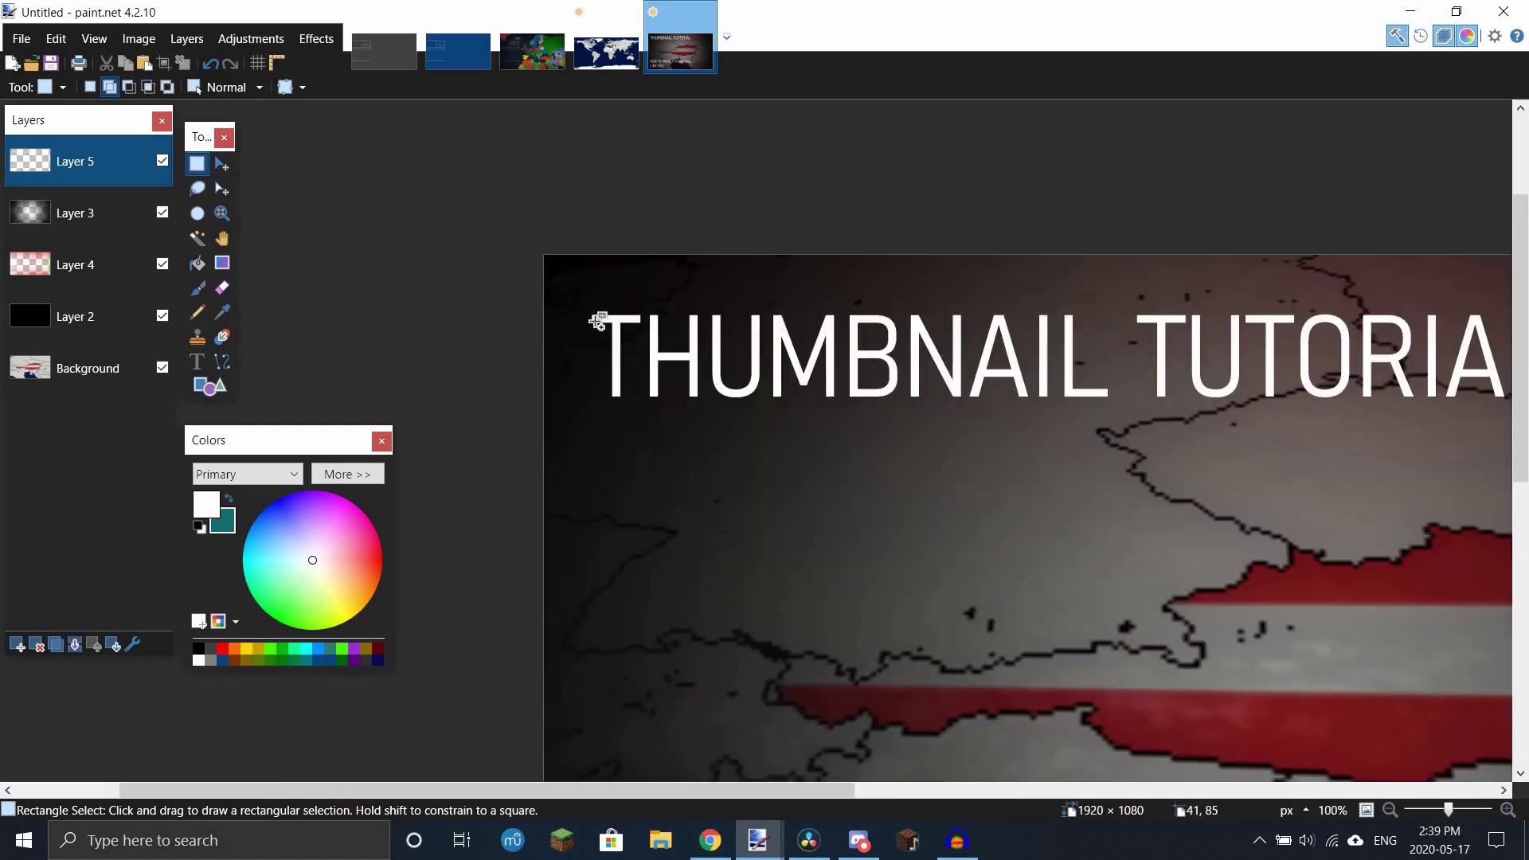
scroll(591, 307, "up", 2, "ctrl")
left_click_drag(573, 274, 1105, 438)
scroll(630, 368, "down", 10, "ctrl")
scroll(667, 412, "down", 3)
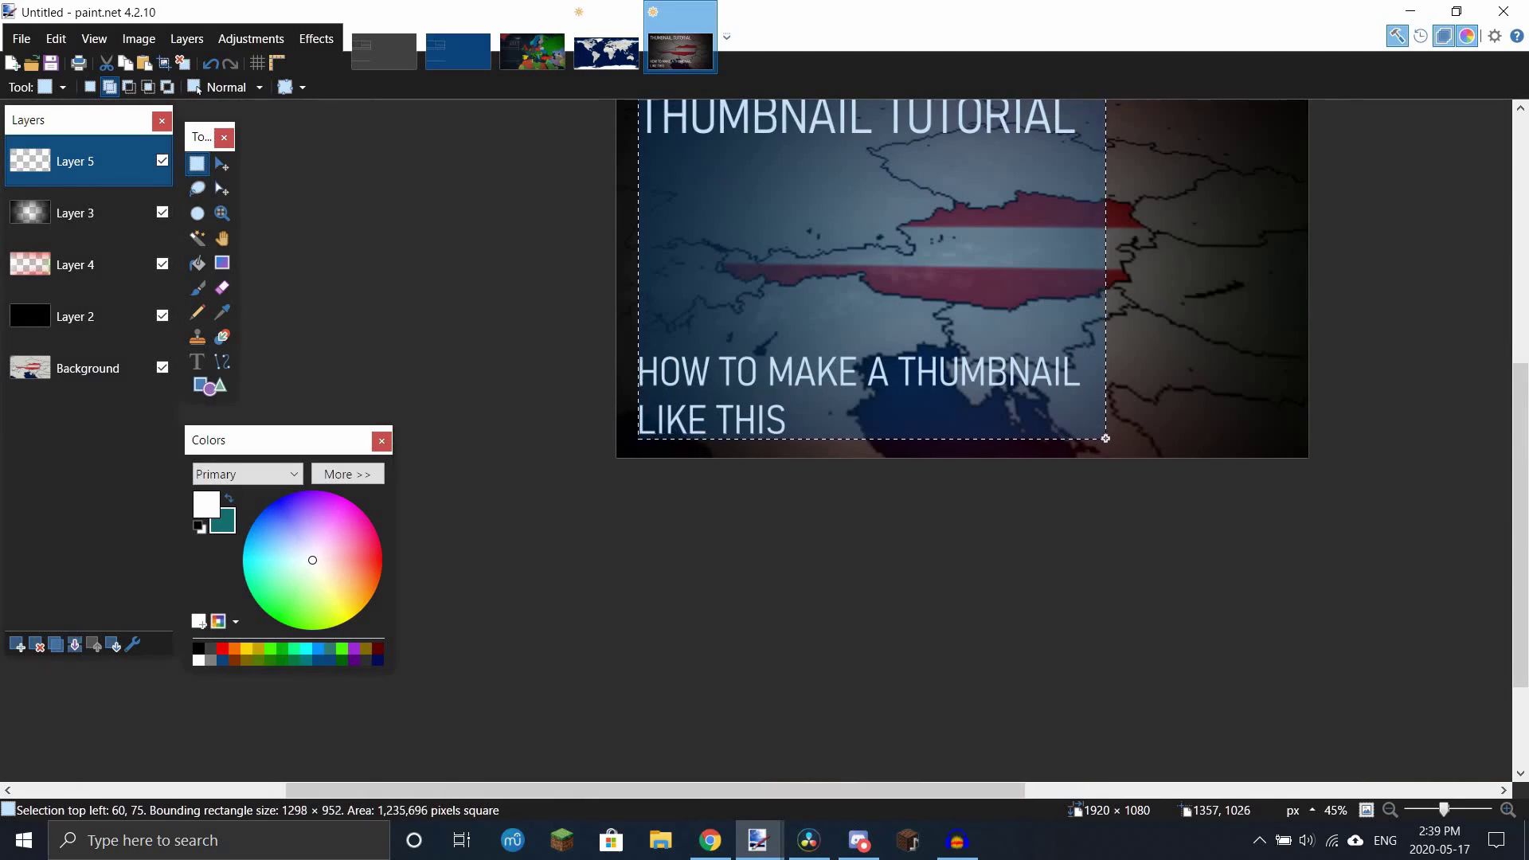
scroll(309, 309, "up", 2)
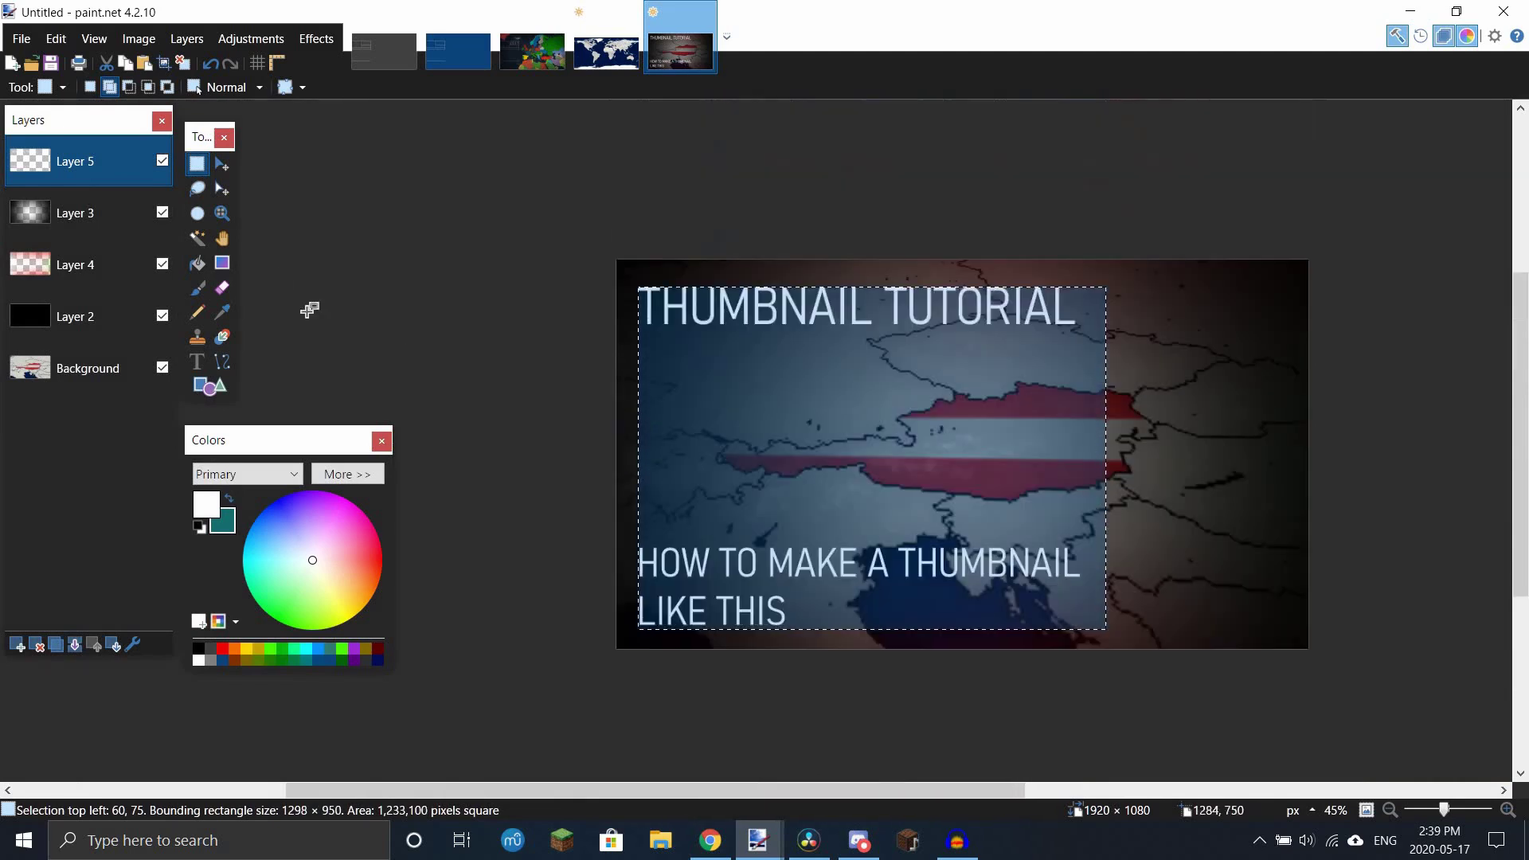
Step: Lower the selection's upper edge so it encloses only the two-line subtitle, about 1298 × 339 pixels
key("m")
scroll(645, 291, "up", 6)
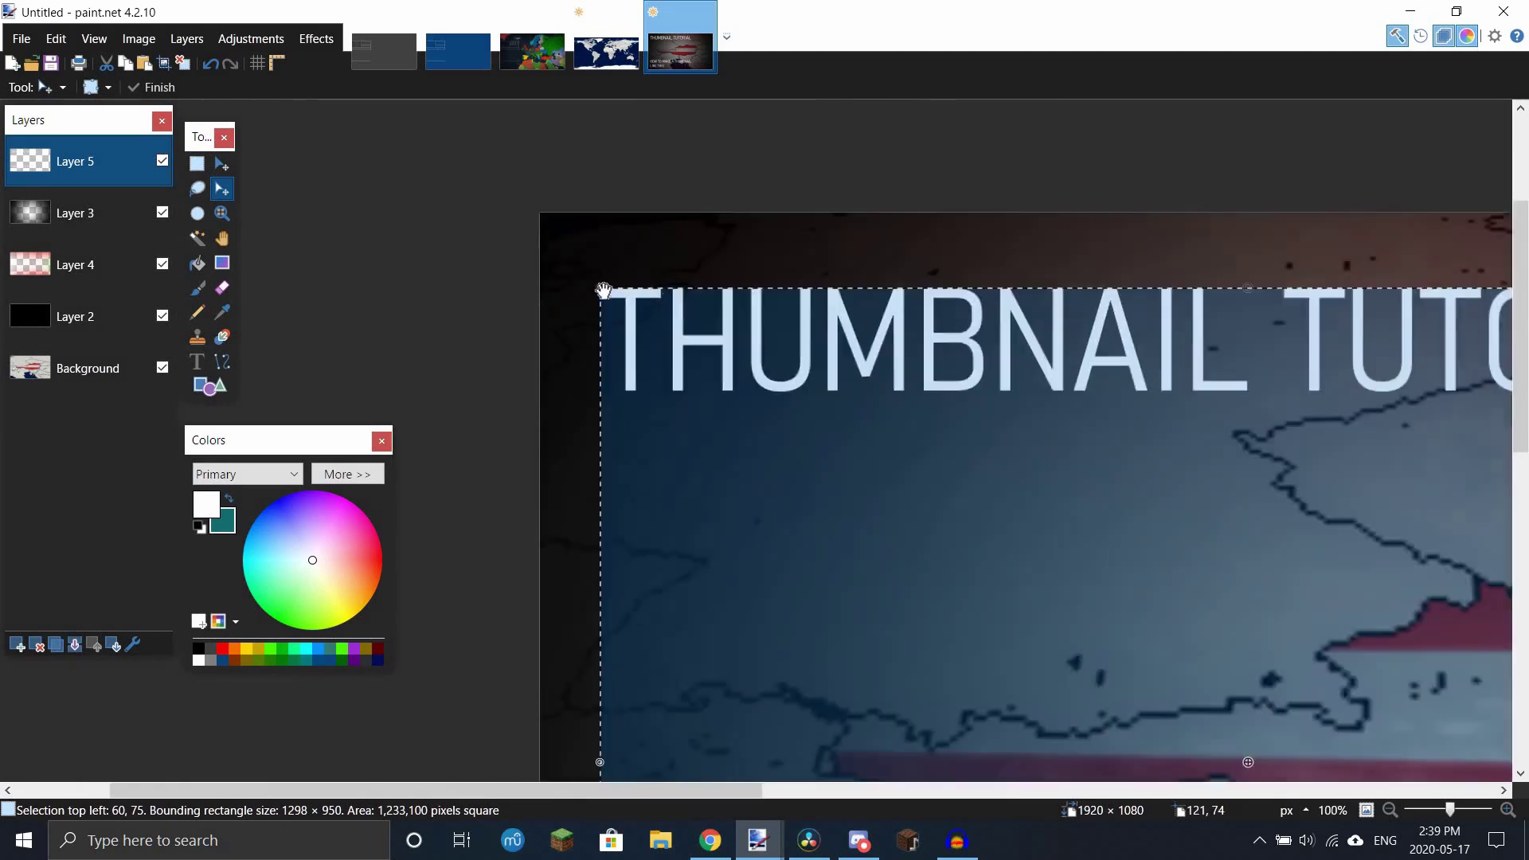
scroll(556, 274, "down", 6)
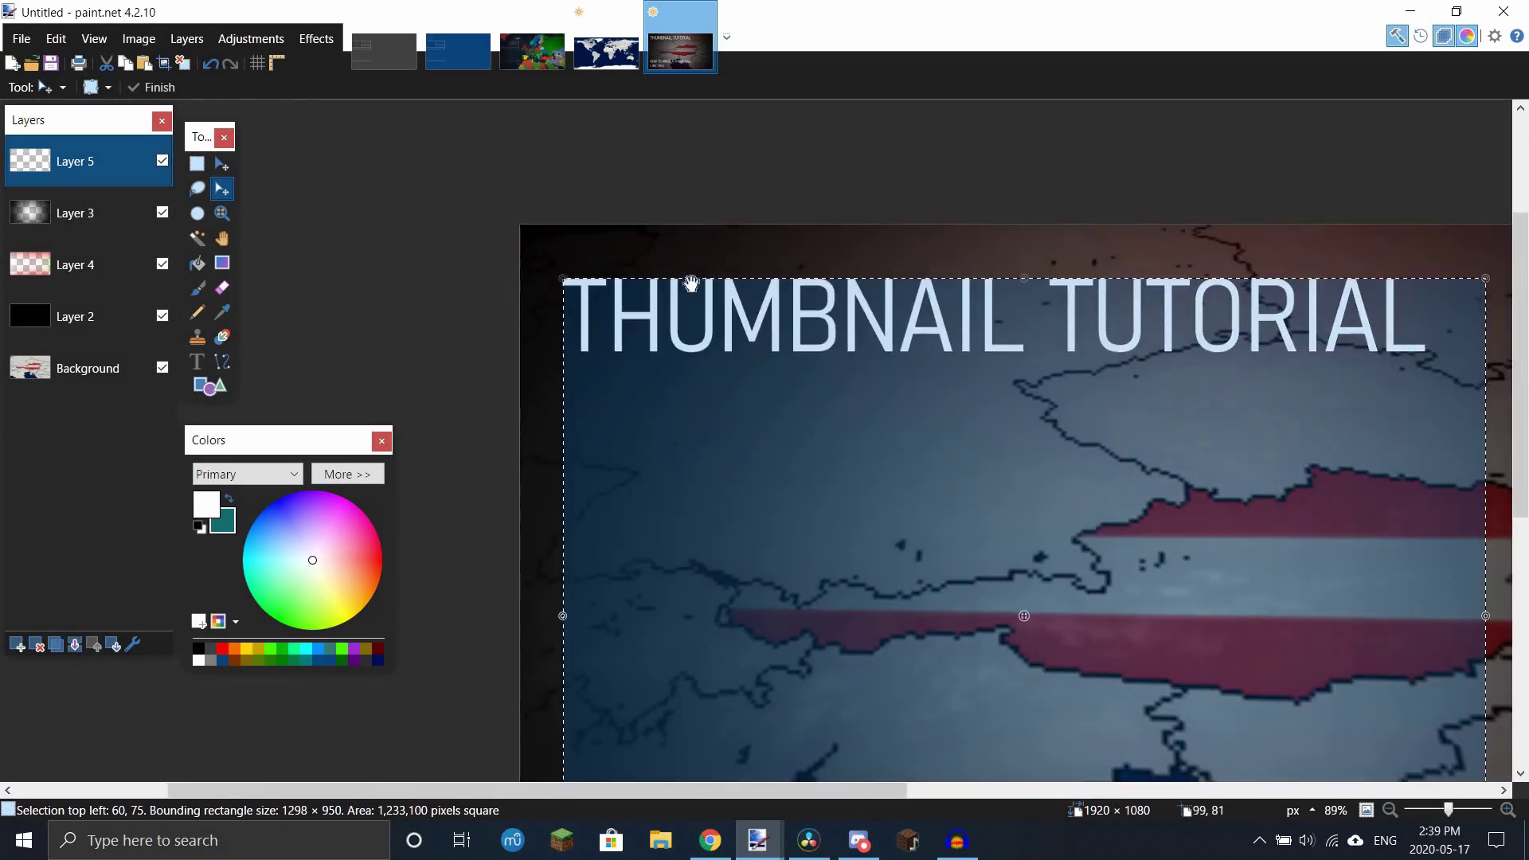
scroll(691, 284, "down", 4)
scroll(701, 383, "down", 1)
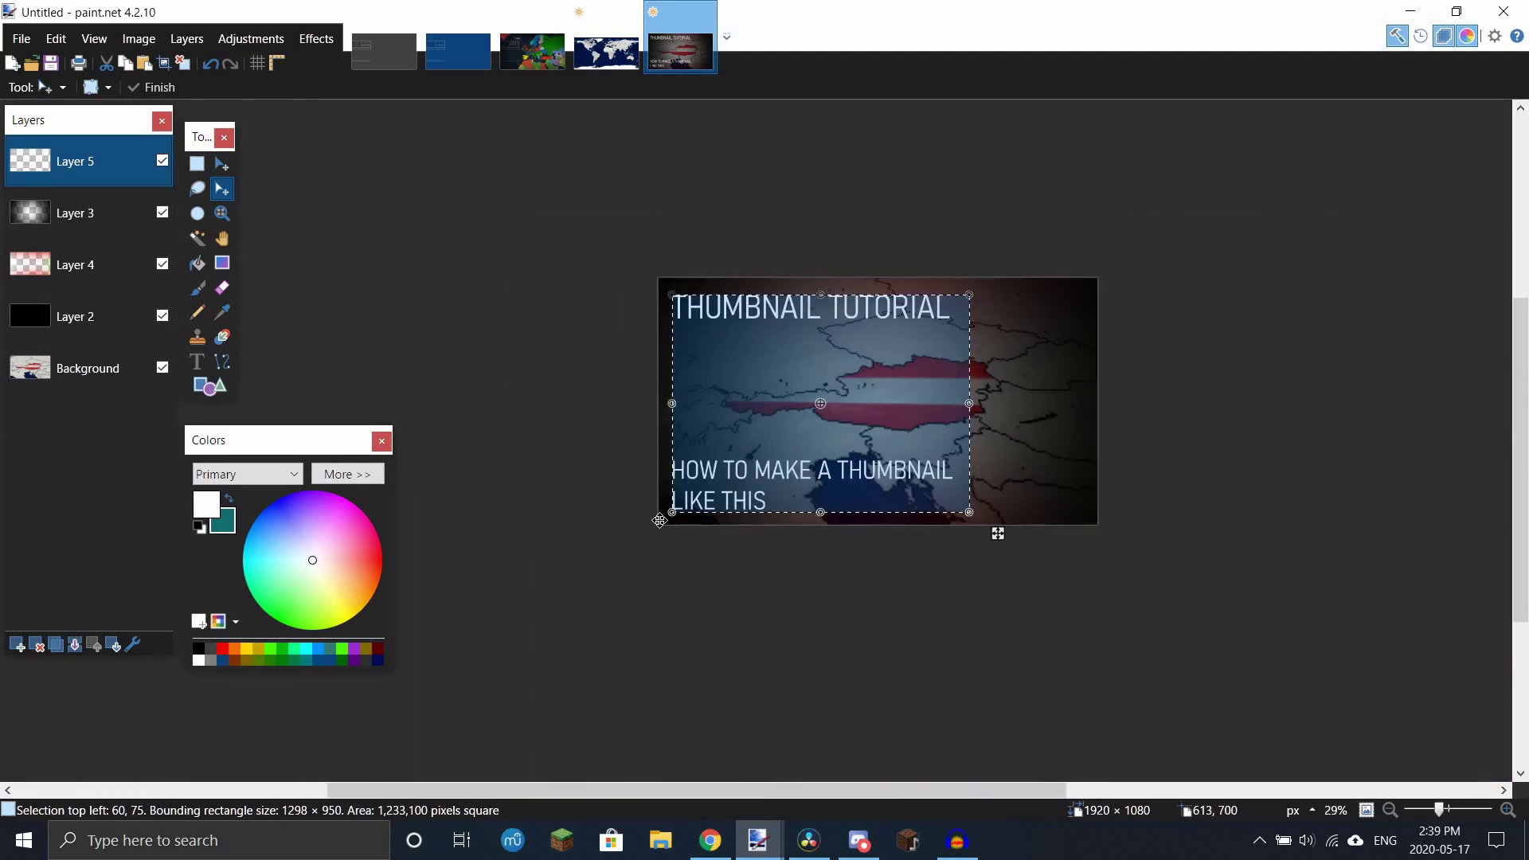
scroll(636, 410, "up", 3)
scroll(621, 285, "down", 1)
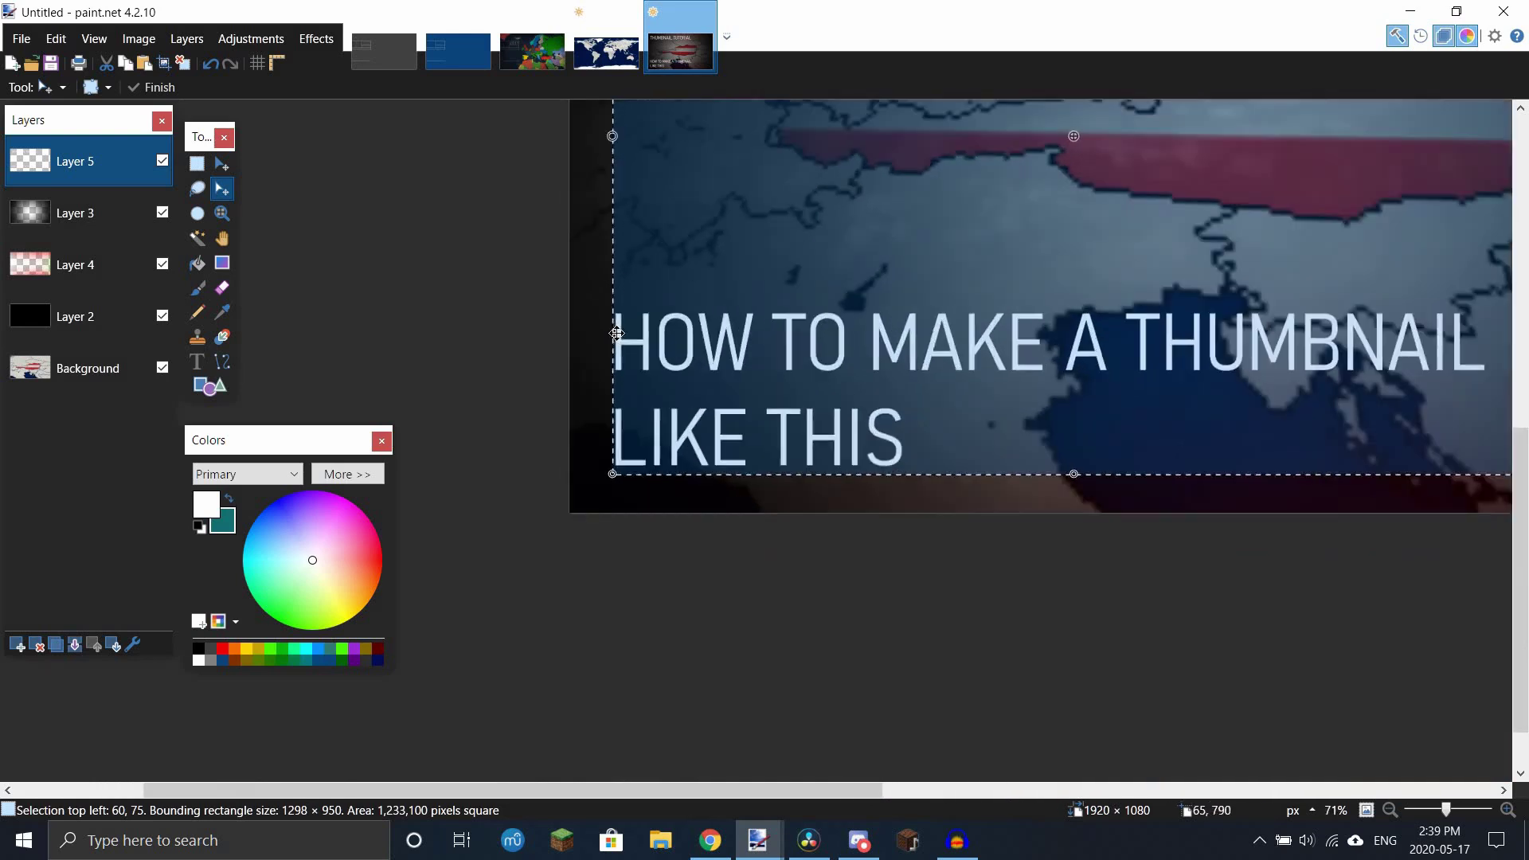
scroll(608, 284, "up", 5)
scroll(537, 285, "down", 8)
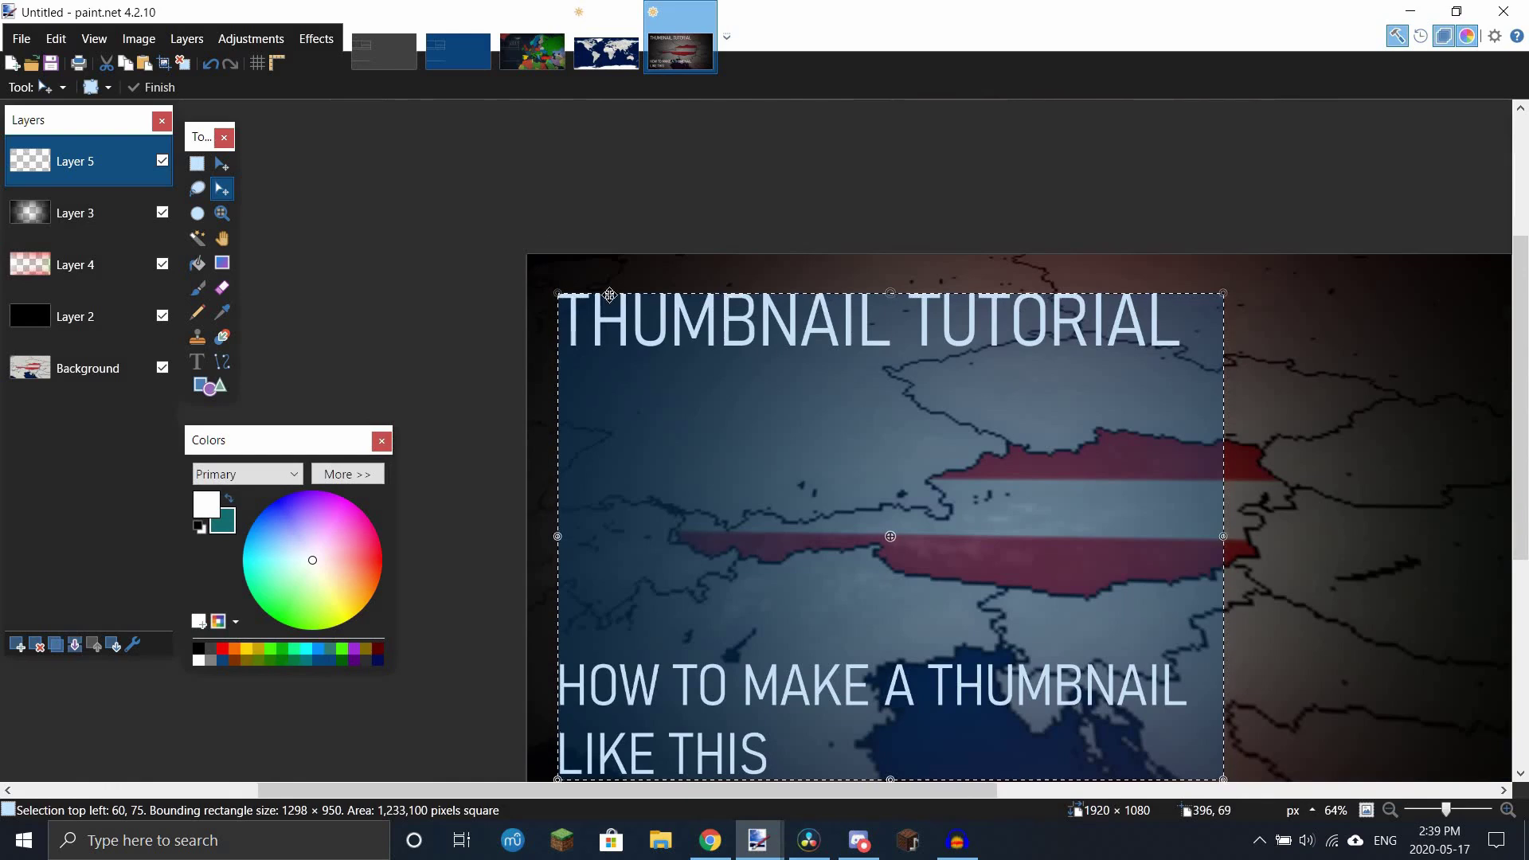
scroll(973, 592, "down", 2)
scroll(763, 293, "up", 2)
left_click_drag(763, 293, 760, 605)
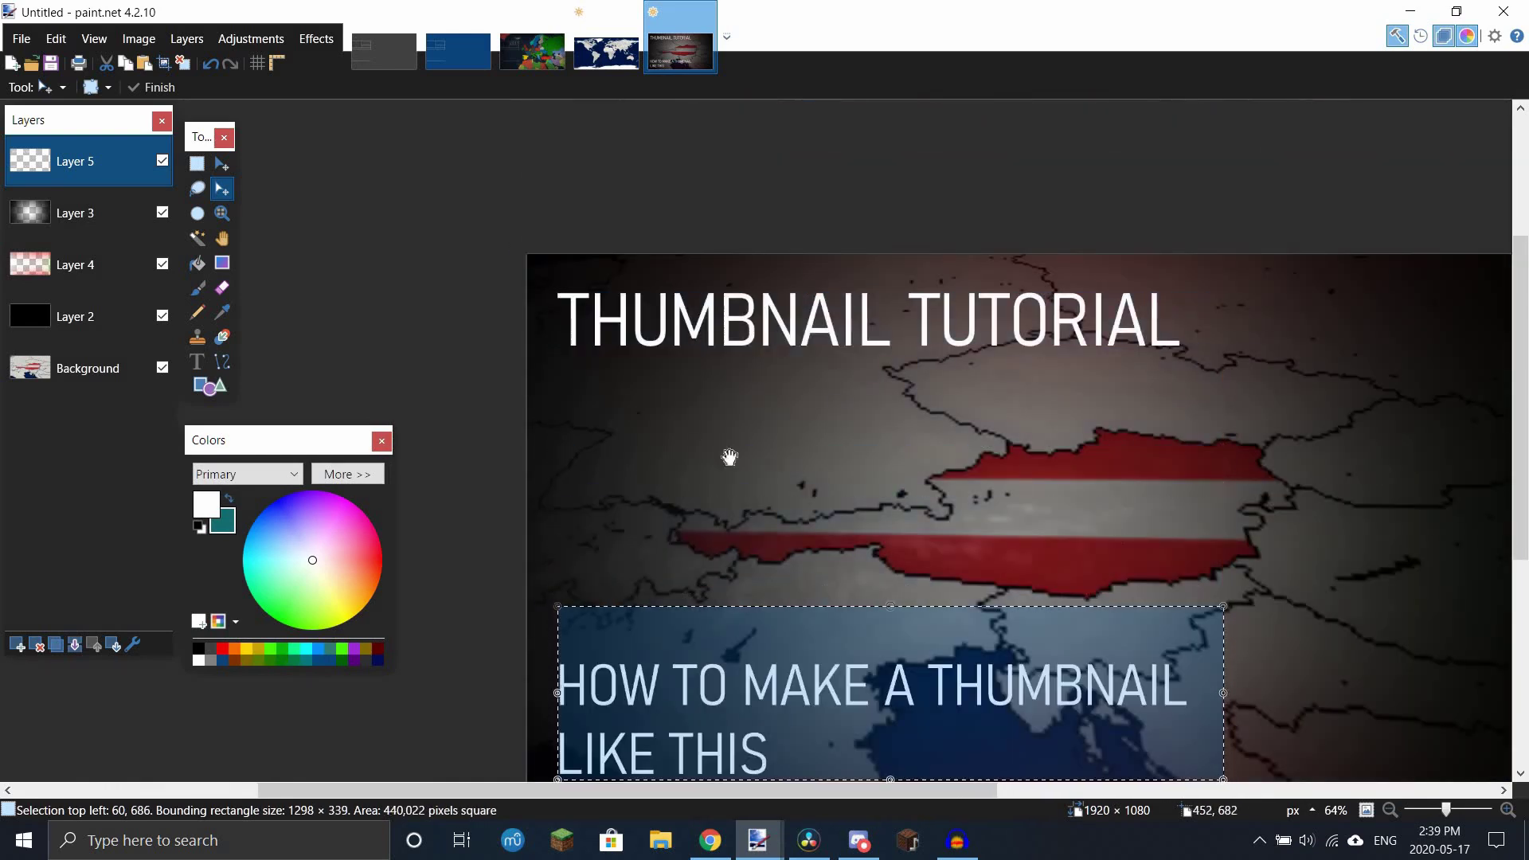
scroll(798, 169, "down", 3)
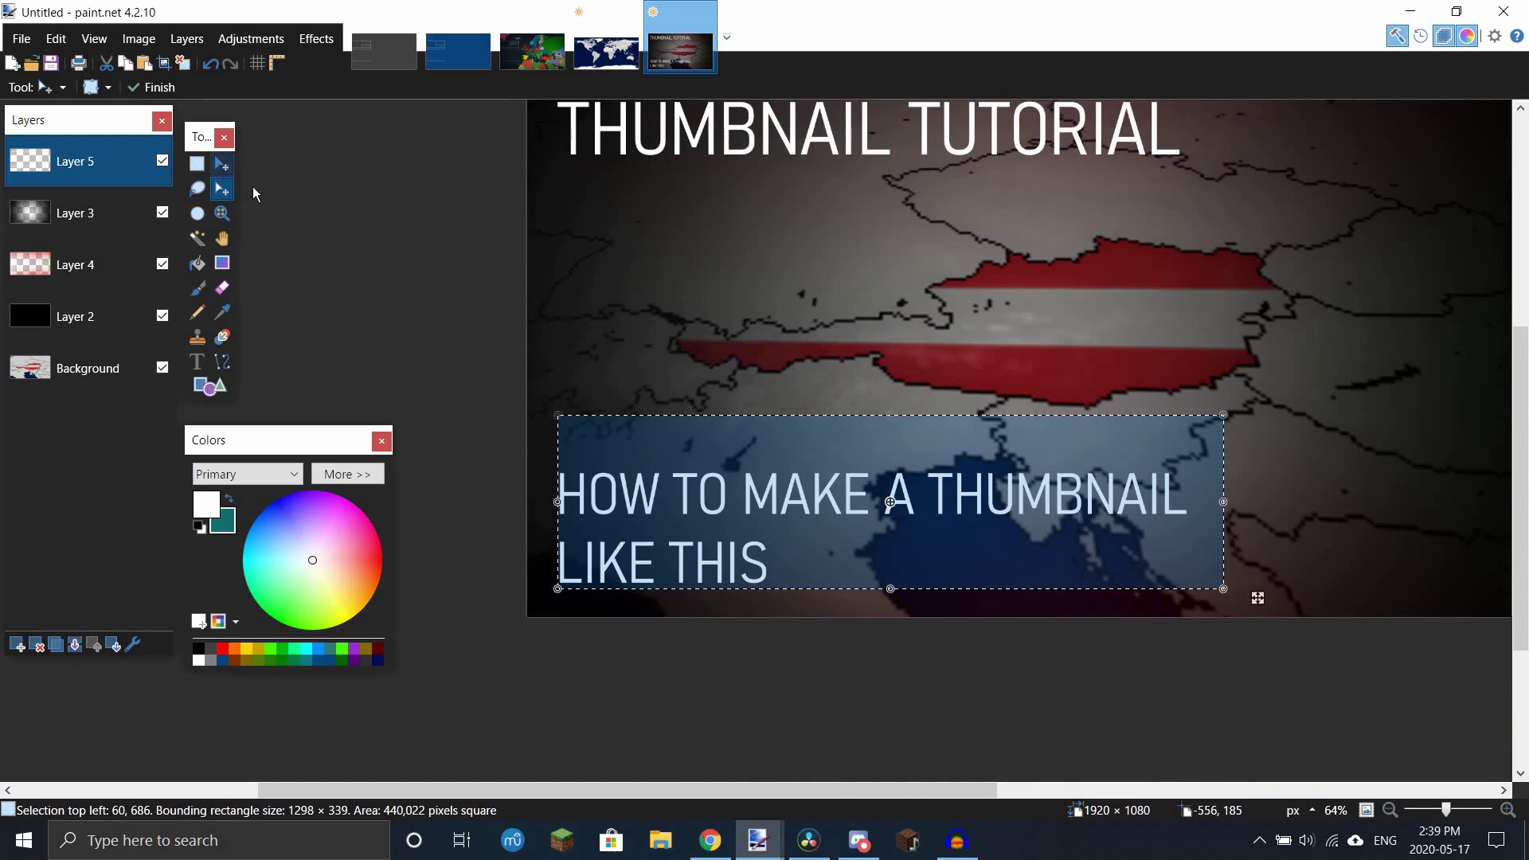
Step: Align the subtitle within its selection using the Object Align effects Horizontal: Left and Vertical: Bottom
left_click(221, 163)
key("ctrl+0")
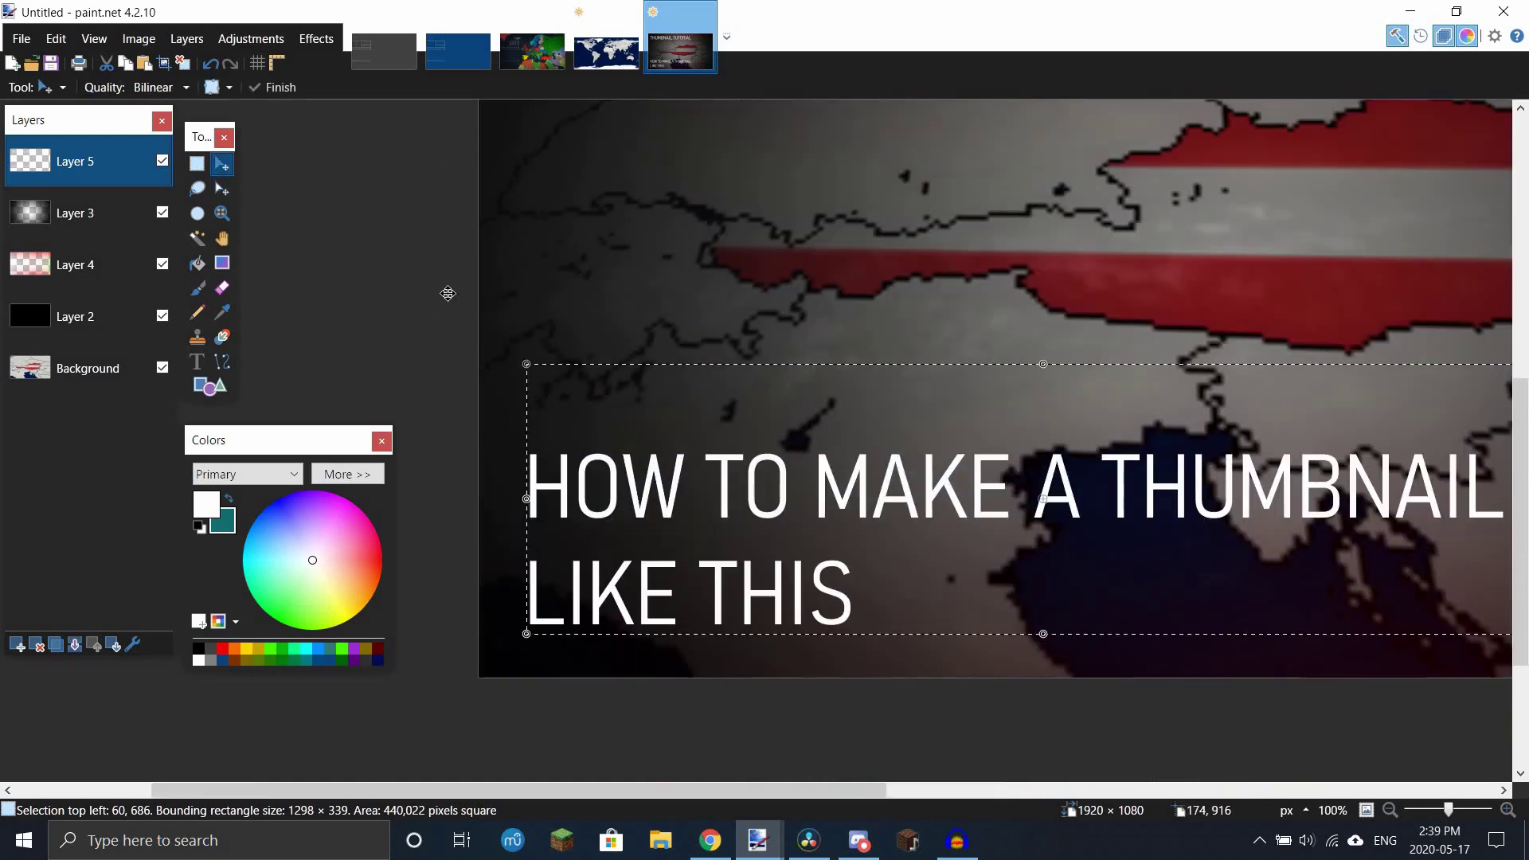
left_click(319, 42)
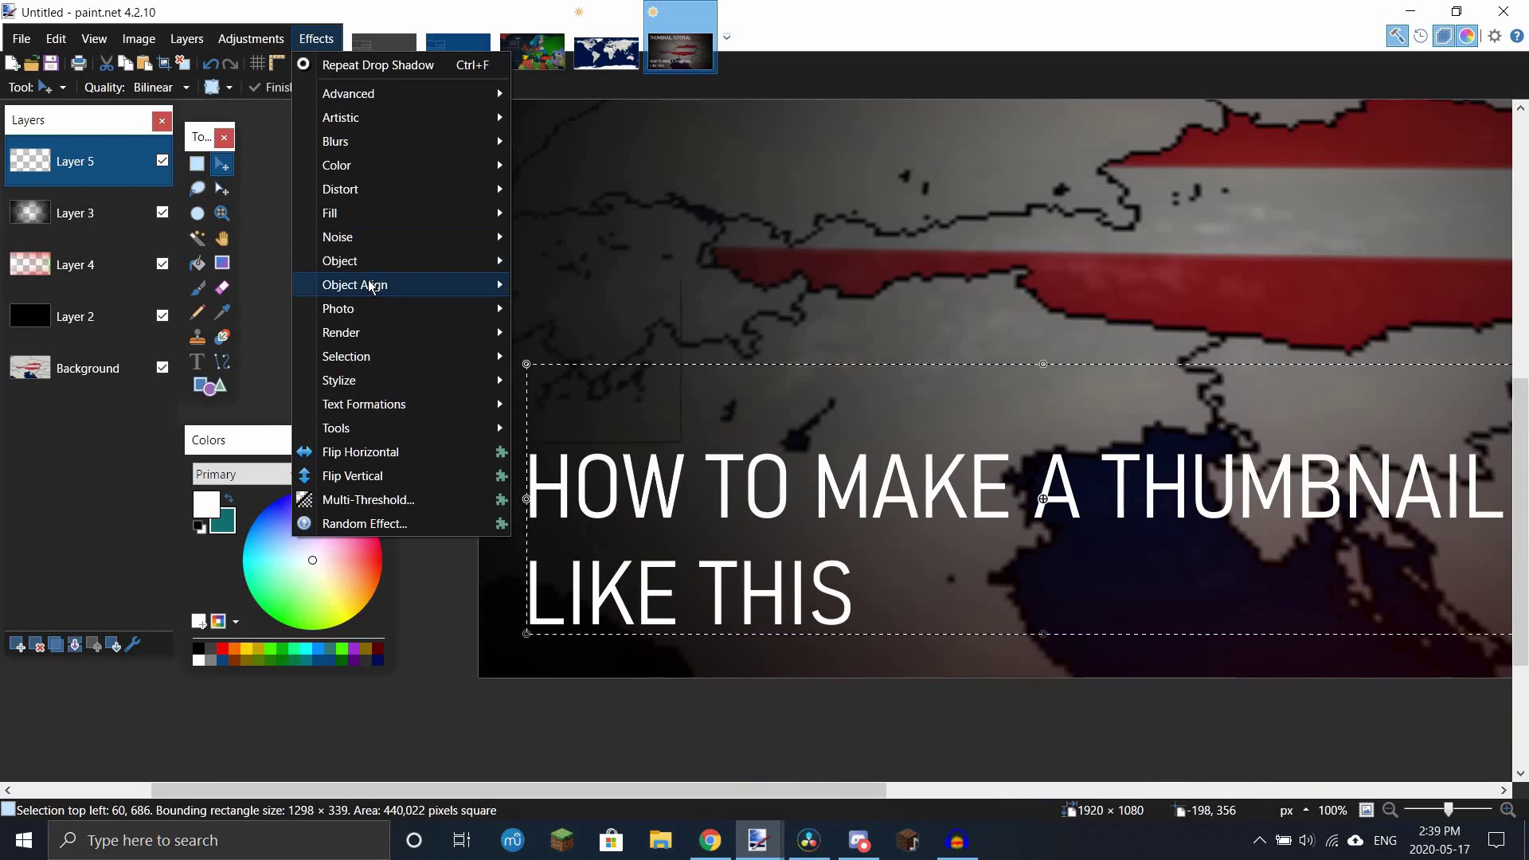
mouse_move(371, 286)
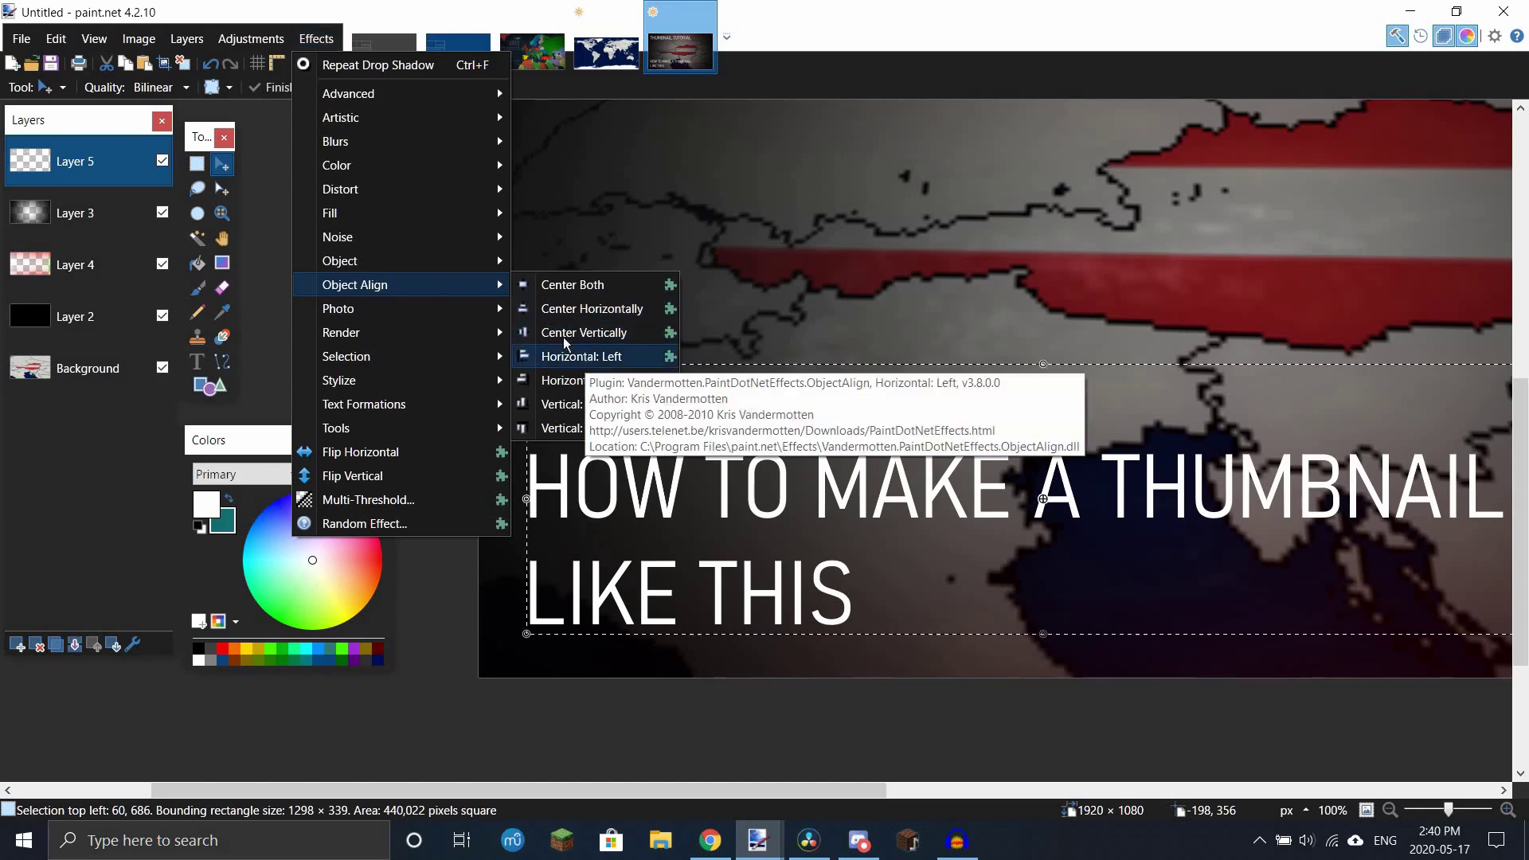
left_click(586, 357)
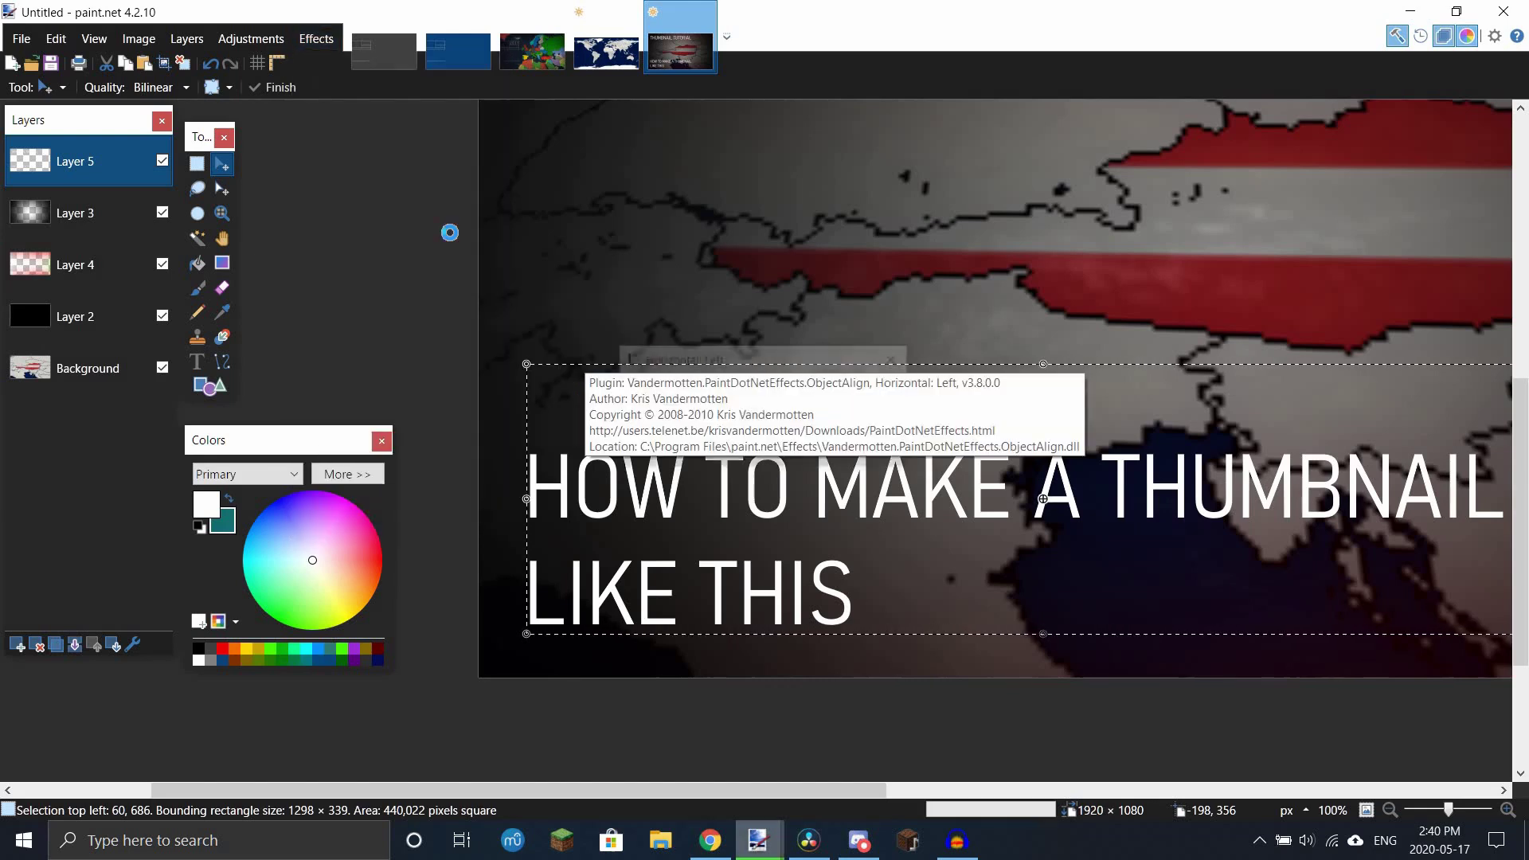
left_click(322, 41)
mouse_move(513, 285)
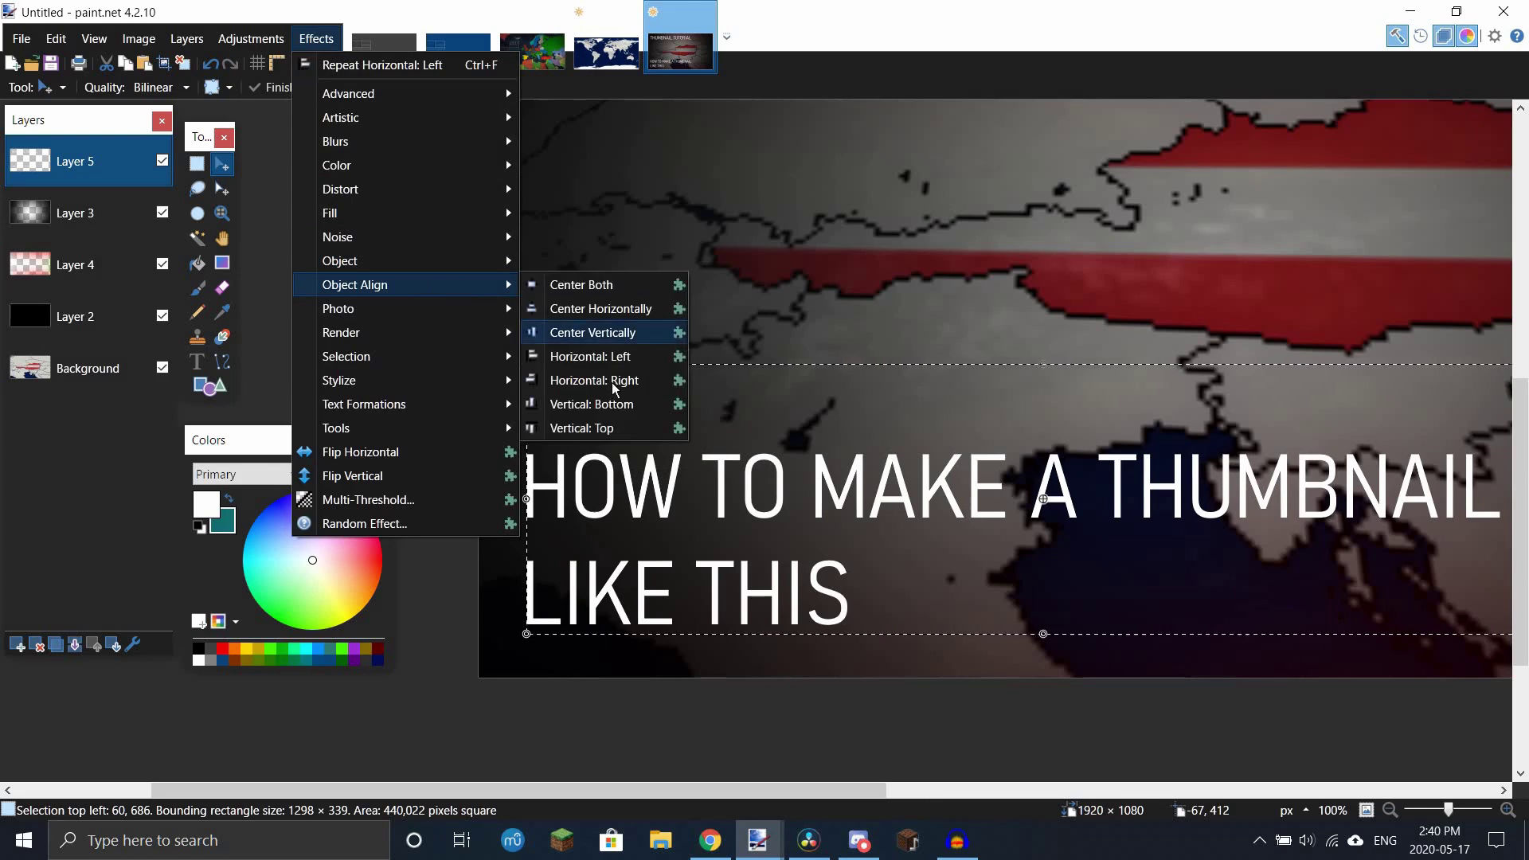
left_click(618, 414)
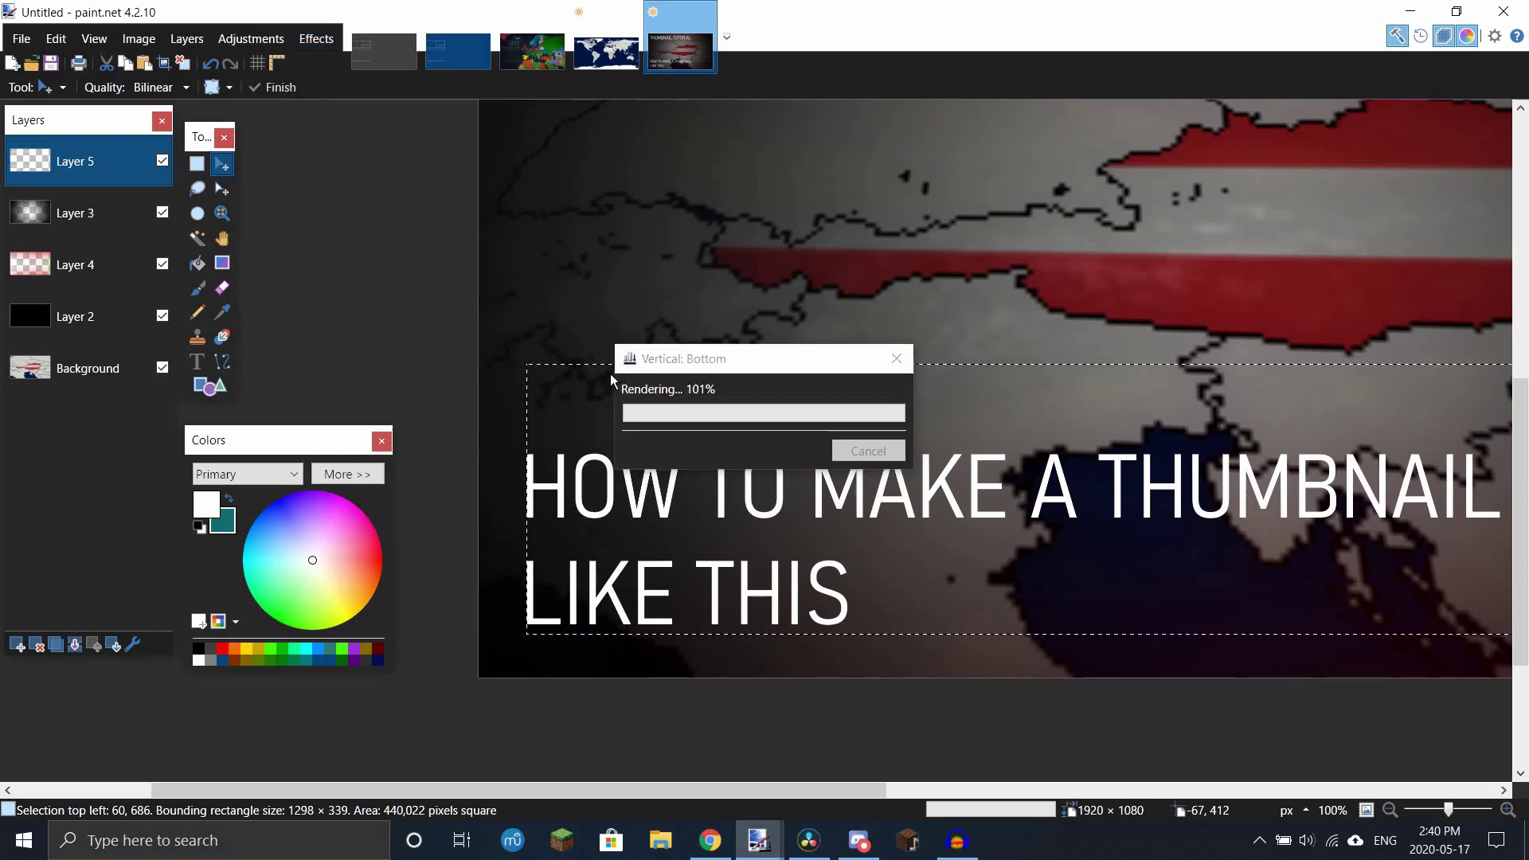
Step: Select a rectangle of about 1335 × 198 pixels around the title and move the title up about 9 pixels
scroll(610, 374, "down", 4, "ctrl")
scroll(586, 232, "down", 2, "ctrl")
scroll(586, 231, "up", 4, "ctrl")
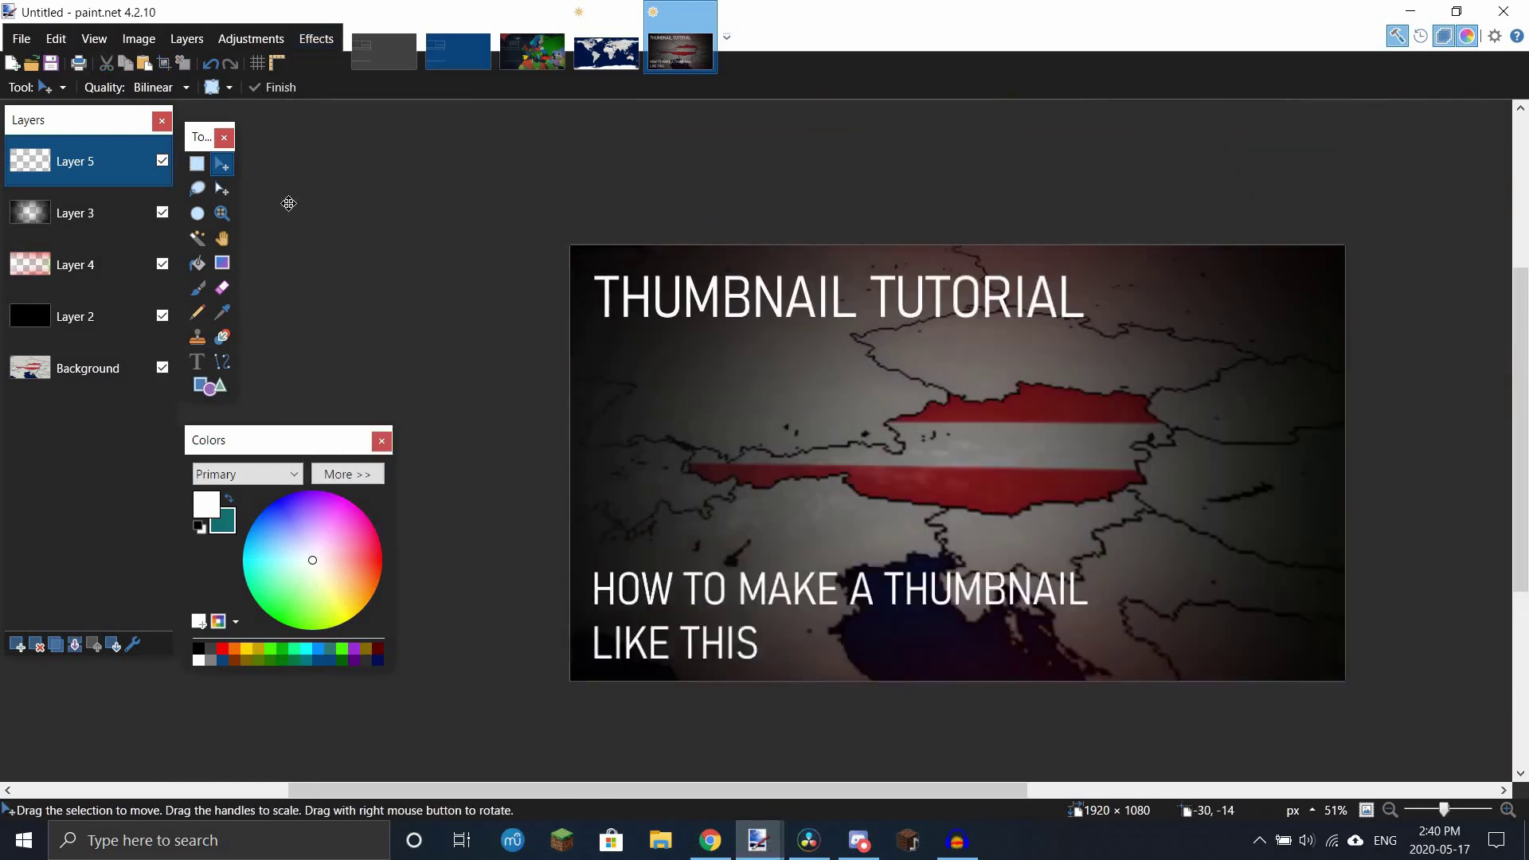
key("s")
left_click_drag(570, 245, 1173, 334)
left_click(223, 165)
scroll(617, 370, "up", 6, "ctrl")
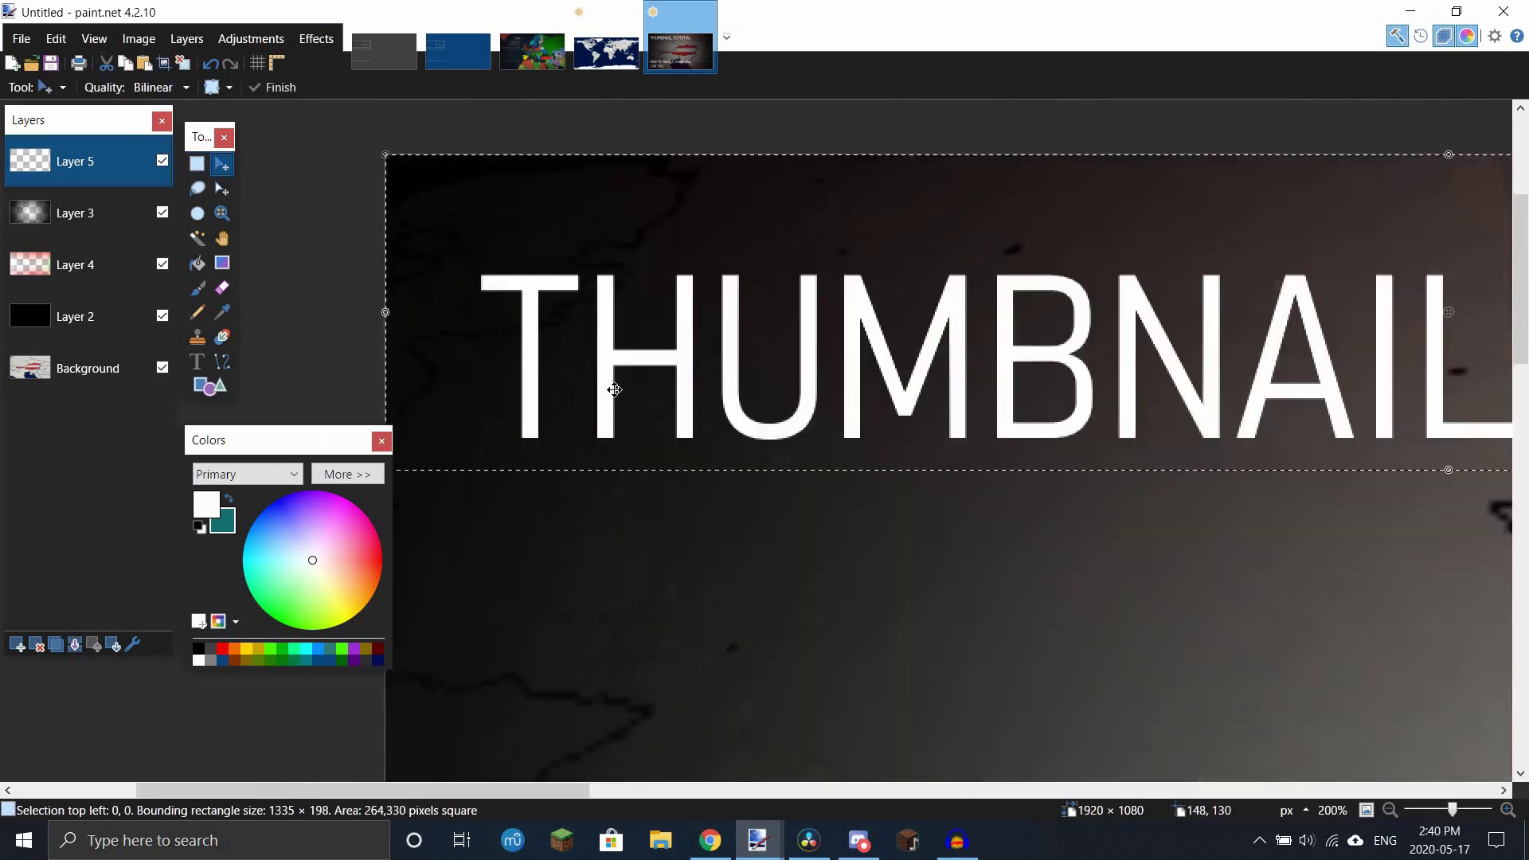
left_click_drag(617, 370, 615, 368)
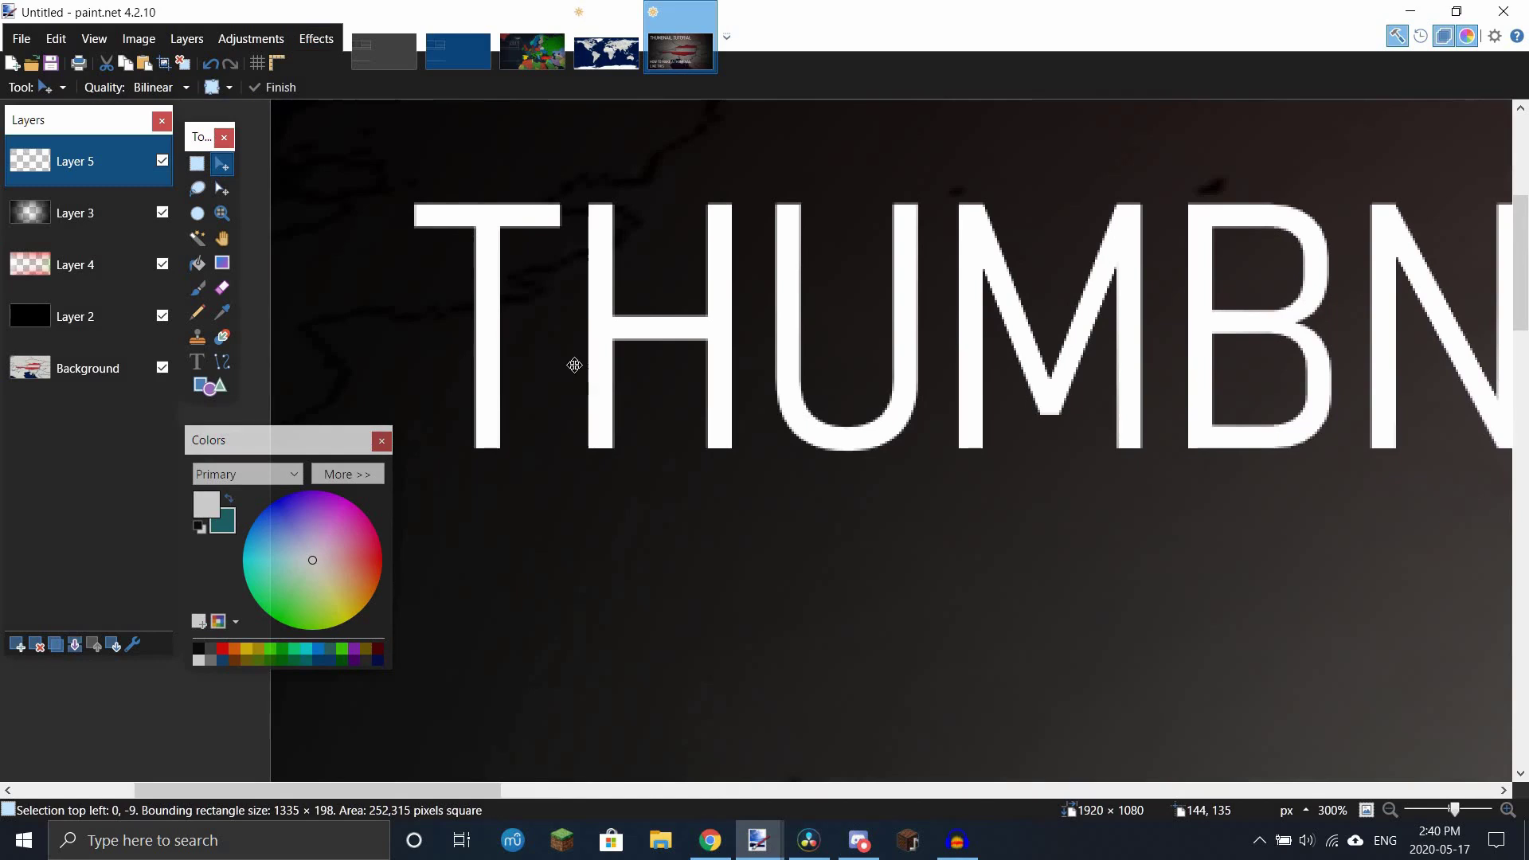
scroll(574, 365, "down", 8, "ctrl")
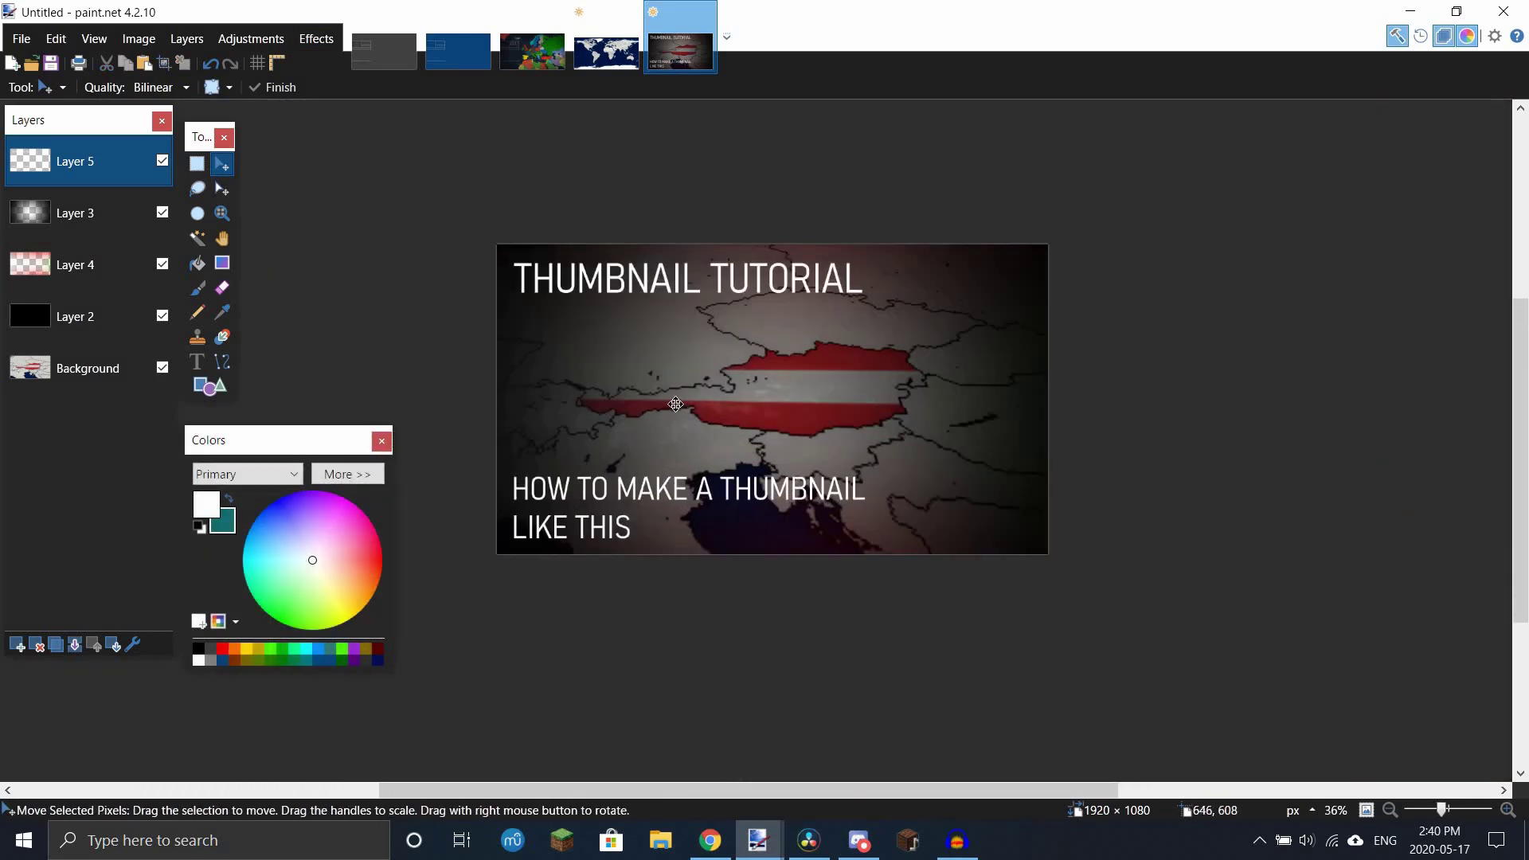
scroll(676, 404, "up", 1, "ctrl")
key("b")
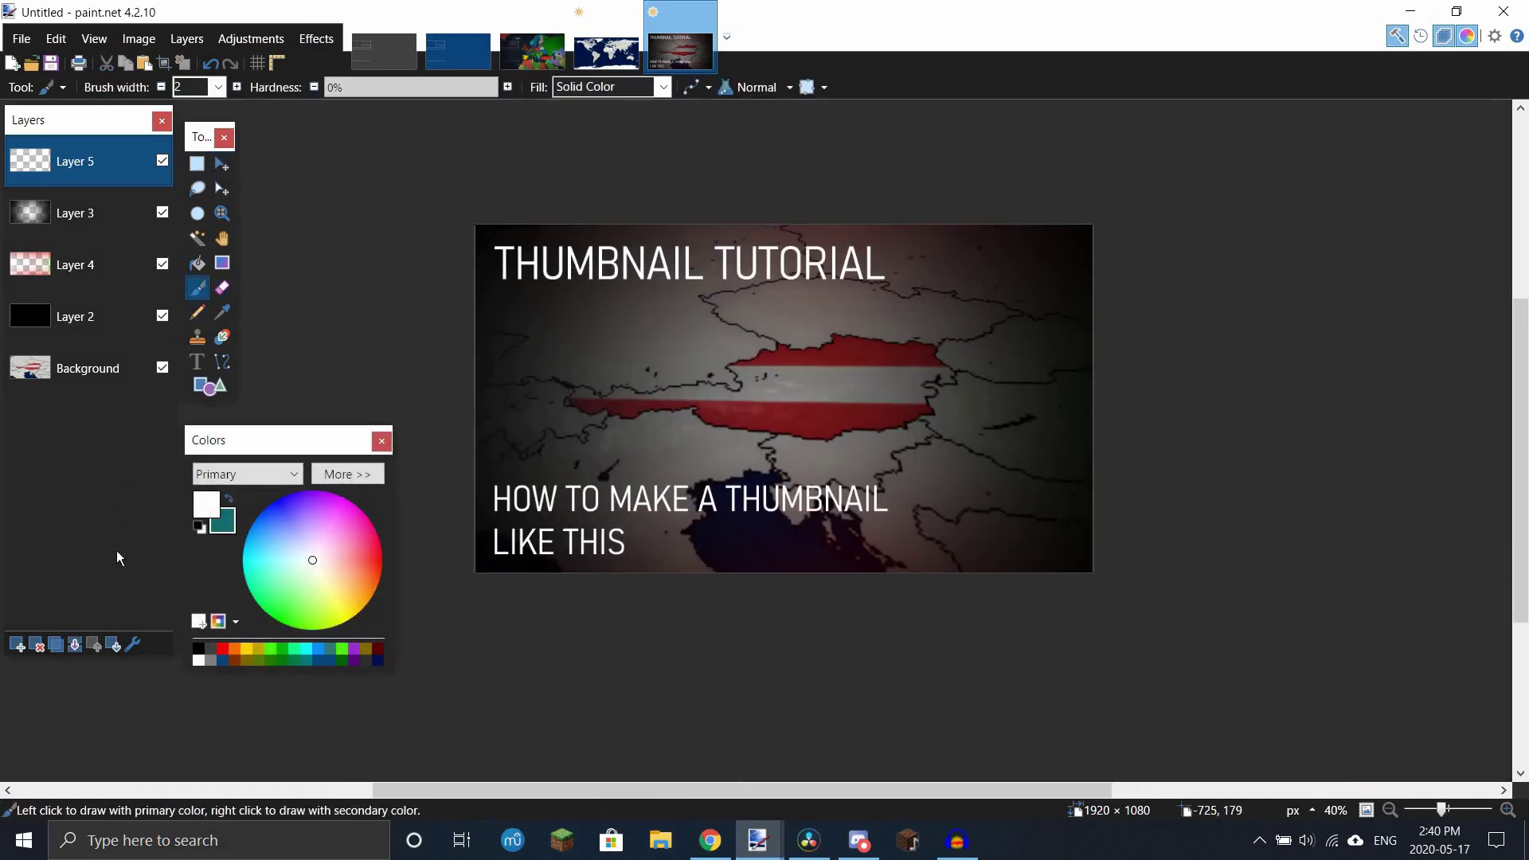
scroll(887, 367, "down", 3, "ctrl")
scroll(890, 414, "down", 1, "ctrl")
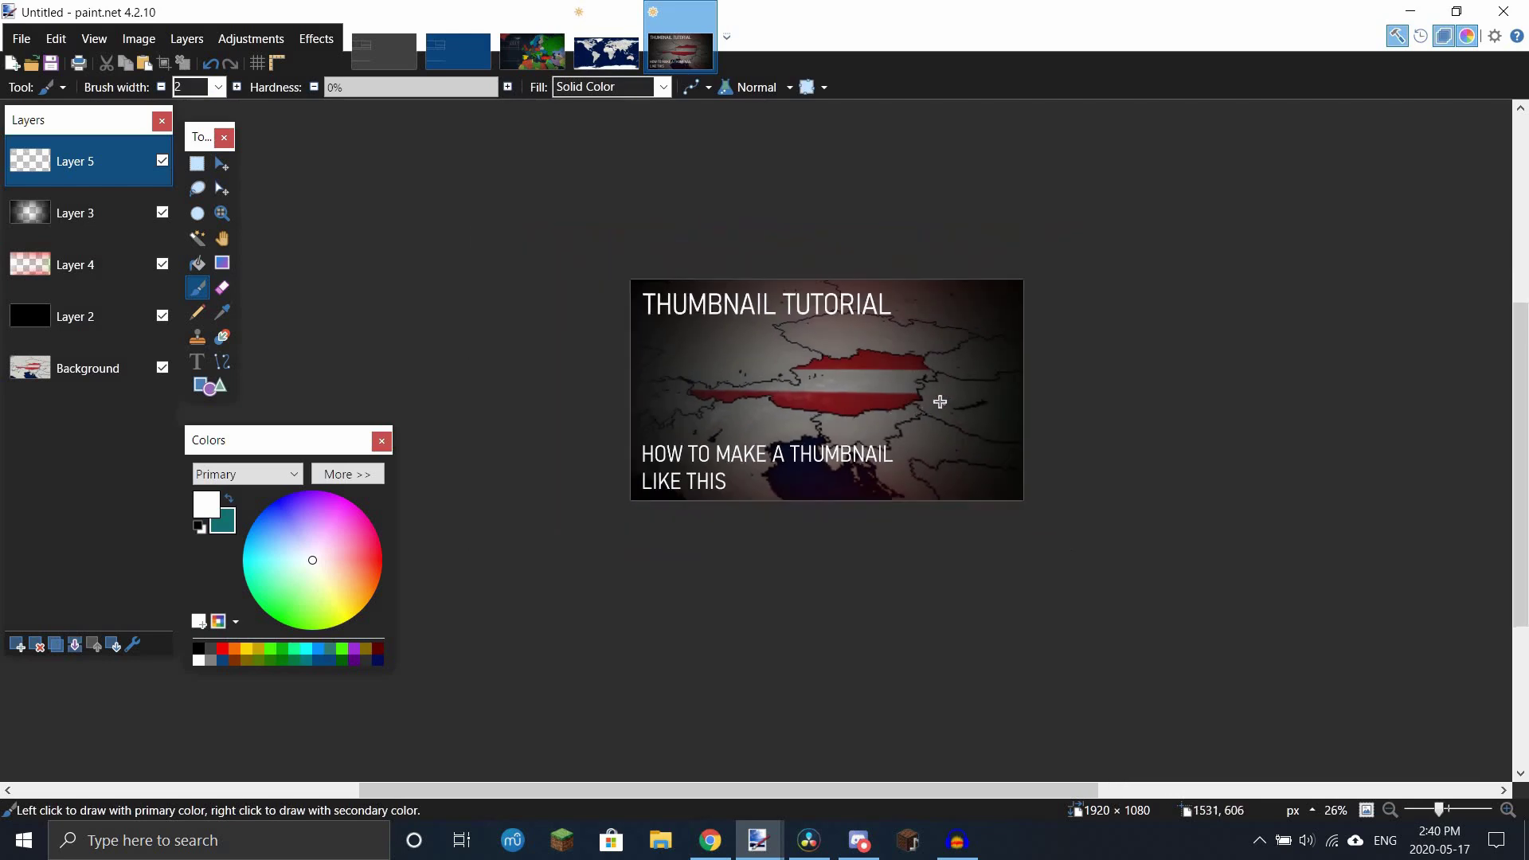
scroll(932, 398, "up", 2, "ctrl")
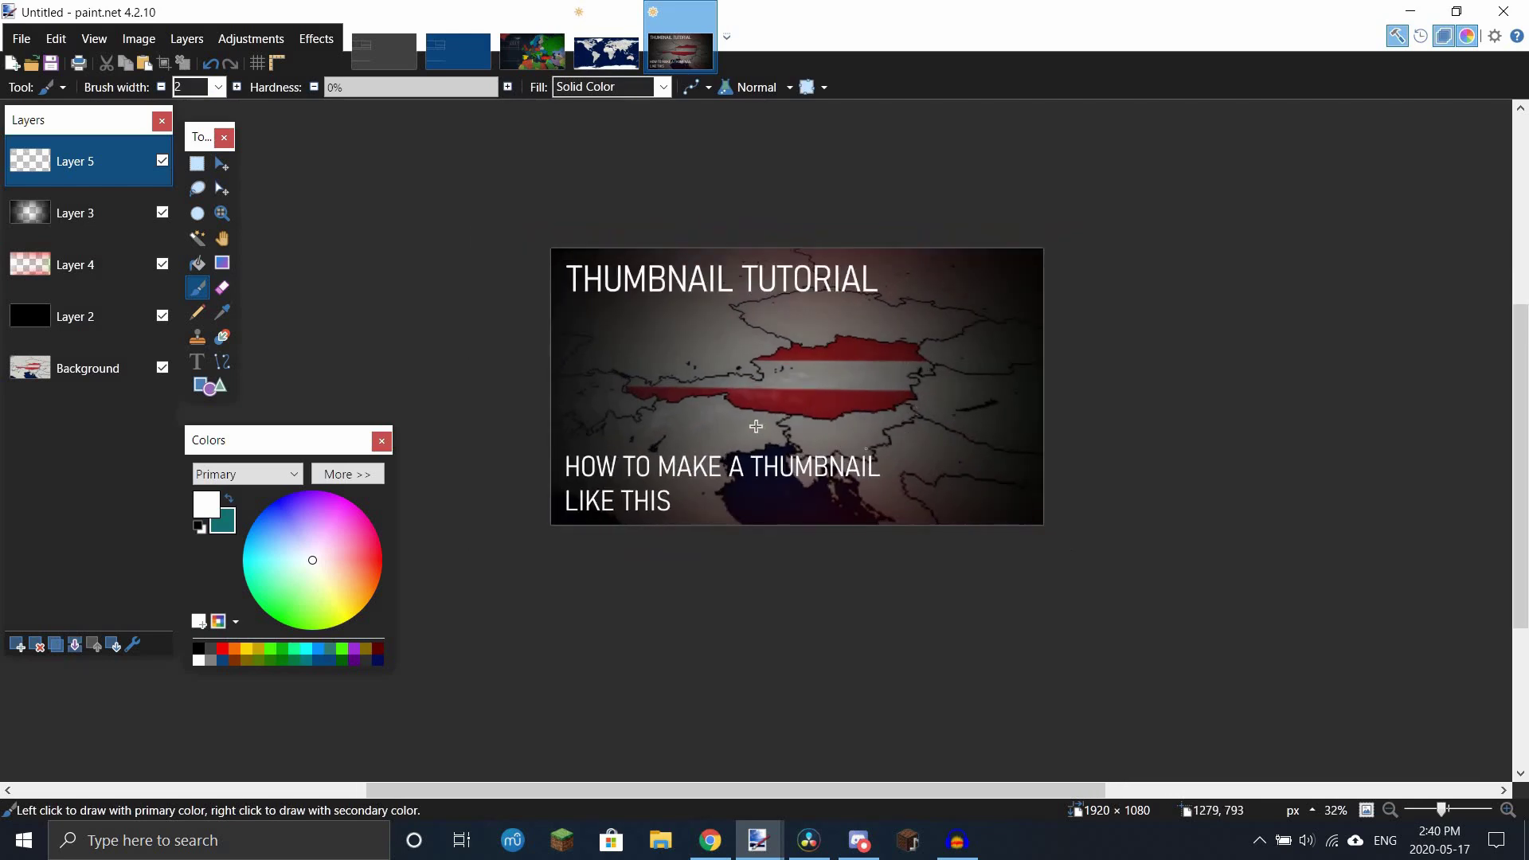
scroll(755, 427, "up", 2, "ctrl")
scroll(717, 249, "up", 3, "ctrl")
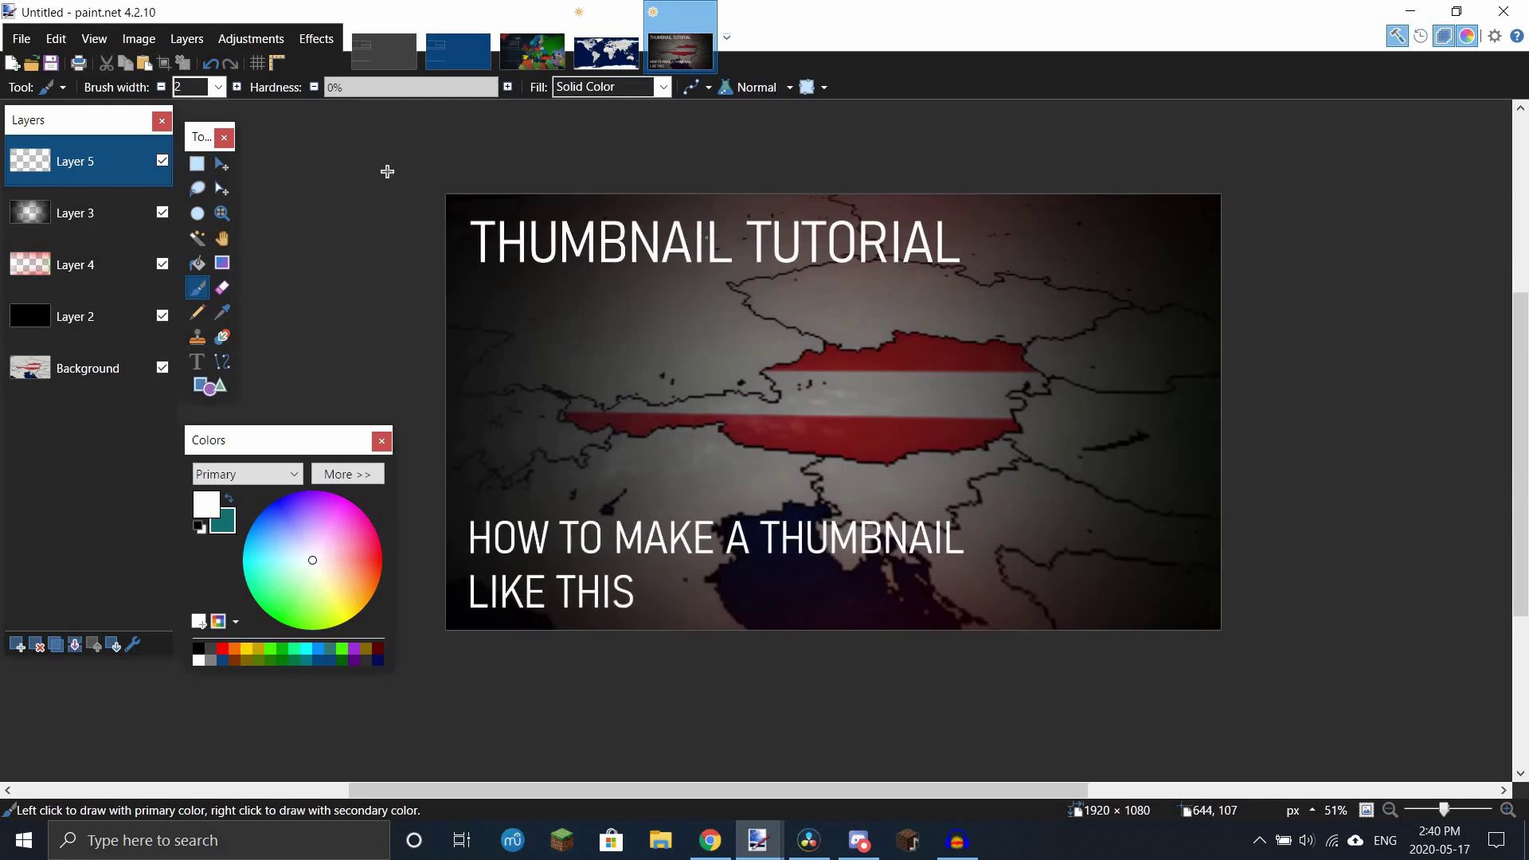
Step: Apply a black Drop Shadow to the text layer with widening radius 5, blur radius 5 and shadow opacity 255
left_click(316, 39)
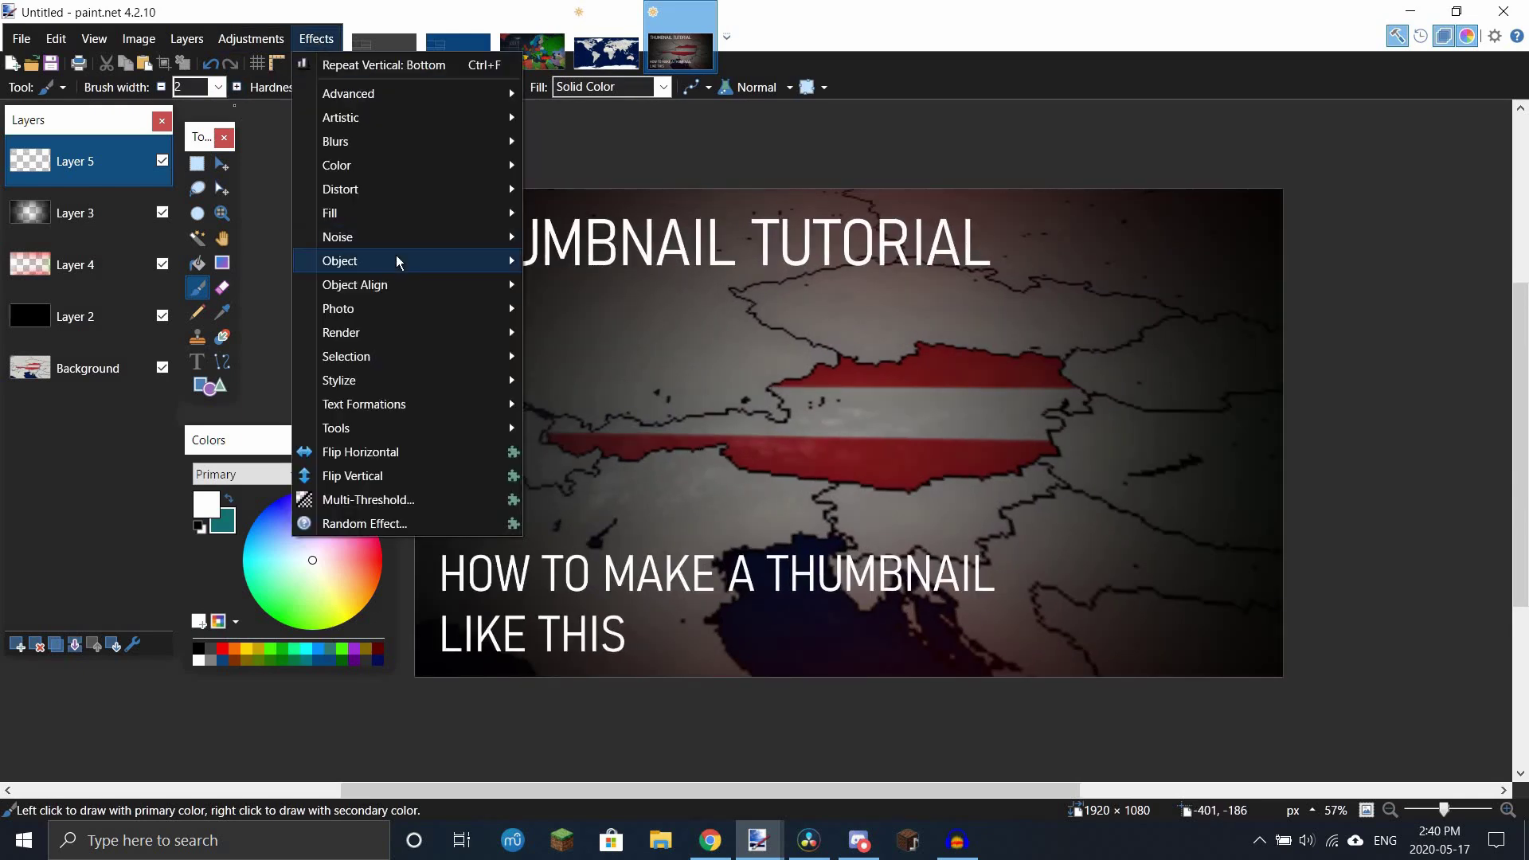
mouse_move(443, 261)
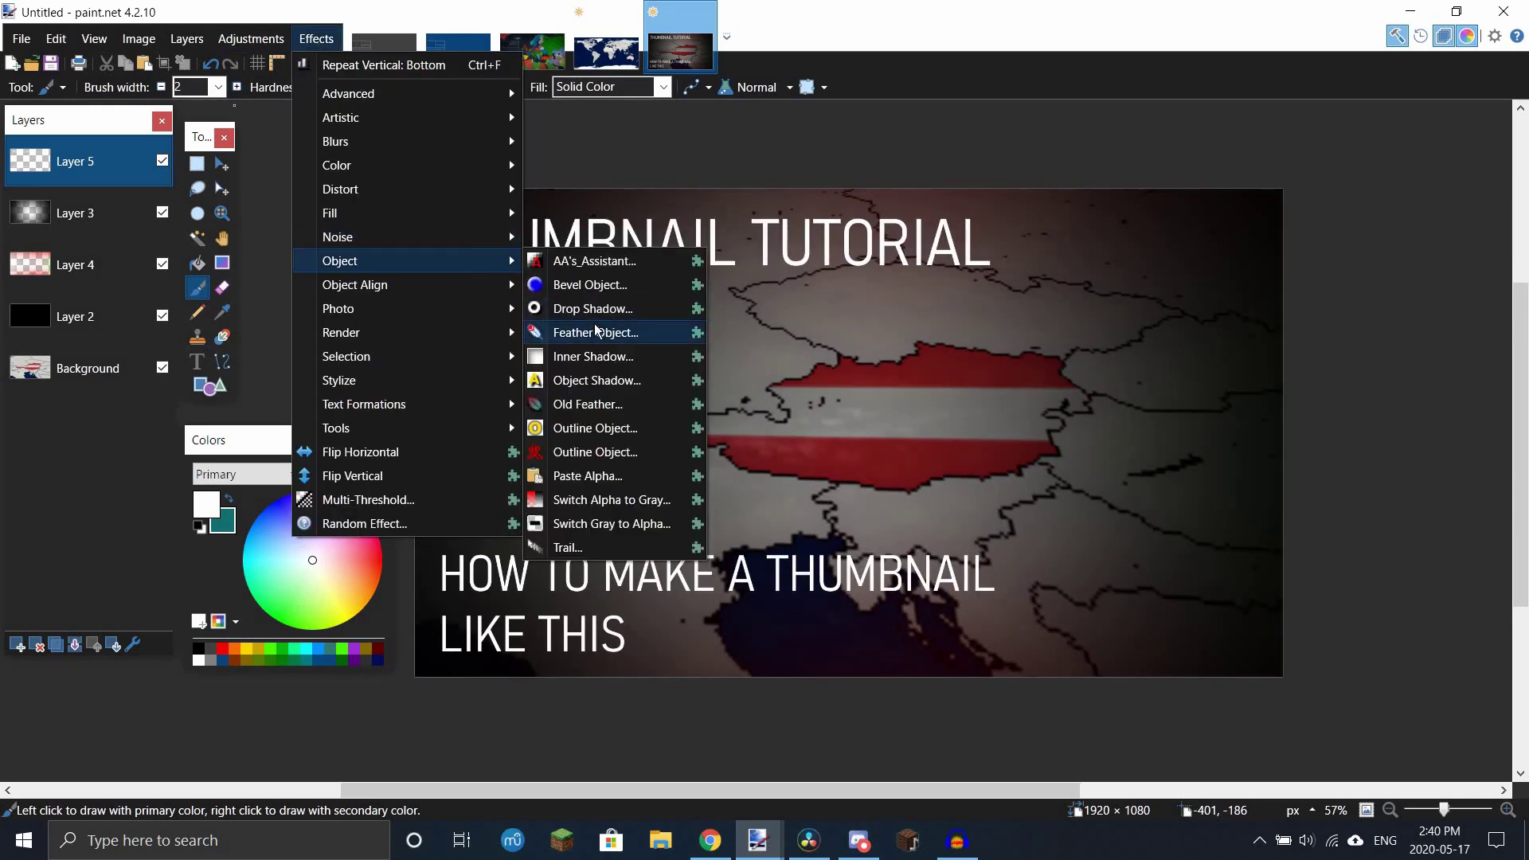
left_click(619, 313)
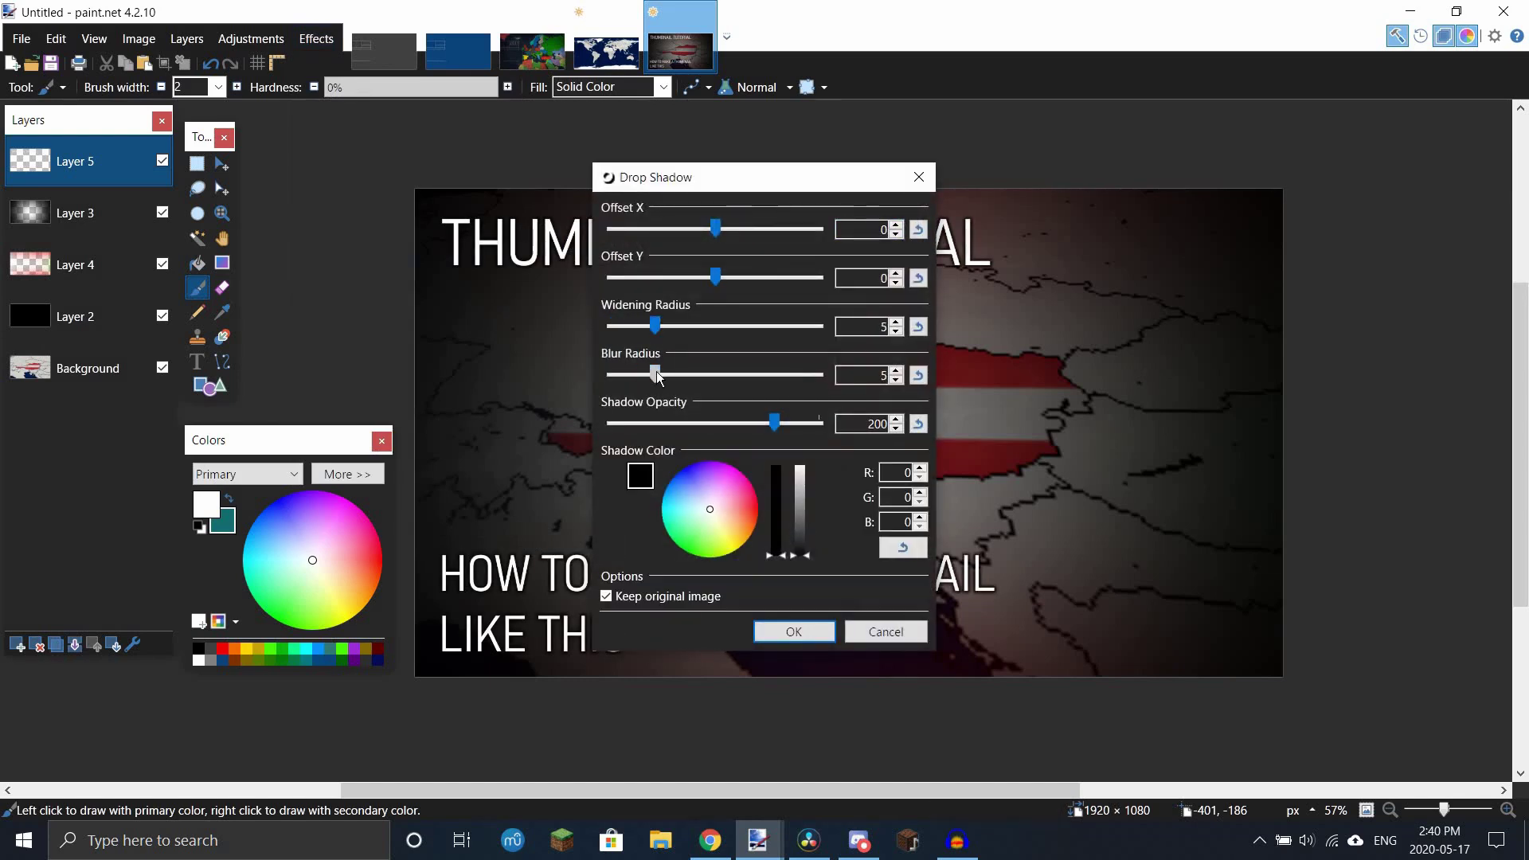
left_click_drag(773, 423, 1092, 452)
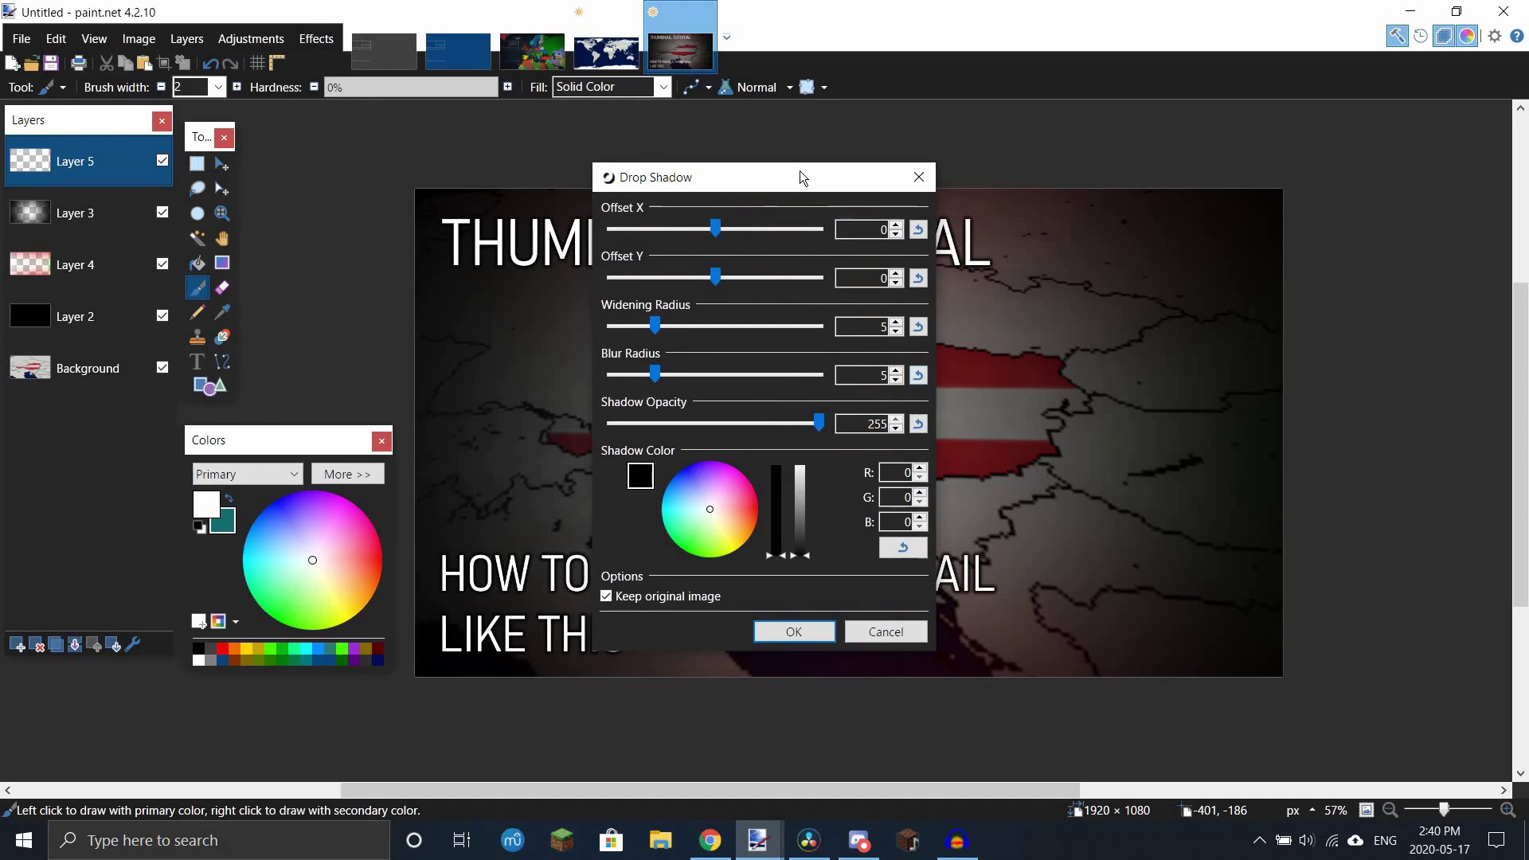
left_click_drag(800, 172, 1274, 153)
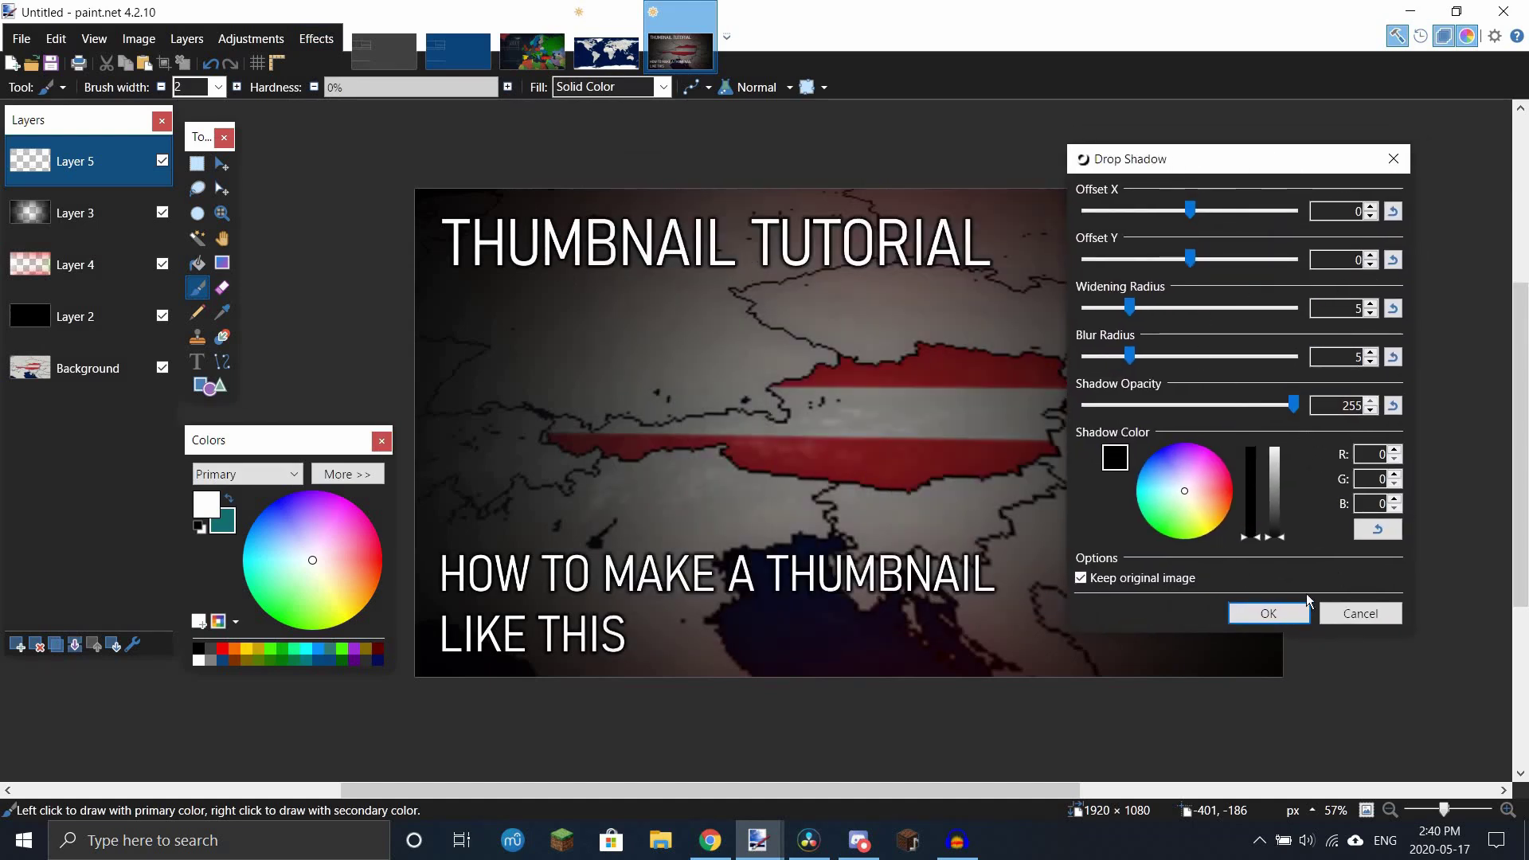
left_click(1282, 613)
scroll(840, 397, "down", 1)
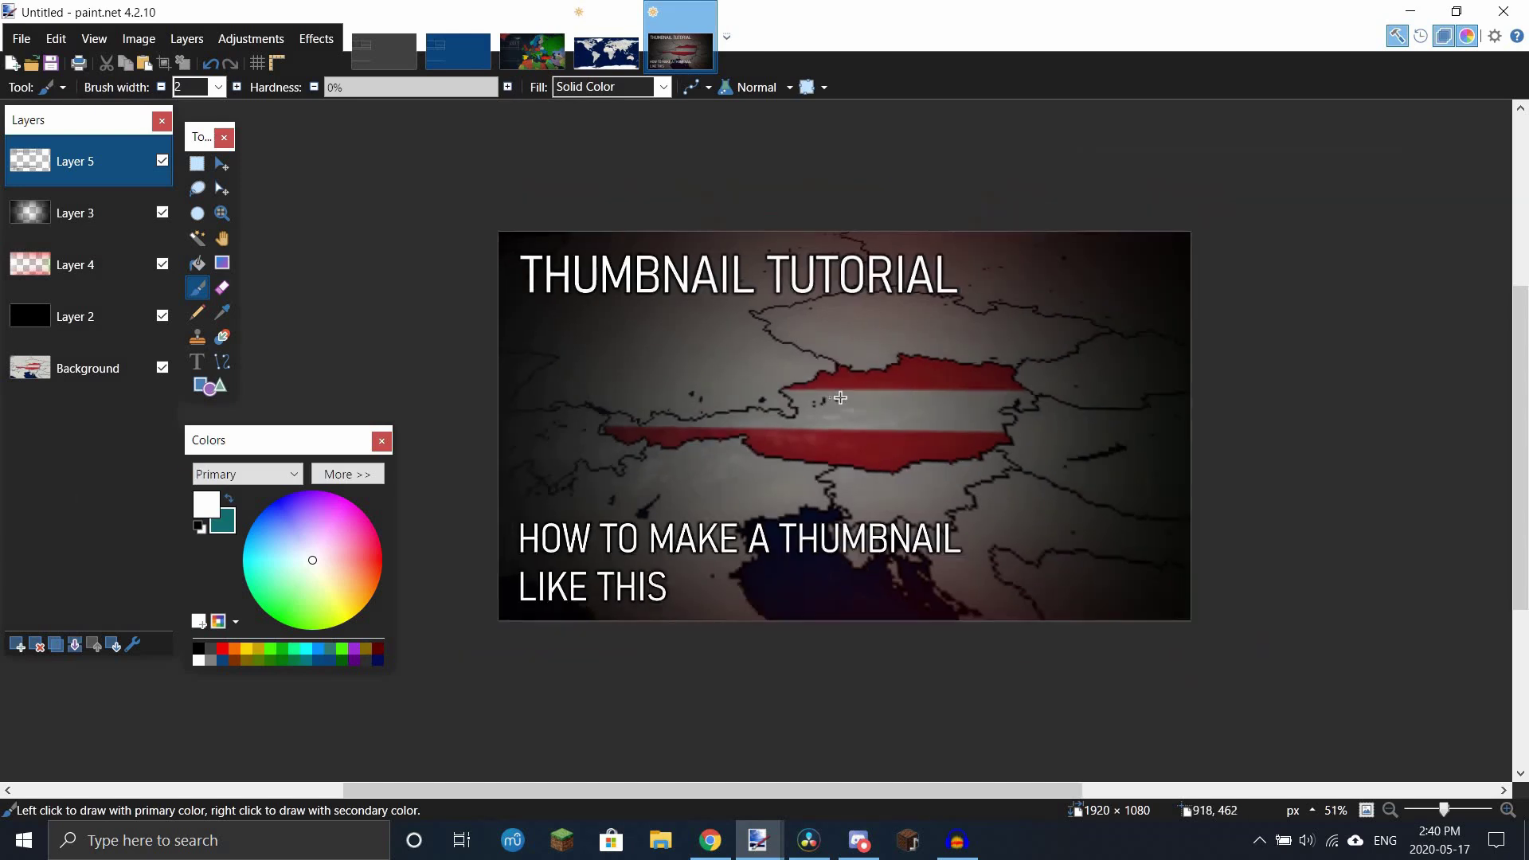
scroll(788, 365, "up", 2)
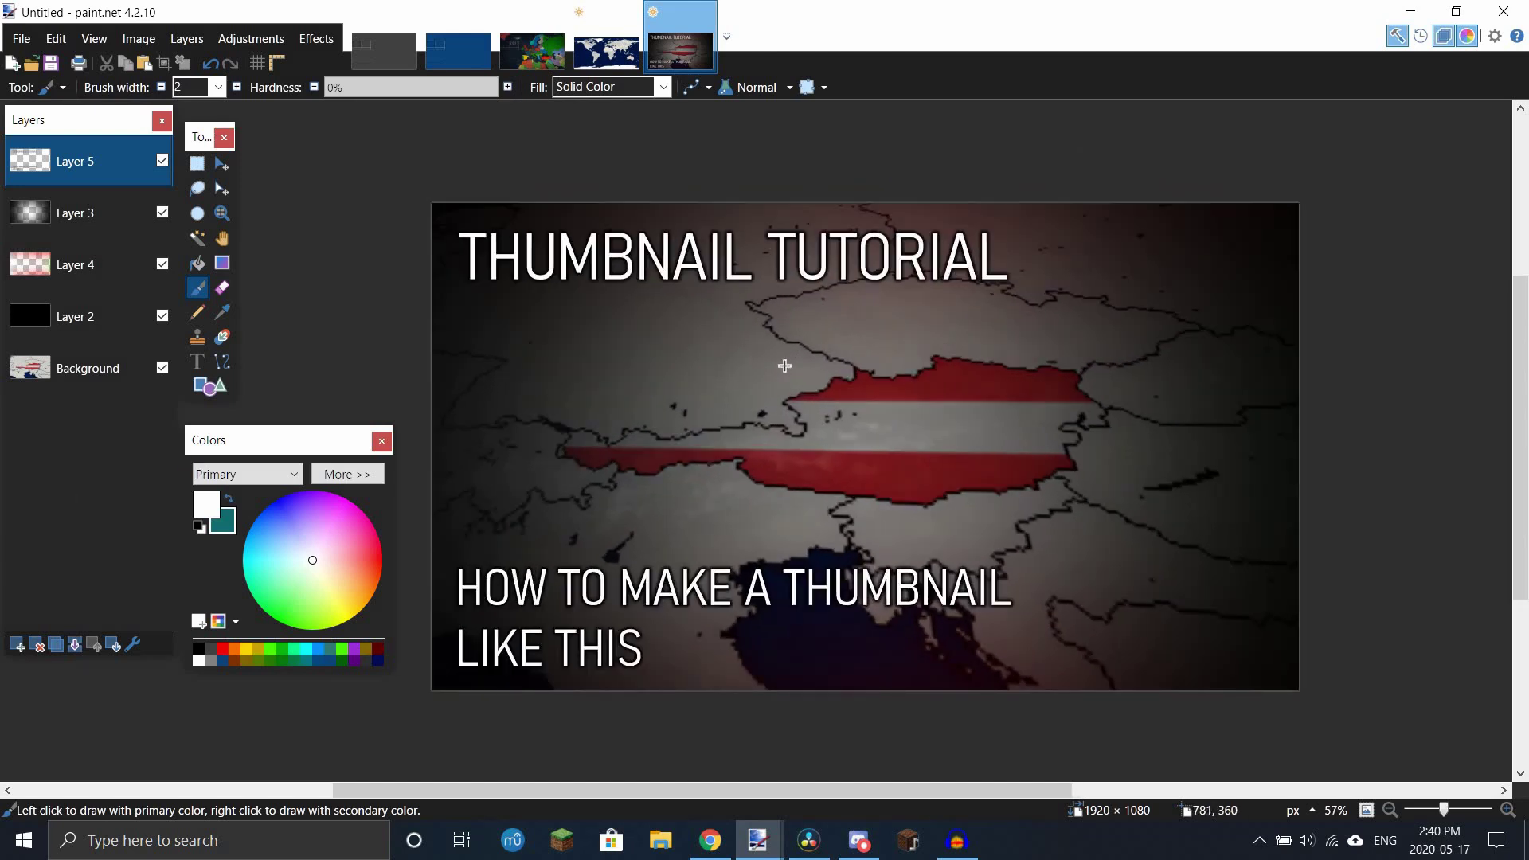
scroll(784, 365, "down", 4)
scroll(782, 354, "up", 3)
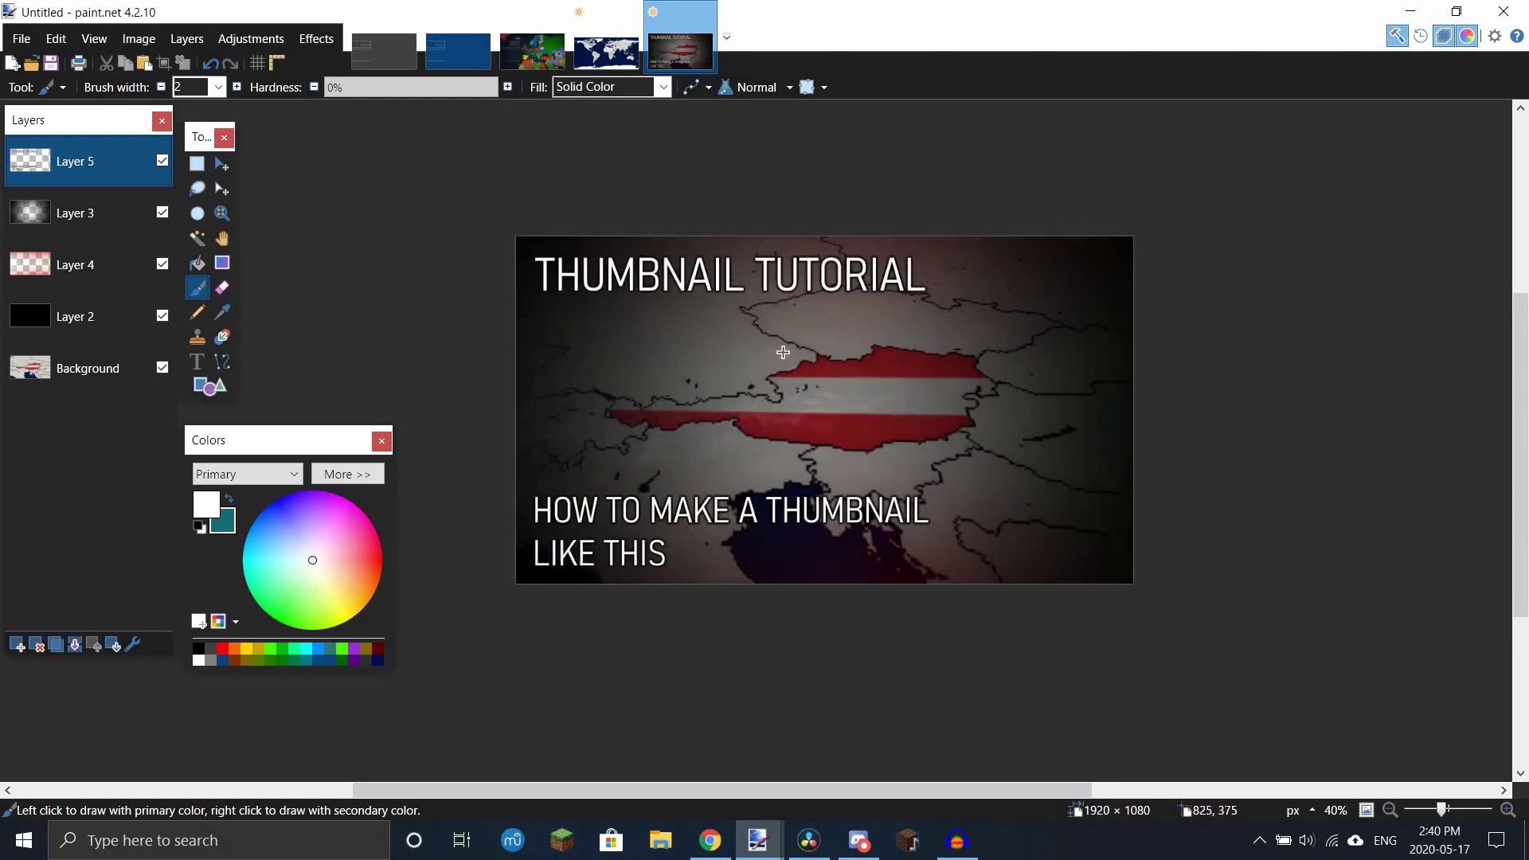
scroll(783, 351, "up", 2)
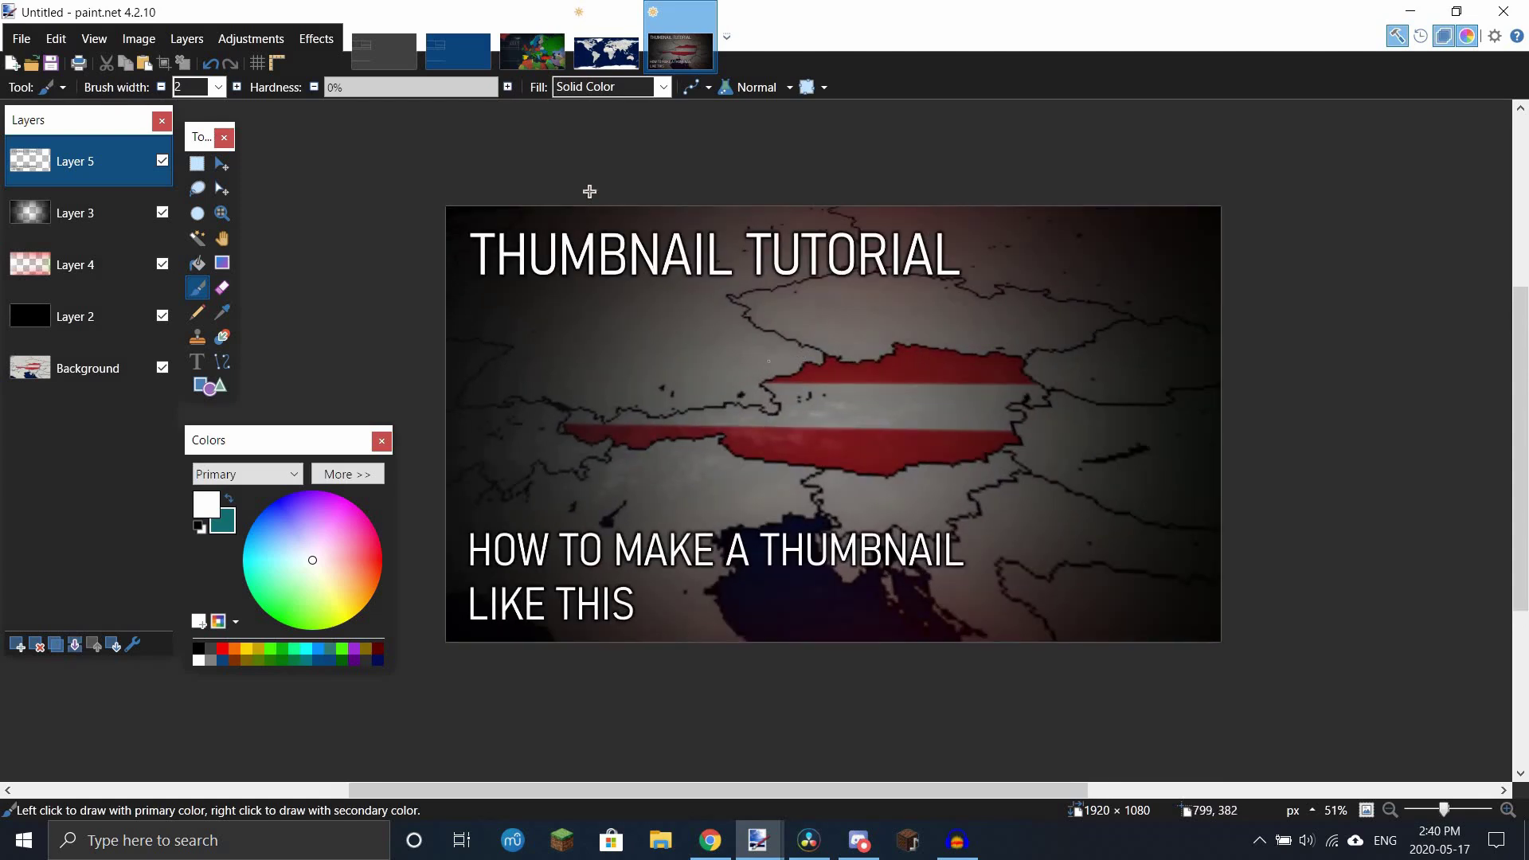
Step: Examine the flag-filled Austria and its surroundings in the world map image, and return to the thumbnail image
left_click(617, 43)
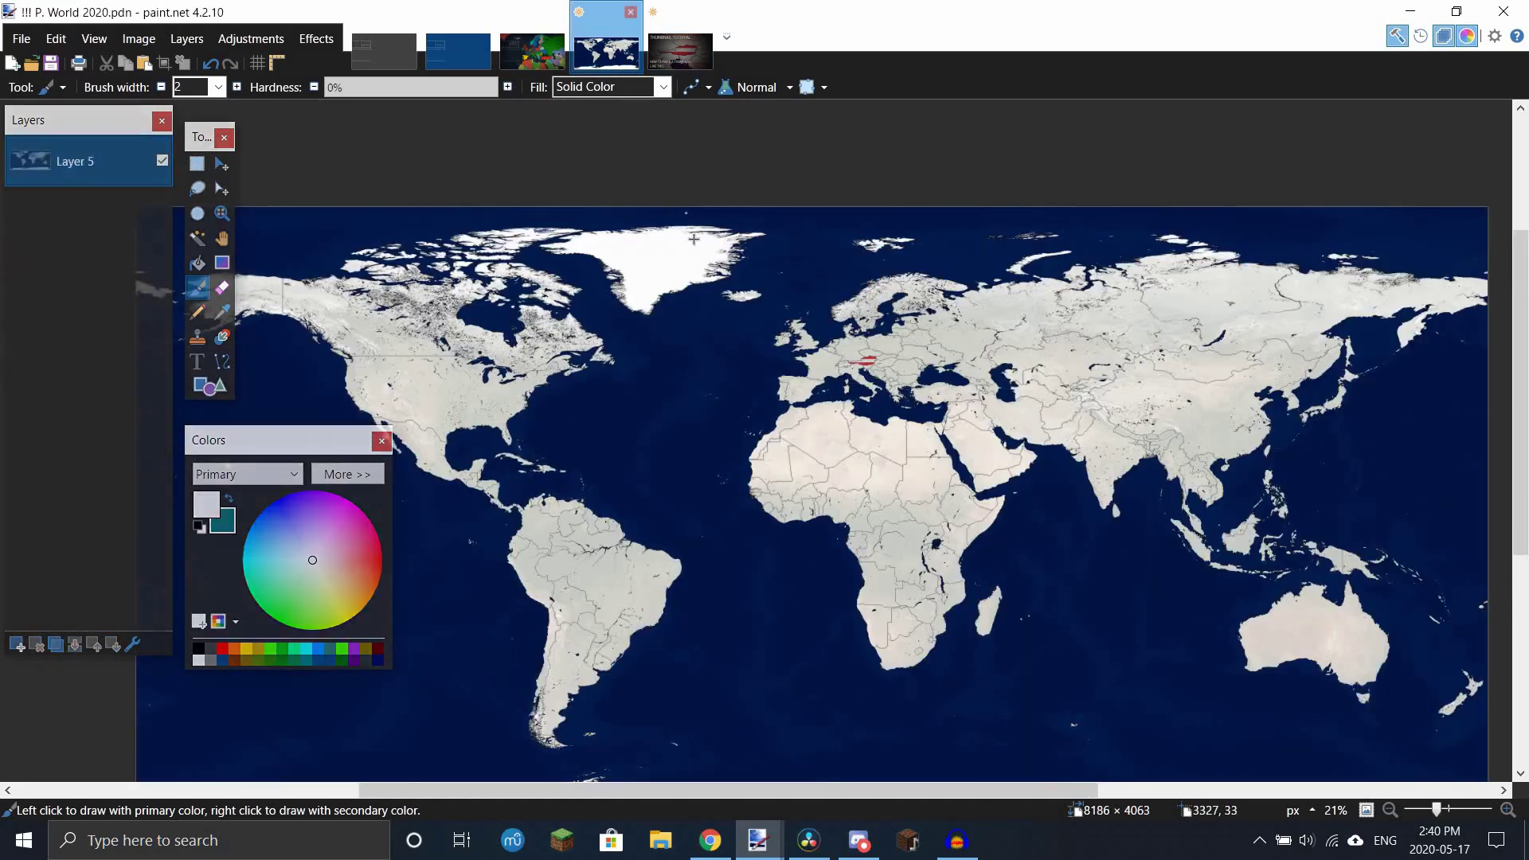
scroll(821, 309, "down", 2)
scroll(821, 309, "up", 2)
scroll(821, 310, "up", 8)
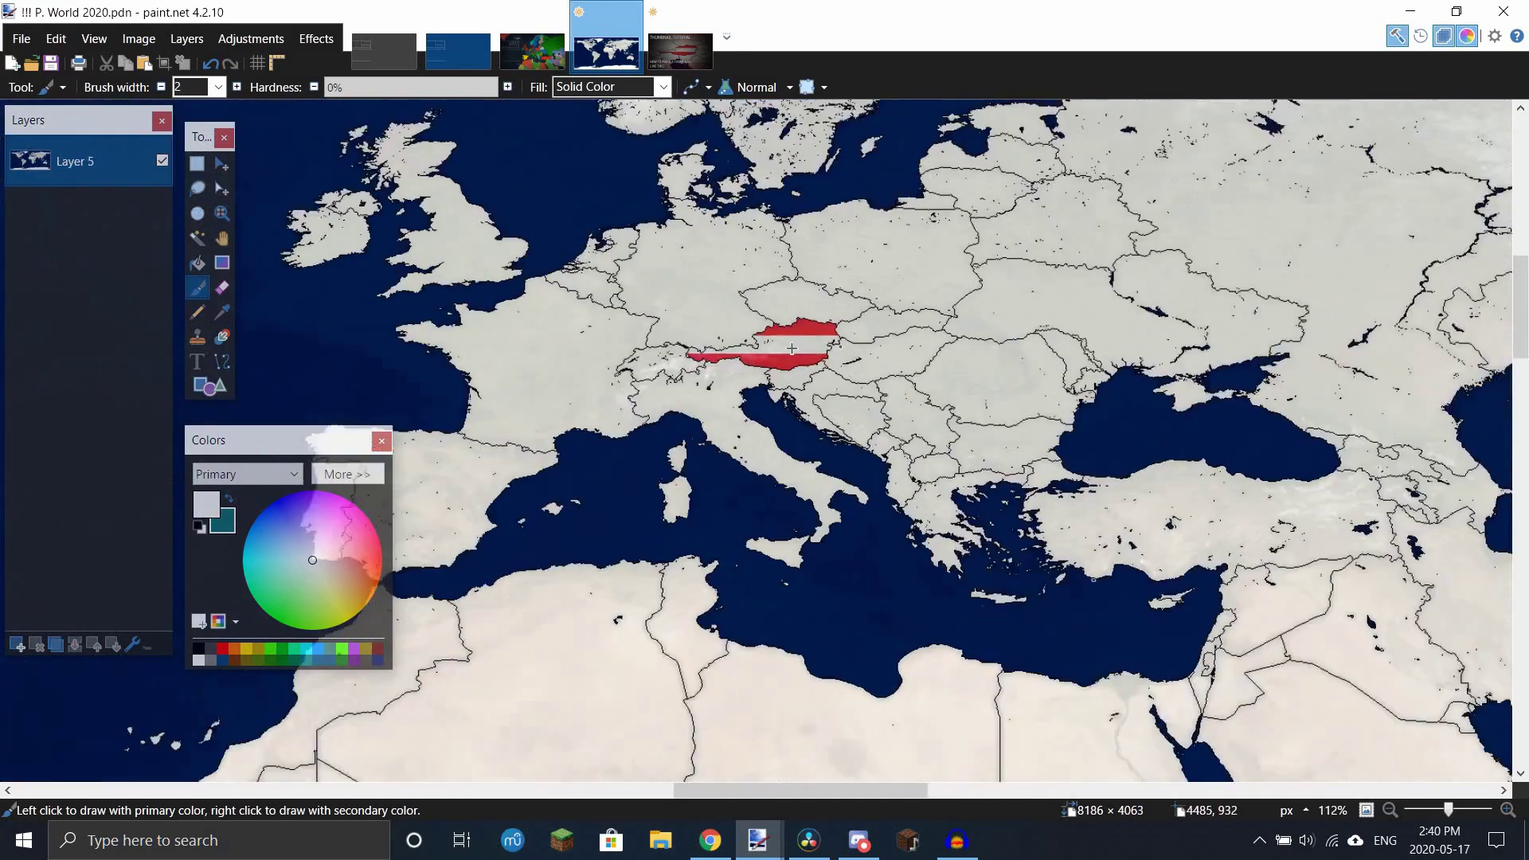
scroll(905, 325, "down", 9)
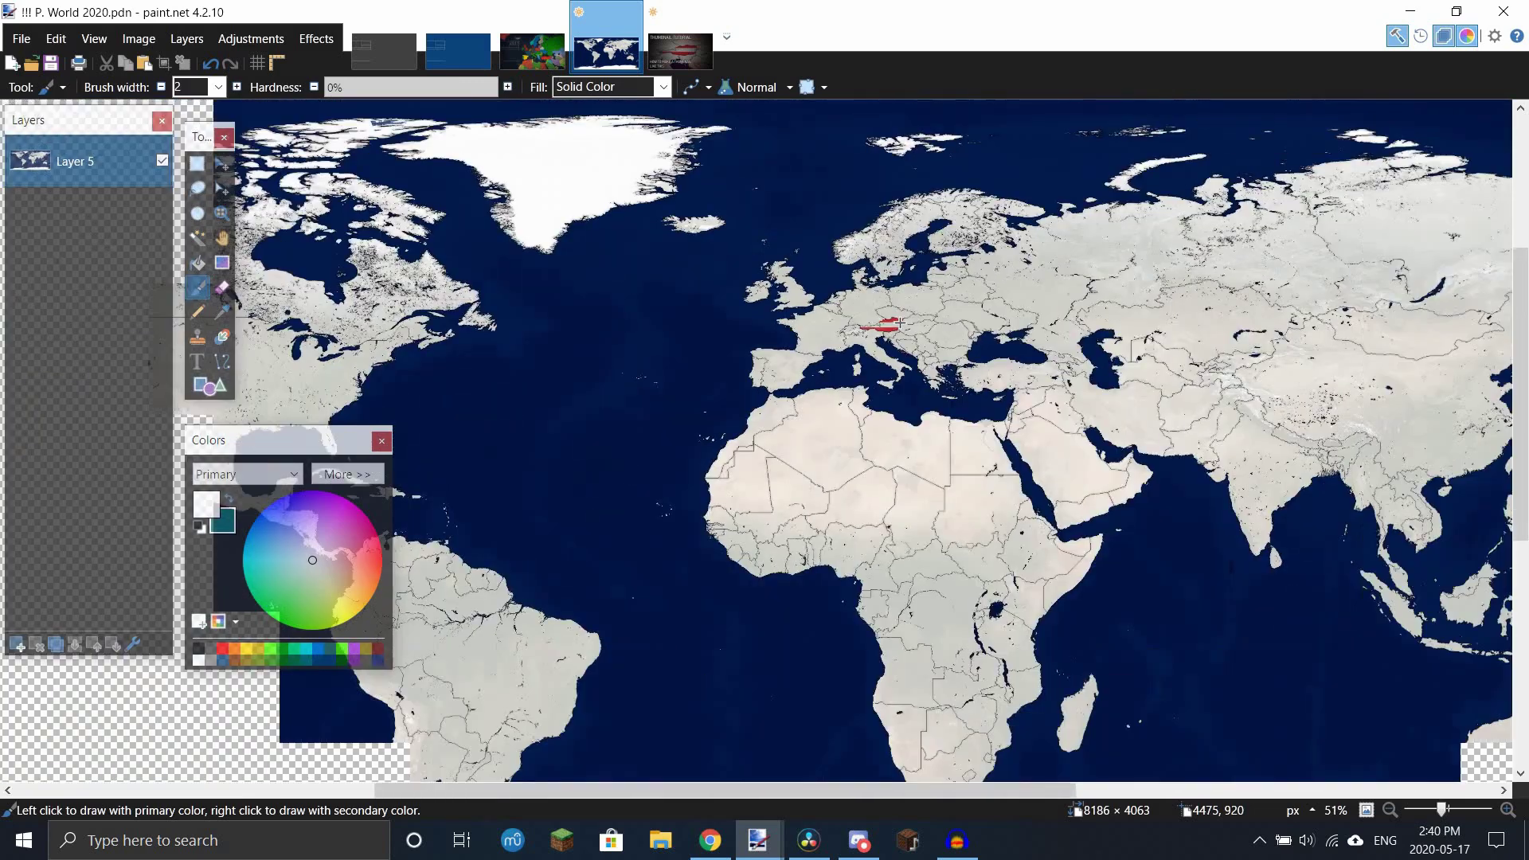
scroll(897, 321, "up", 3)
scroll(897, 322, "up", 5)
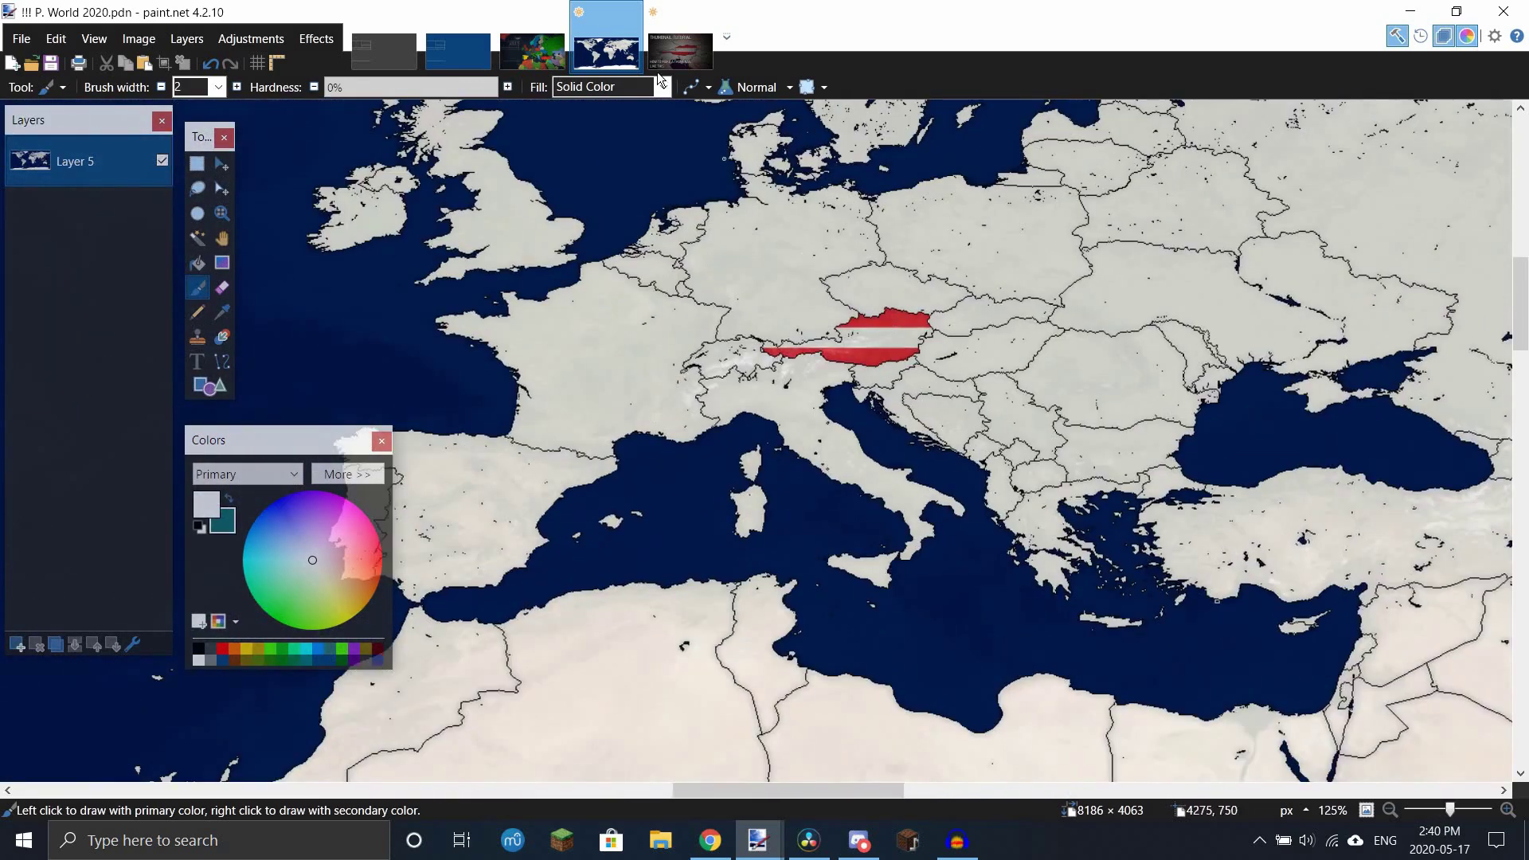
left_click(680, 48)
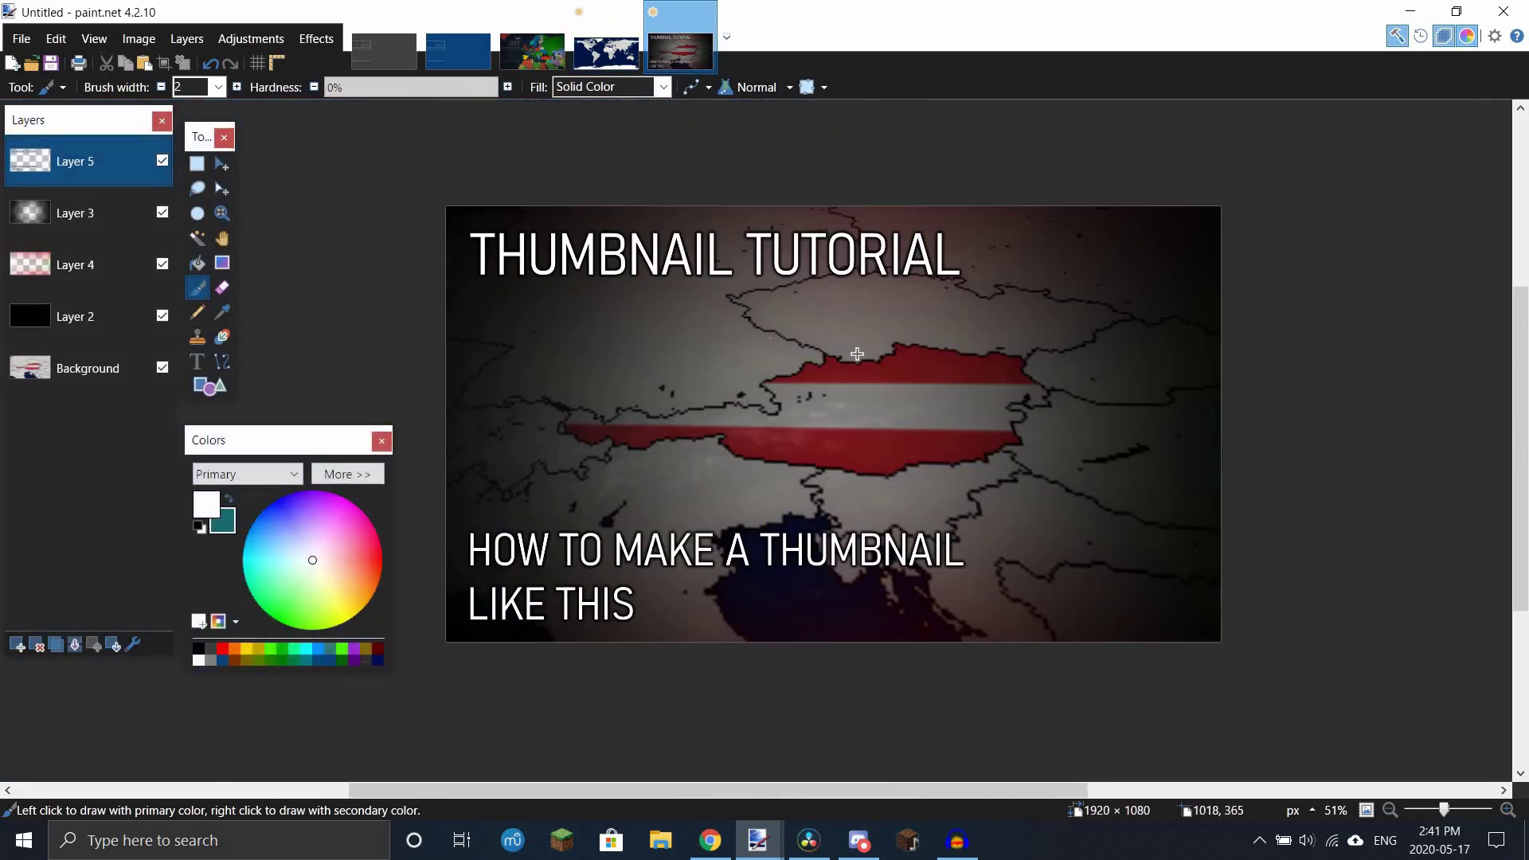